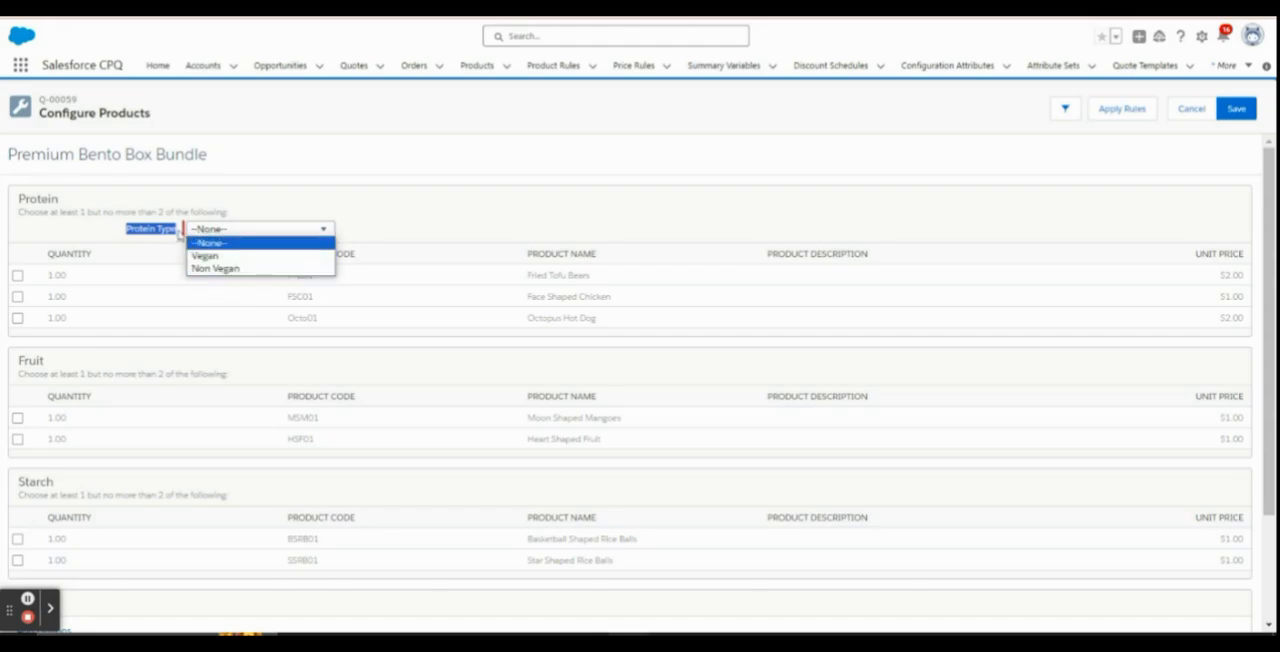
# Review the product names offered in the Protein feature of the Premium Bento Box Bundle
pyautogui.click(418, 212)
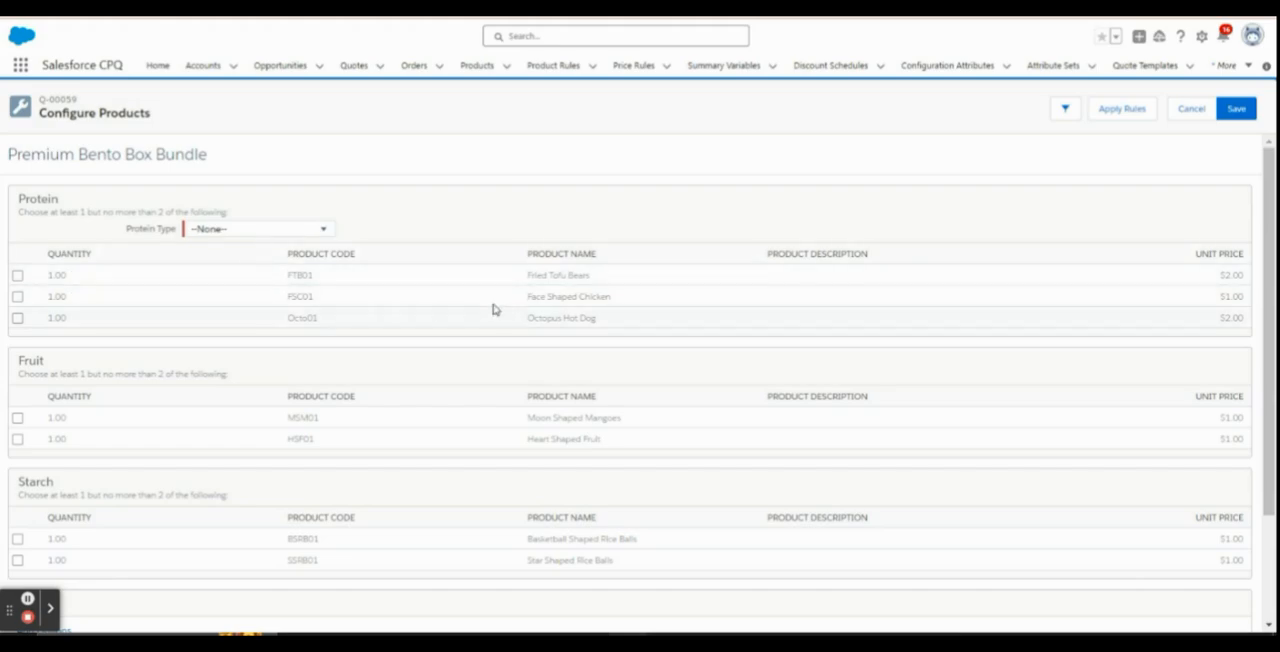
pyautogui.moveTo(528, 297); pyautogui.dragTo(610, 298)
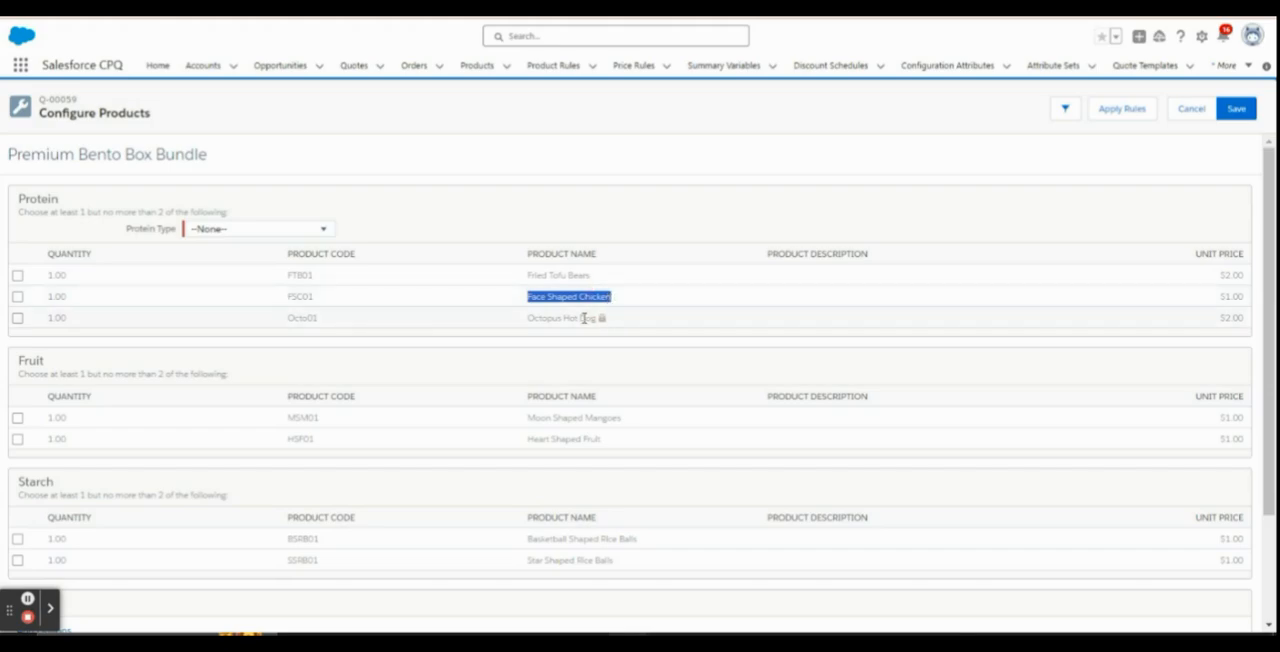
pyautogui.moveTo(528, 320); pyautogui.dragTo(600, 321)
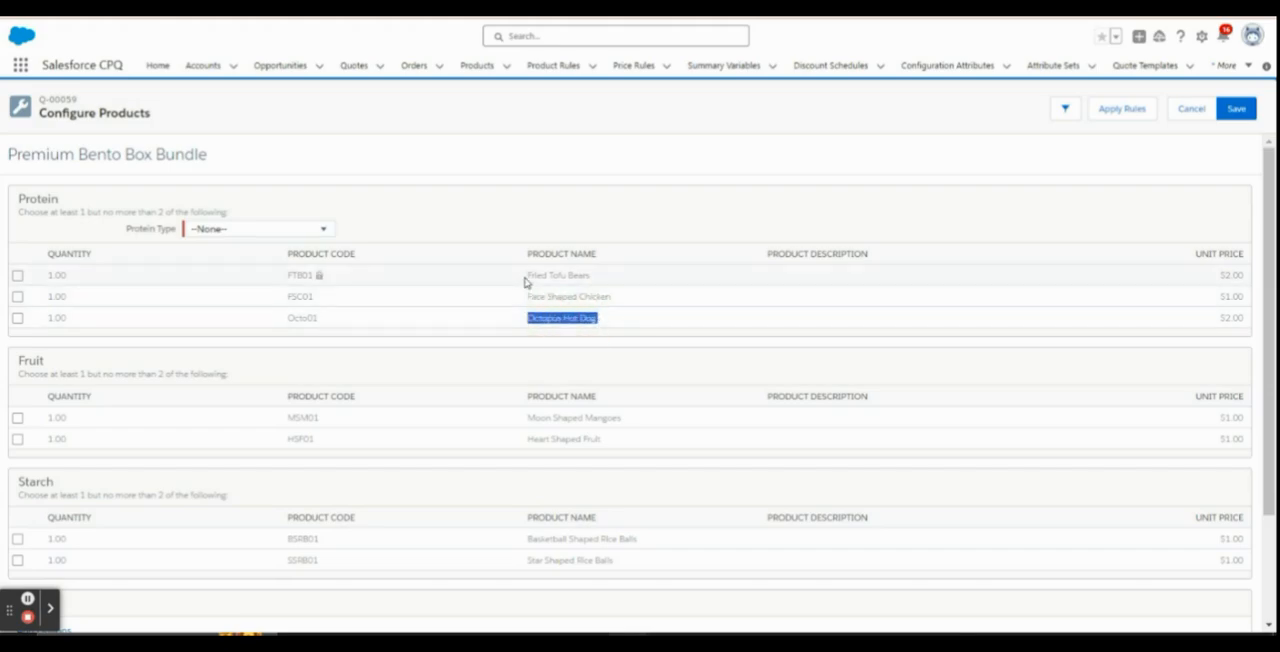
pyautogui.moveTo(528, 276); pyautogui.dragTo(586, 275)
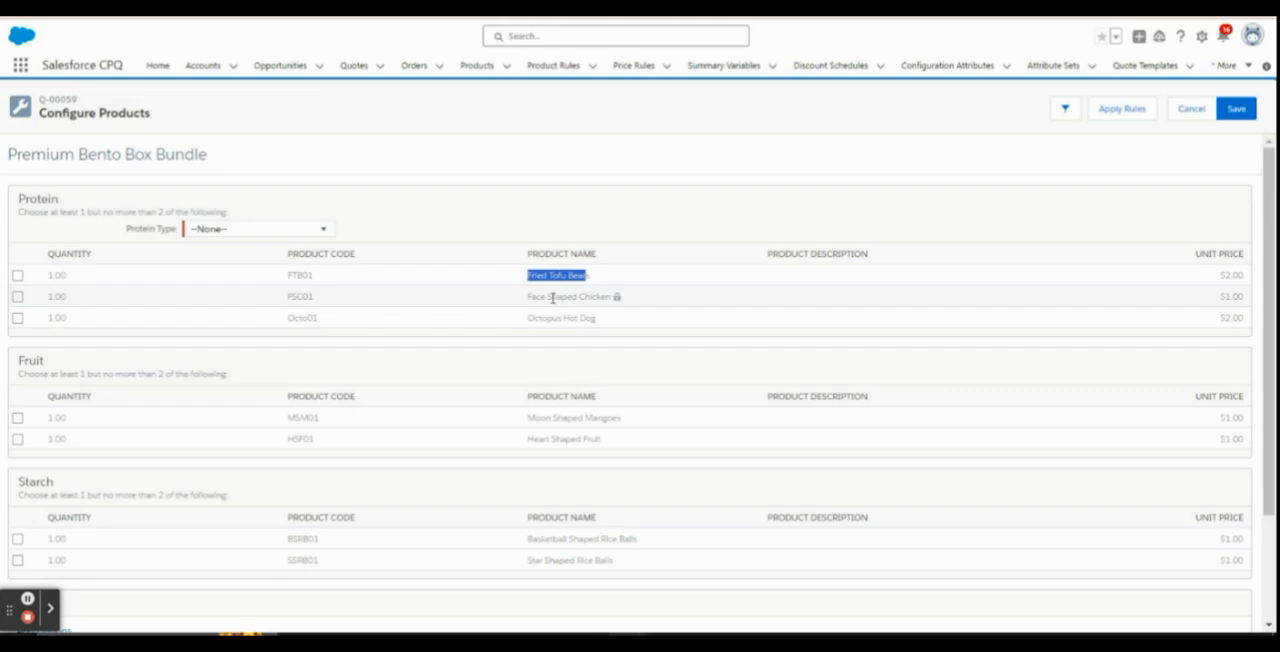
pyautogui.click(600, 213)
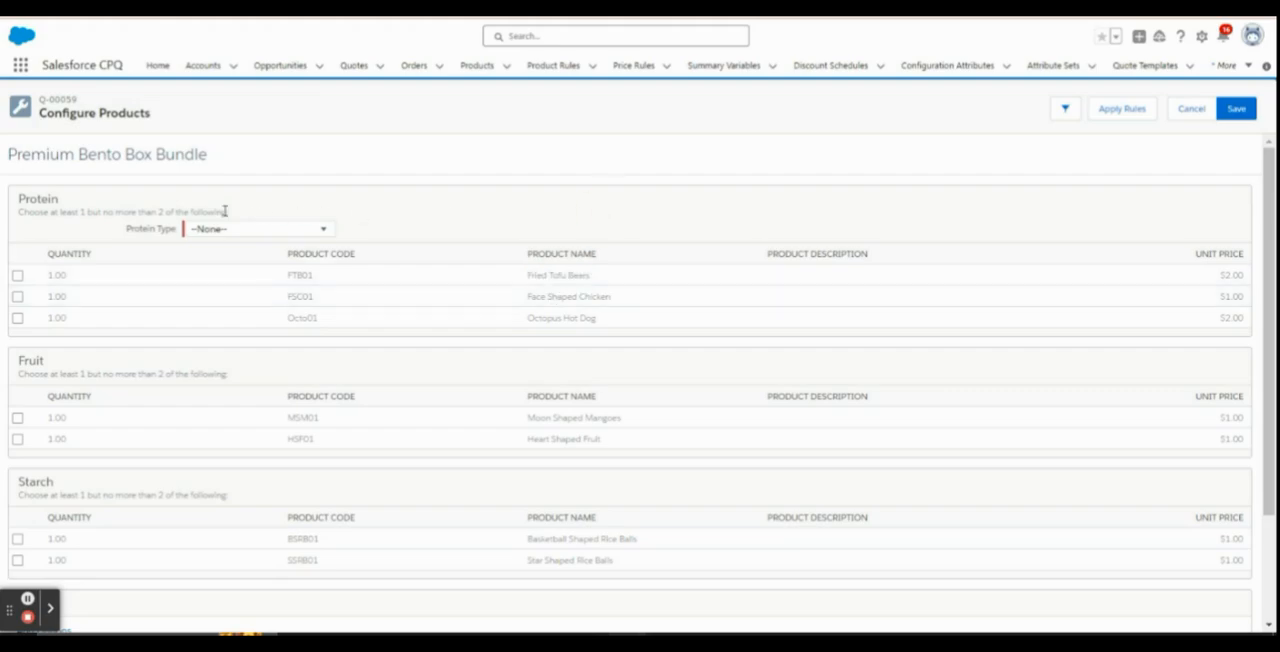
# Set the bundle's Protein Type to Vegan, check the Protein options offered, and dismiss the error message
pyautogui.click(259, 231)
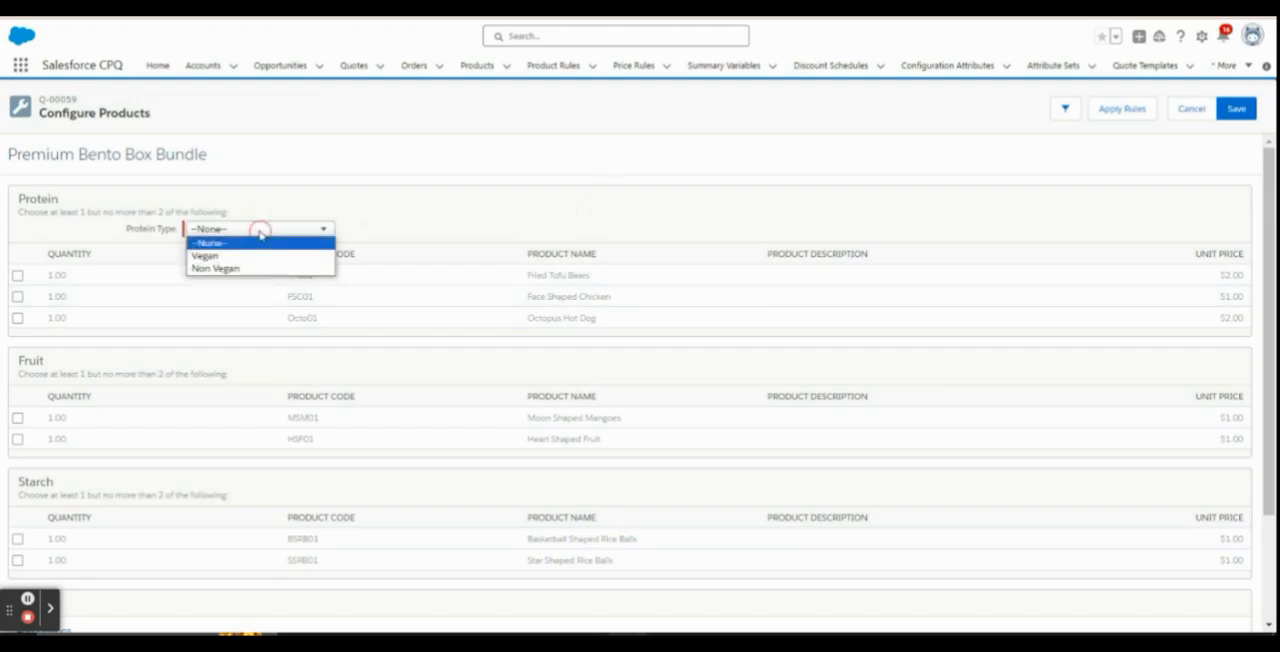
pyautogui.click(206, 257)
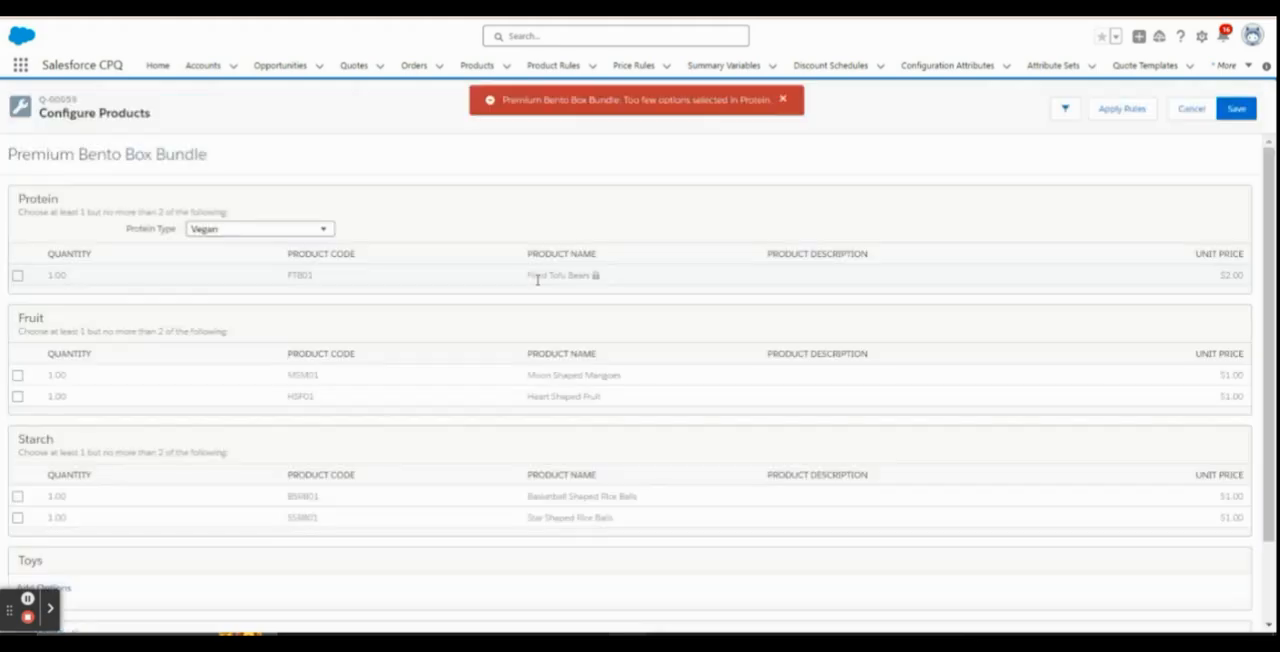
pyautogui.moveTo(522, 276); pyautogui.dragTo(596, 276)
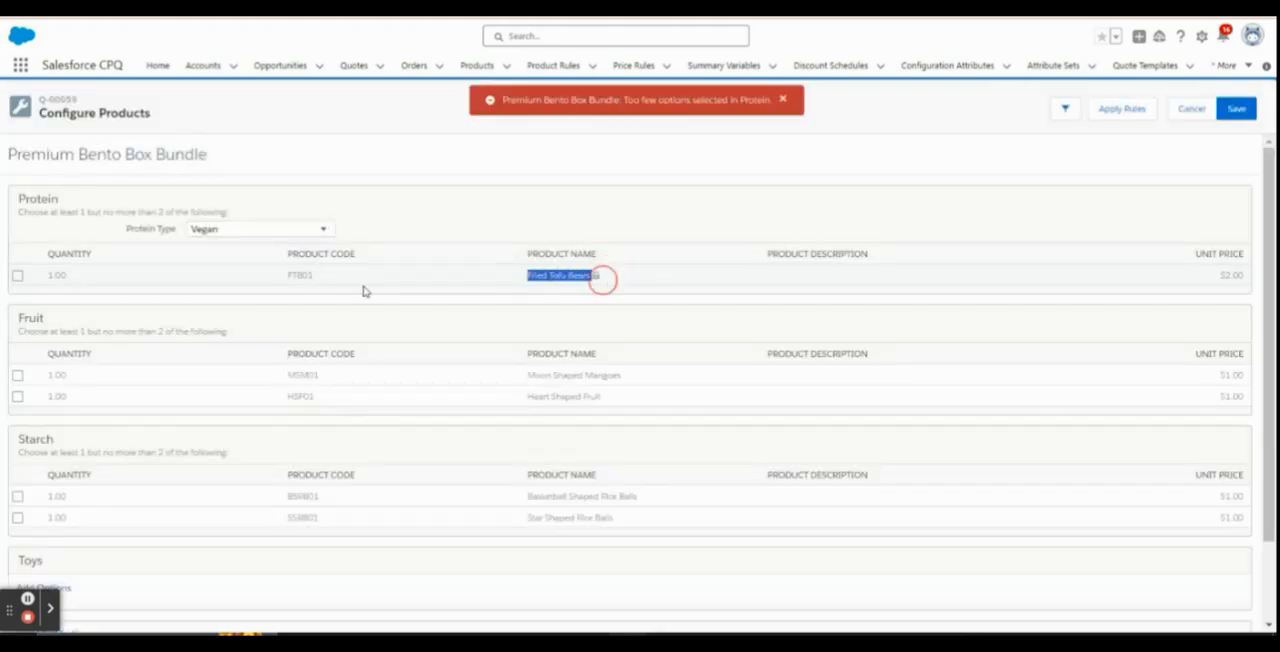
pyautogui.moveTo(46, 276); pyautogui.dragTo(100, 281)
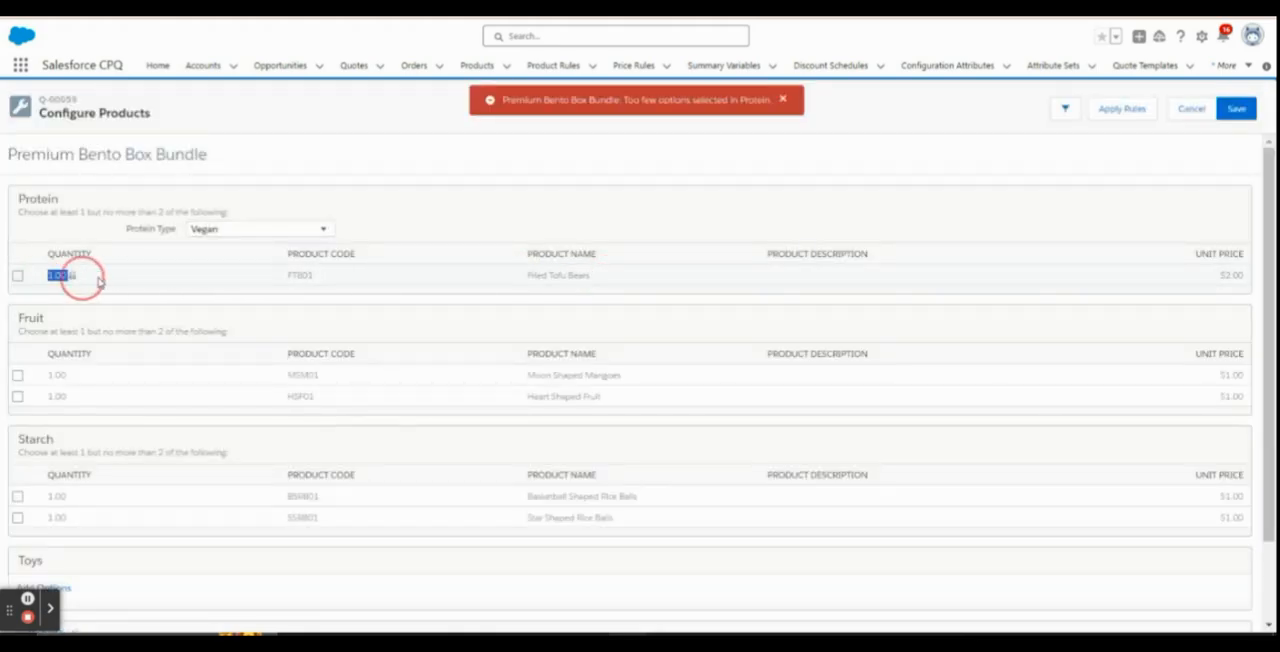
pyautogui.click(785, 100)
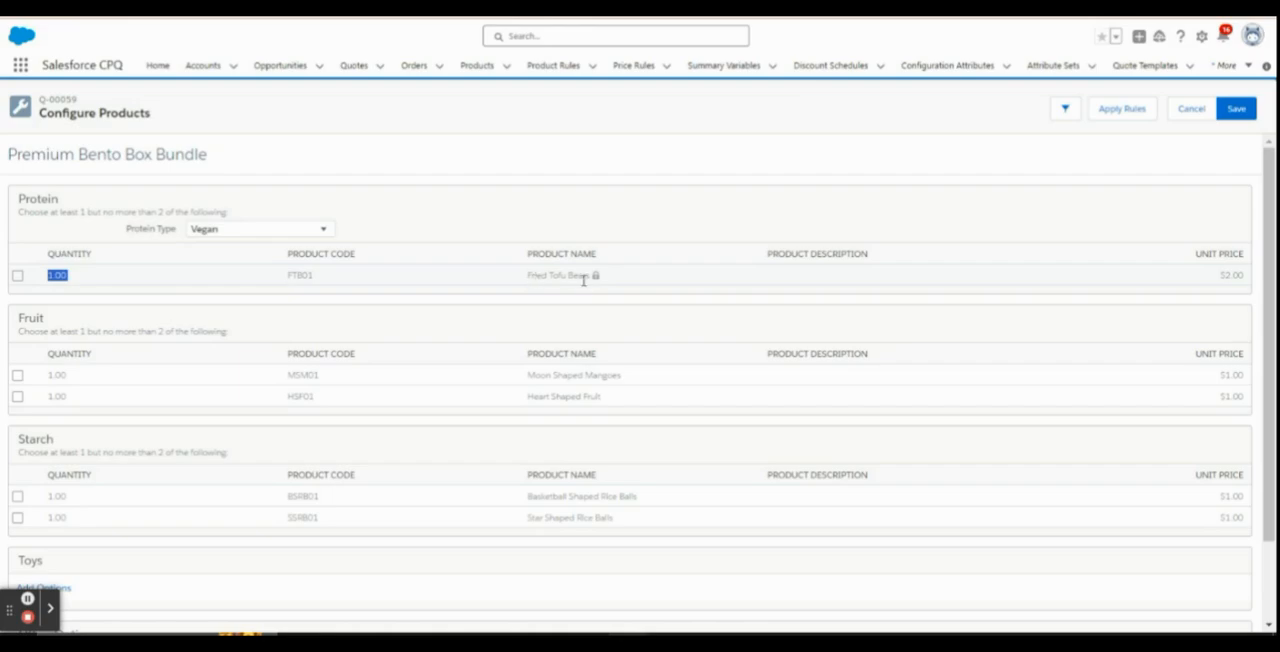
pyautogui.click(27, 601)
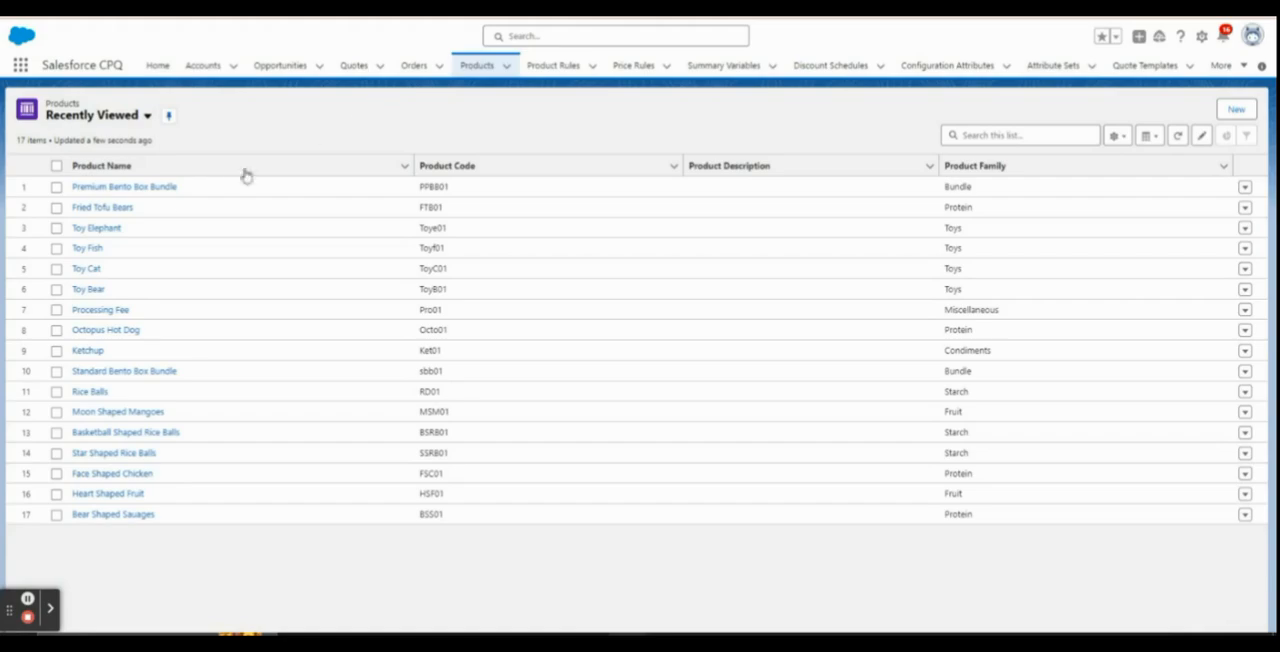
# Open the Fried Tofu Bears product and review its code, product family, active status and full set of related lists
pyautogui.click(88, 212)
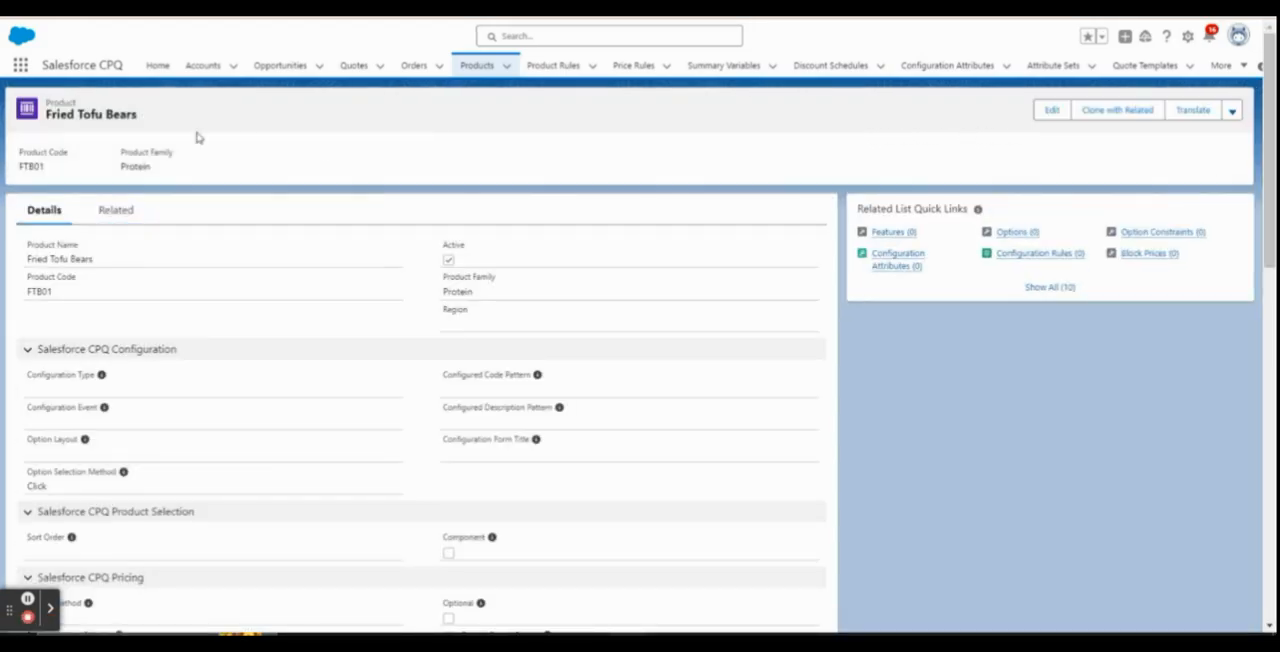
pyautogui.moveTo(47, 115); pyautogui.dragTo(168, 122)
pyautogui.moveTo(444, 279); pyautogui.dragTo(500, 290)
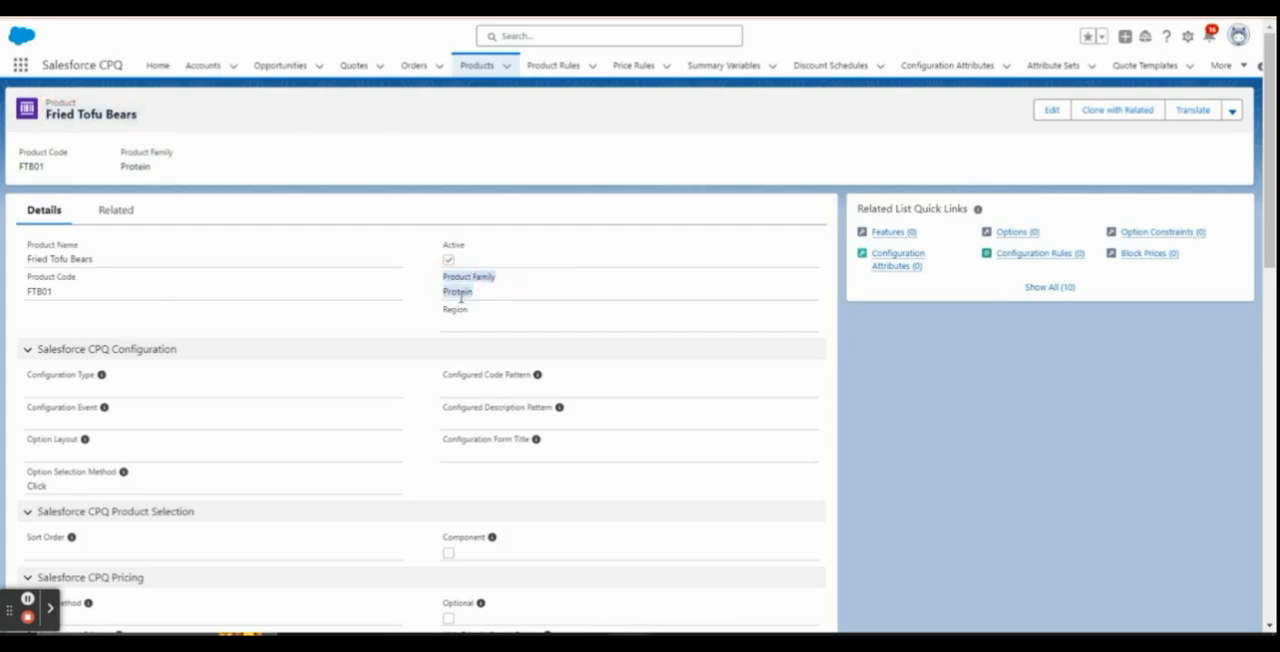
pyautogui.moveTo(28, 293); pyautogui.dragTo(53, 296)
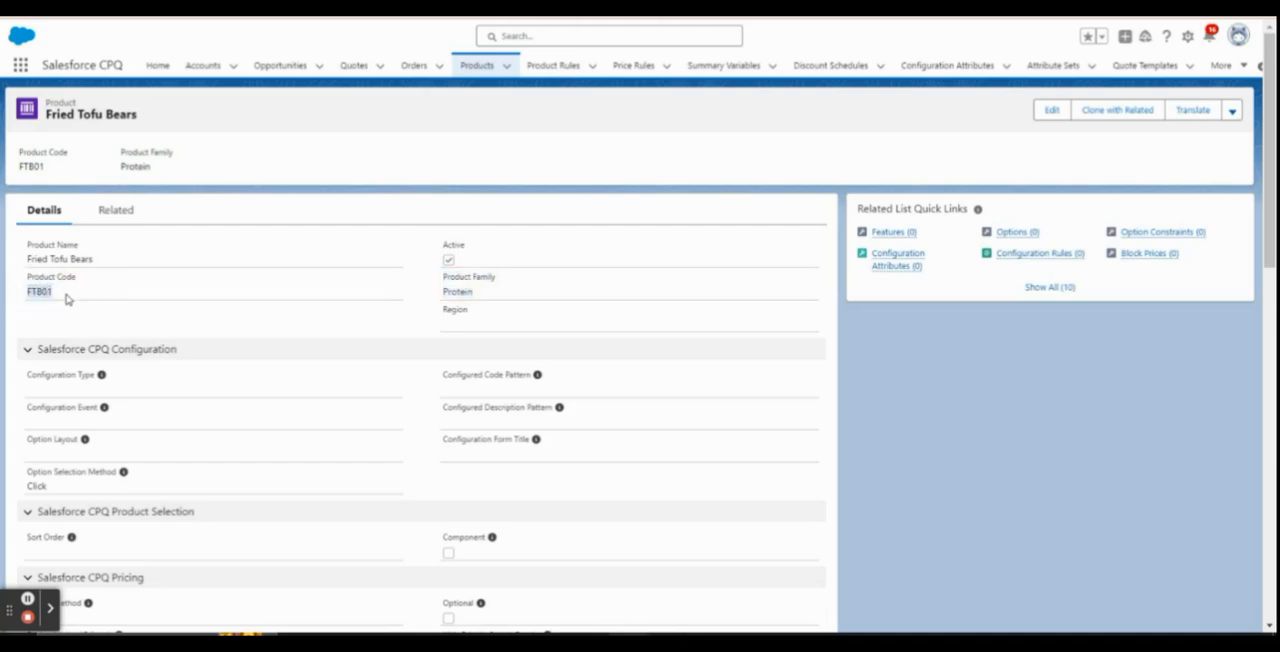
pyautogui.moveTo(440, 250); pyautogui.dragTo(480, 249)
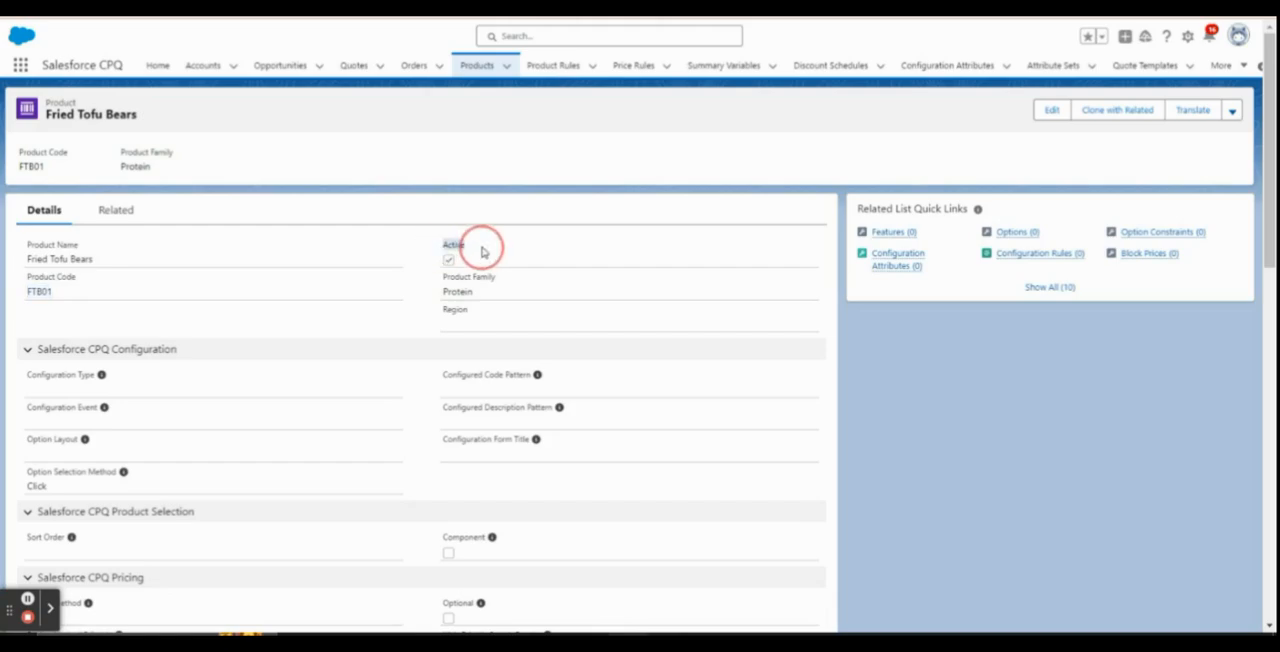
pyautogui.click(1047, 288)
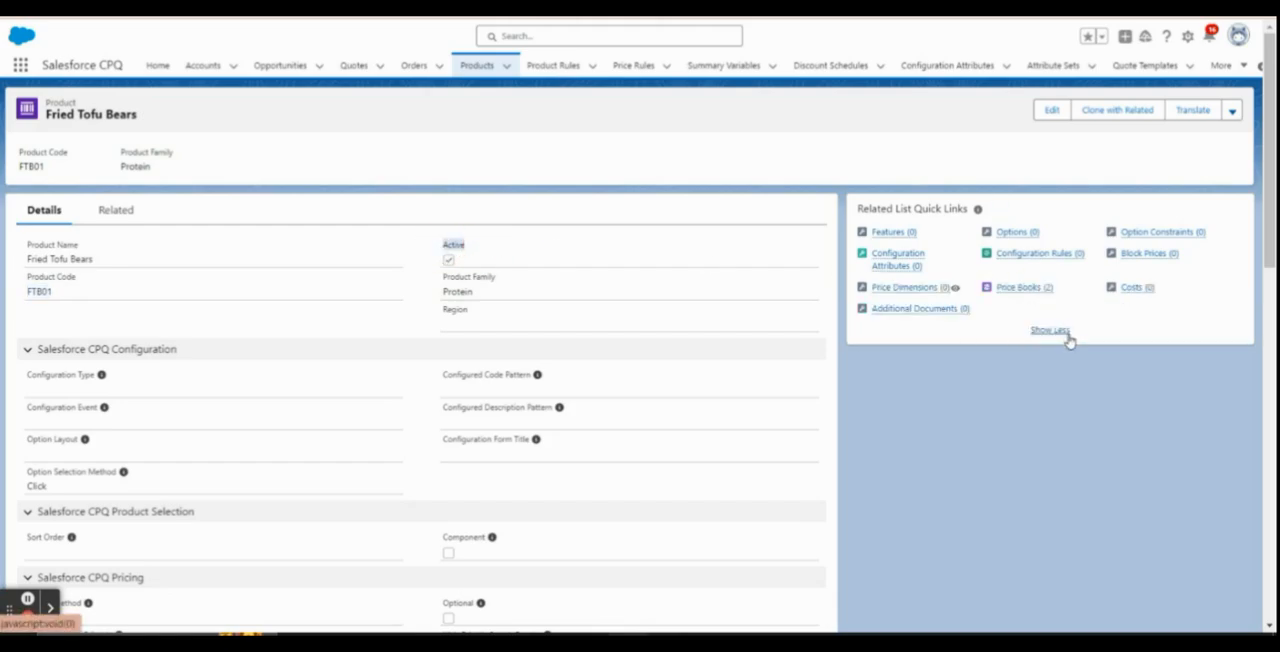
pyautogui.moveTo(1008, 295)
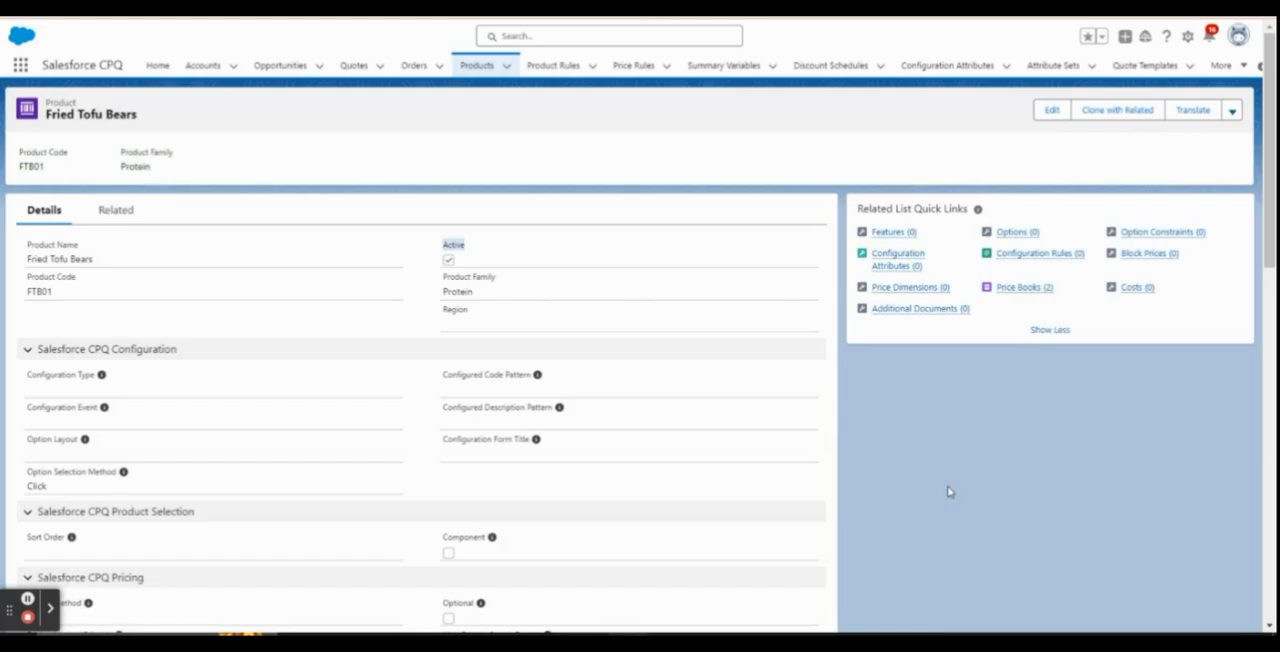
pyautogui.click(948, 487)
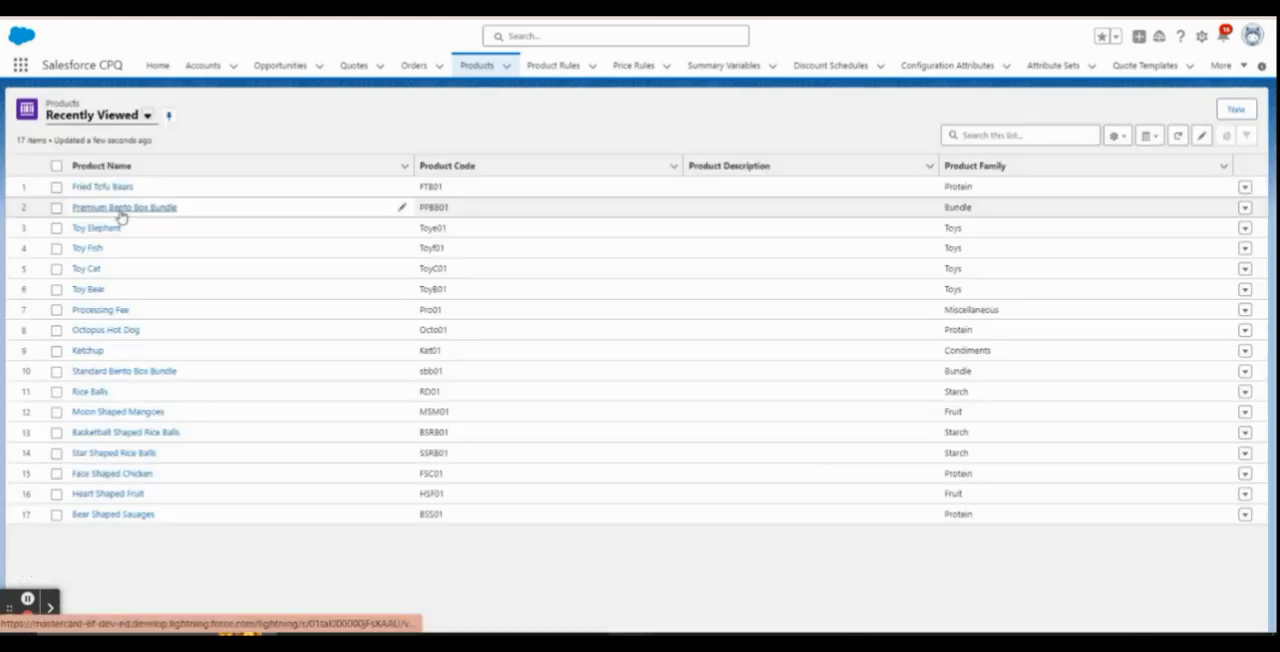
# Open the Premium Bento Box Bundle product and view its list of options
pyautogui.click(121, 210)
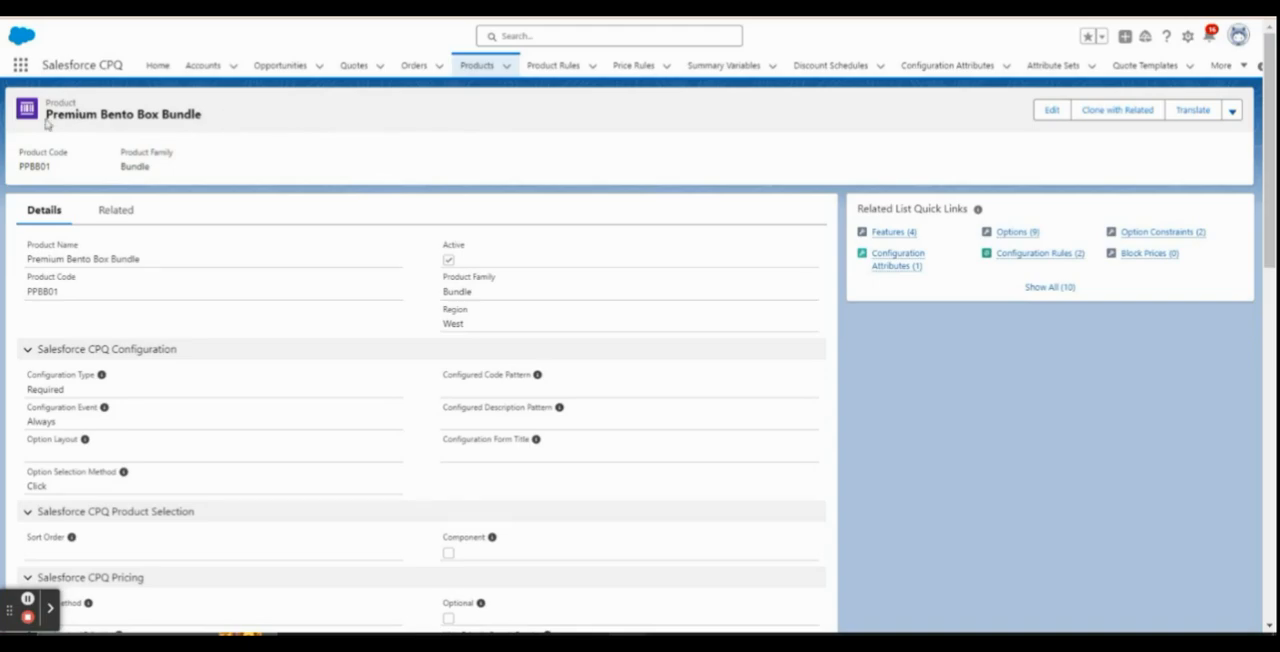
pyautogui.moveTo(46, 124); pyautogui.dragTo(224, 123)
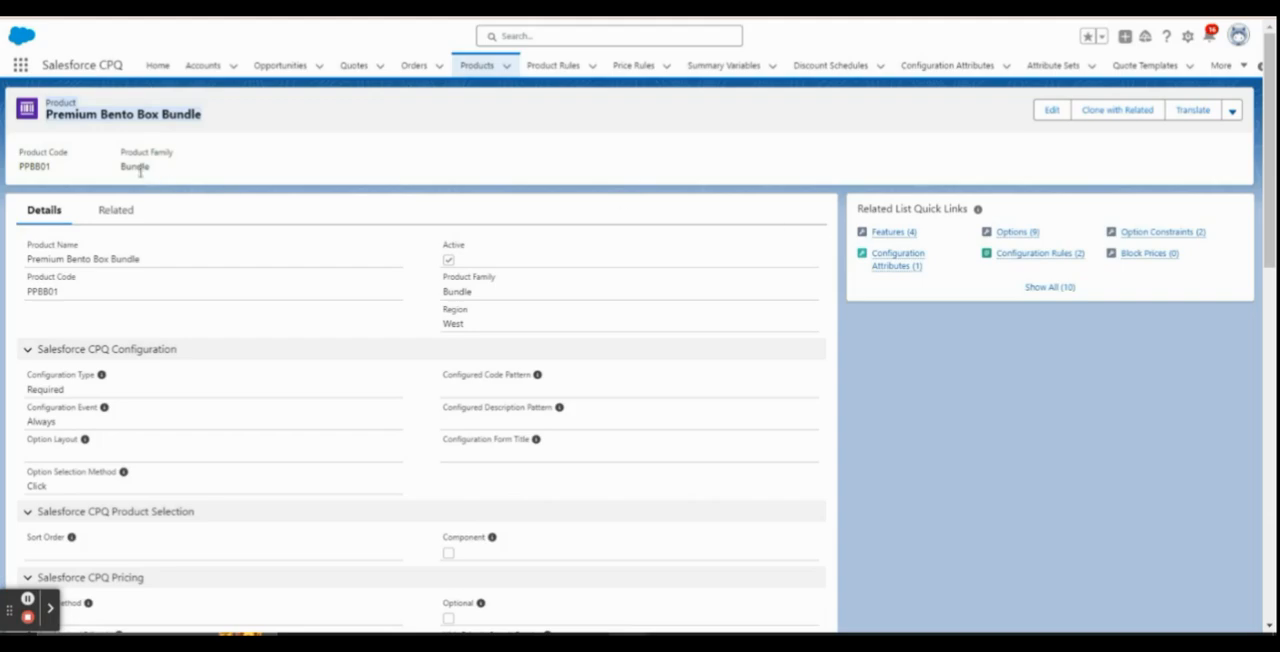
pyautogui.moveTo(212, 121); pyautogui.dragTo(48, 120)
pyautogui.moveTo(1012, 234)
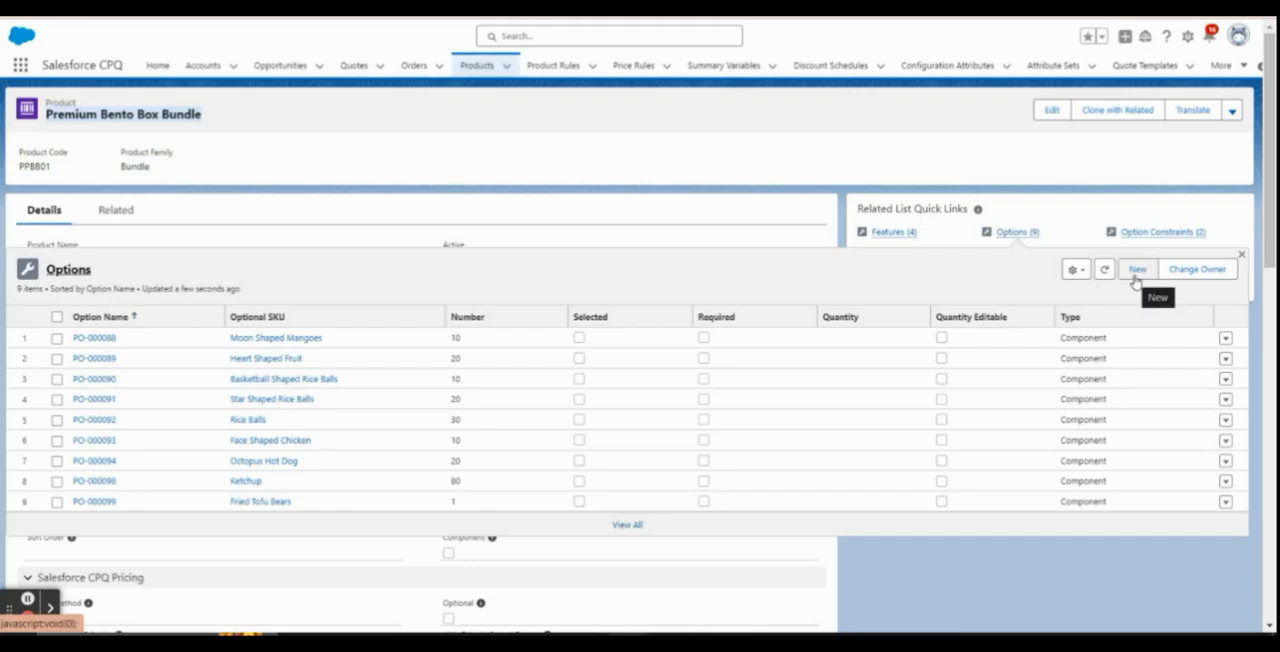
# Open the bundle's Fried Tofu Bears product option and check its optional SKU and feature
pyautogui.click(96, 505)
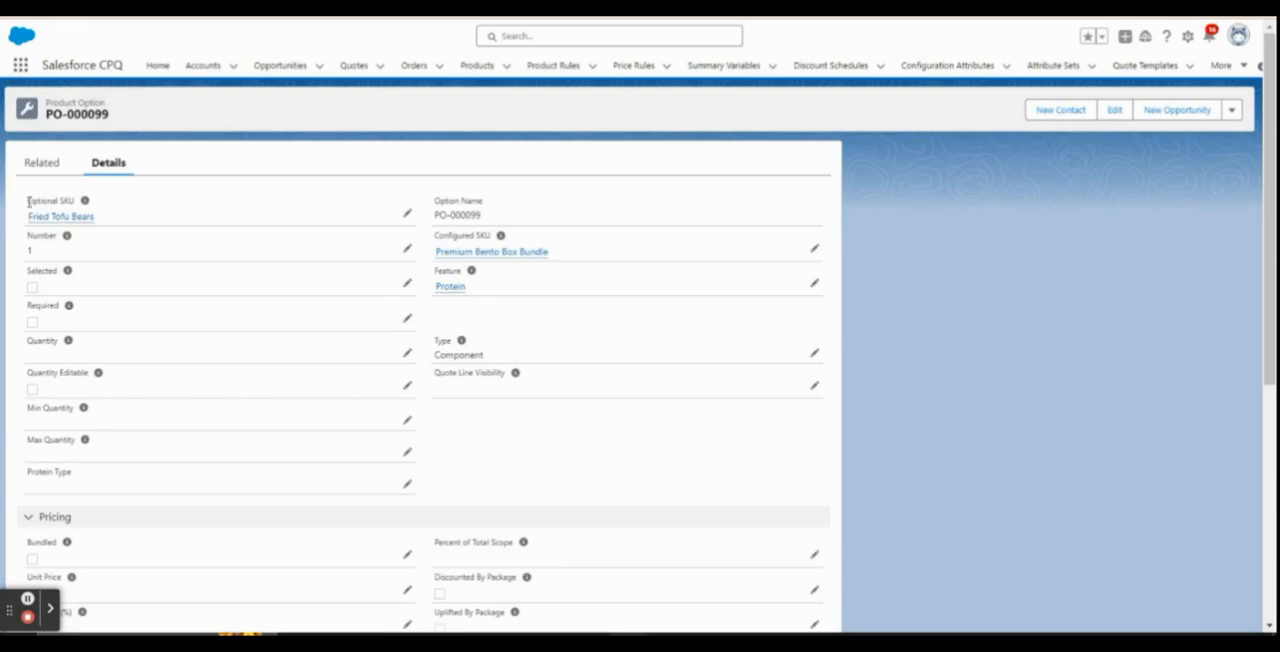
pyautogui.moveTo(28, 201); pyautogui.dragTo(71, 200)
pyautogui.moveTo(33, 218)
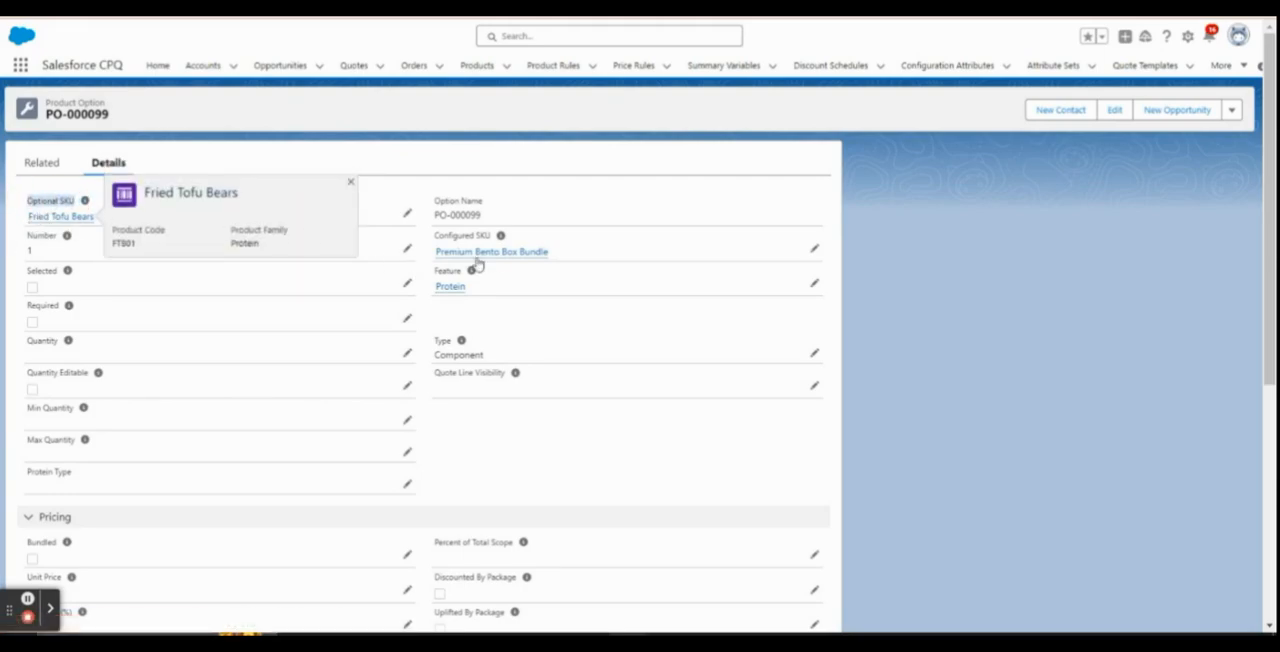
pyautogui.moveTo(430, 277); pyautogui.dragTo(471, 267)
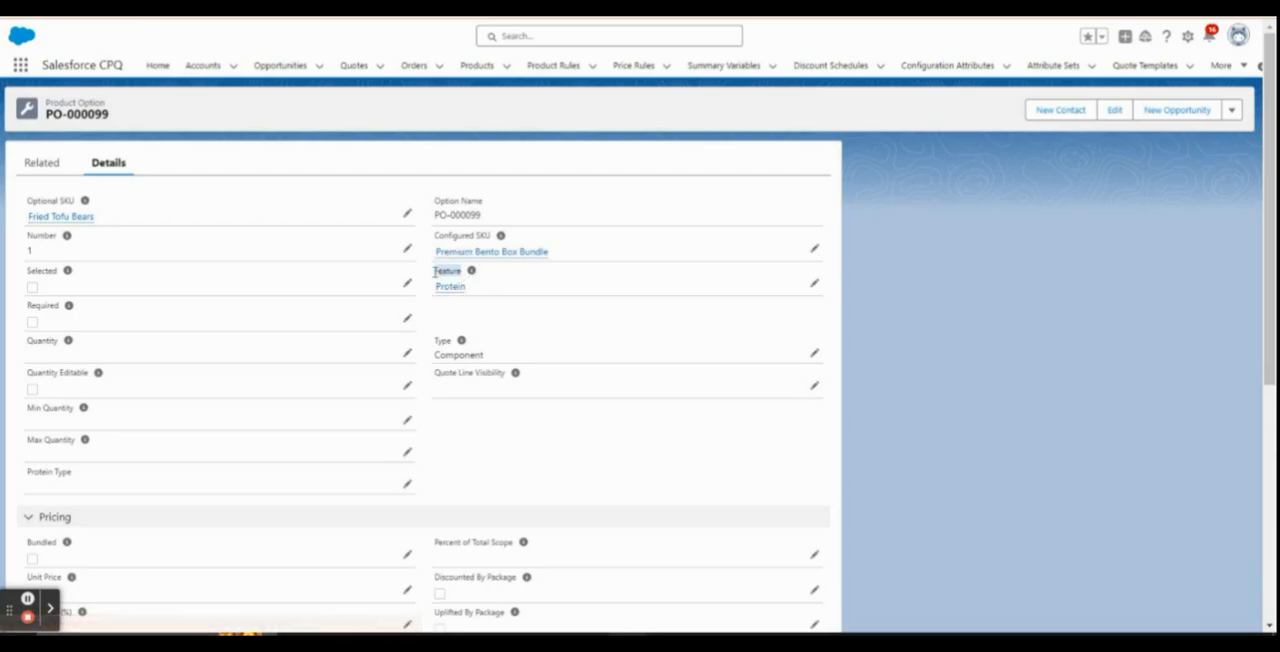
pyautogui.moveTo(456, 290)
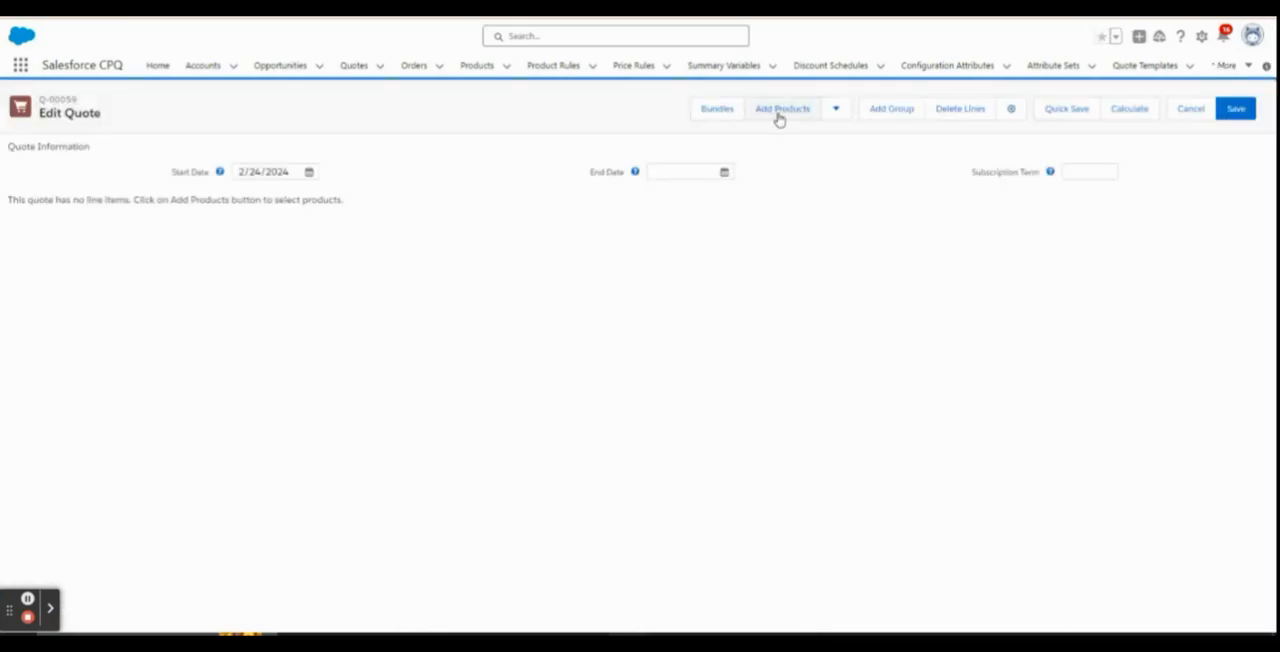
# Start adding products to the quote, clear the East region filter, and select the Premium Bento Box Bundle for configuration
pyautogui.click(779, 112)
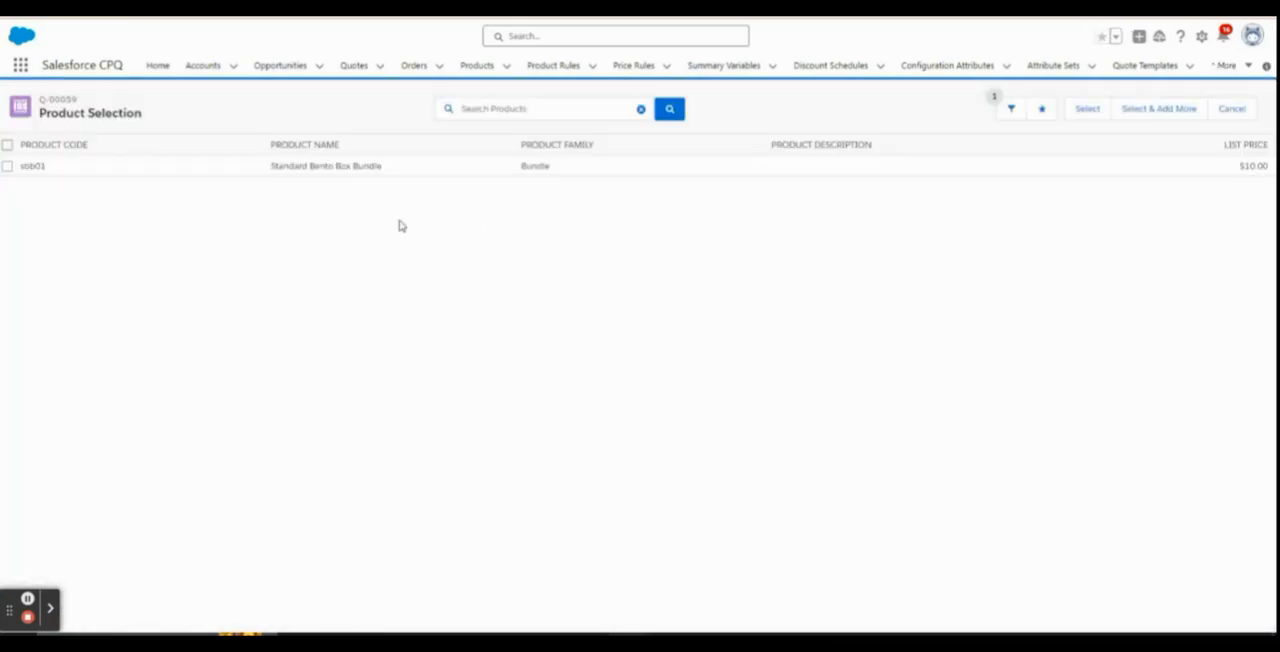
pyautogui.click(1011, 109)
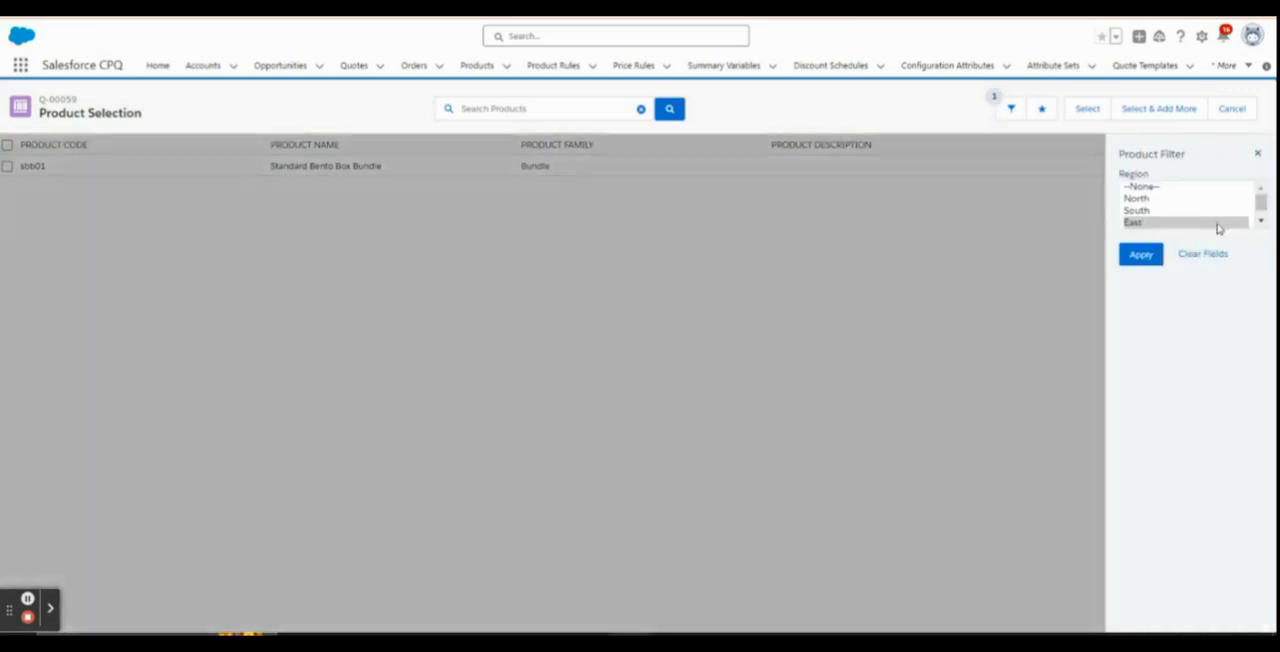
pyautogui.click(1140, 256)
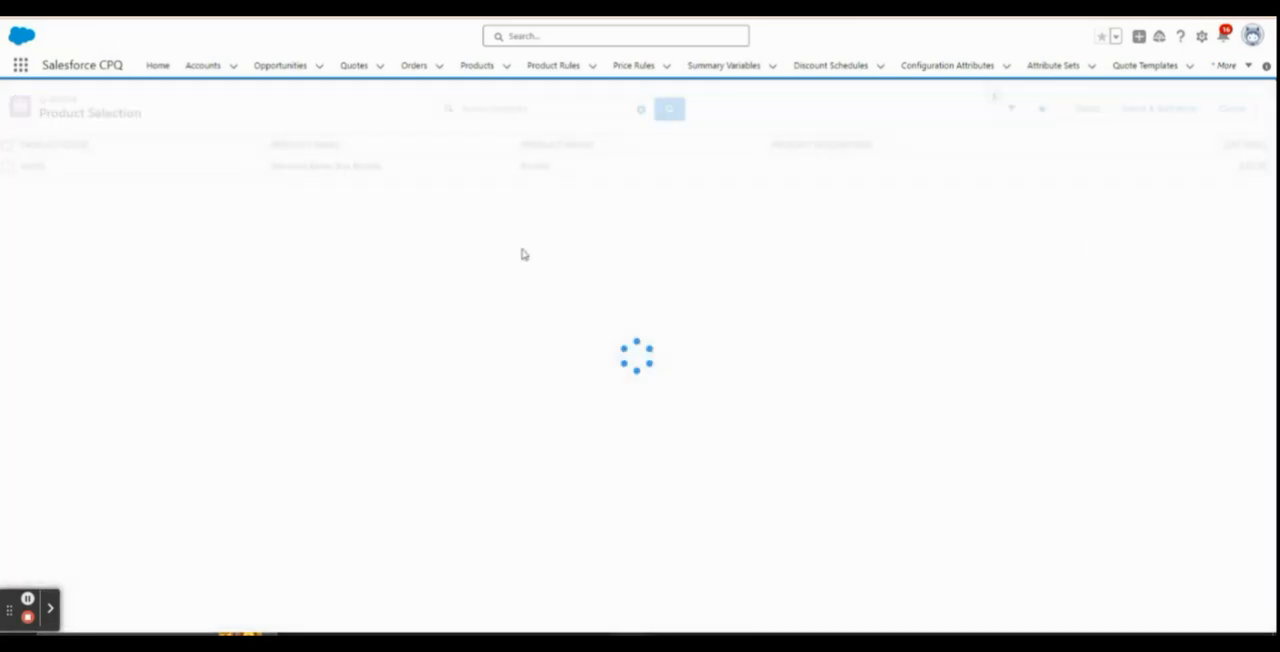
pyautogui.click(8, 338)
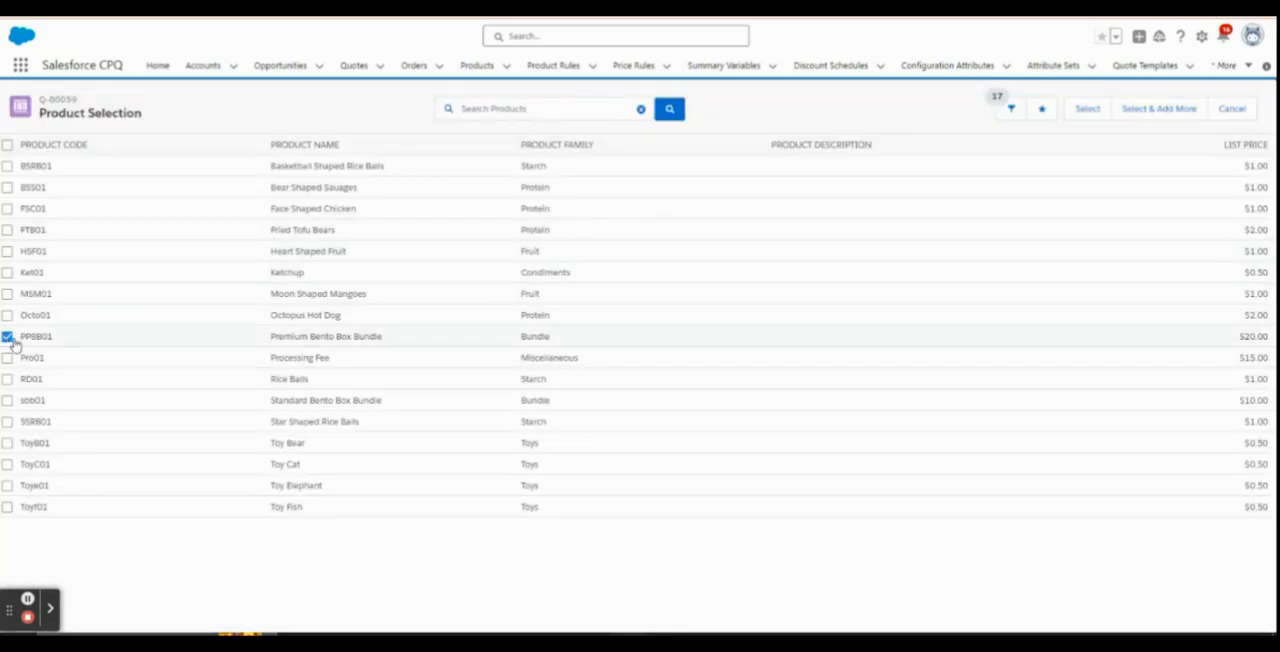
pyautogui.click(1088, 108)
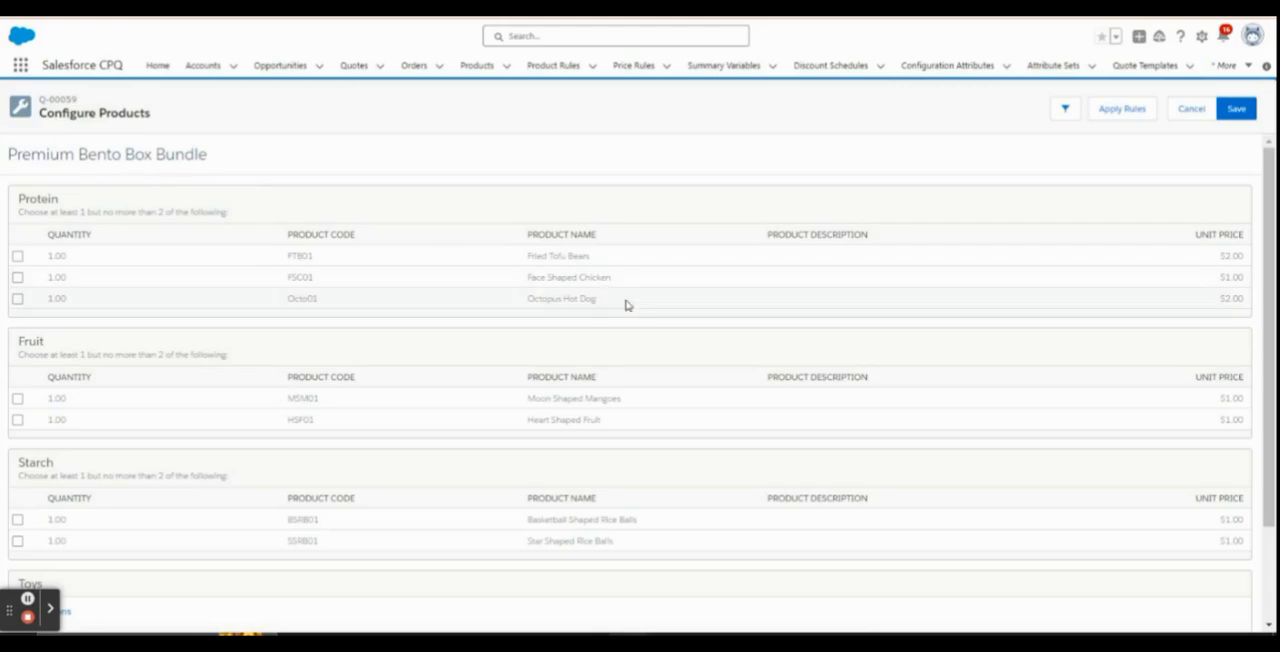
# Examine the Premium Bento Box Bundle's configuration page, focusing on the Protein feature and its Fried Tofu Bears option
pyautogui.moveTo(528, 258); pyautogui.dragTo(593, 258)
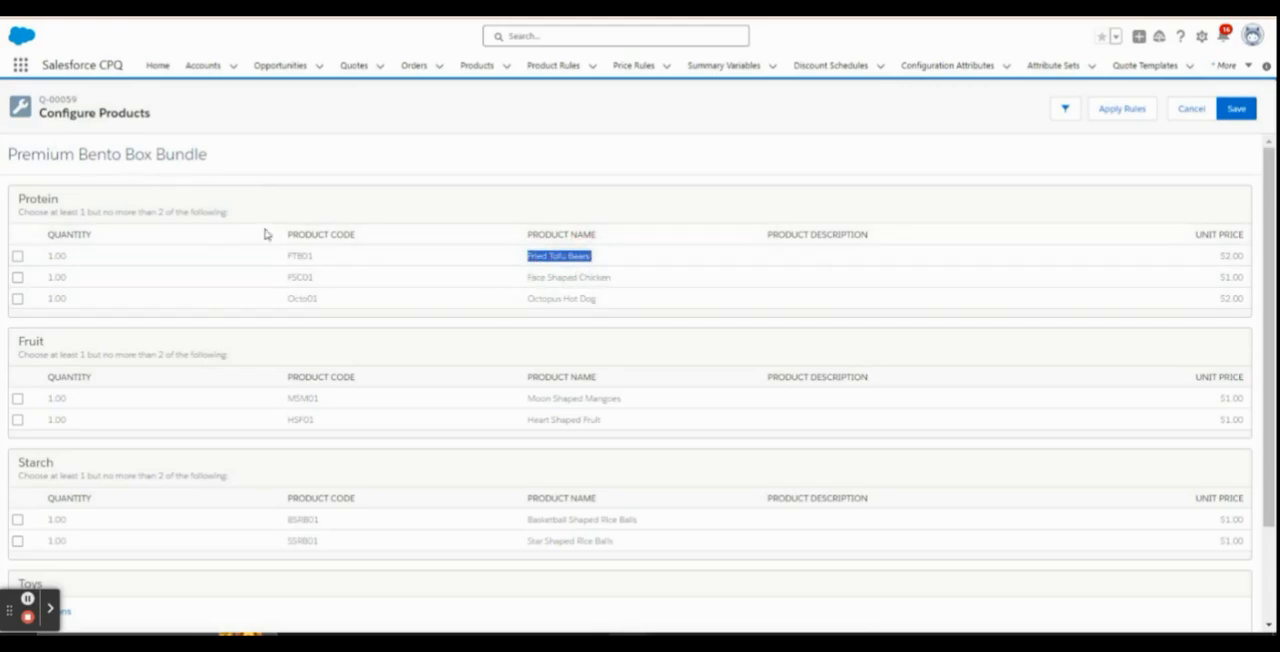
pyautogui.moveTo(8, 156); pyautogui.dragTo(249, 160)
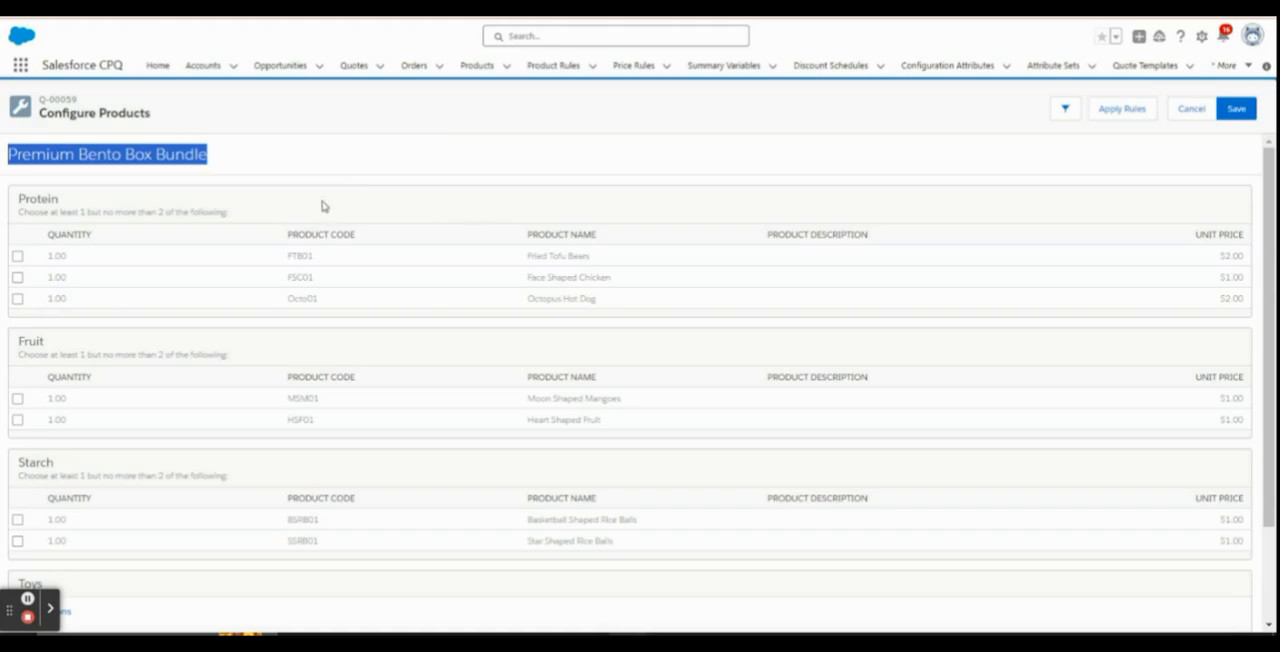
pyautogui.moveTo(15, 201); pyautogui.dragTo(62, 199)
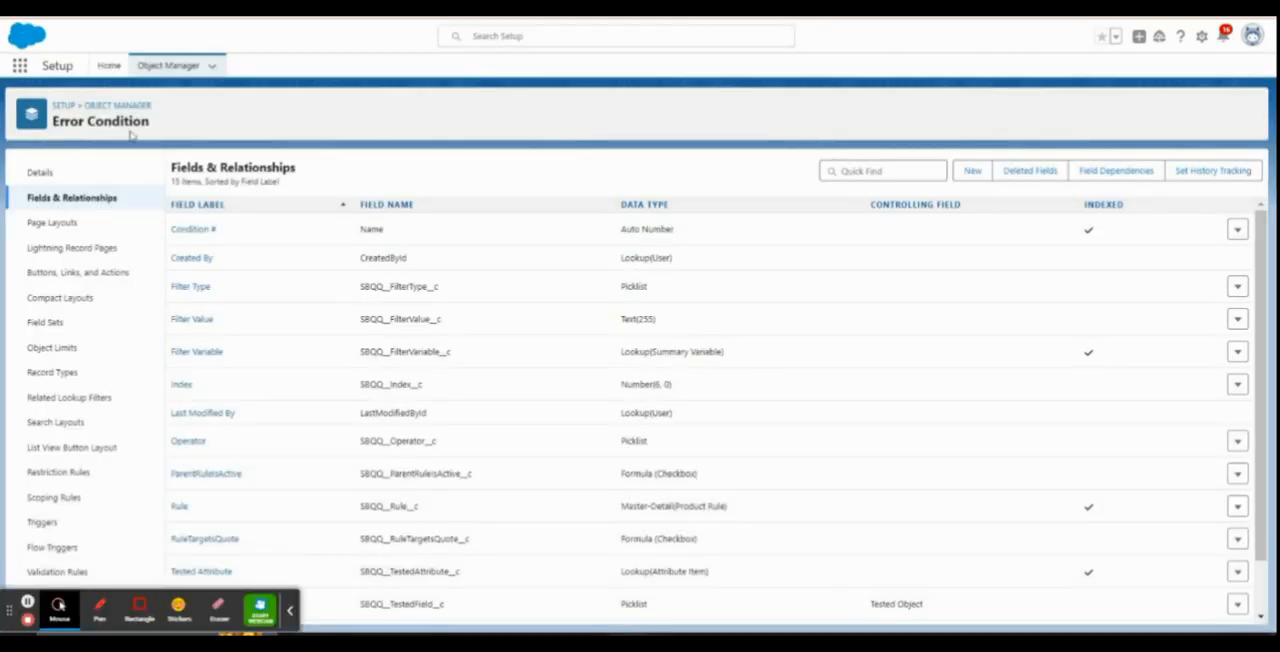
# Search the object list for "product op" and open the Product Option object's fields and relationships
pyautogui.click(178, 65)
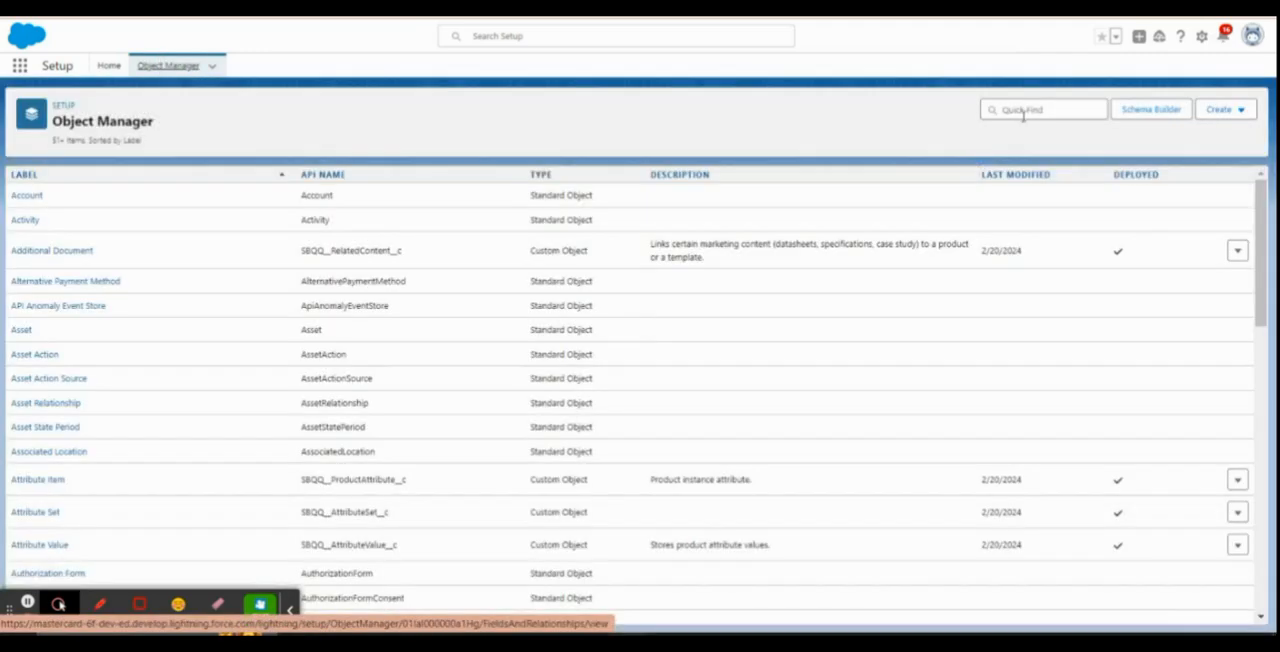
pyautogui.click(1023, 114)
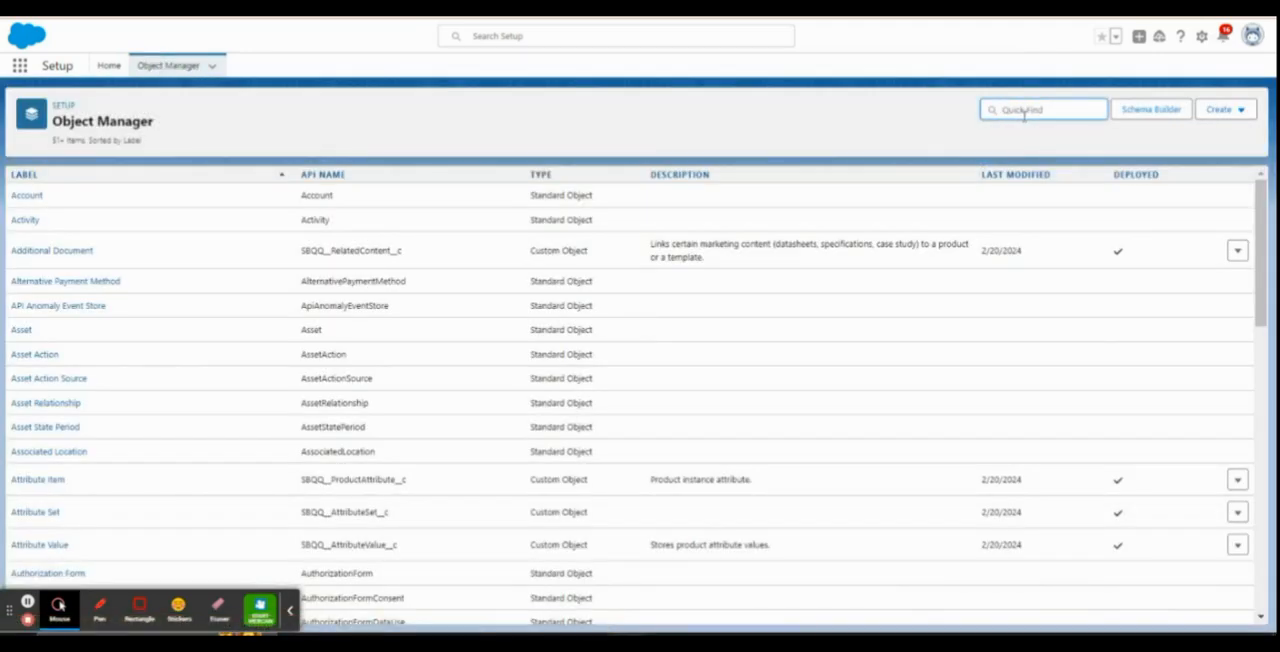
pyautogui.write('l')
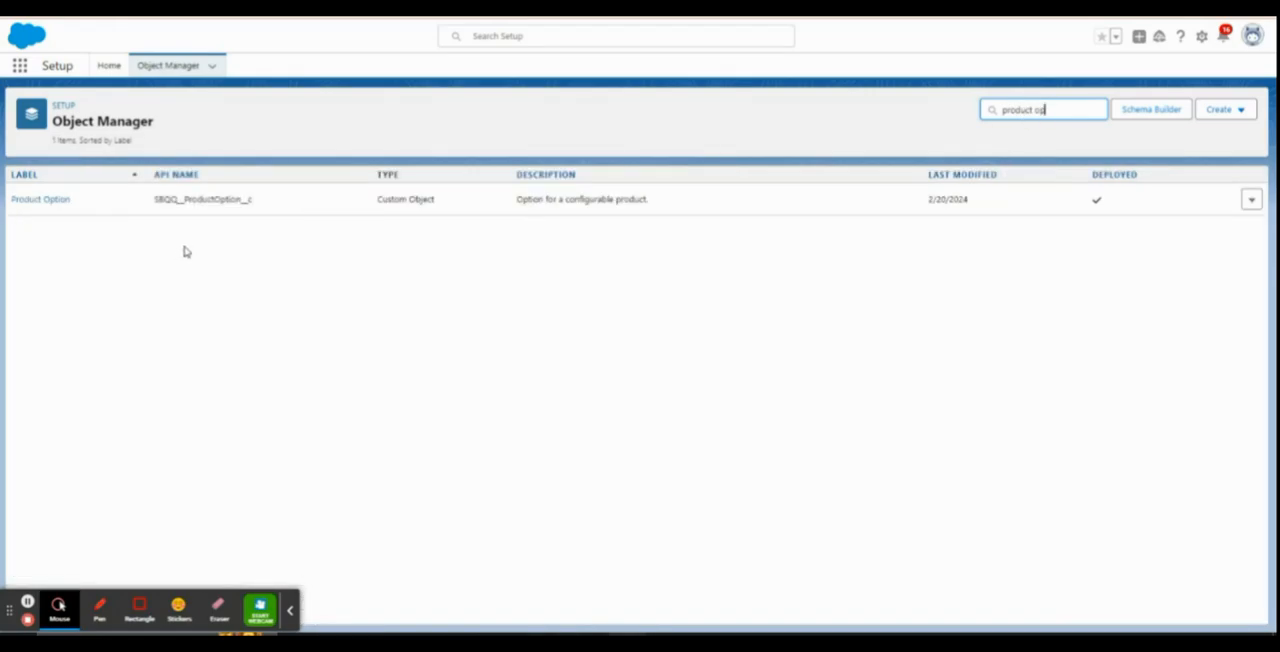
pyautogui.click(42, 204)
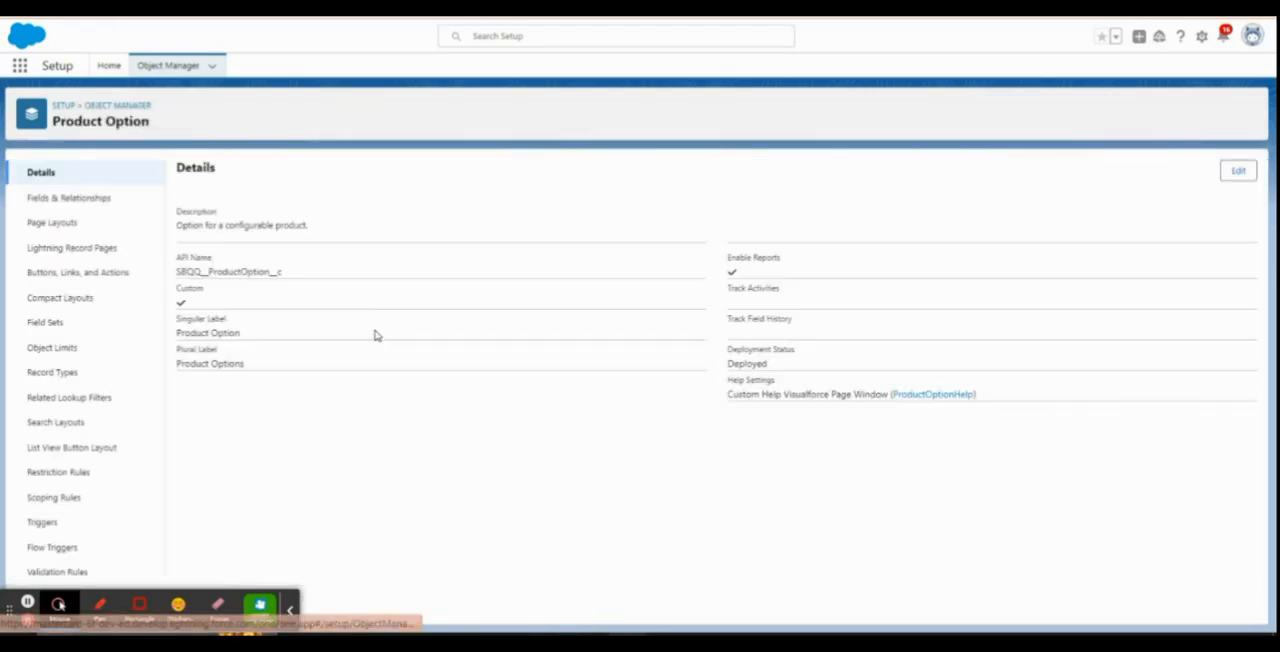
pyautogui.click(78, 201)
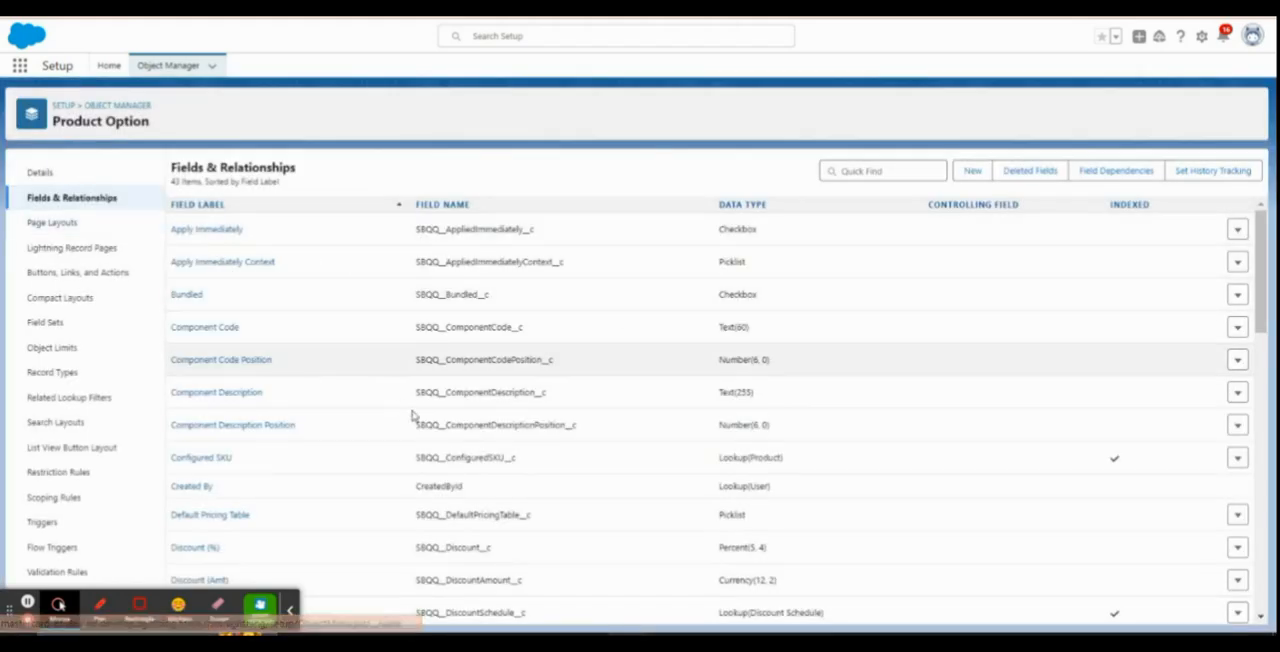
# Search the Product Option fields for "prot" and open the Protein Type field's definition
pyautogui.click(856, 172)
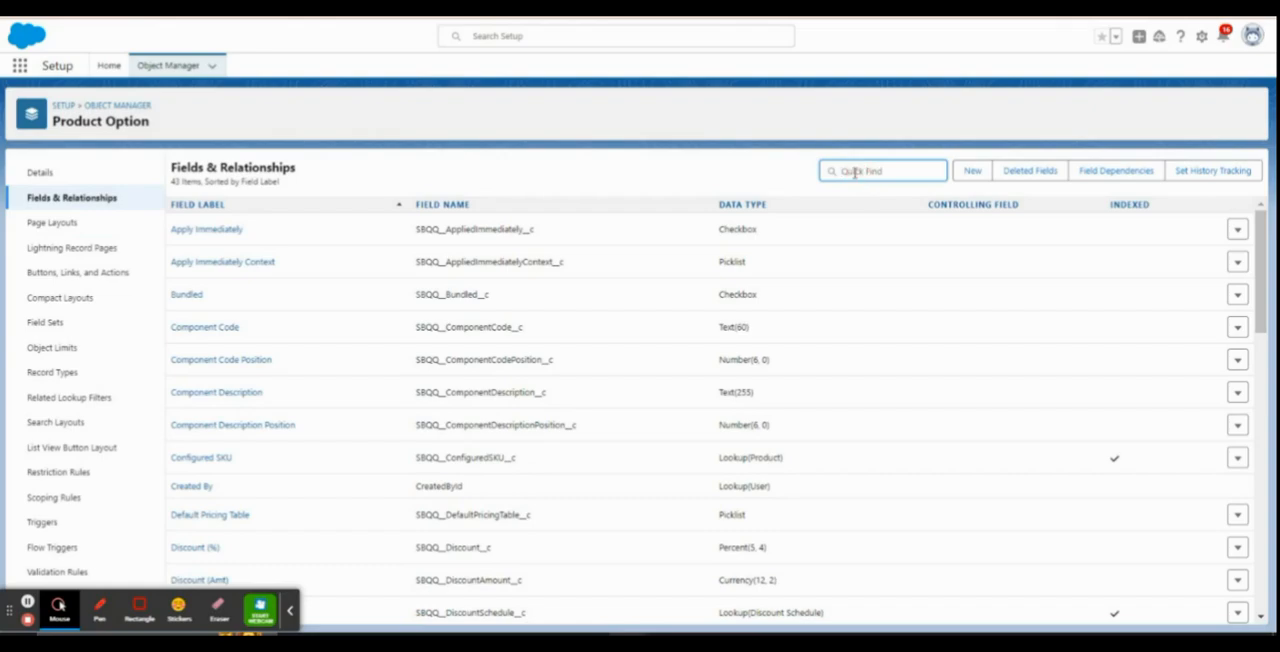
pyautogui.write('pr')
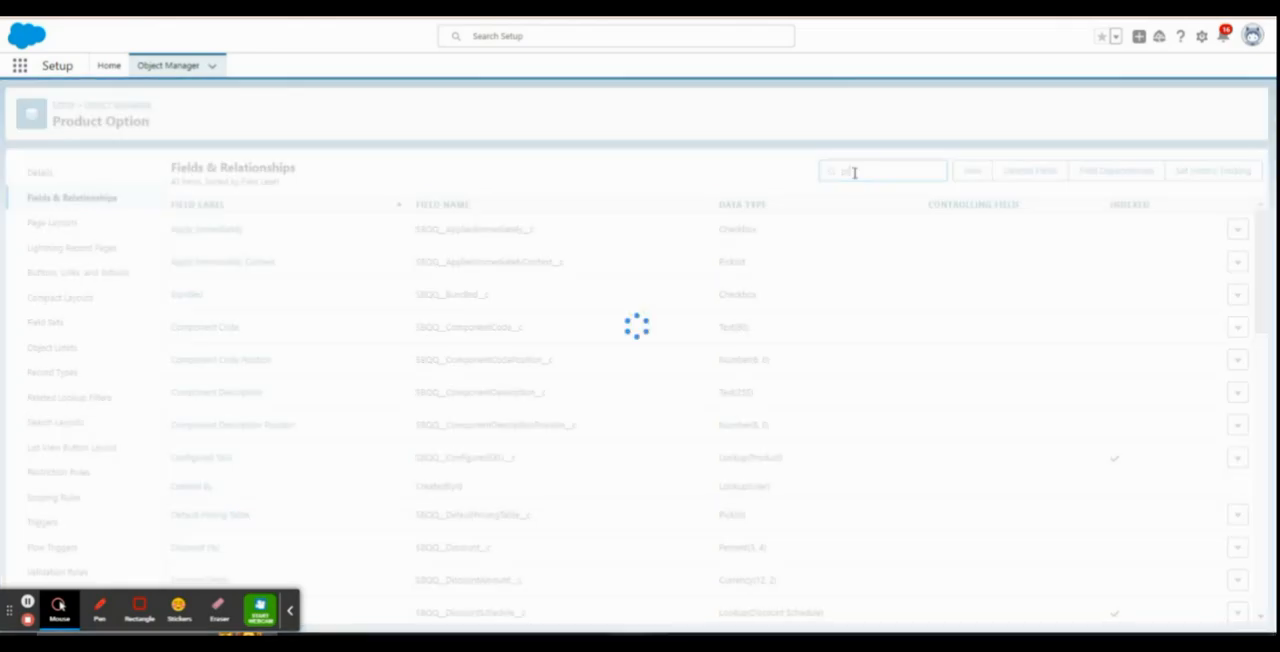
pyautogui.write('o')
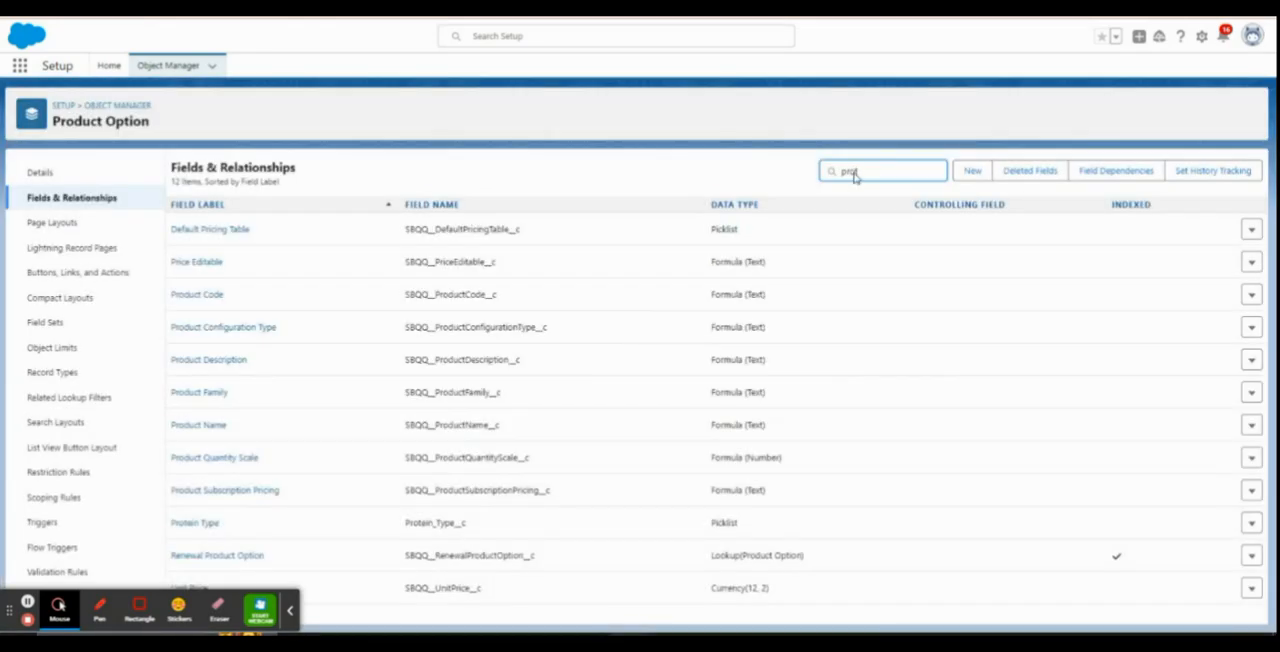
pyautogui.write('t')
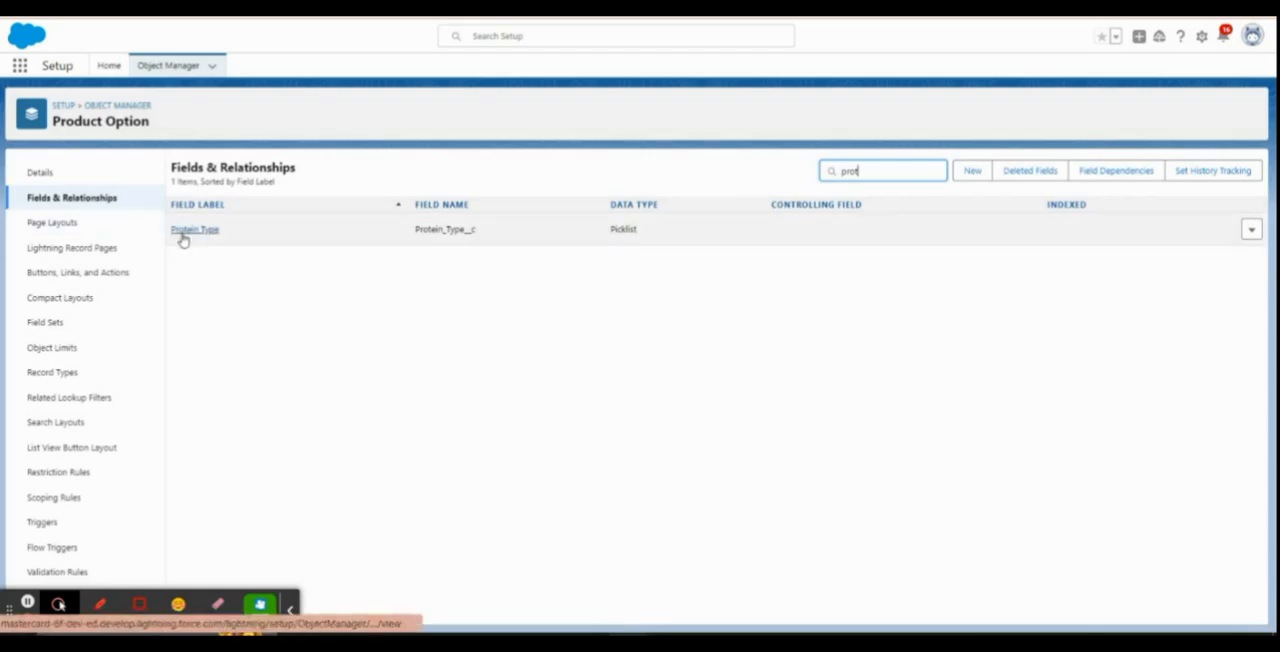
pyautogui.click(204, 233)
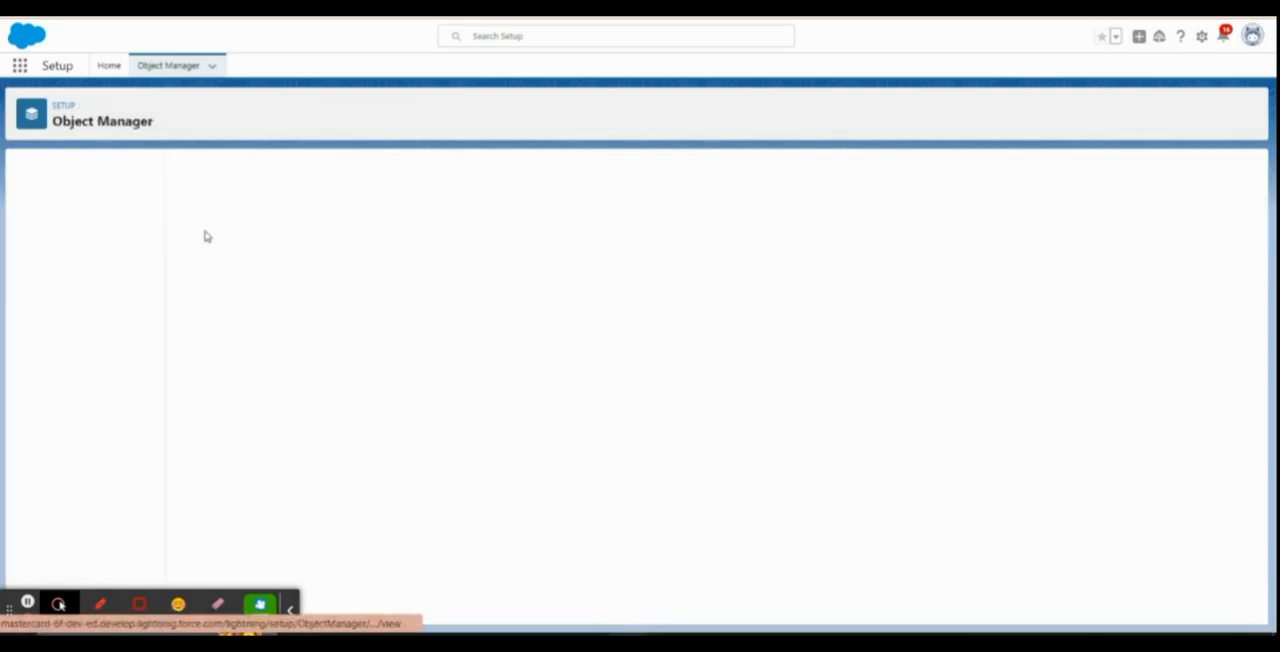
pyautogui.click(290, 608)
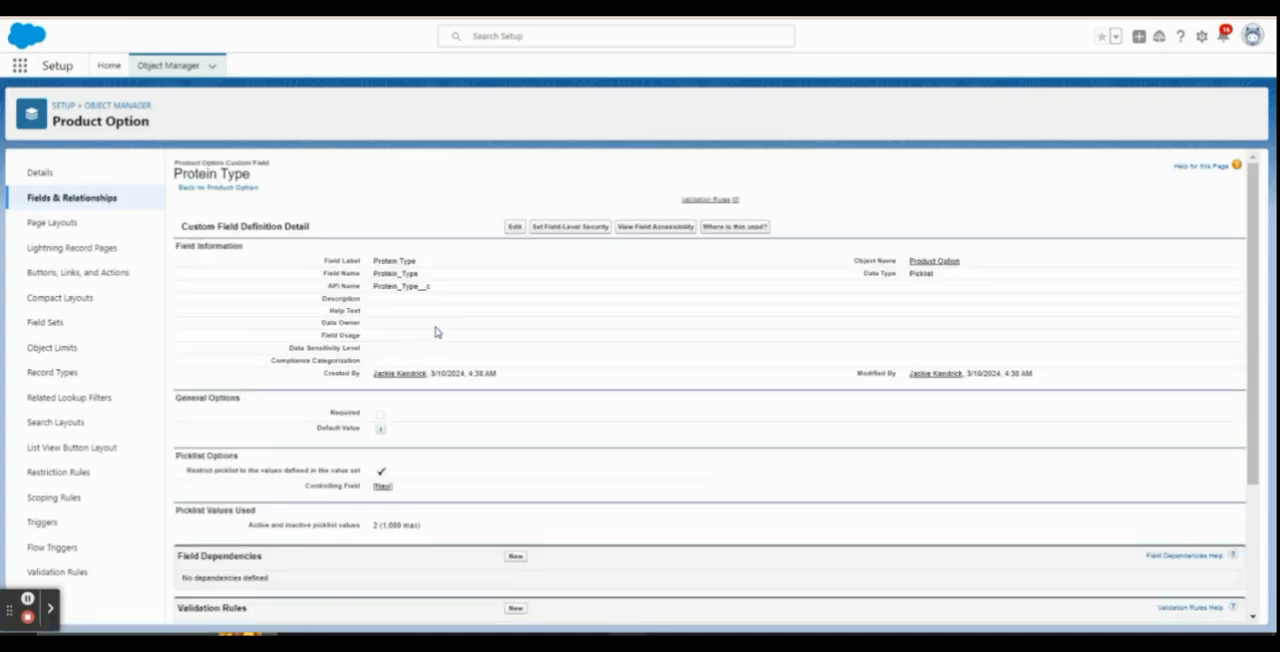
# Review the Protein Type field's picklist values and their API names
pyautogui.scroll(-3, 503, 385)
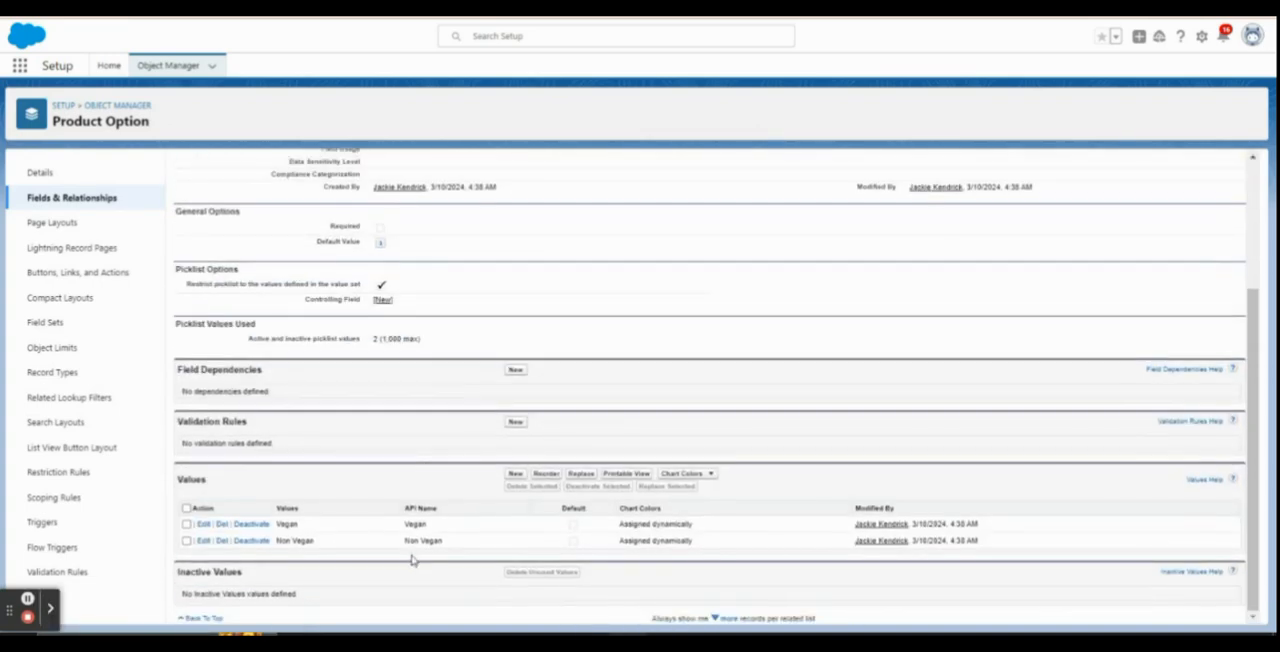
pyautogui.doubleClick(440, 525)
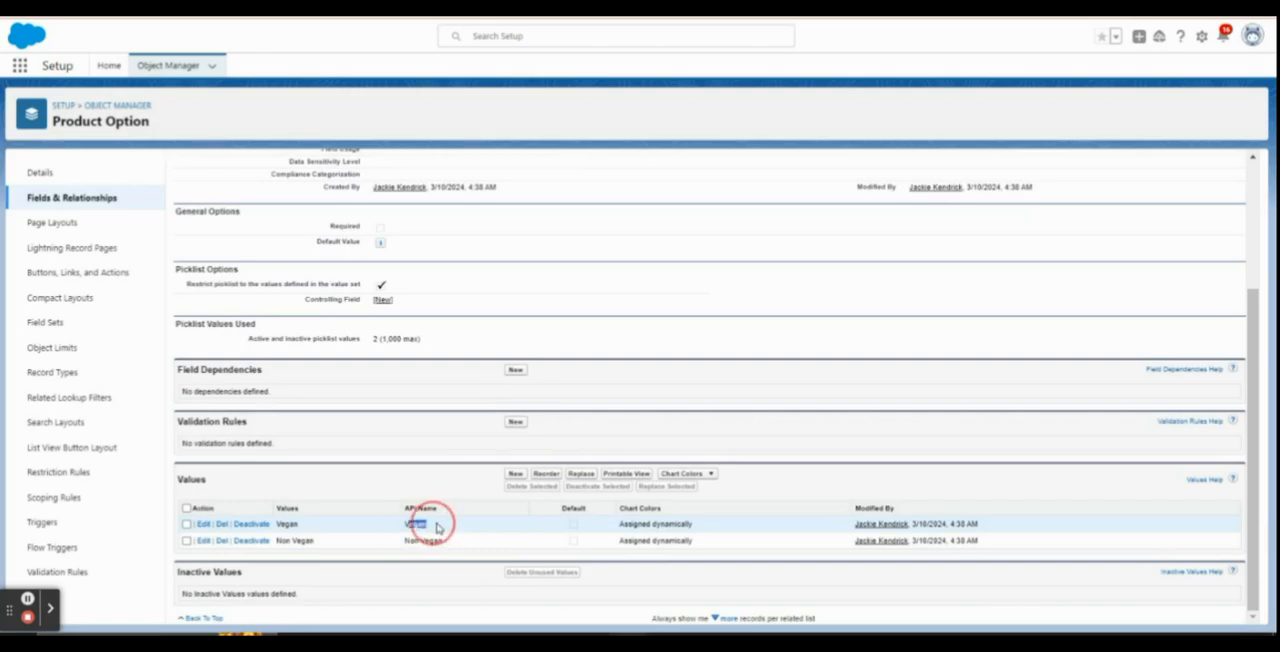
pyautogui.doubleClick(426, 526)
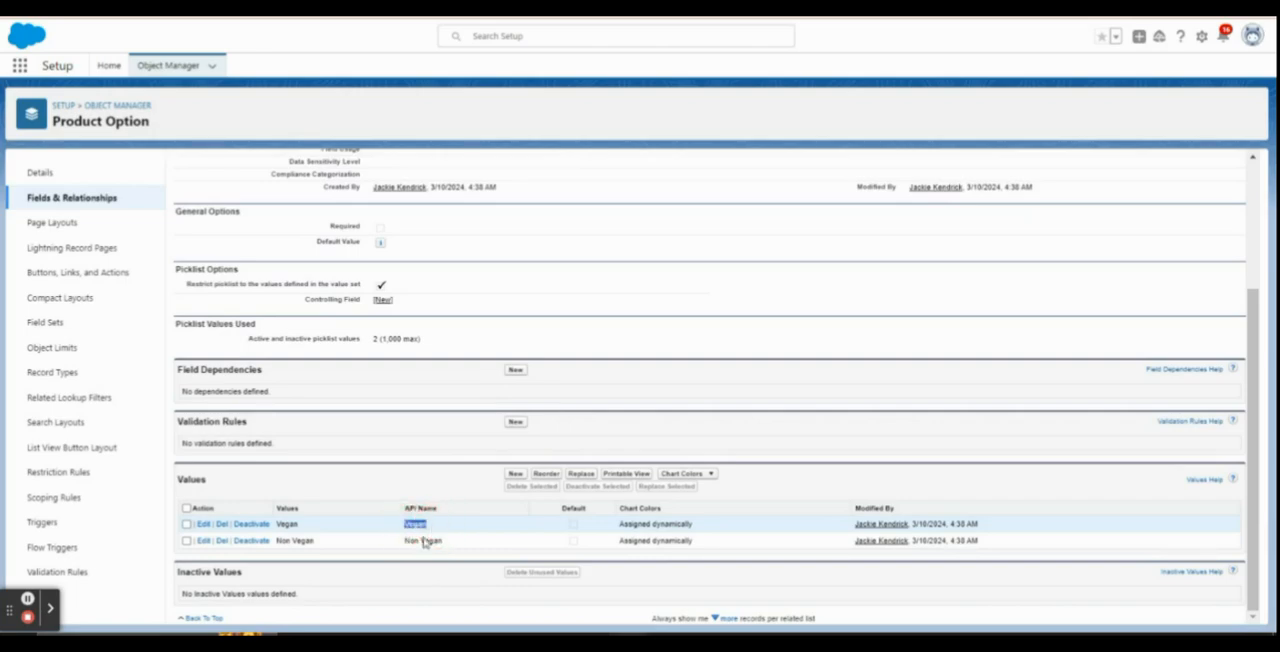
pyautogui.doubleClick(425, 541)
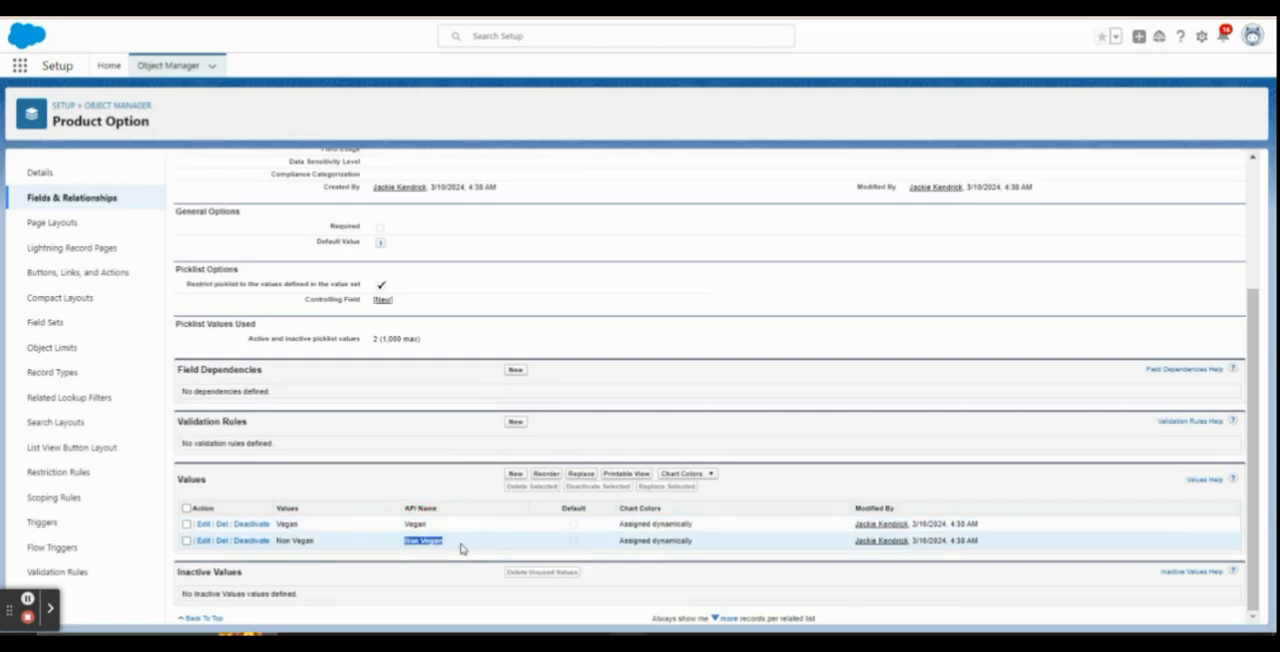
pyautogui.scroll(3, 656, 420)
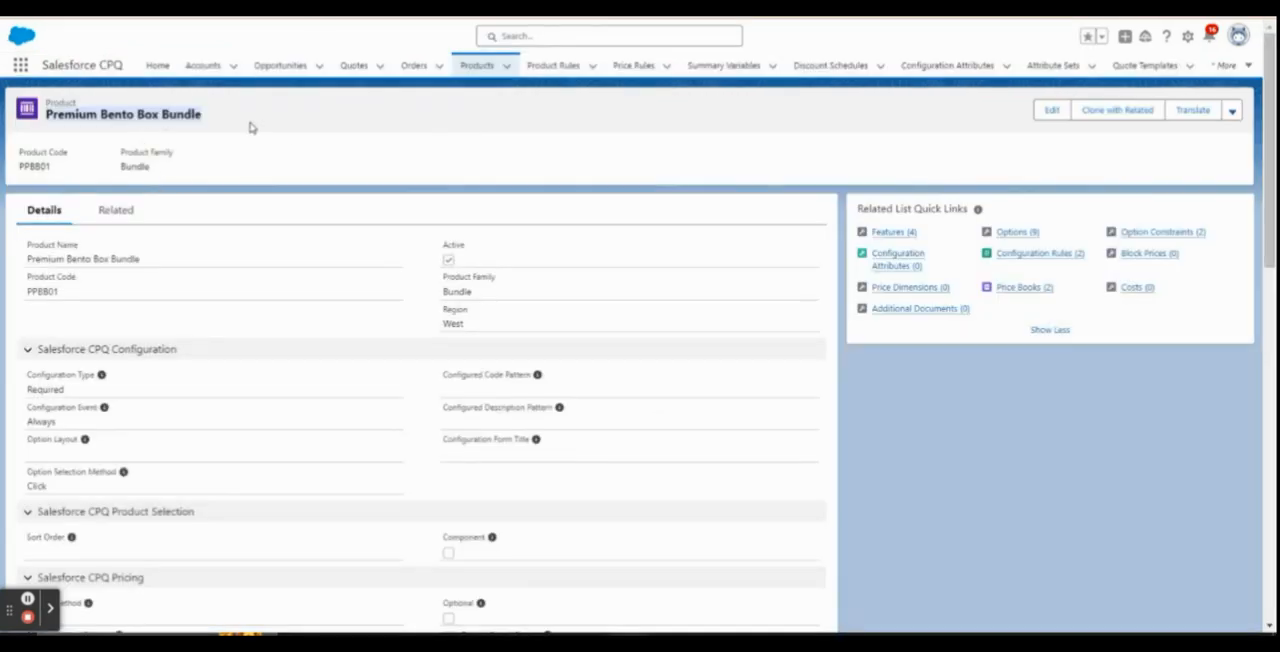
# Return to the Premium Bento Box Bundle and start a new configuration attribute named Protein Type
pyautogui.click(191, 115)
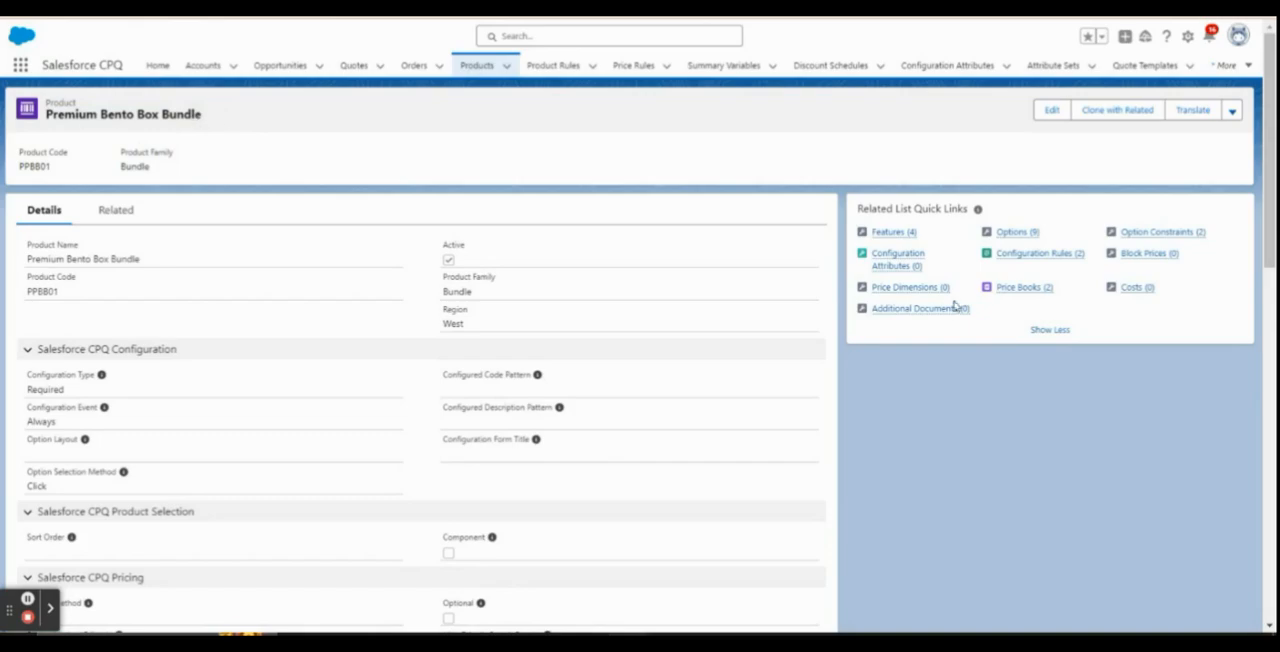
pyautogui.moveTo(898, 272)
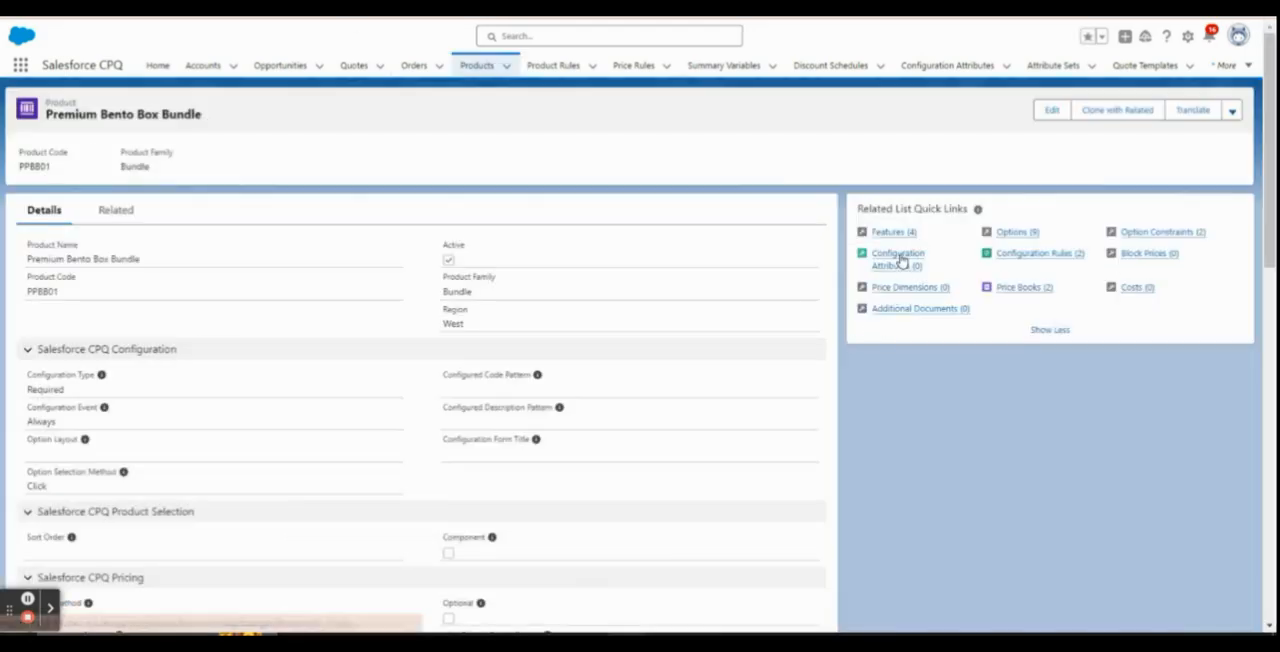
pyautogui.moveTo(903, 258)
pyautogui.click(1137, 306)
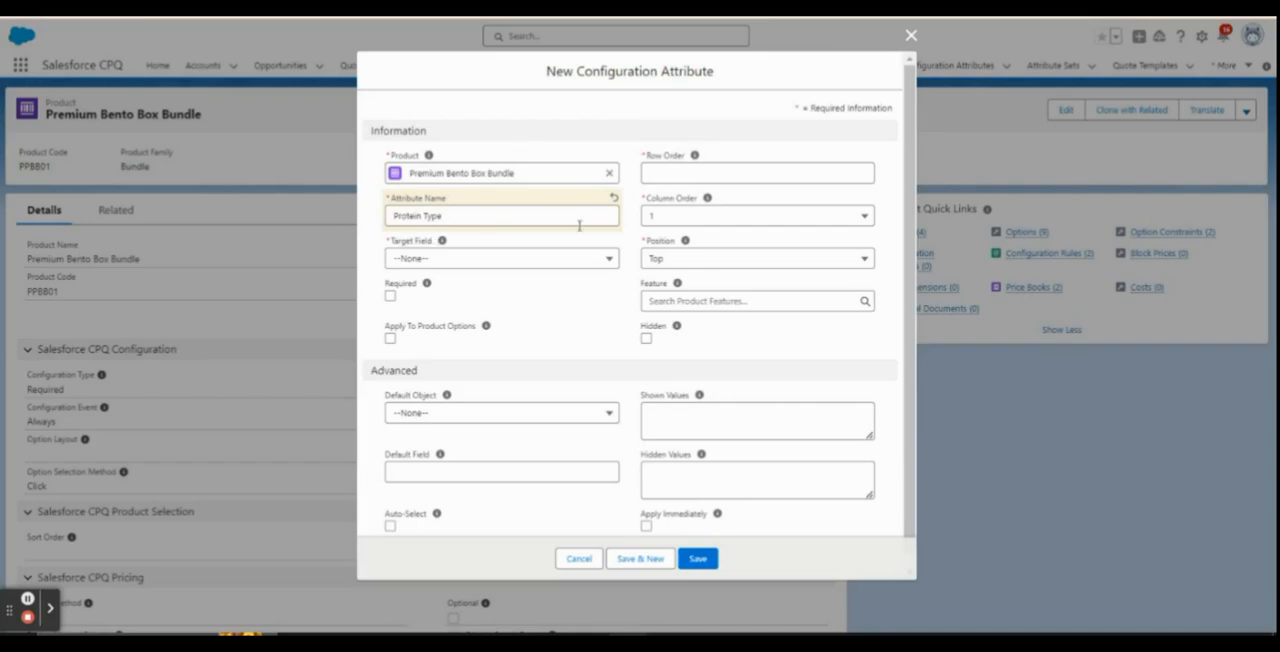
# Set the new configuration attribute's row order to 1 and its column order to 1
pyautogui.click(689, 172)
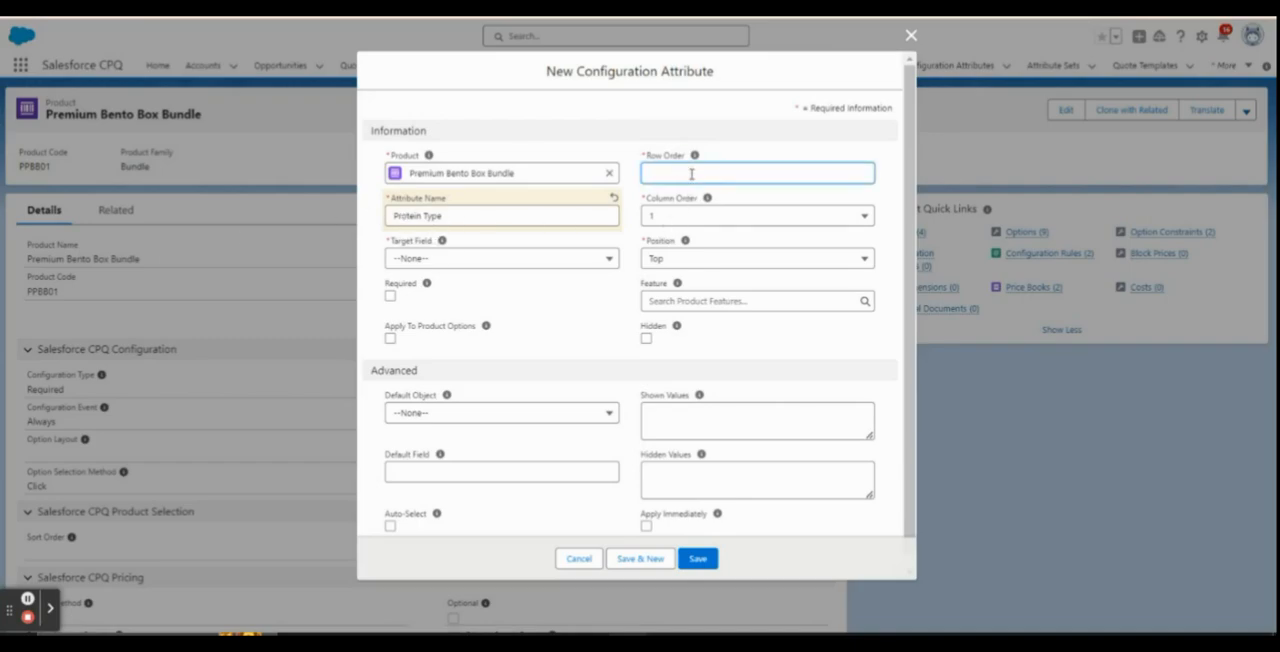
pyautogui.write('1')
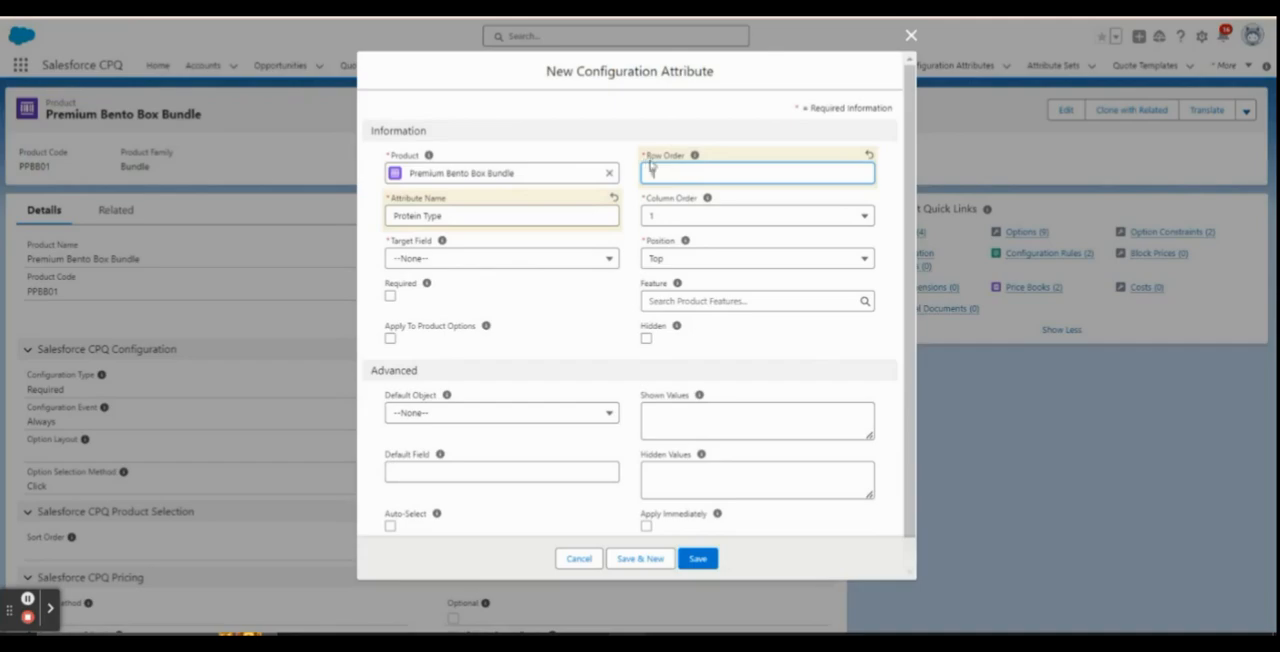
pyautogui.write('1')
pyautogui.click(746, 215)
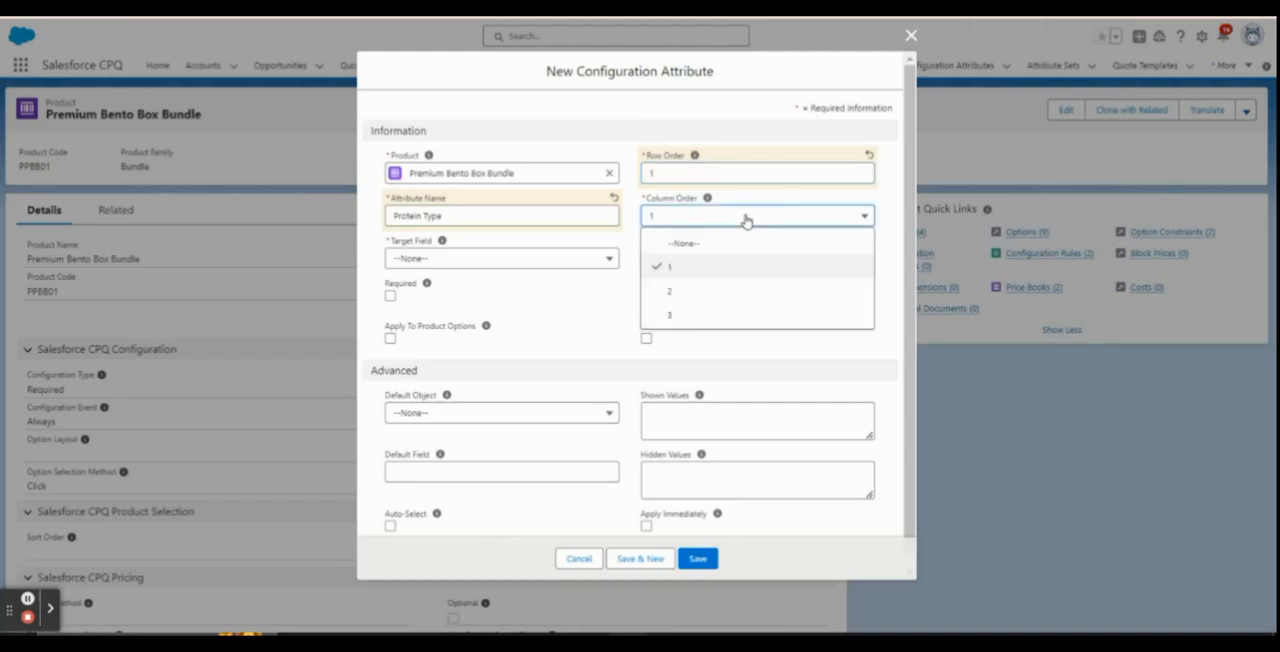
pyautogui.click(678, 268)
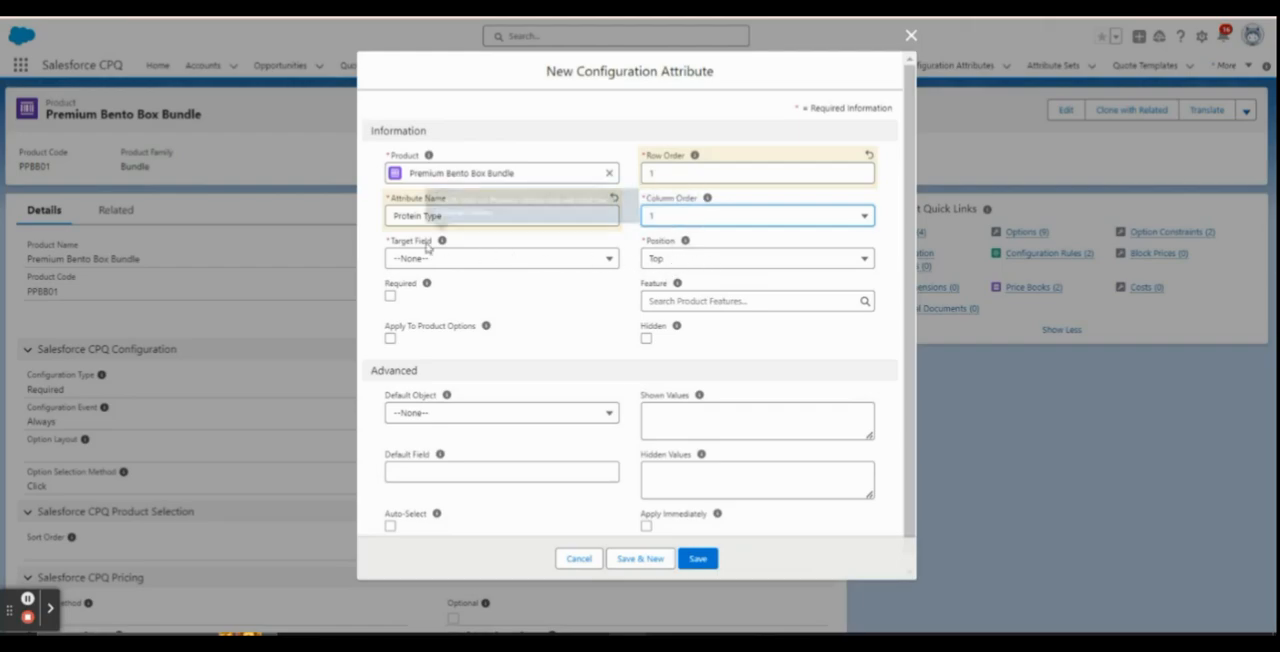
# Check which choices the new attribute's Target Field offers
pyautogui.tripleClick(395, 245)
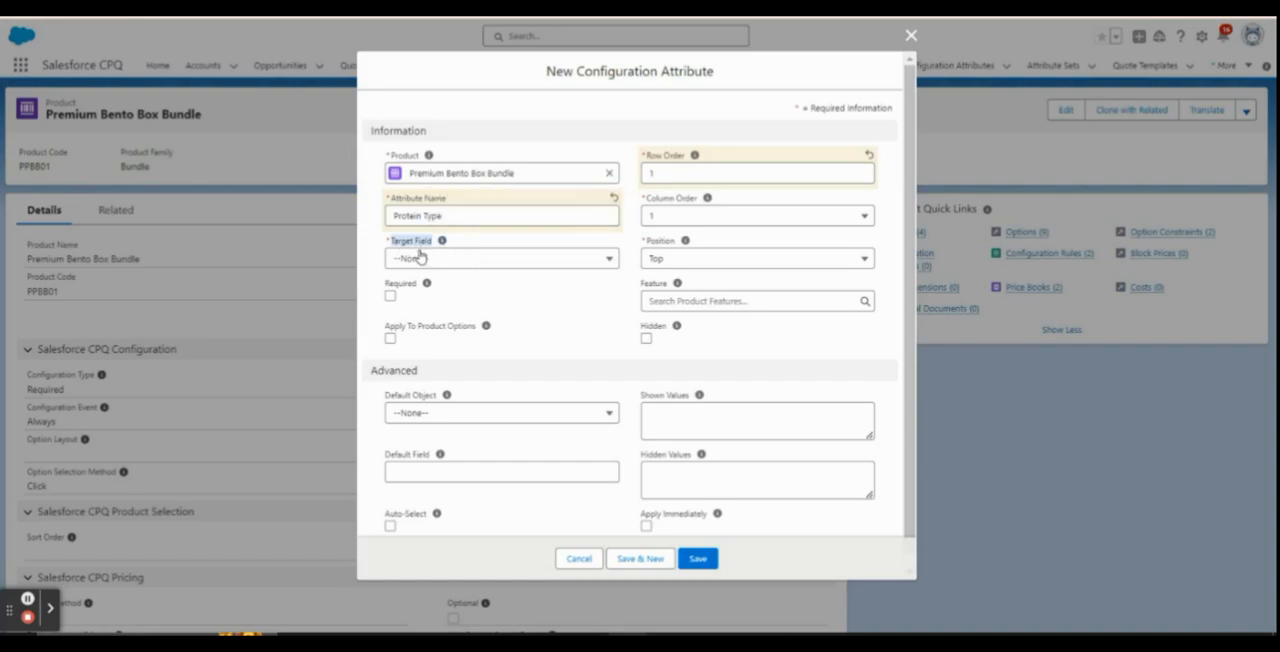
pyautogui.click(441, 262)
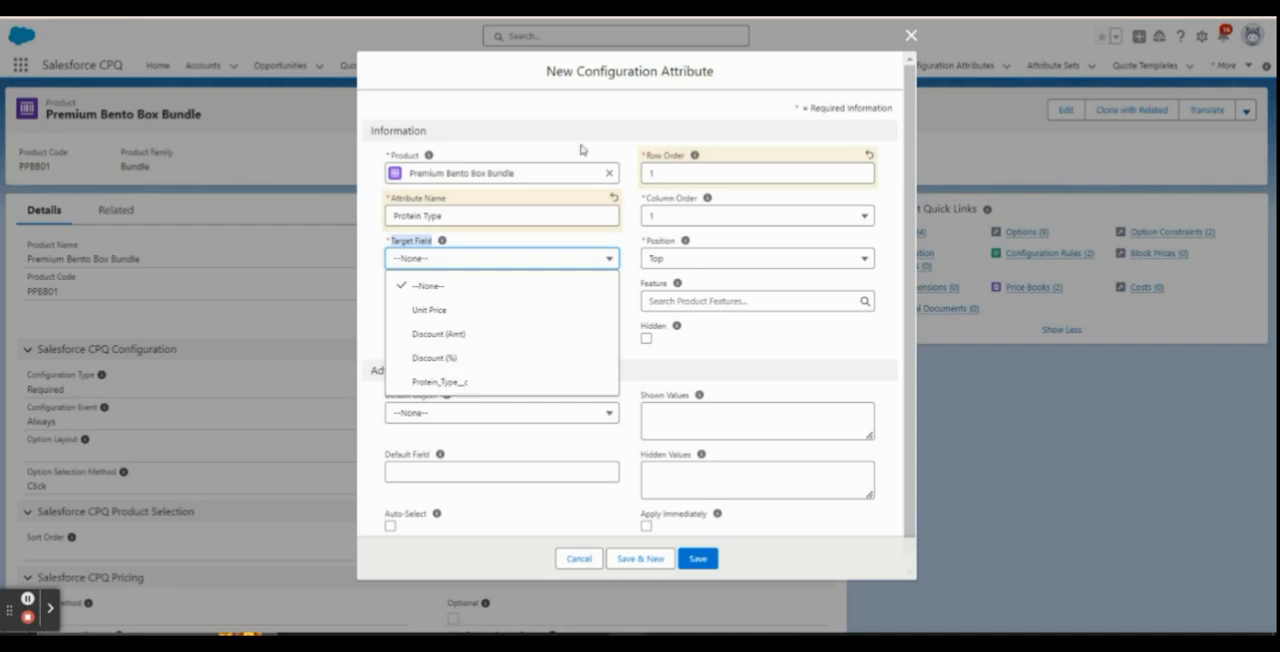
pyautogui.click(581, 122)
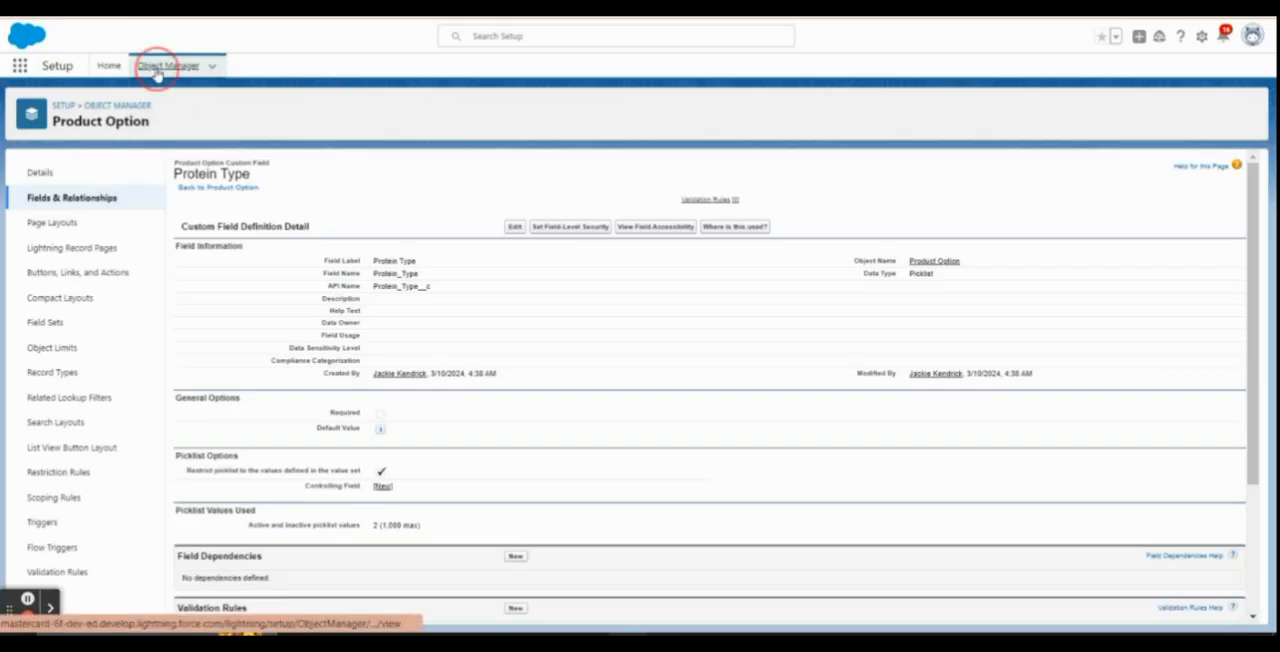
# Return to the setup's object list, find the Configuration Attribute object and open its fields and relationships
pyautogui.click(157, 70)
pyautogui.click(1044, 112)
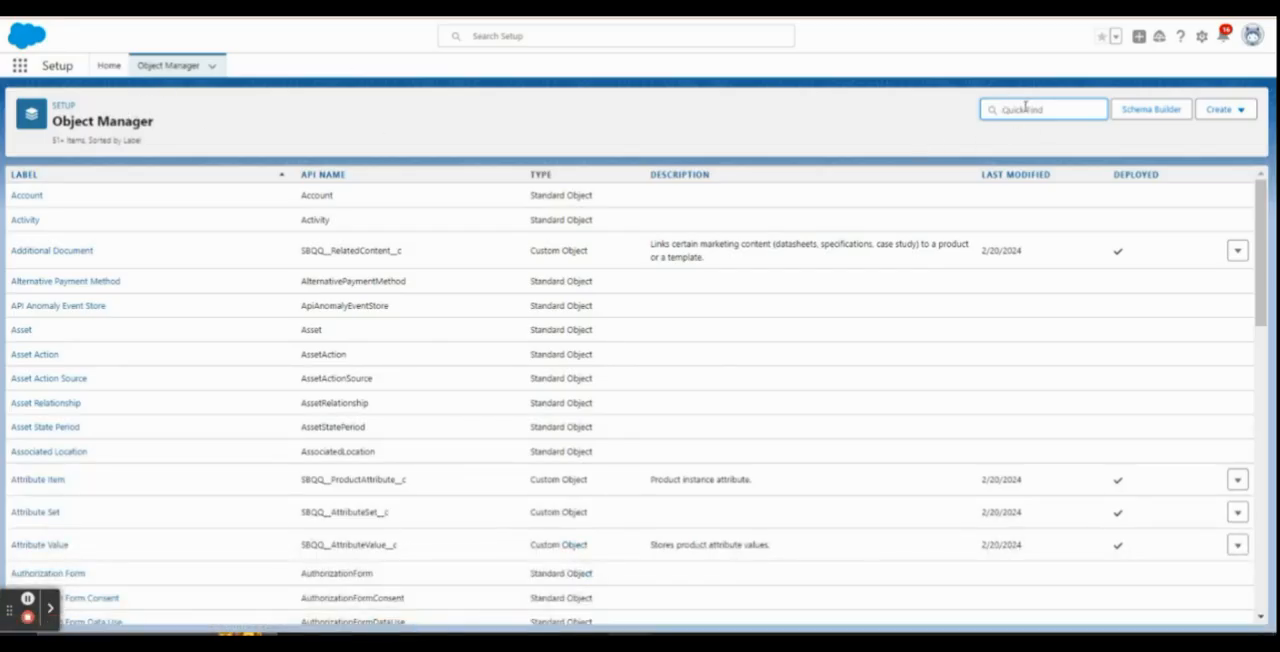
pyautogui.write('a')
pyautogui.click(86, 201)
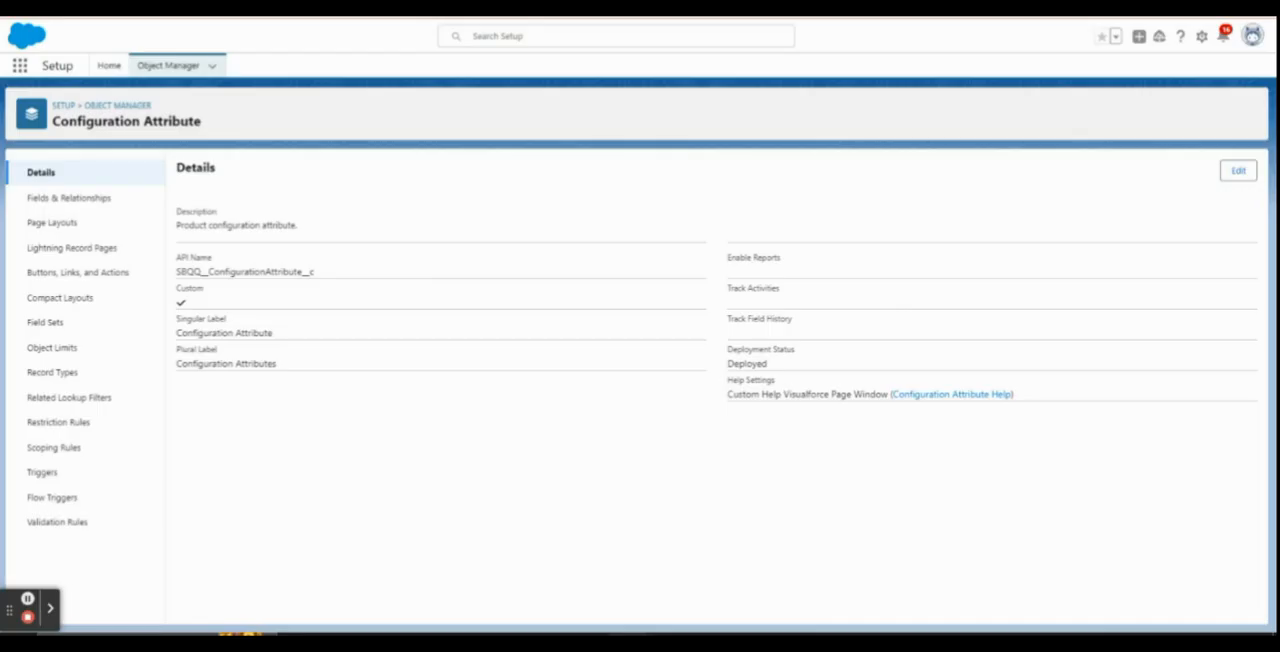
pyautogui.click(80, 205)
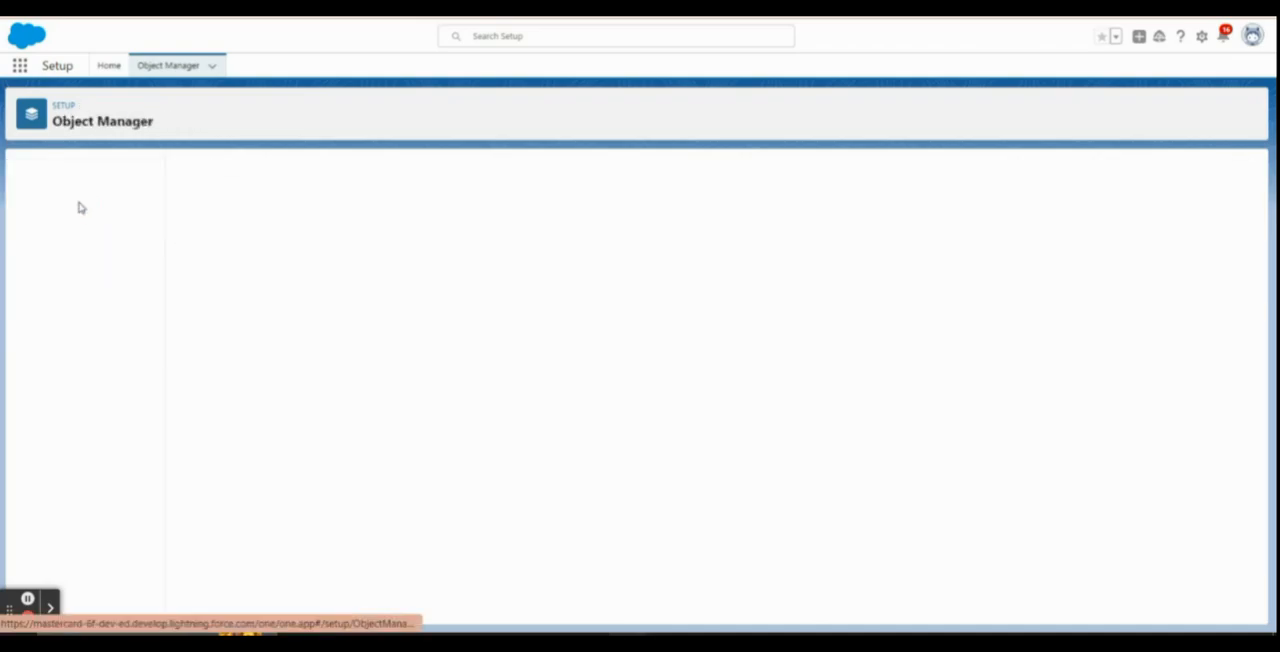
# Search the Configuration Attribute fields for "tar" and open the Target Field definition
pyautogui.click(851, 171)
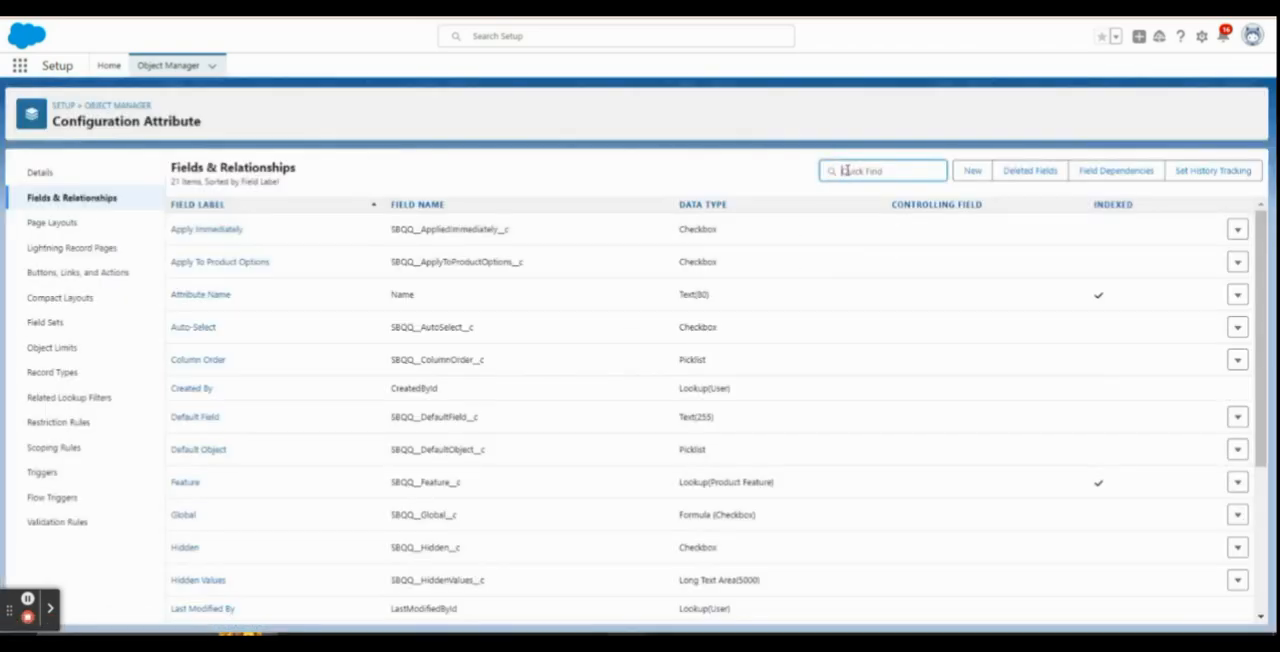
pyautogui.write('tar')
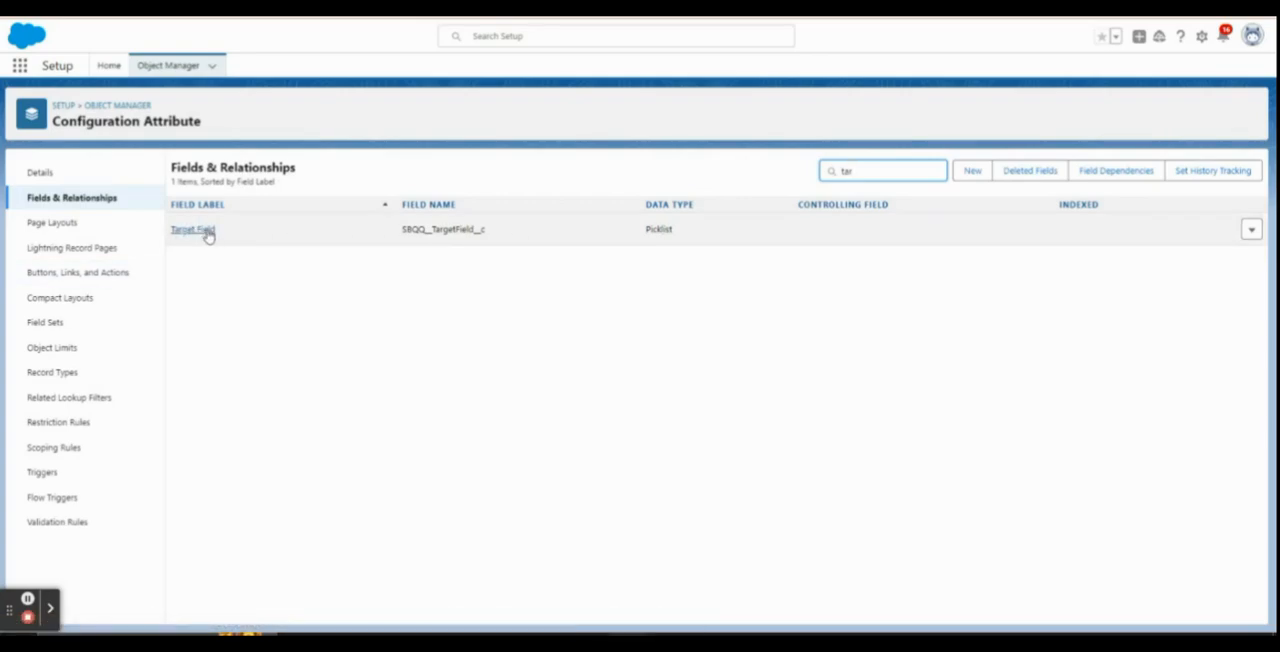
pyautogui.click(205, 230)
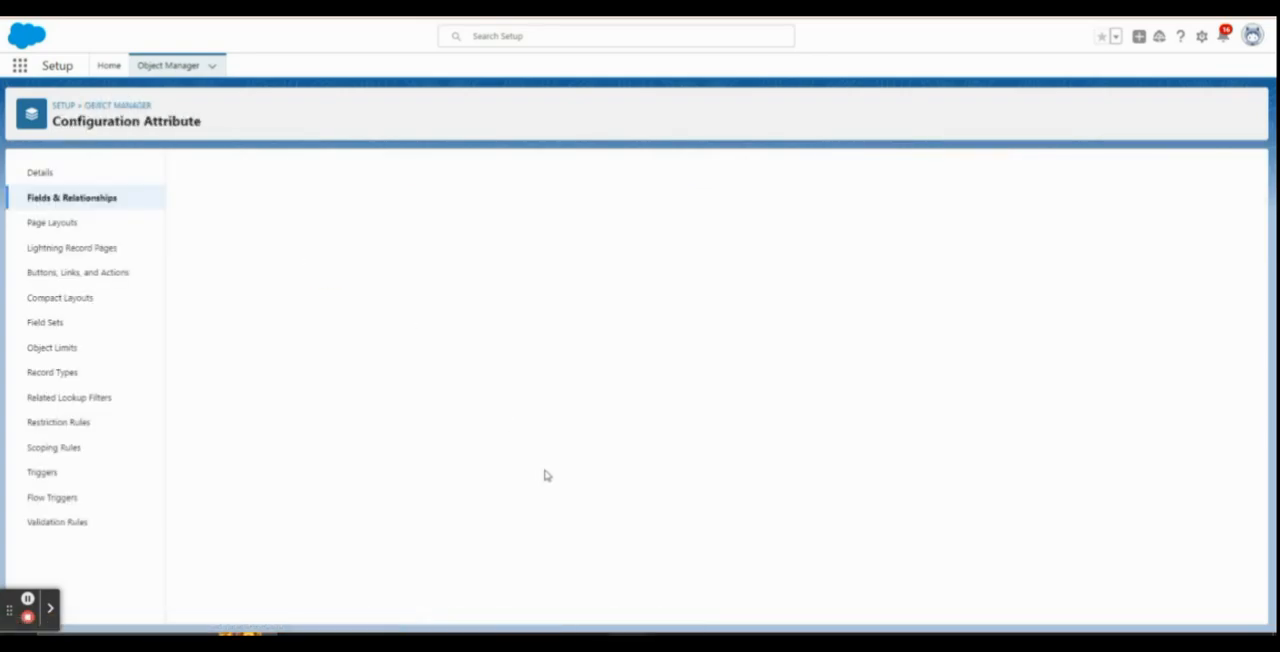
# Review the Target Field's picklist values and the form for adding a new value, leaving without adding one
pyautogui.scroll(-5, 545, 474)
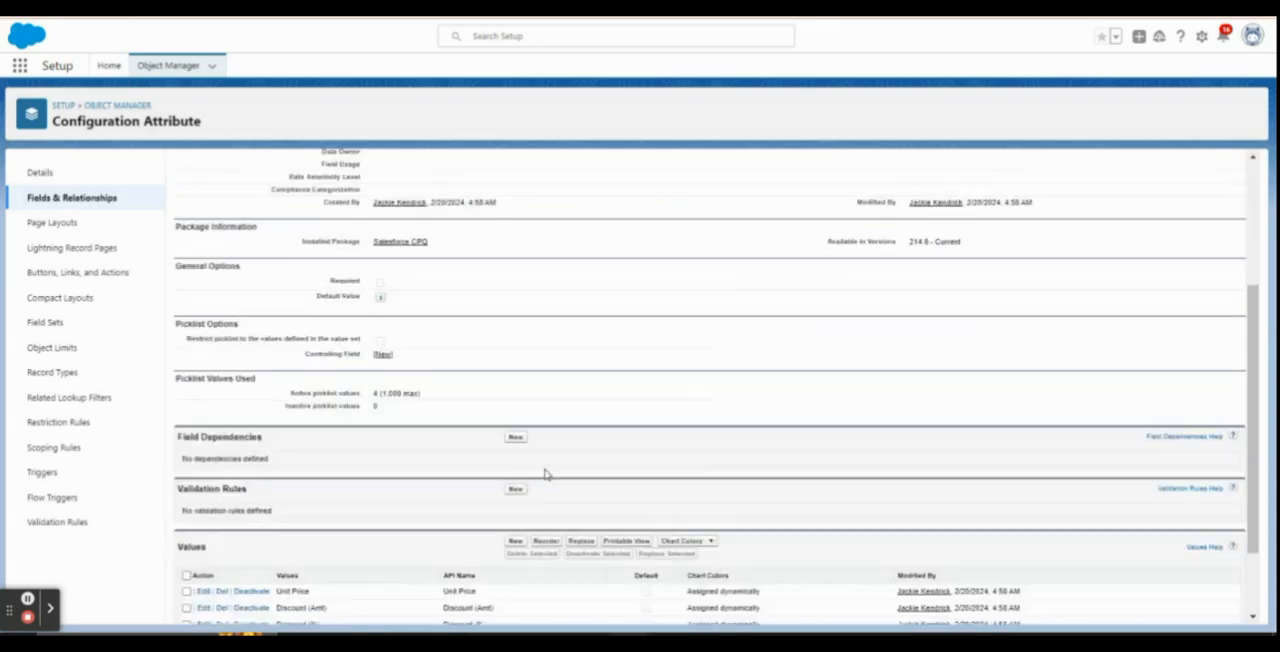
pyautogui.moveTo(446, 544); pyautogui.dragTo(508, 547)
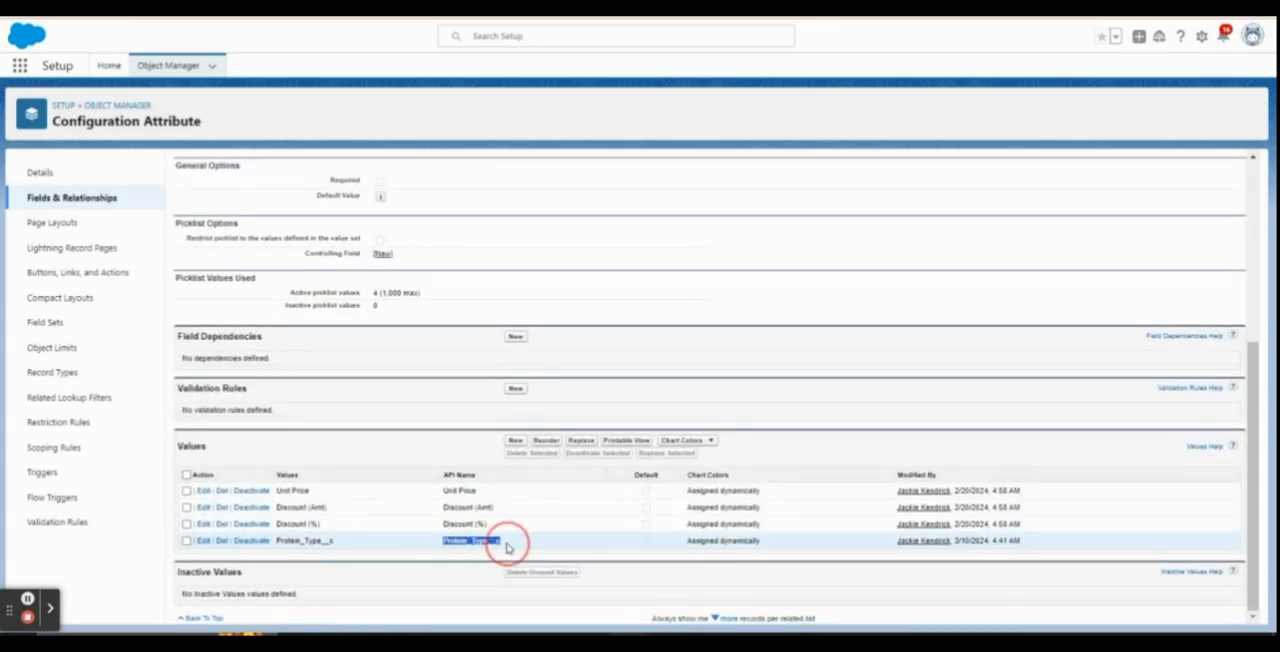
pyautogui.click(515, 441)
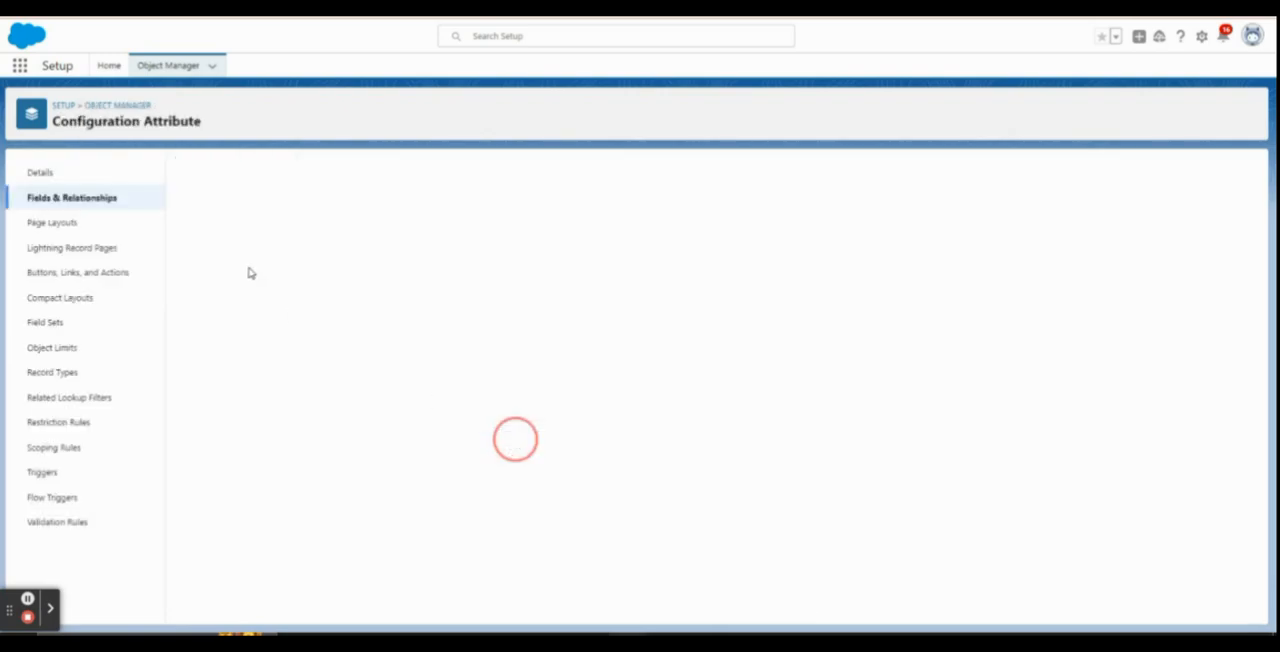
pyautogui.click(255, 270)
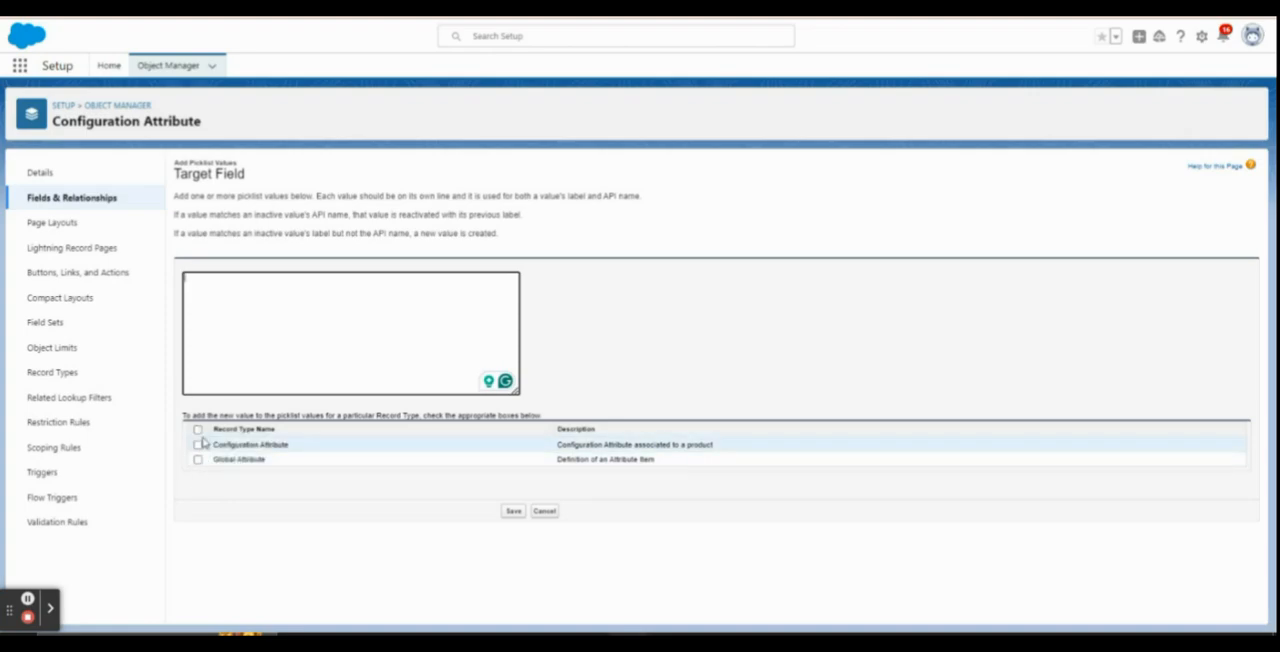
pyautogui.click(545, 512)
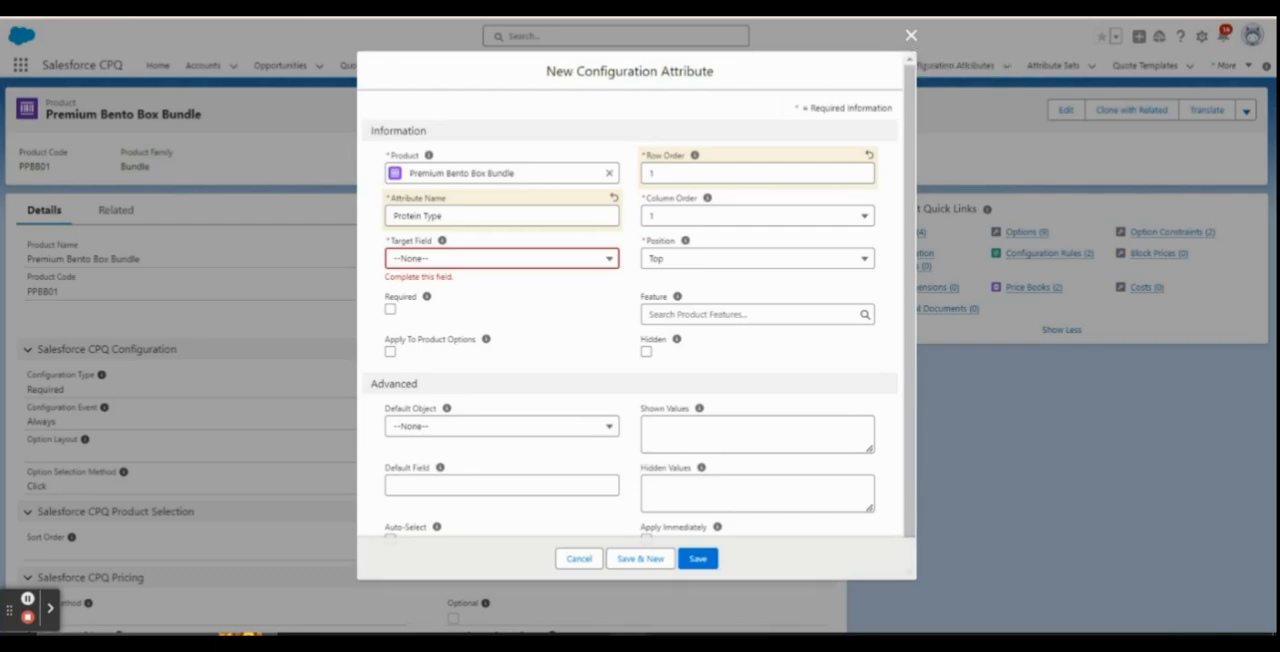
# Set the Target Field of the new Protein Type attribute to Protein_Type__c
pyautogui.click(550, 262)
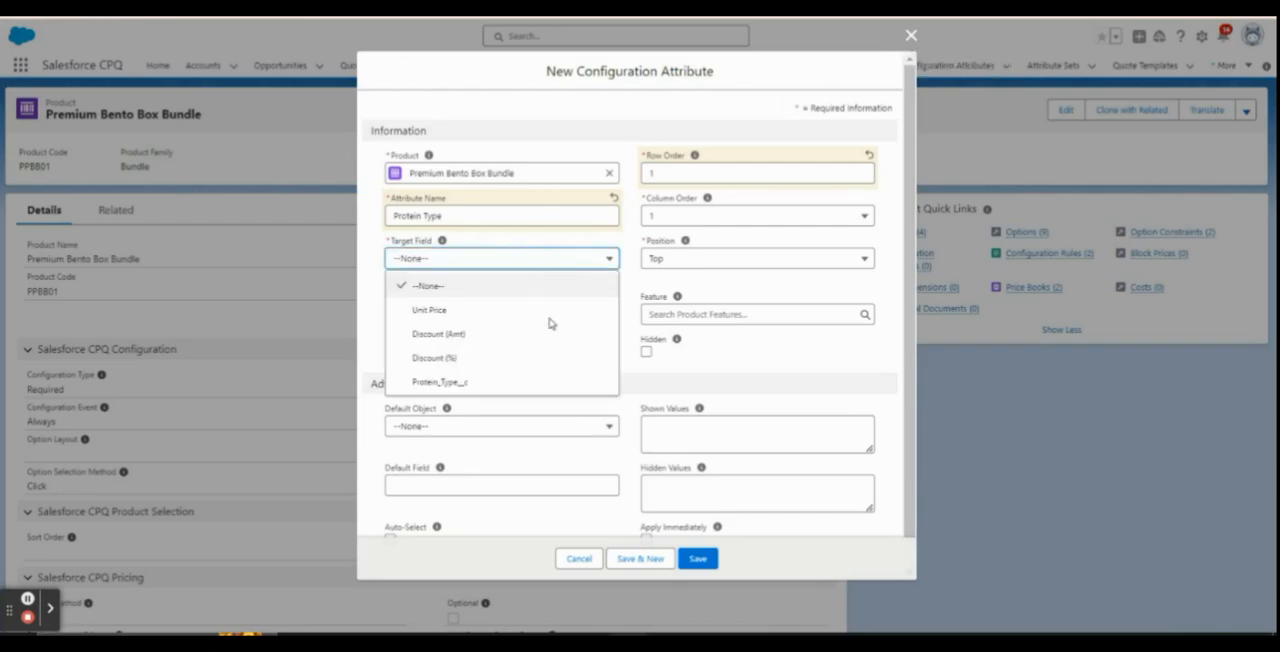
pyautogui.click(632, 270)
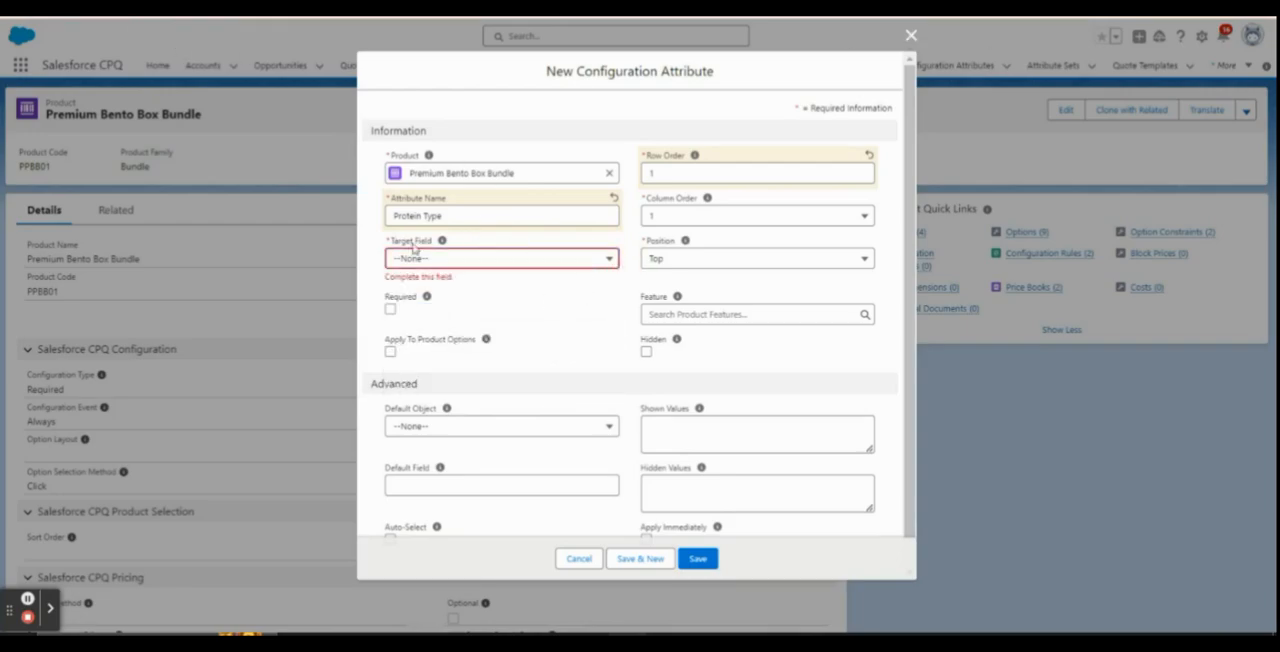
pyautogui.click(414, 256)
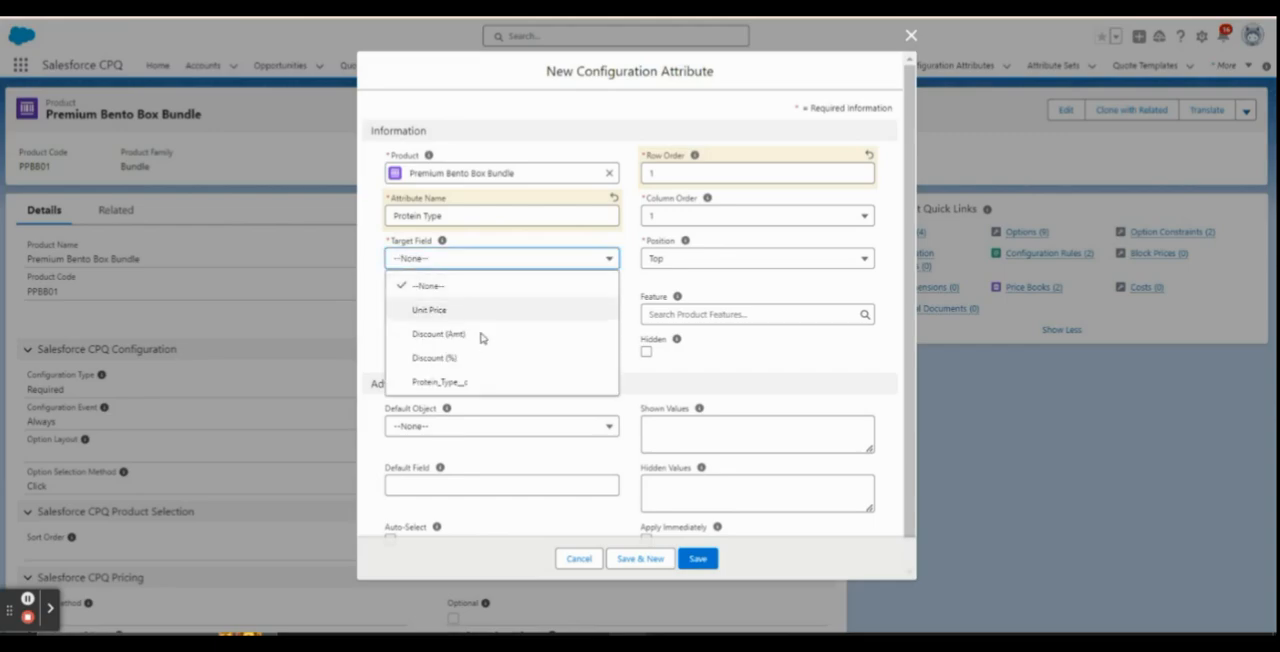
pyautogui.click(415, 386)
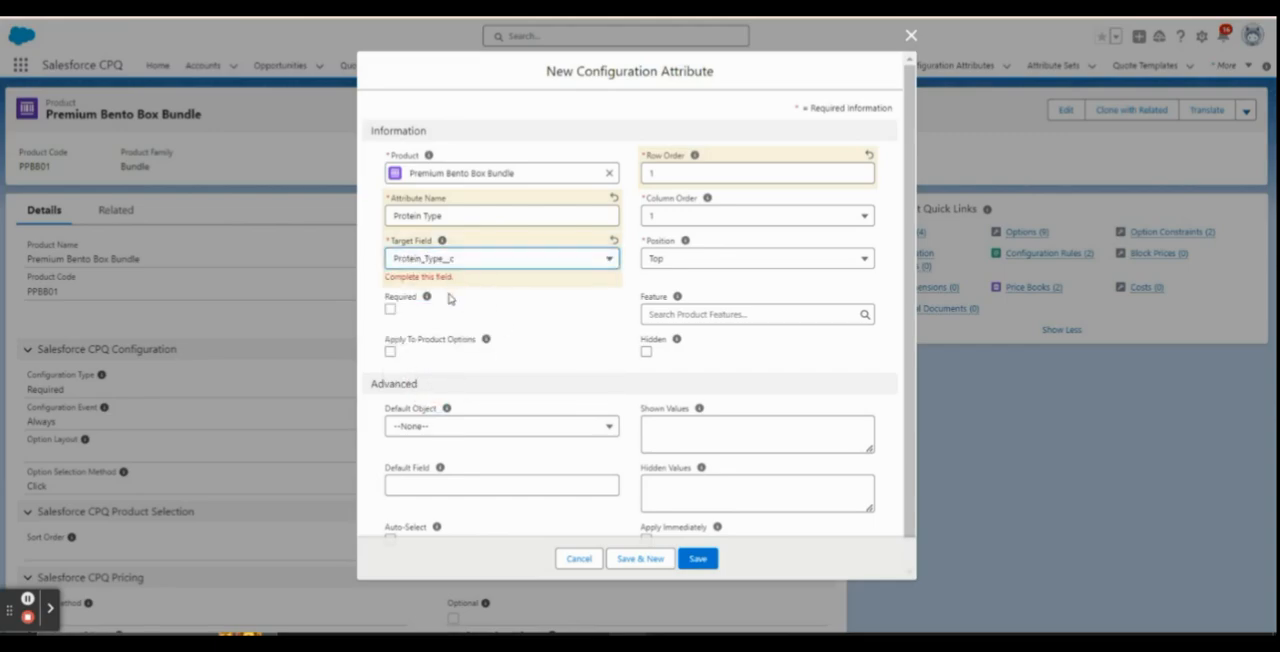
# Enable Apply To Product Options and Apply Immediately for the Protein Type attribute, and save it
pyautogui.scroll(-1, 548, 322)
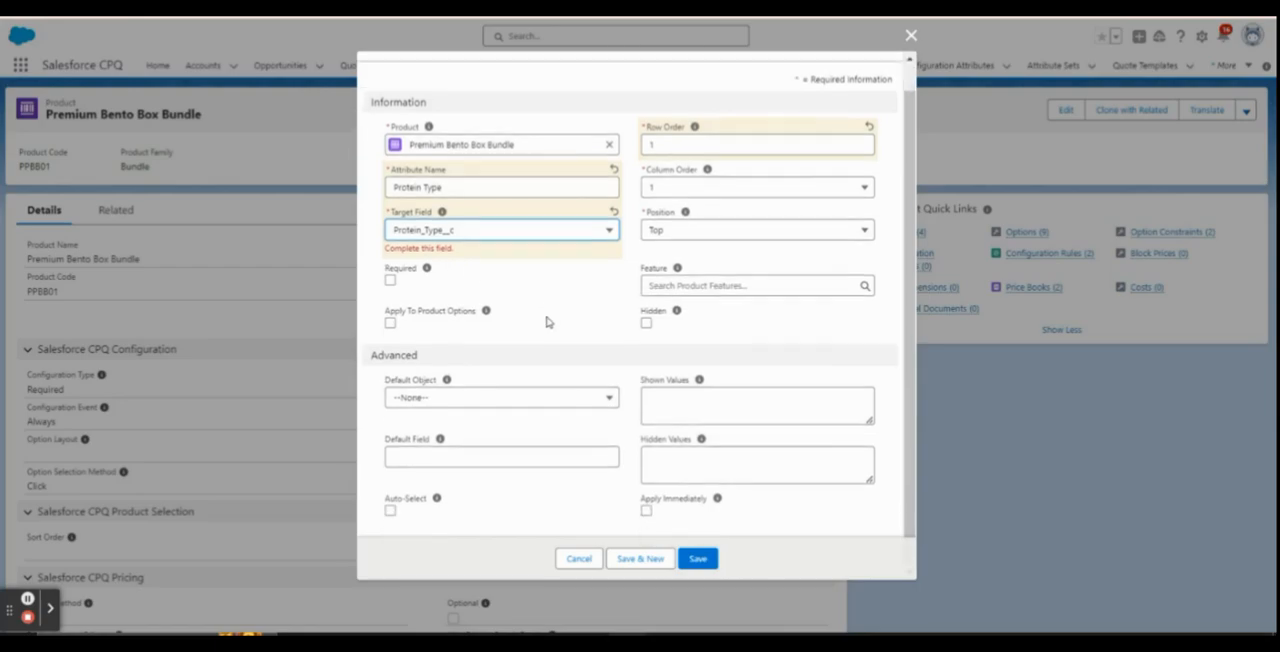
pyautogui.click(390, 325)
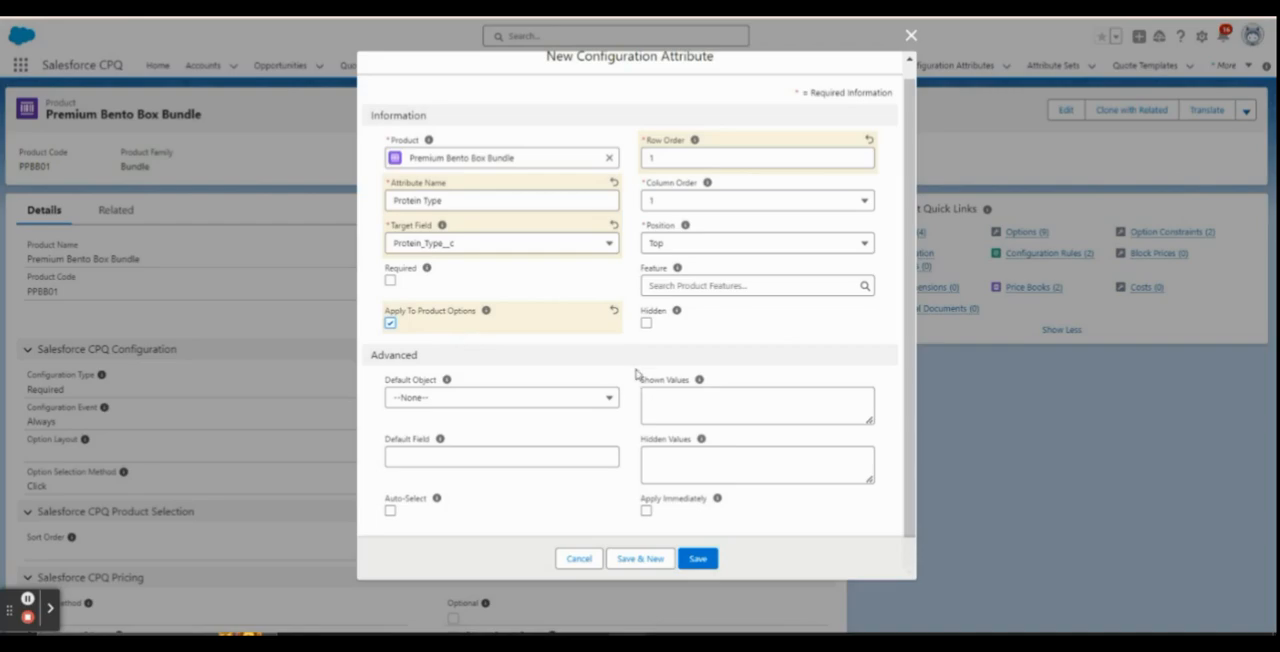
pyautogui.click(645, 508)
pyautogui.moveTo(645, 505); pyautogui.dragTo(707, 510)
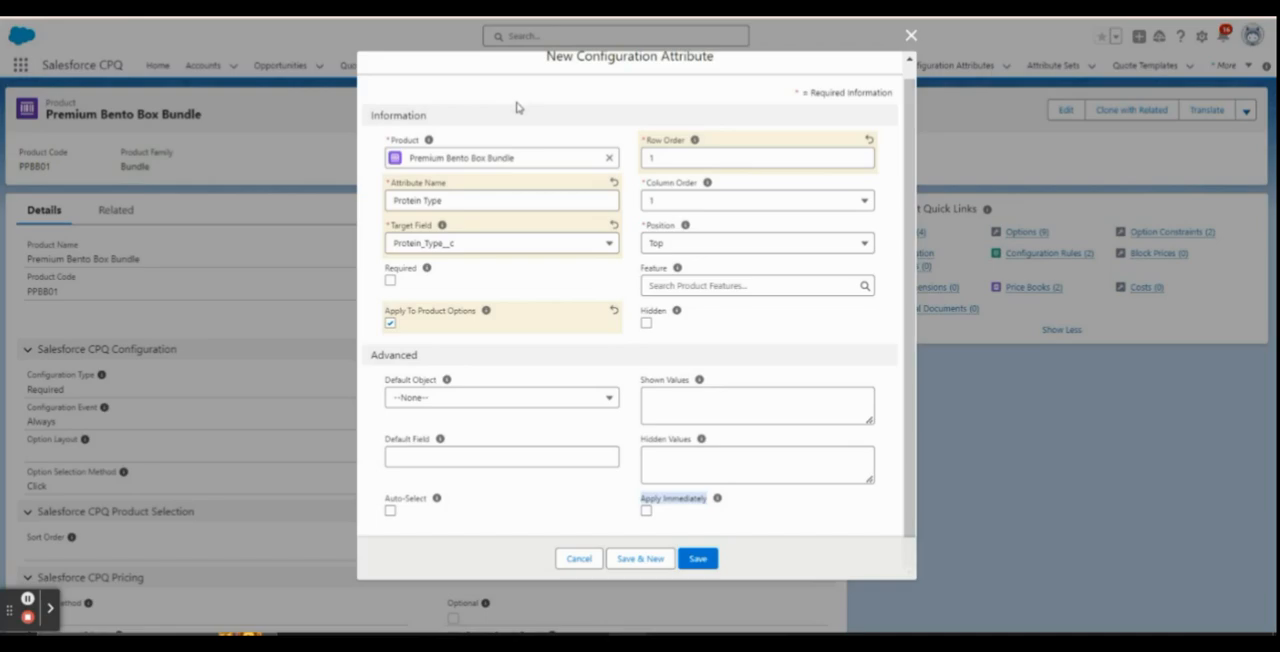
pyautogui.click(646, 511)
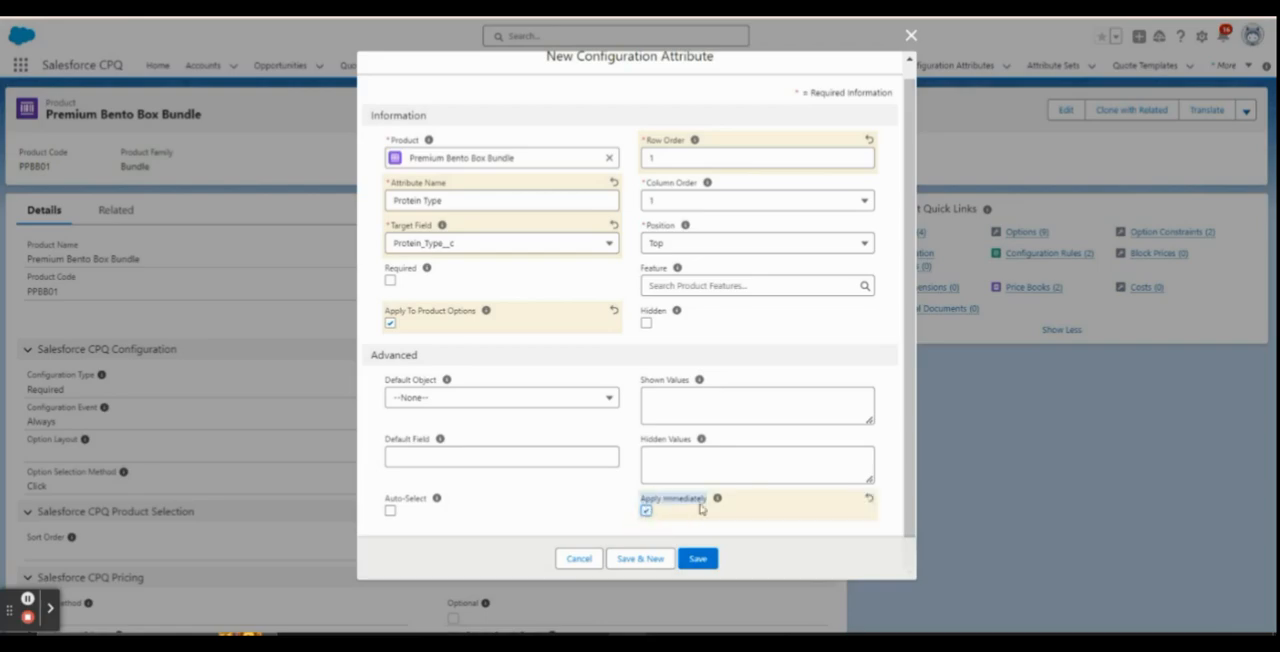
pyautogui.scroll(1, 624, 285)
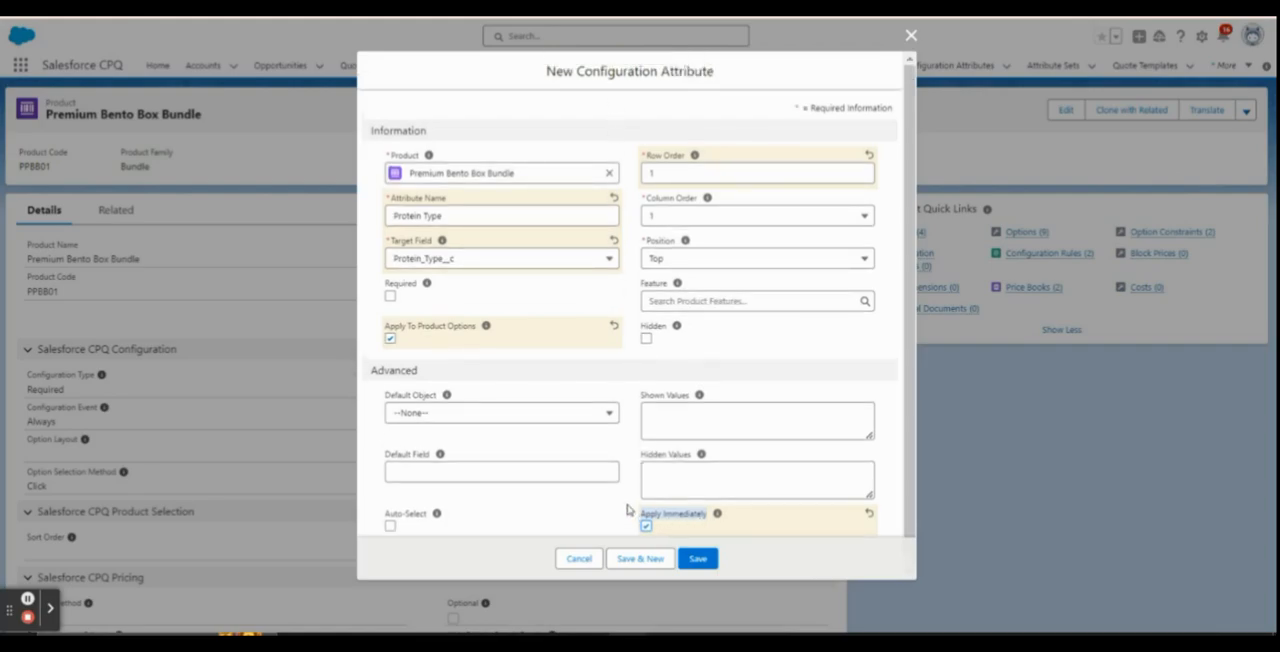
pyautogui.scroll(-1, 630, 512)
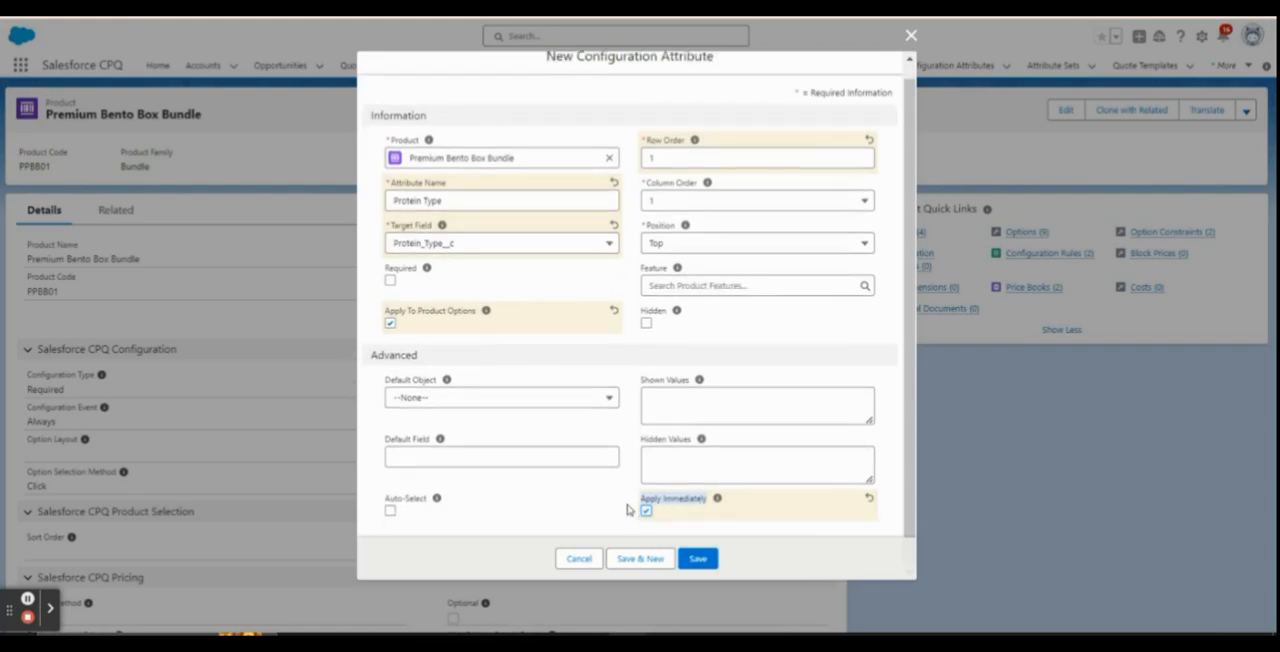
pyautogui.click(700, 558)
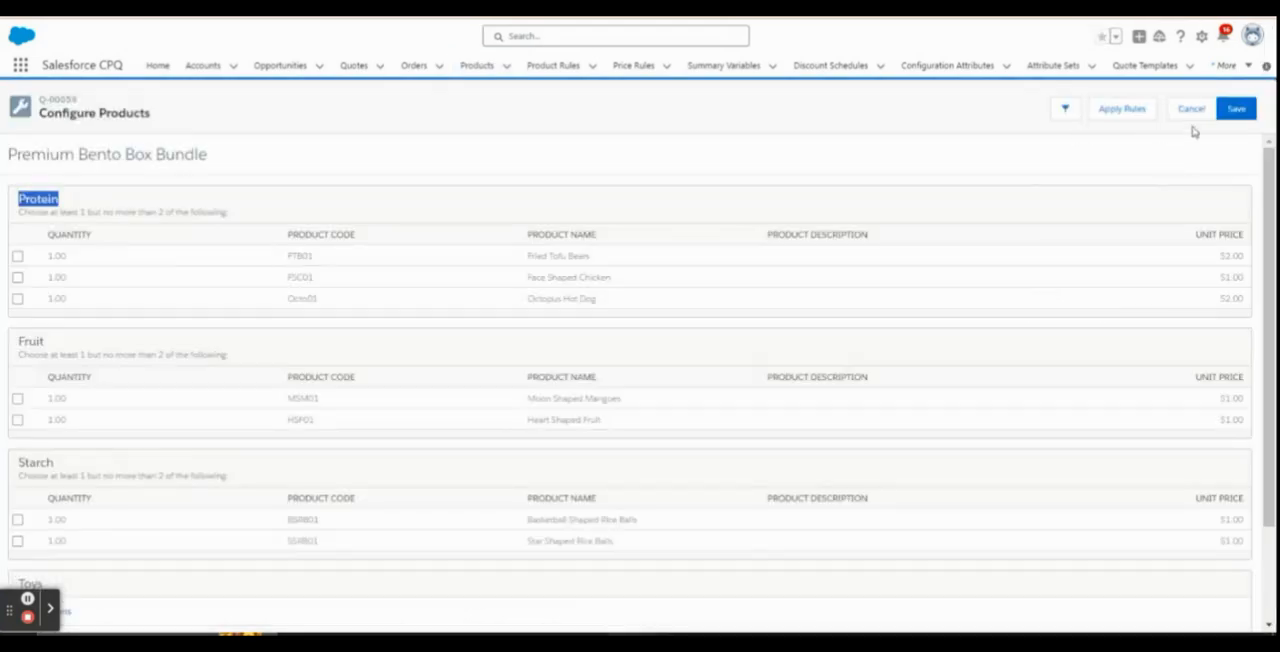
# Switch to the empty quote, leave its line editor without saving and reopen the editor
pyautogui.click(1194, 116)
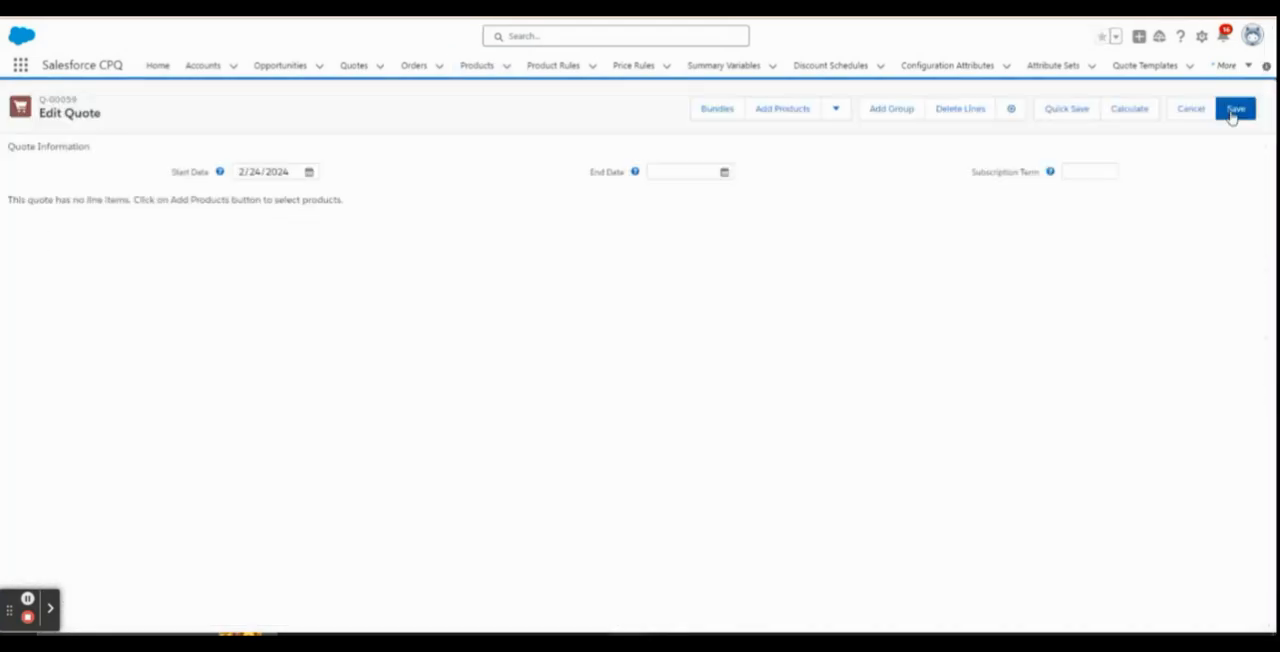
pyautogui.click(1196, 116)
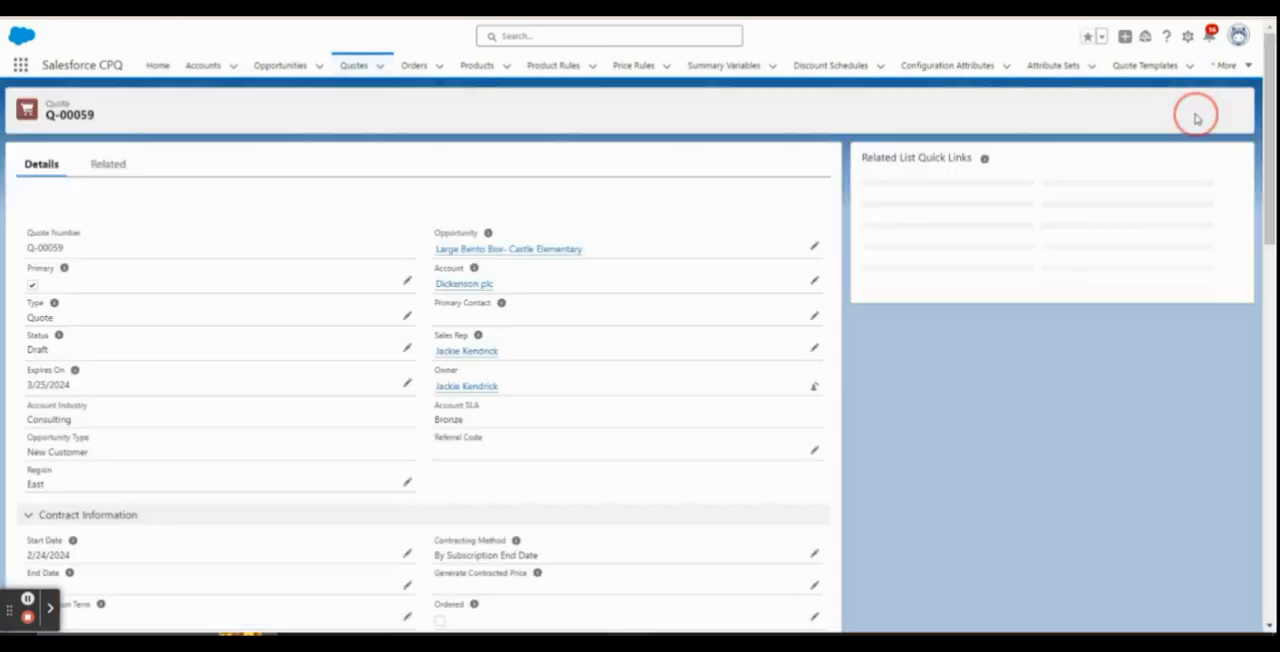
pyautogui.click(926, 111)
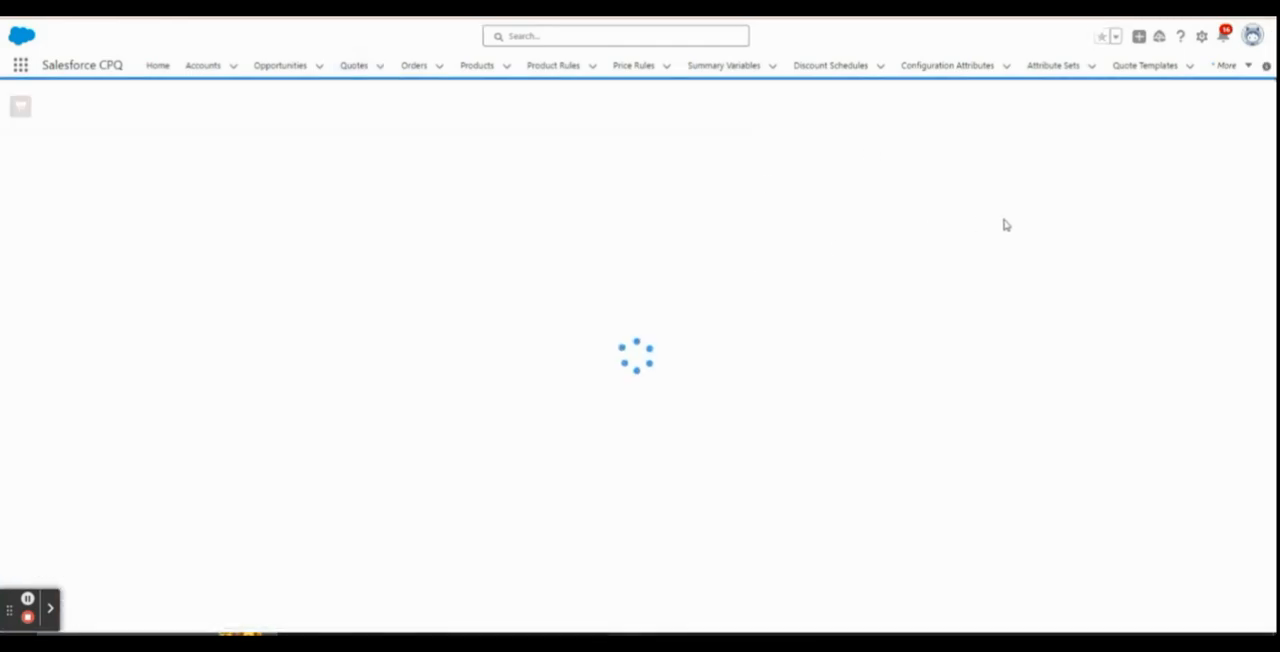
# Start adding products to the quote, clear the Region filter and select the Premium Bento Box Bundle for configuration
pyautogui.click(785, 113)
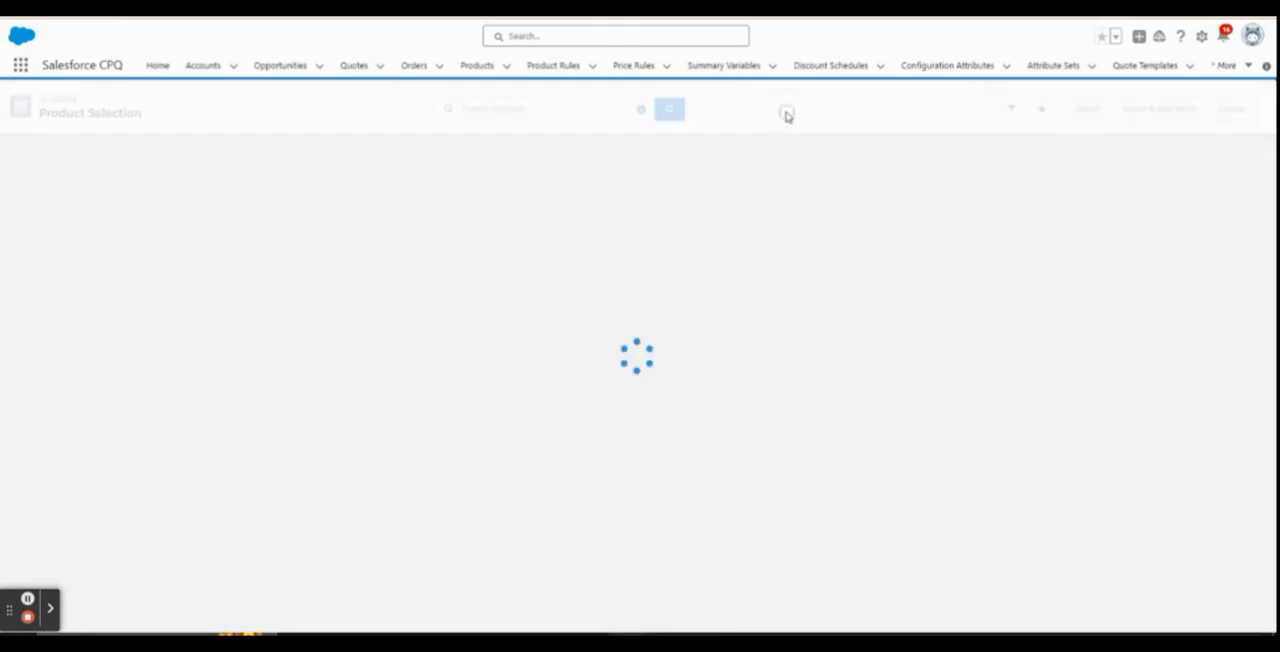
pyautogui.click(1011, 109)
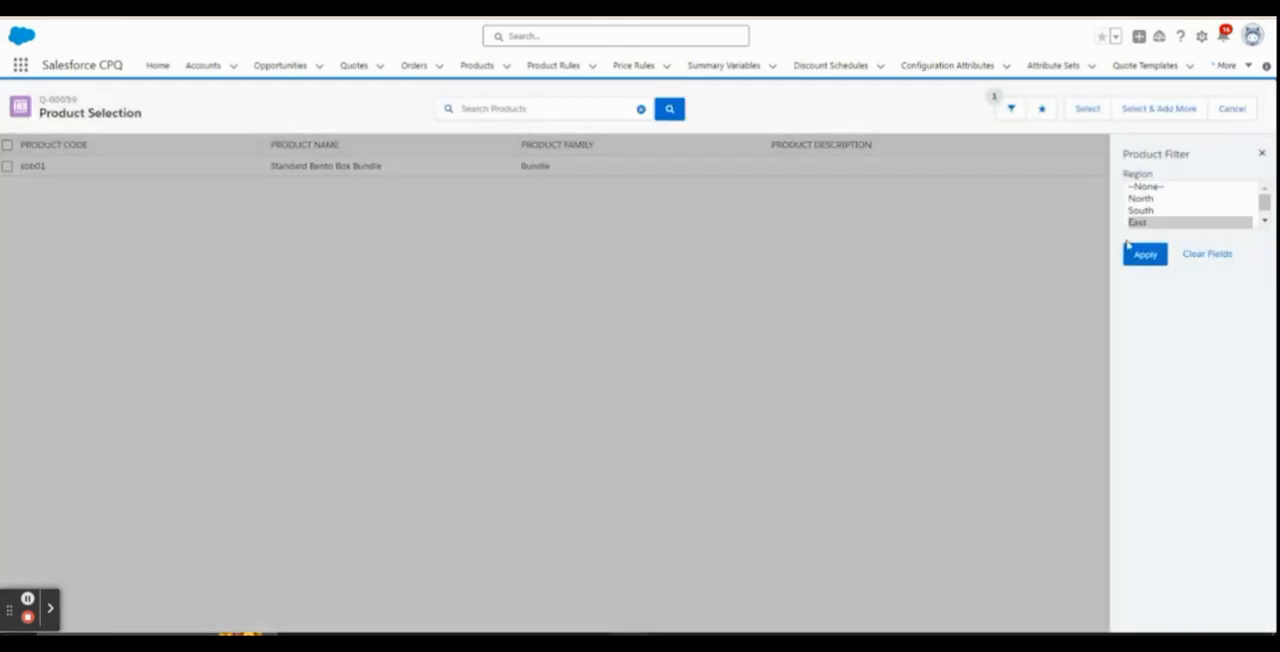
pyautogui.click(1208, 253)
pyautogui.click(1141, 255)
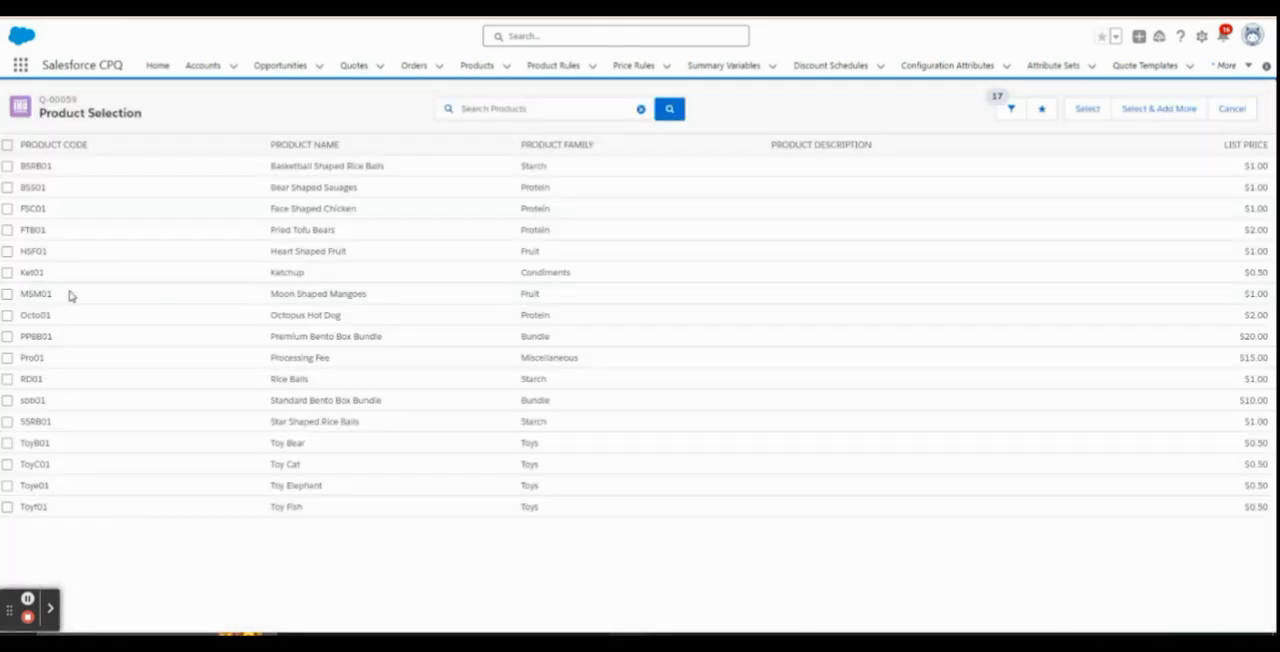
pyautogui.click(7, 337)
pyautogui.click(1084, 109)
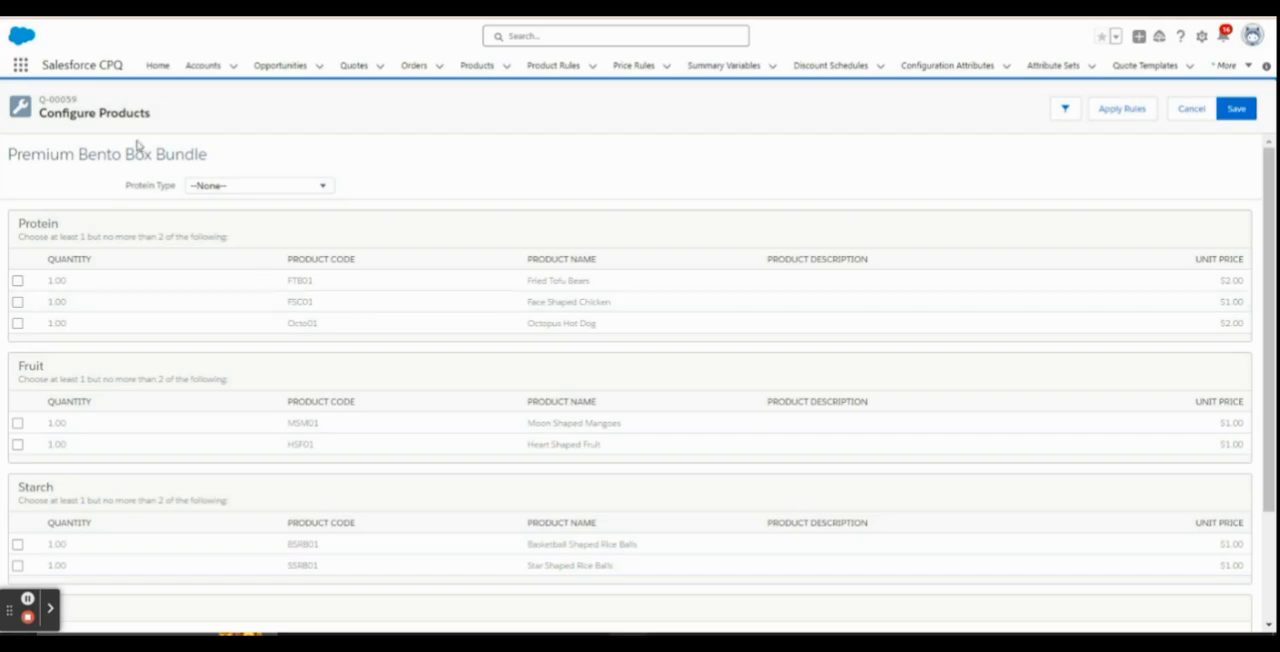
# Check which choices the Protein Type attribute offers in the bundle's configuration
pyautogui.moveTo(121, 186); pyautogui.dragTo(174, 197)
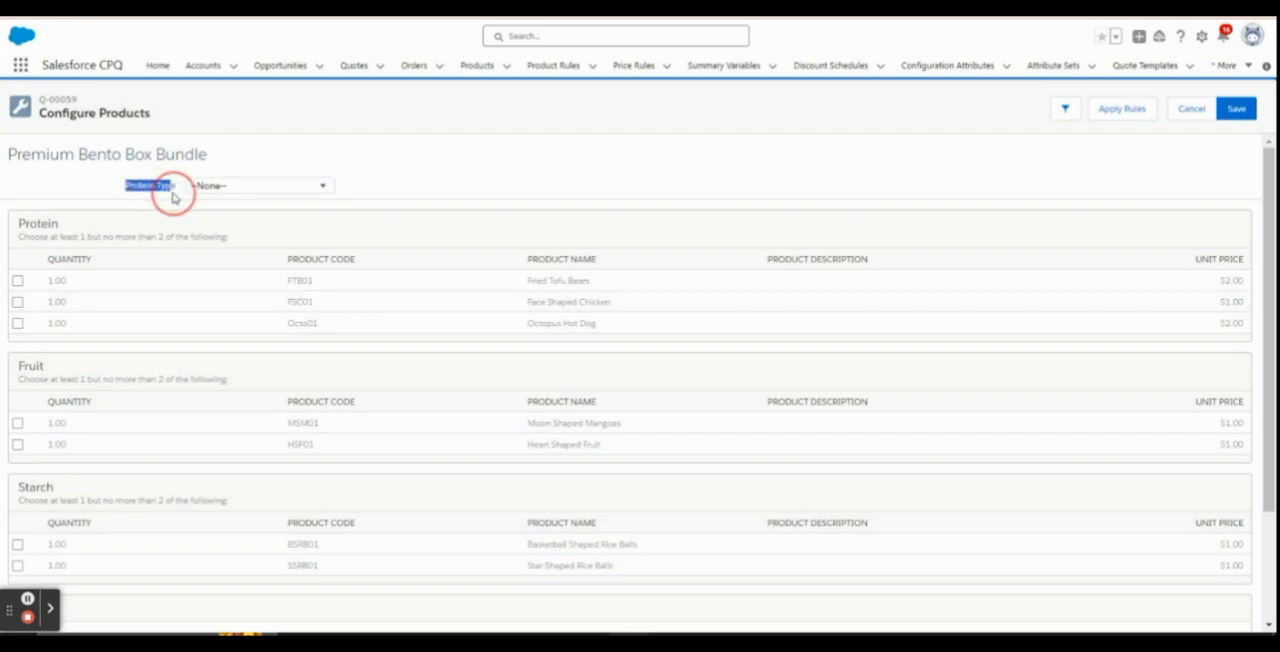
pyautogui.click(240, 187)
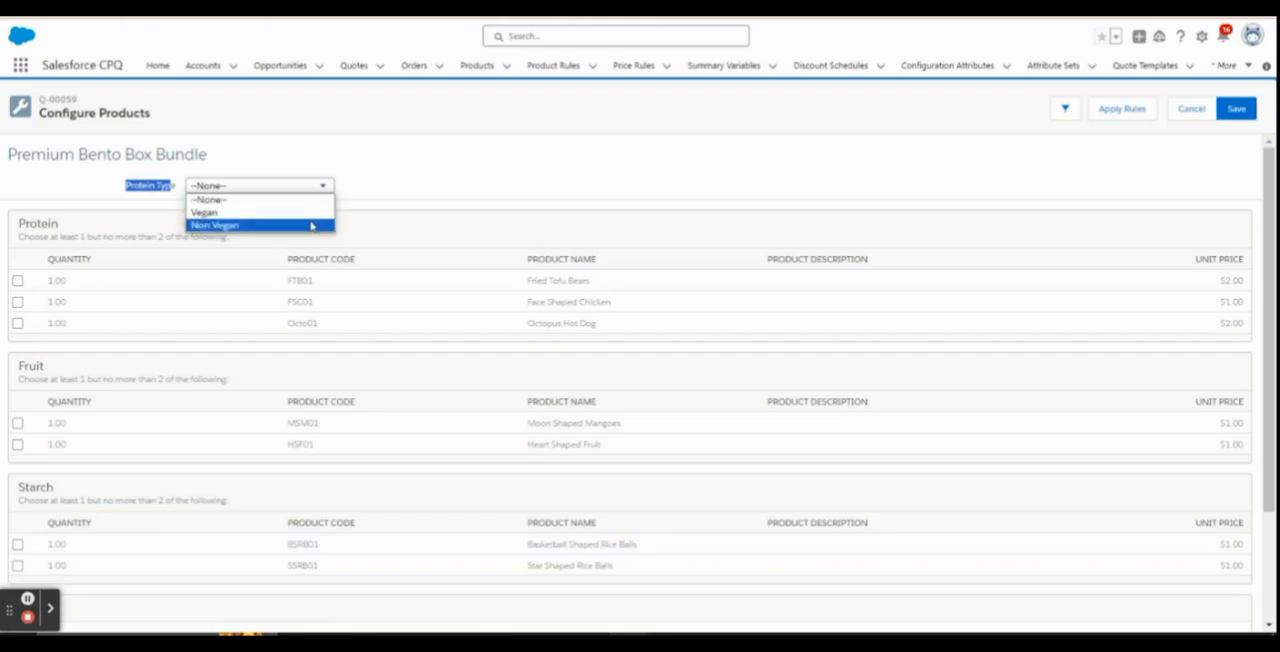
pyautogui.click(453, 164)
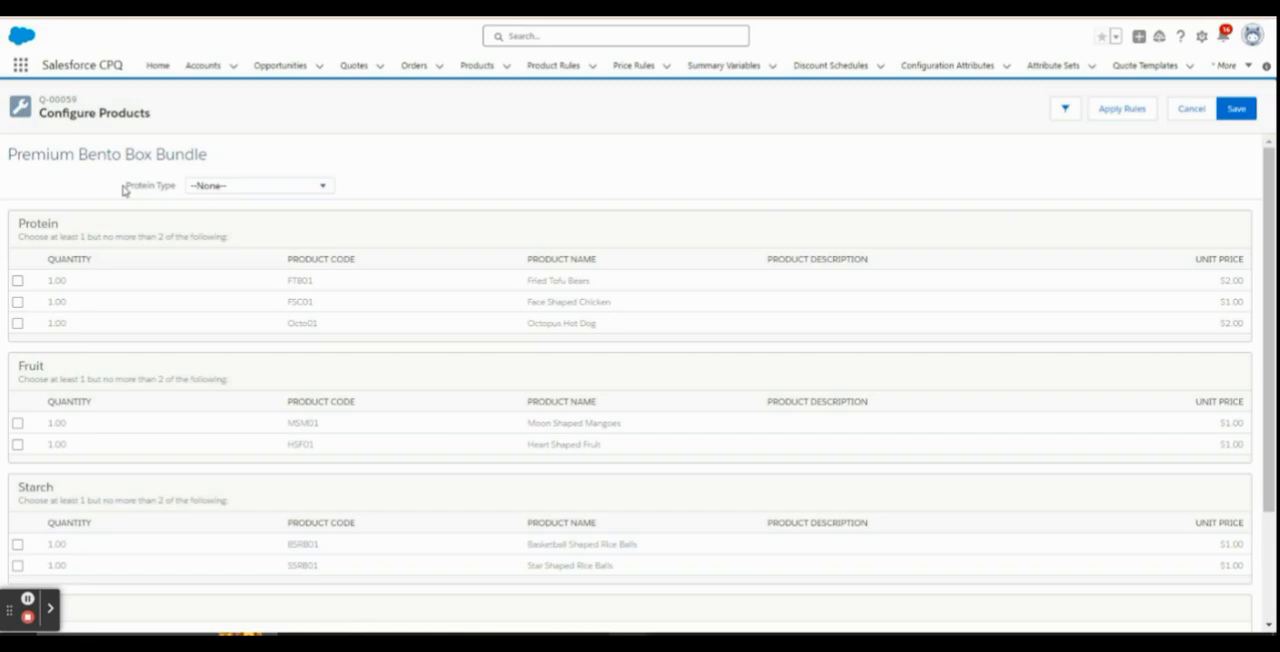
# Examine where the Protein Type attribute sits relative to the bundle title and the Protein feature, and look through all option groups
pyautogui.moveTo(124, 188); pyautogui.dragTo(181, 193)
pyautogui.scroll(-1, 238, 249)
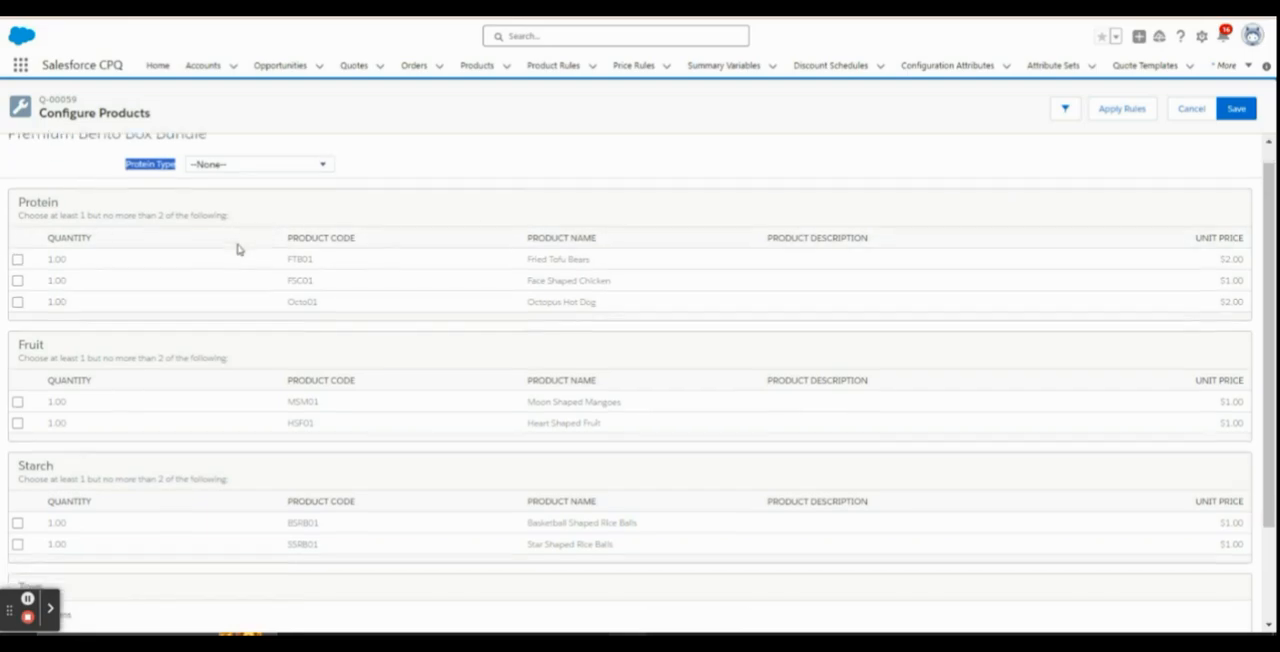
pyautogui.scroll(-3, 245, 235)
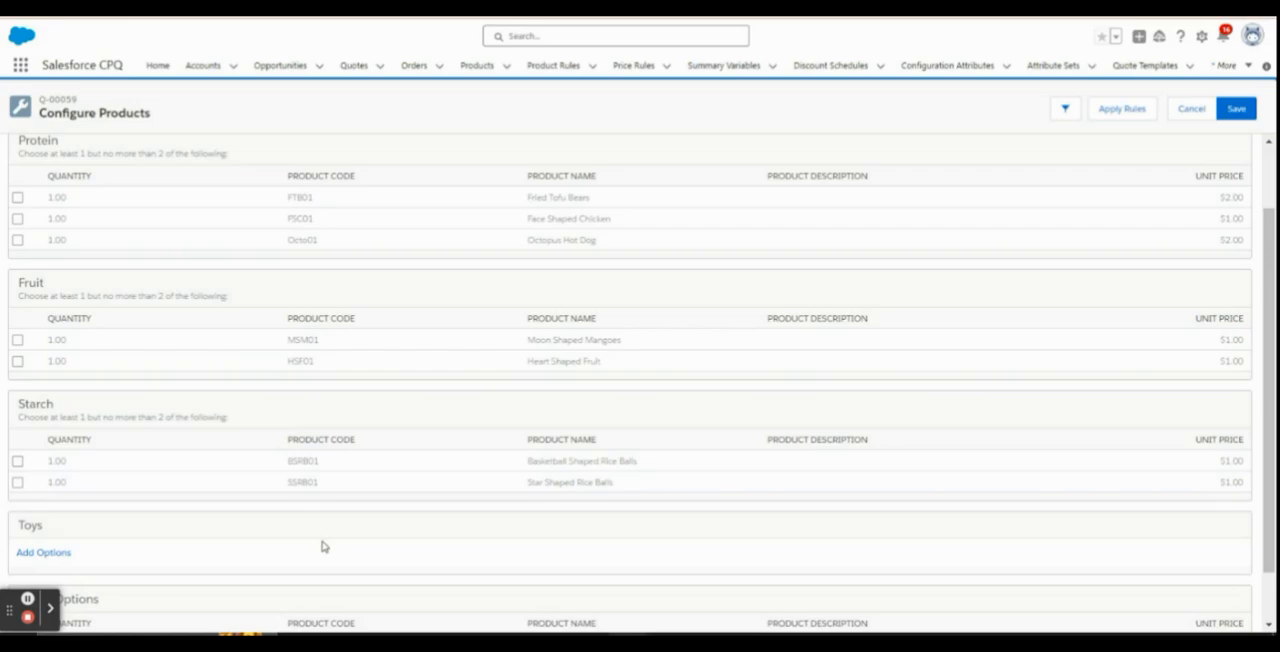
pyautogui.scroll(-3, 350, 537)
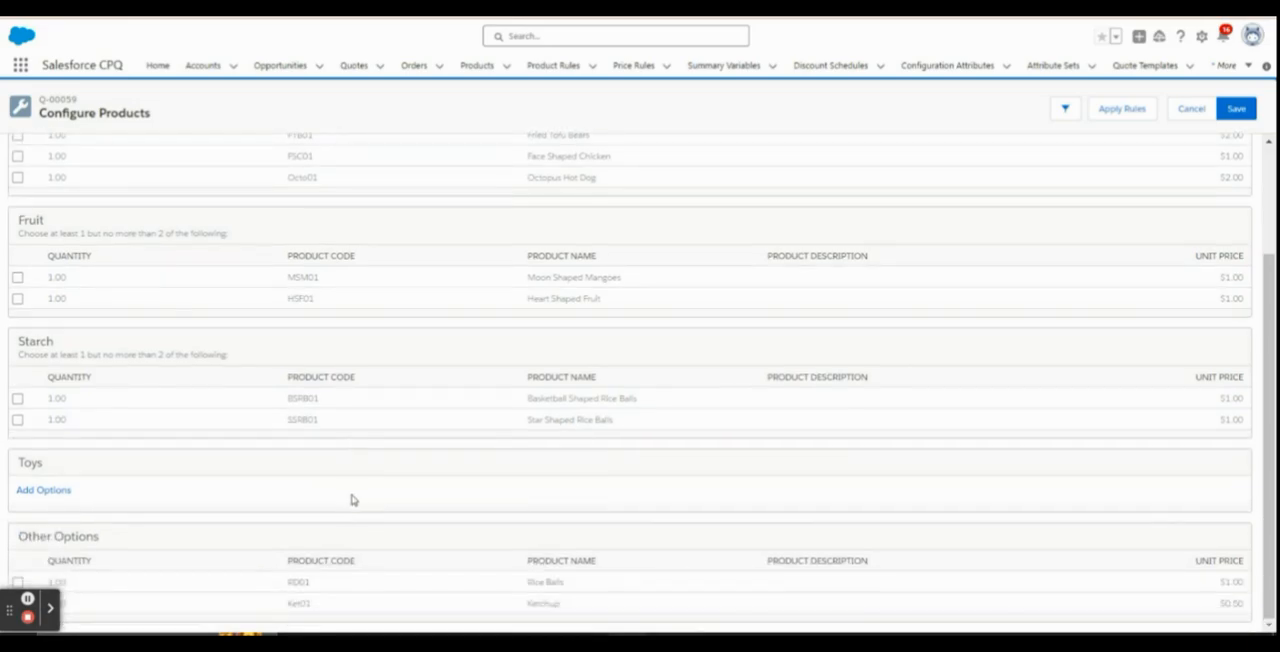
pyautogui.scroll(7, 345, 480)
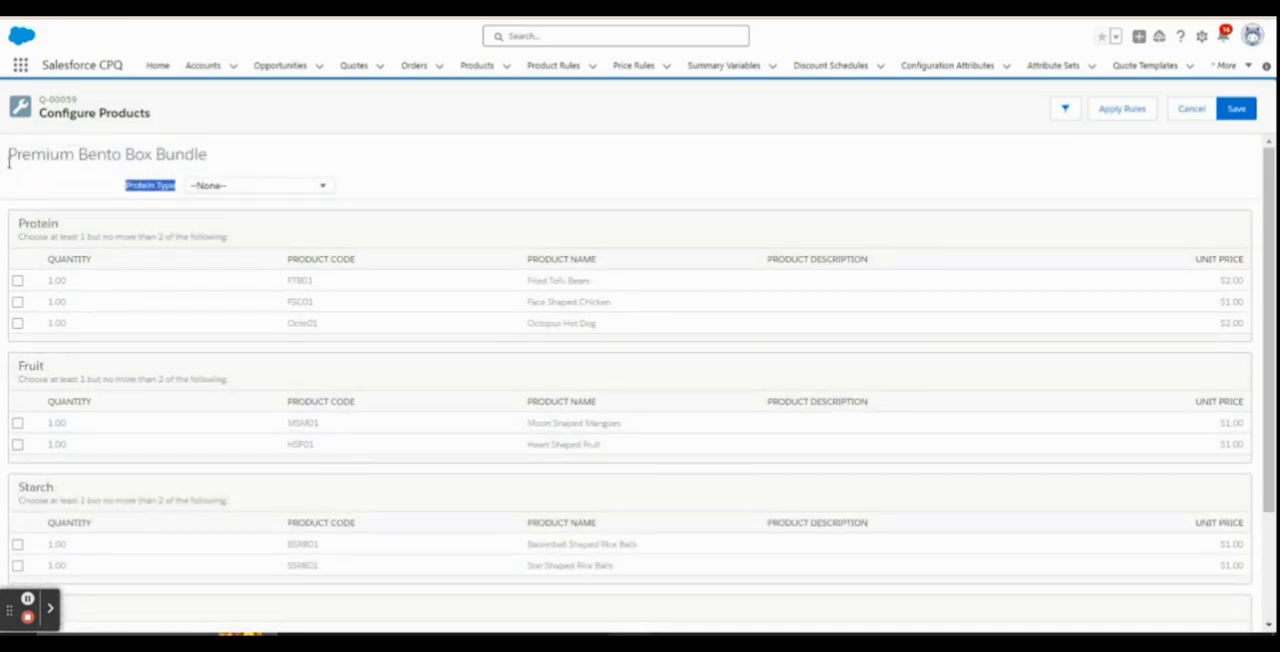
pyautogui.click(128, 184)
pyautogui.moveTo(16, 155); pyautogui.dragTo(234, 163)
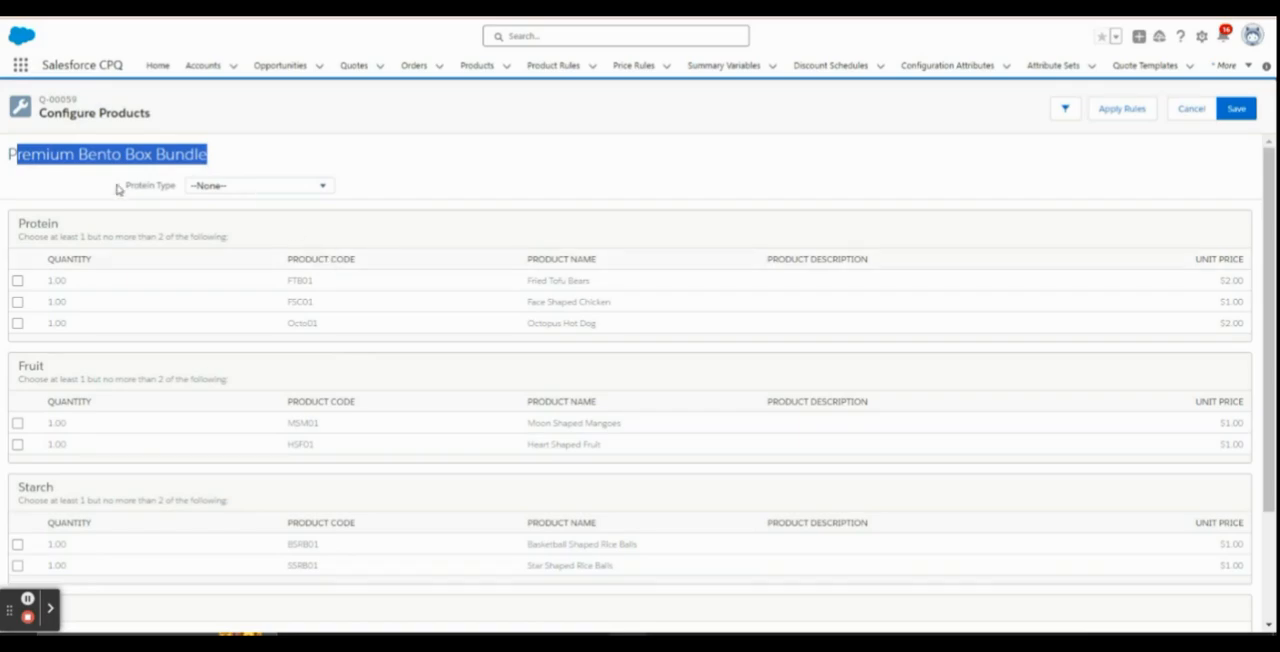
pyautogui.moveTo(129, 188); pyautogui.dragTo(178, 193)
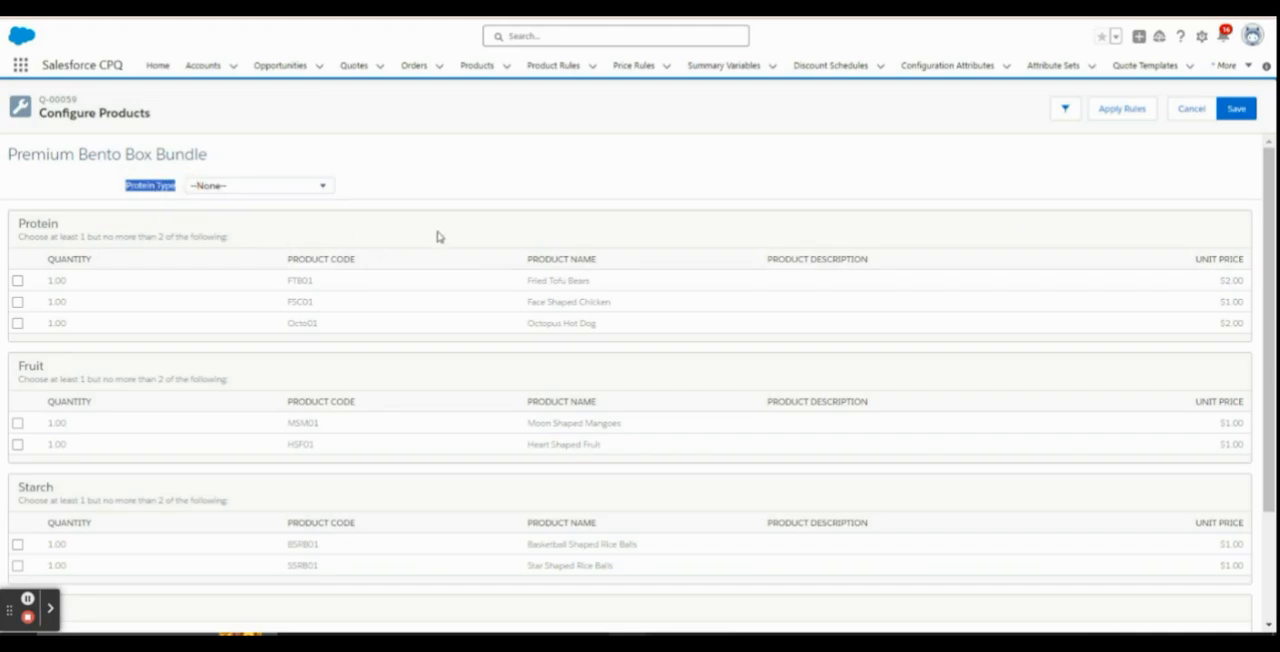
pyautogui.click(16, 226)
pyautogui.doubleClick(52, 223)
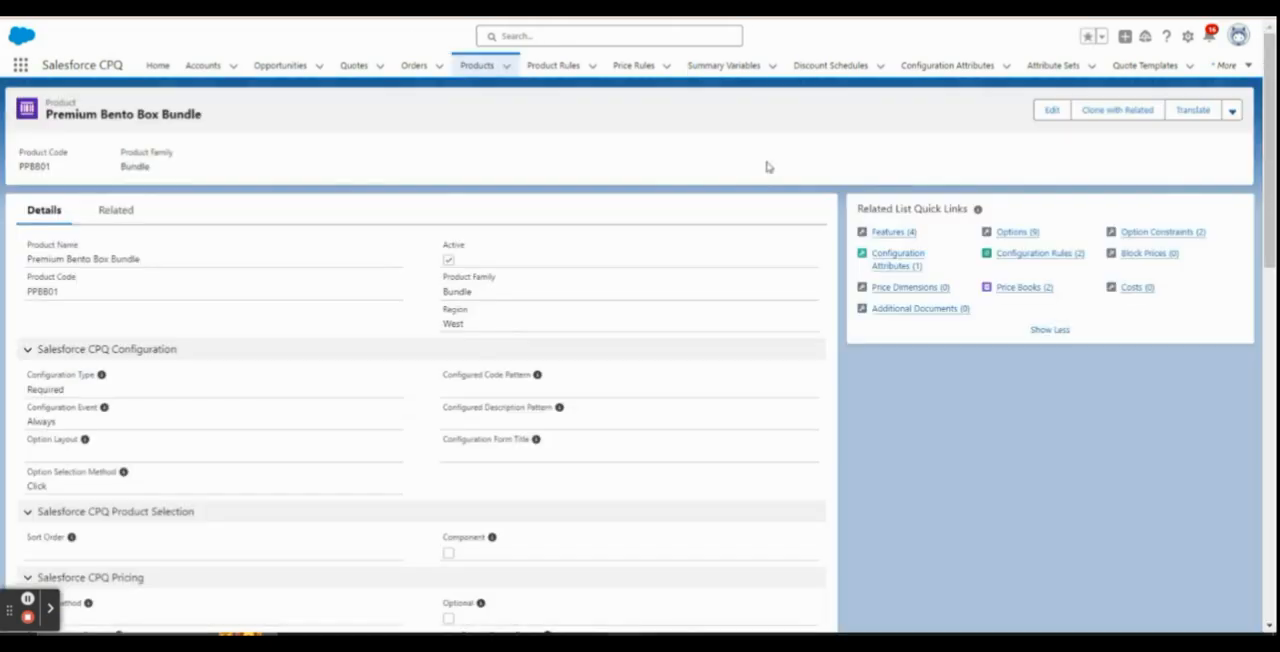
# Return to the Premium Bento Box Bundle product and open its Protein Type configuration attribute
pyautogui.moveTo(898, 267)
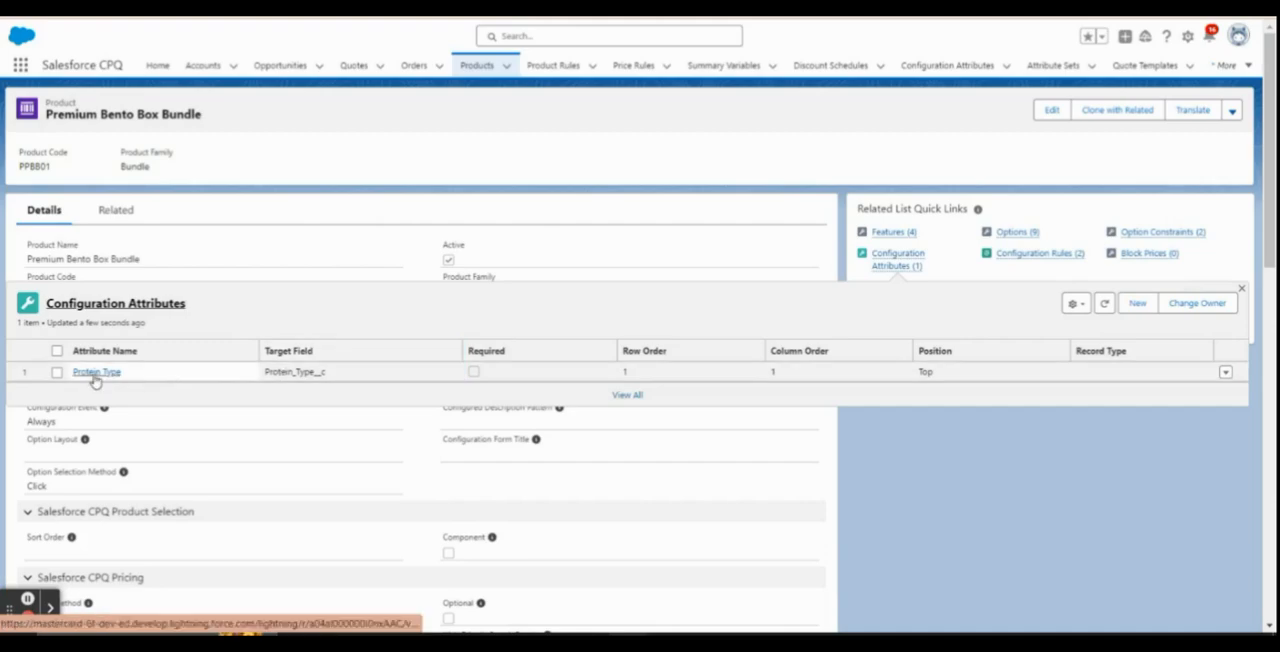
pyautogui.click(95, 373)
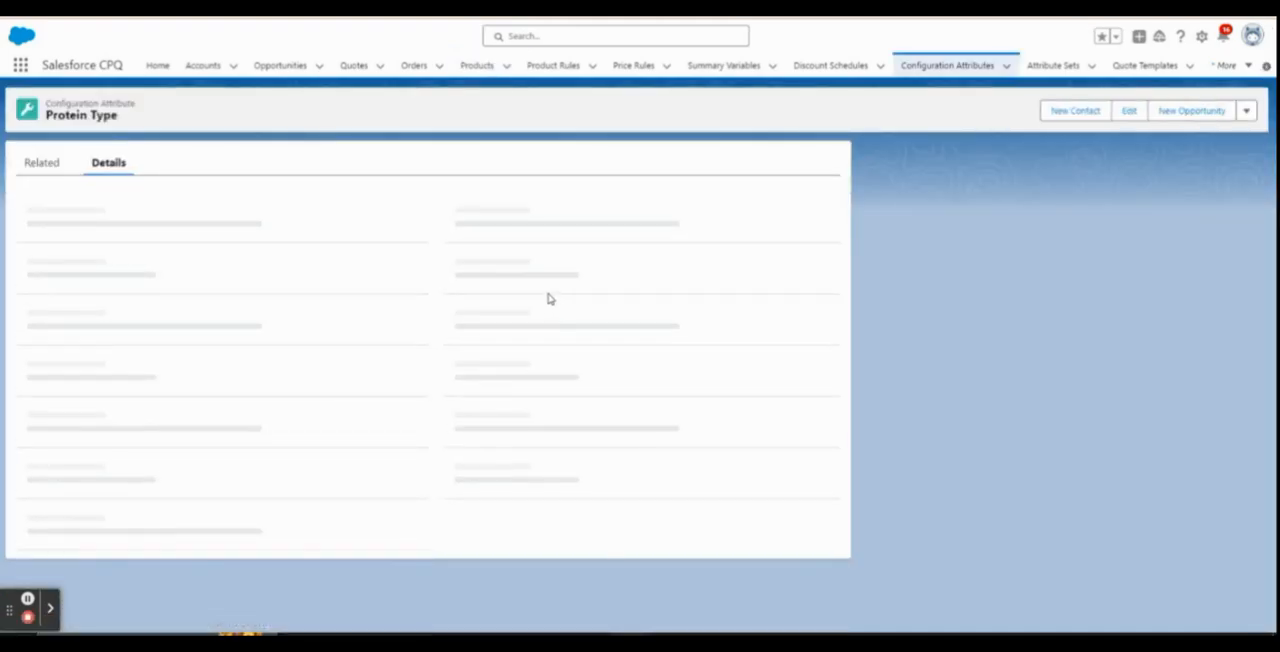
# Set the Protein Type attribute's Feature to Protein and save the record
pyautogui.click(823, 313)
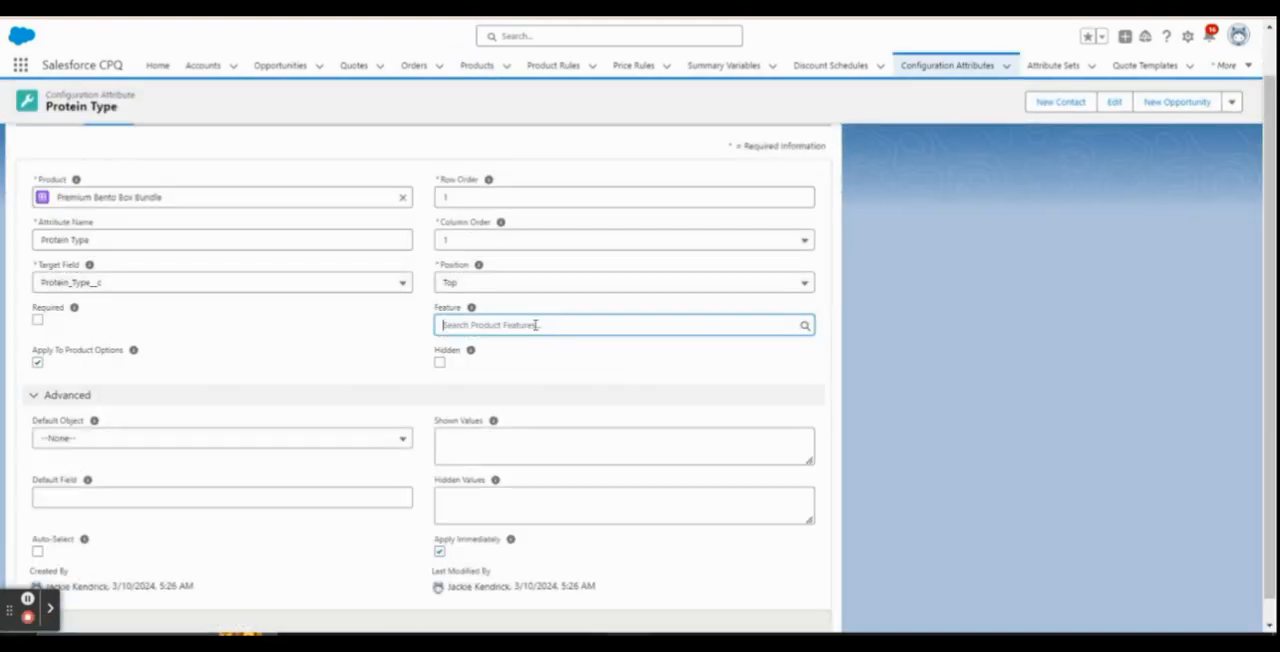
pyautogui.click(529, 325)
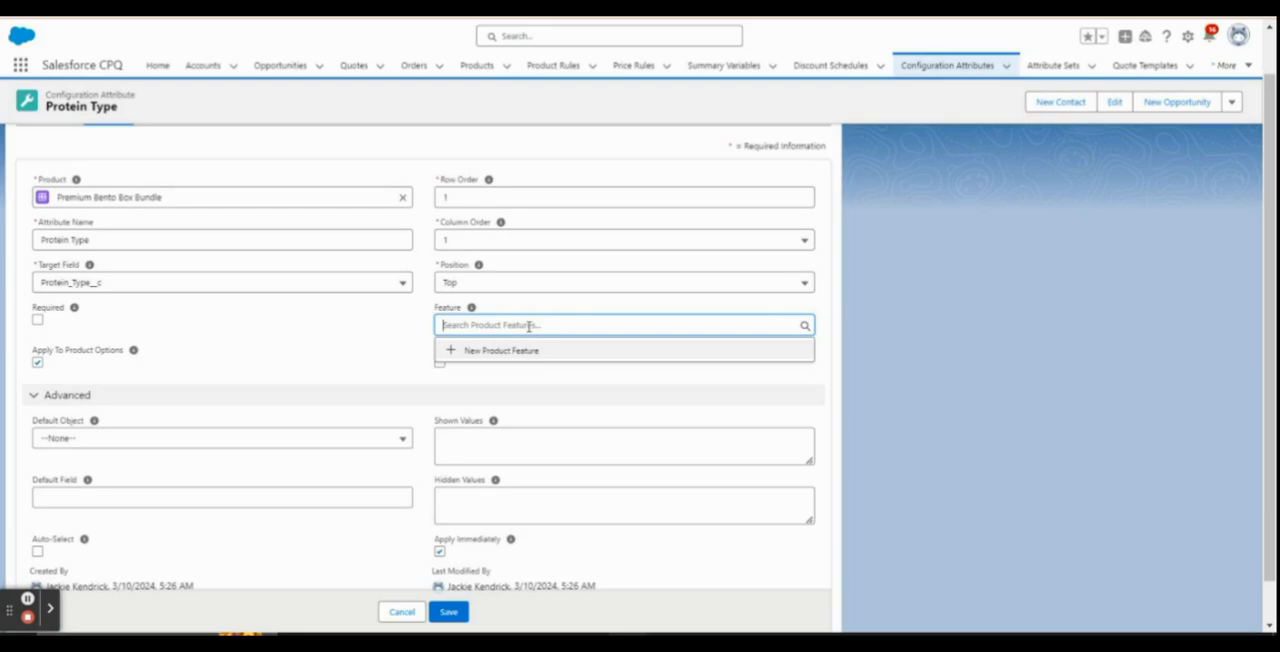
pyautogui.write('pro')
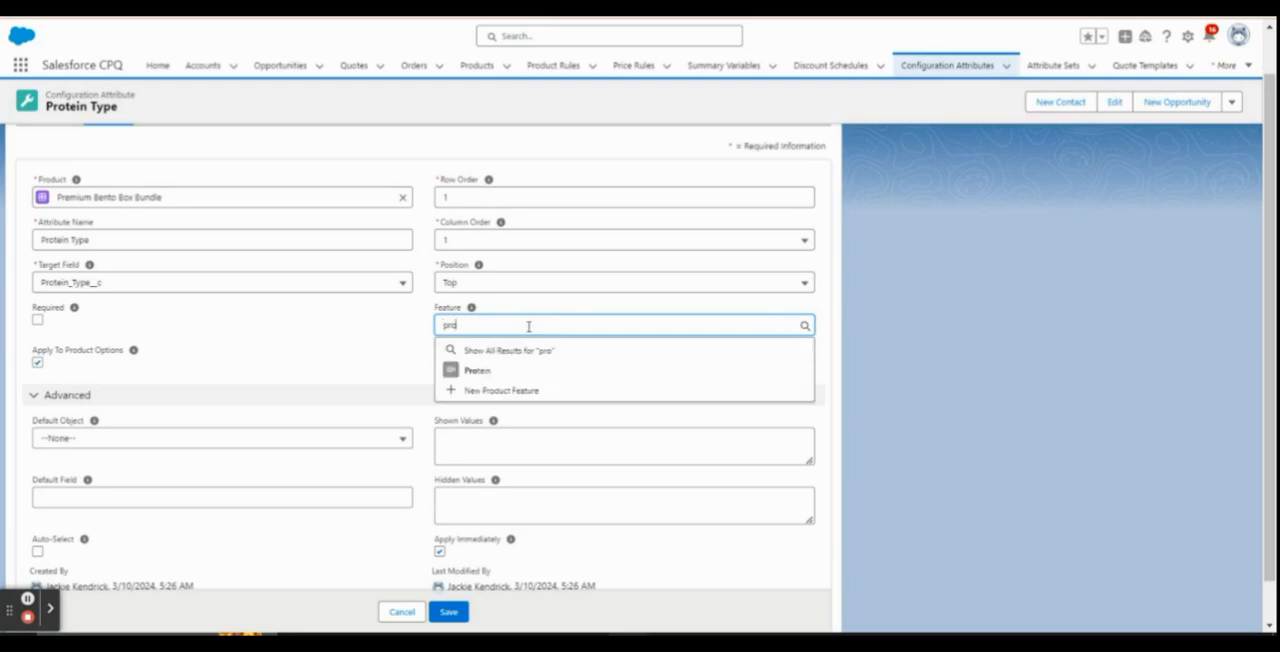
pyautogui.click(529, 371)
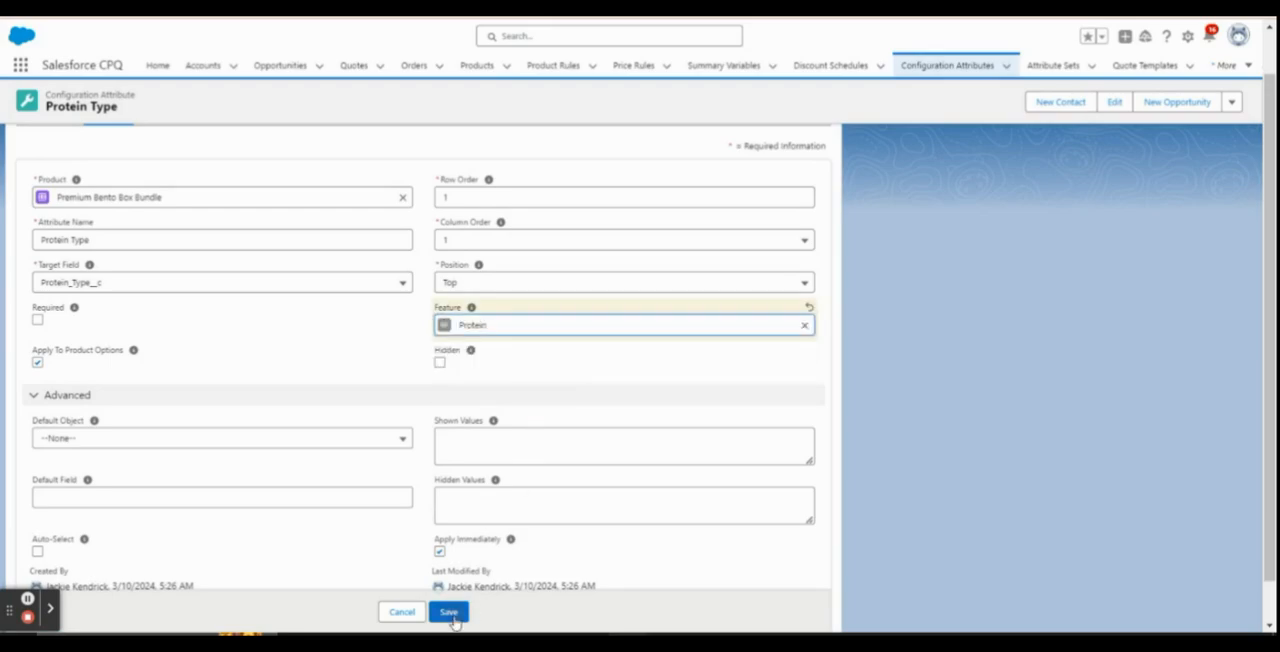
pyautogui.click(452, 614)
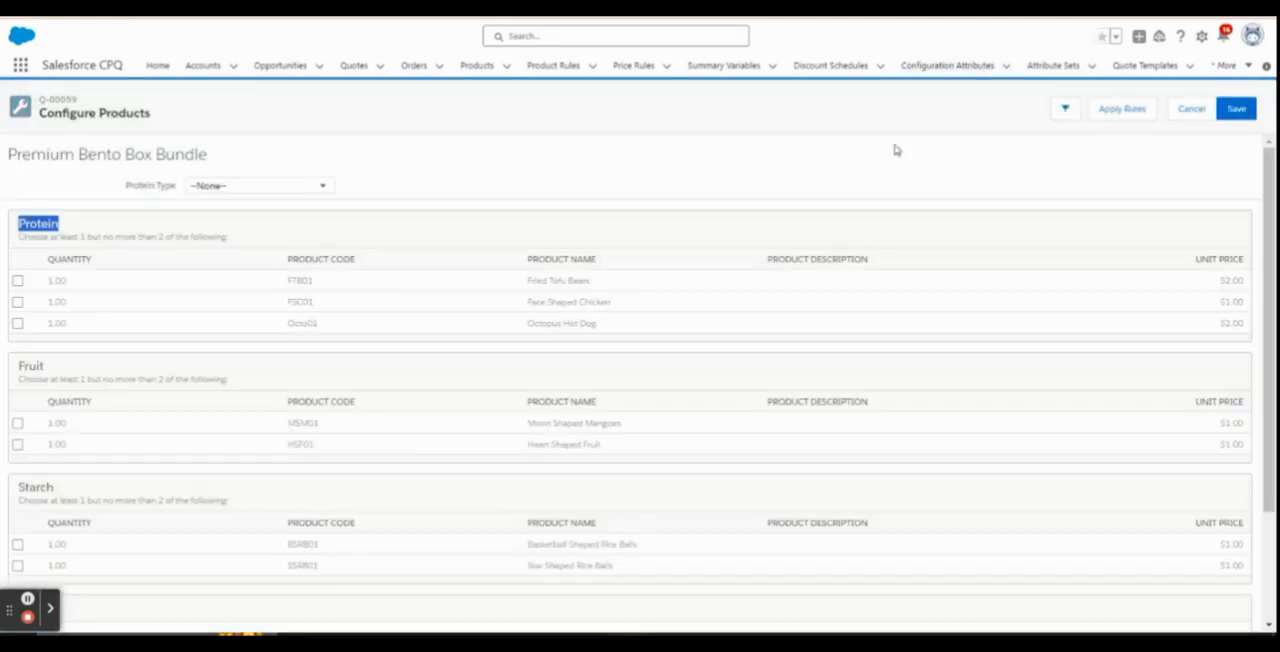
# Cancel the current bundle configuration and select the Premium Bento Box Bundle again for configuration
pyautogui.click(1188, 108)
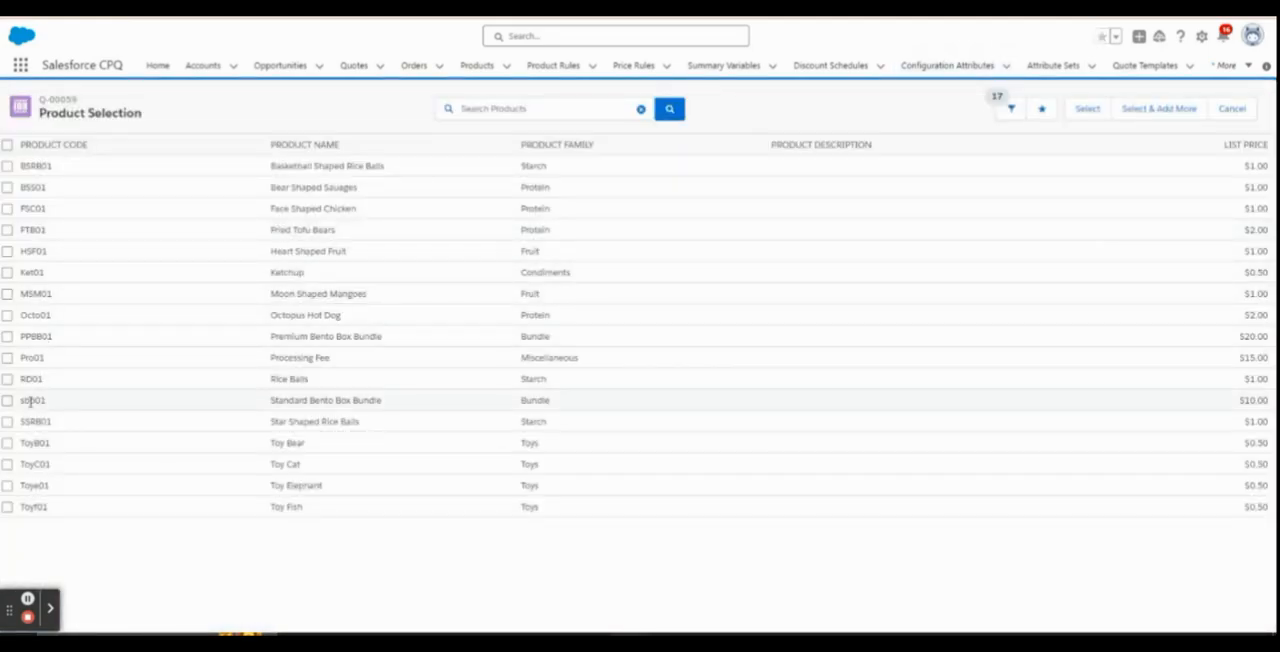
pyautogui.click(7, 336)
pyautogui.click(1088, 108)
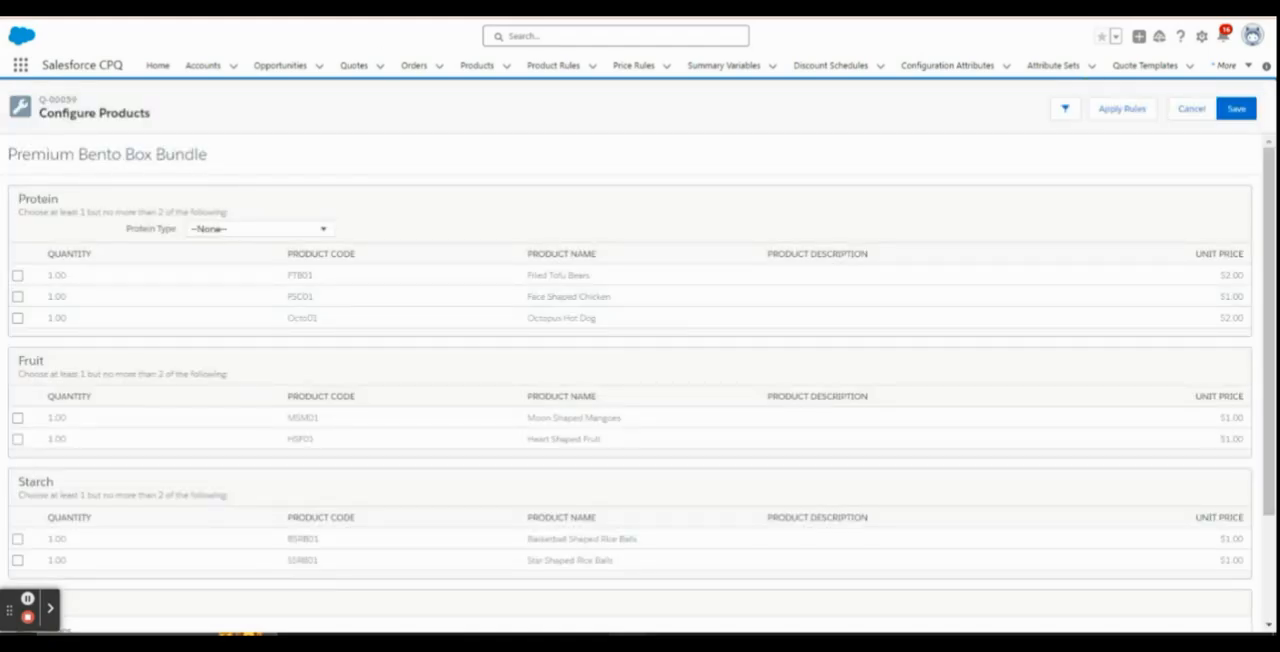
# Compare the attribute's Position and Feature settings with its placement in the bundle's configuration, and check the choices it offers
pyautogui.click(320, 8)
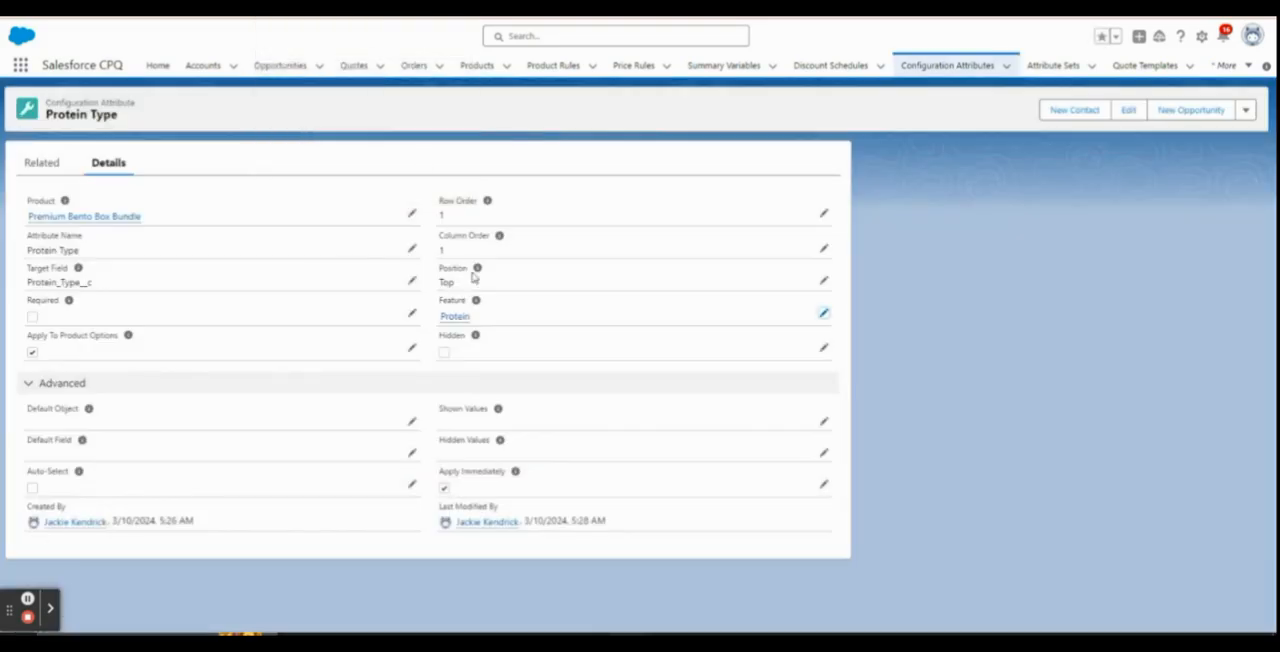
pyautogui.moveTo(459, 324)
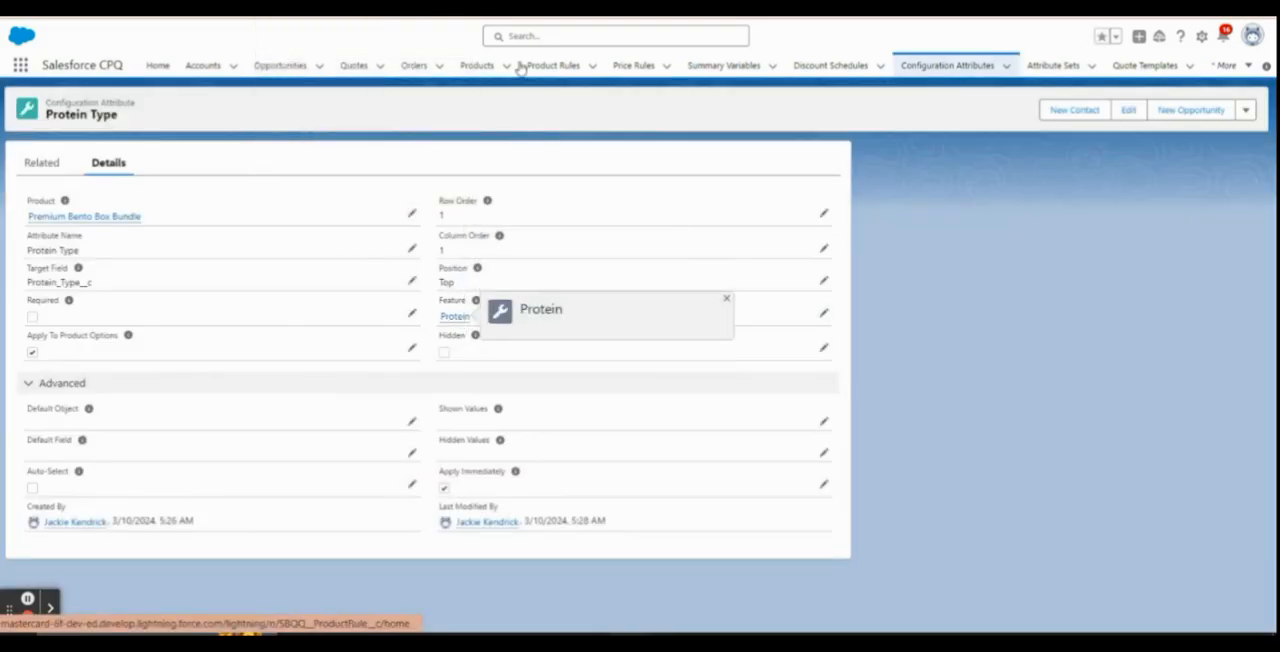
pyautogui.click(515, 8)
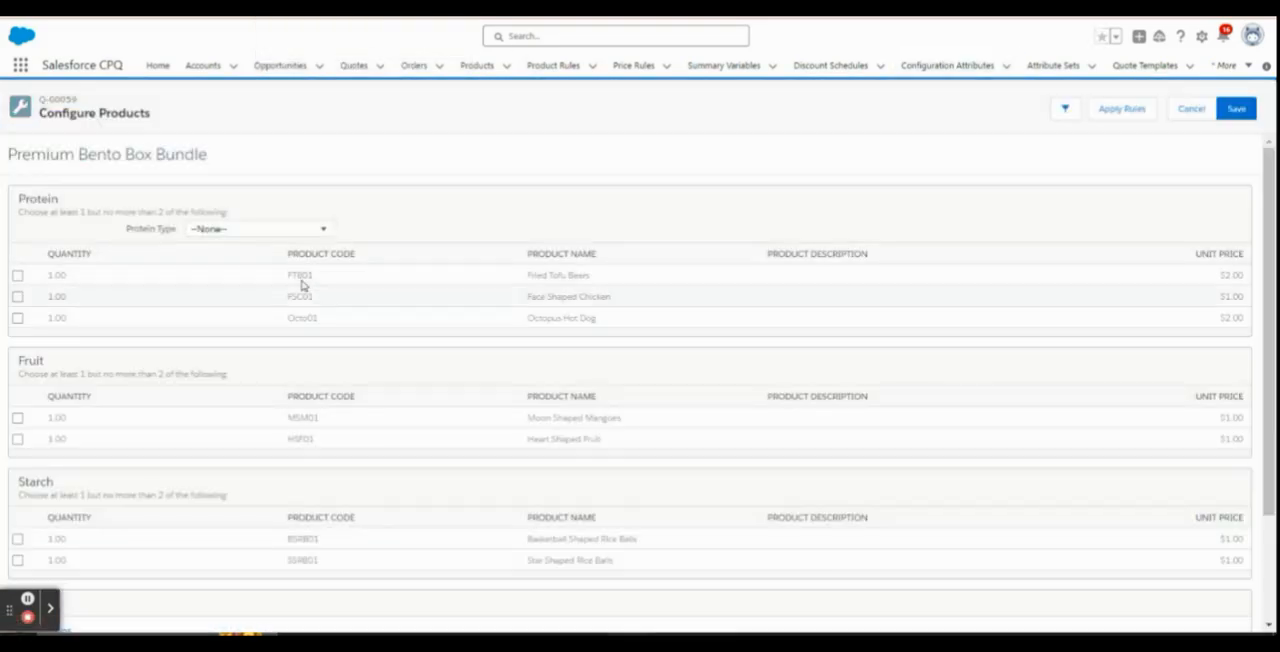
pyautogui.click(239, 234)
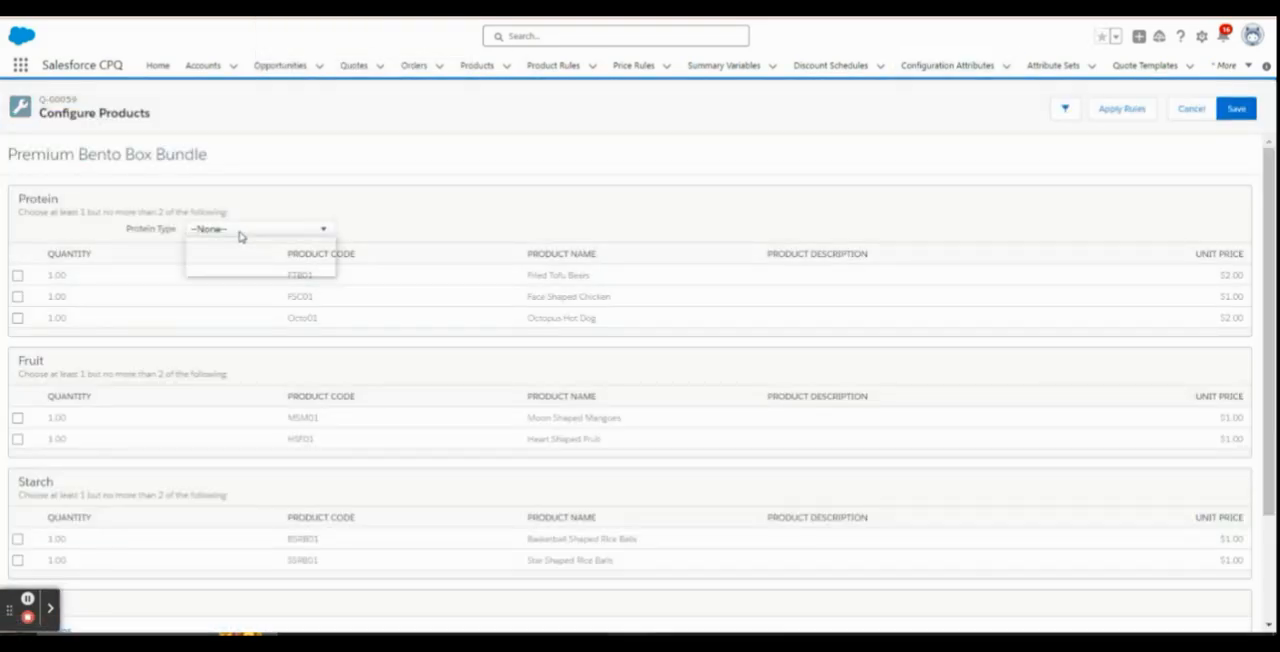
pyautogui.click(388, 218)
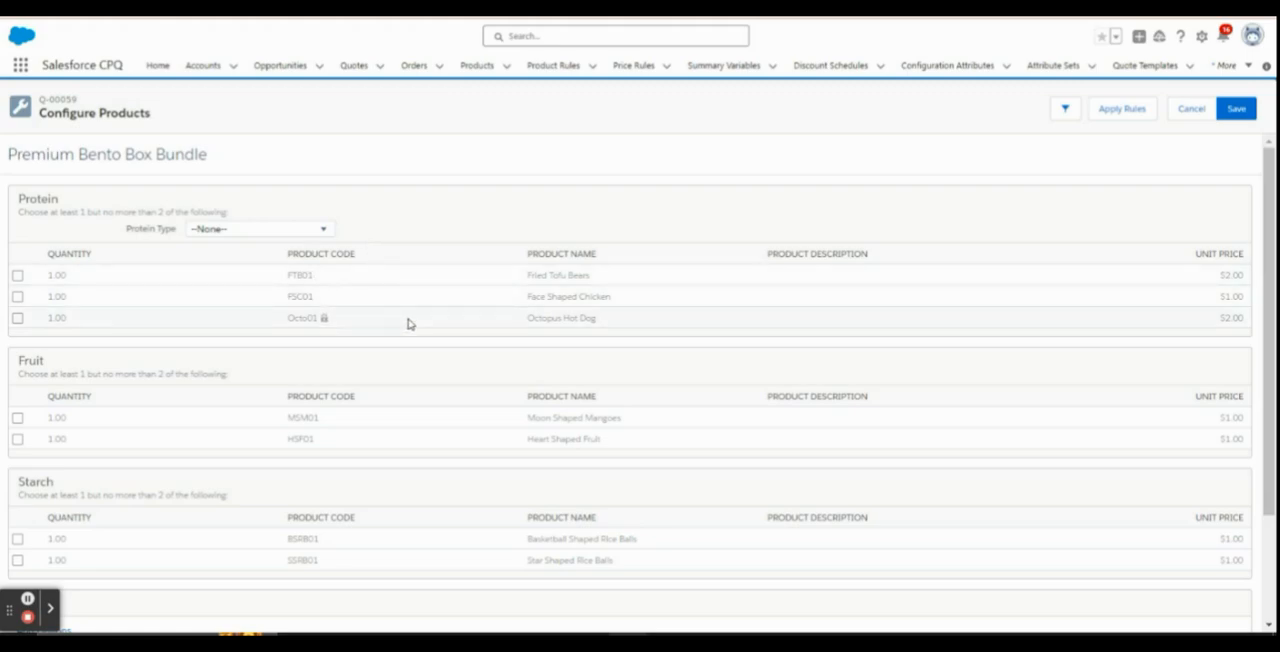
# Test the Vegan choice for Protein Type against the listed protein options, then cancel the bundle configuration
pyautogui.click(316, 231)
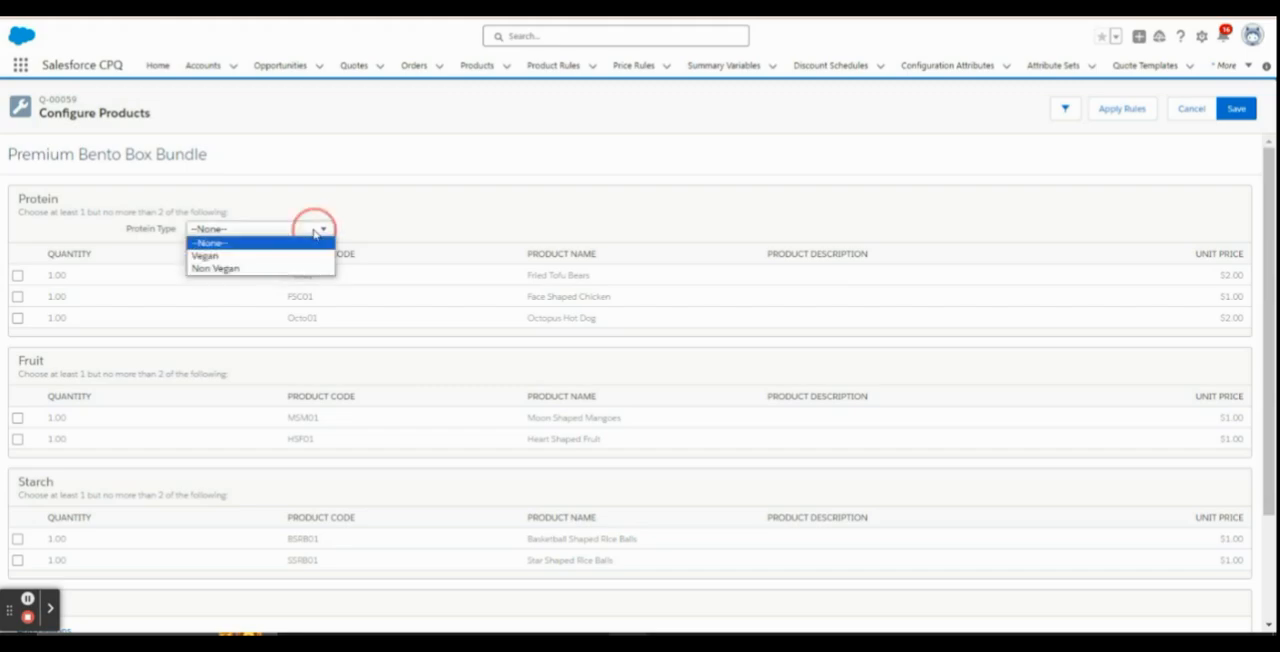
pyautogui.click(293, 264)
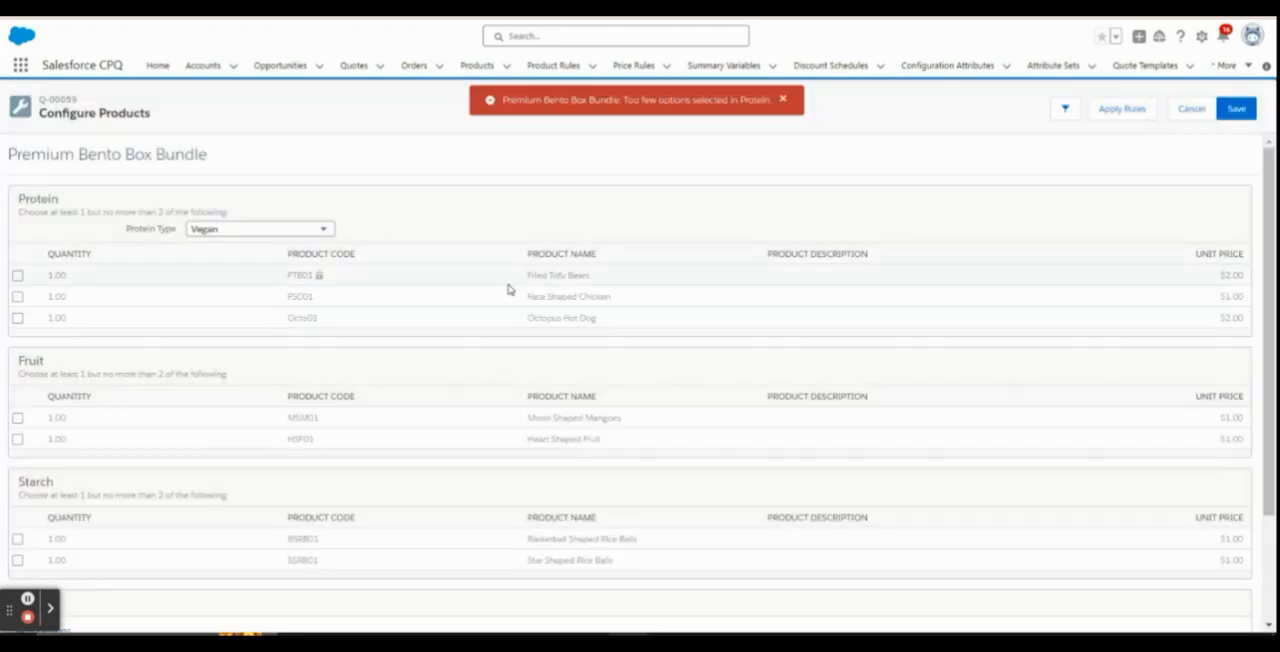
pyautogui.click(784, 100)
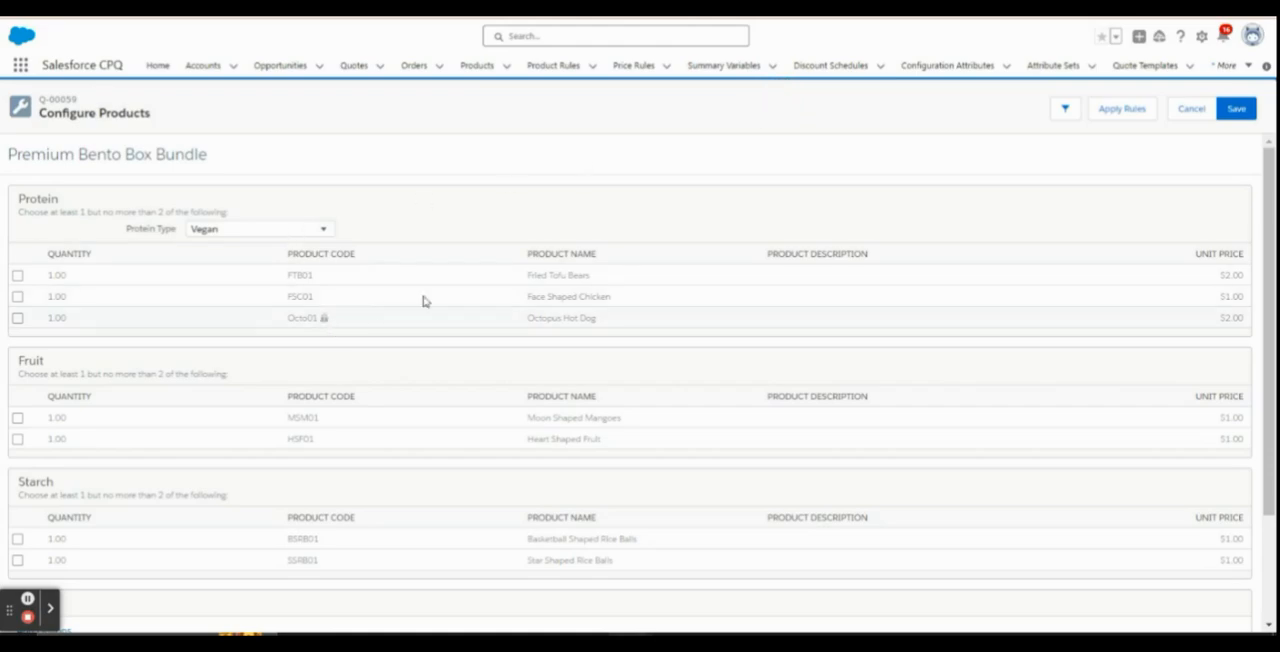
pyautogui.click(1189, 109)
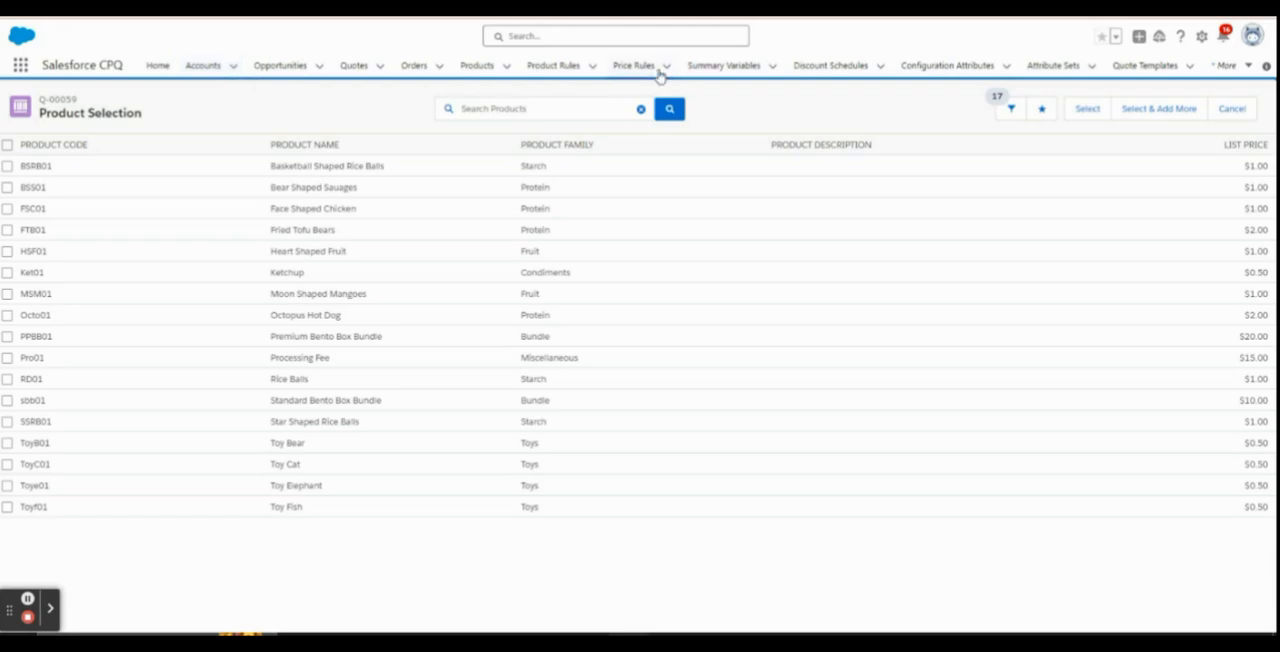
# Start a new product rule named Hide Non Vegan Products and make it active
pyautogui.click(652, 68)
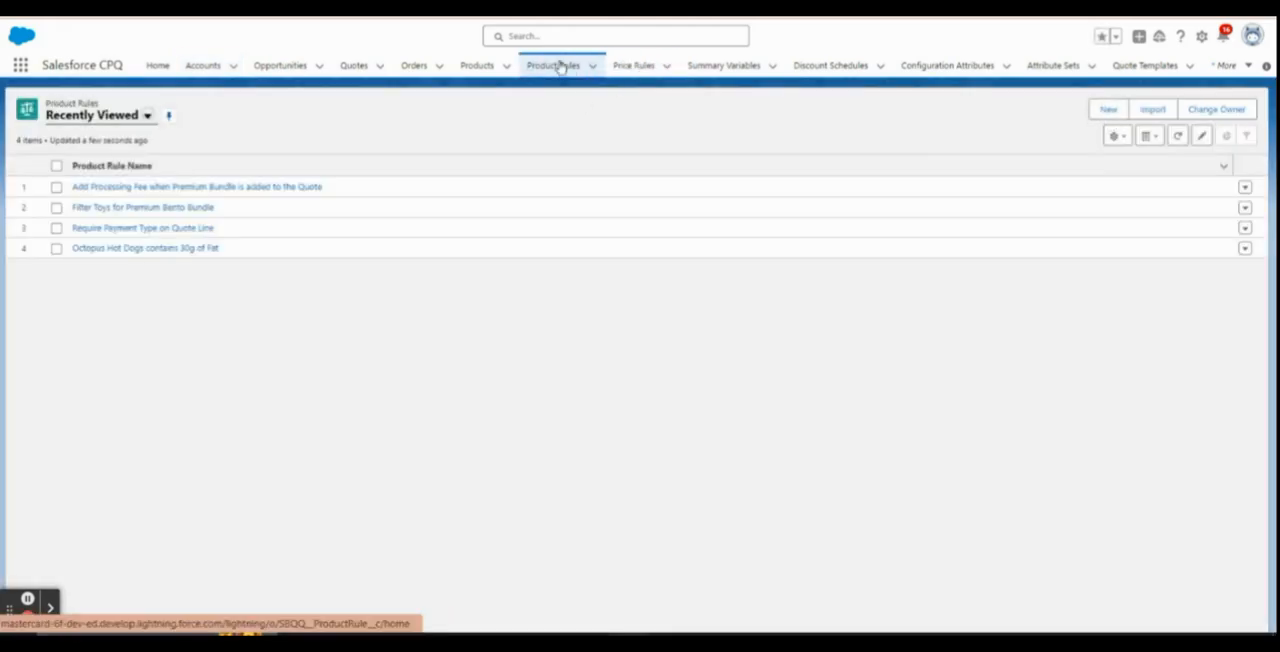
pyautogui.click(1108, 112)
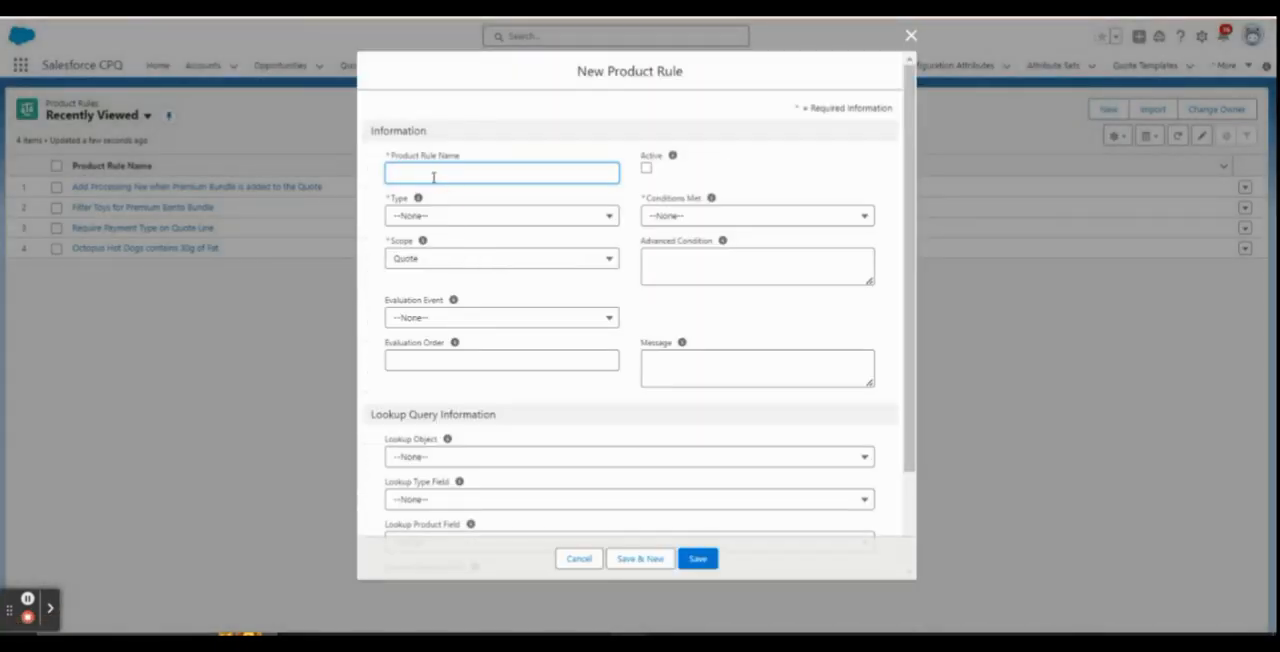
pyautogui.write('Hic')
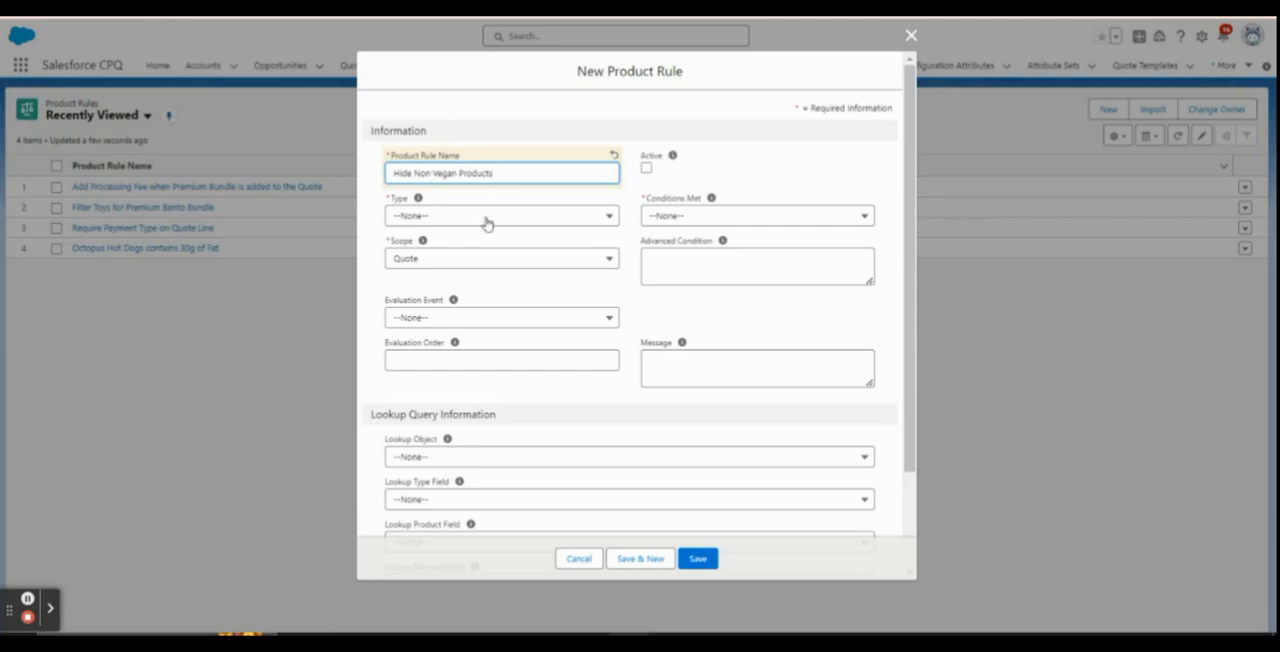
pyautogui.click(646, 170)
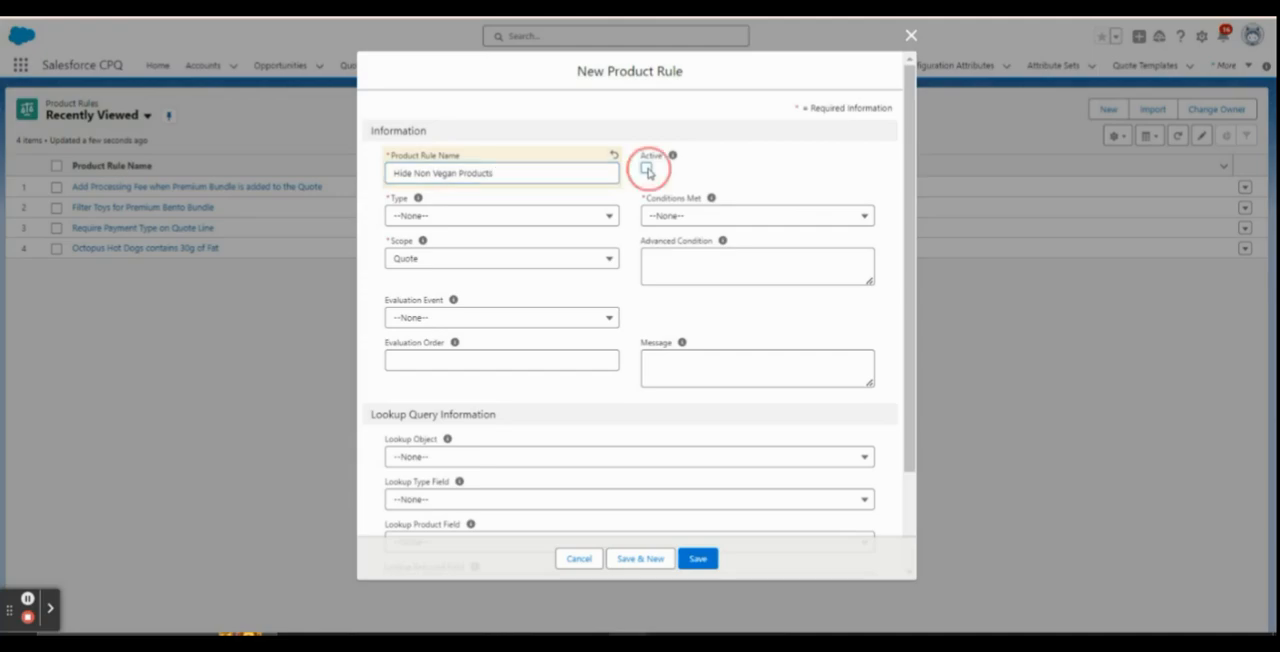
# Set the product rule's Type to Selection and Conditions Met to All
pyautogui.click(535, 219)
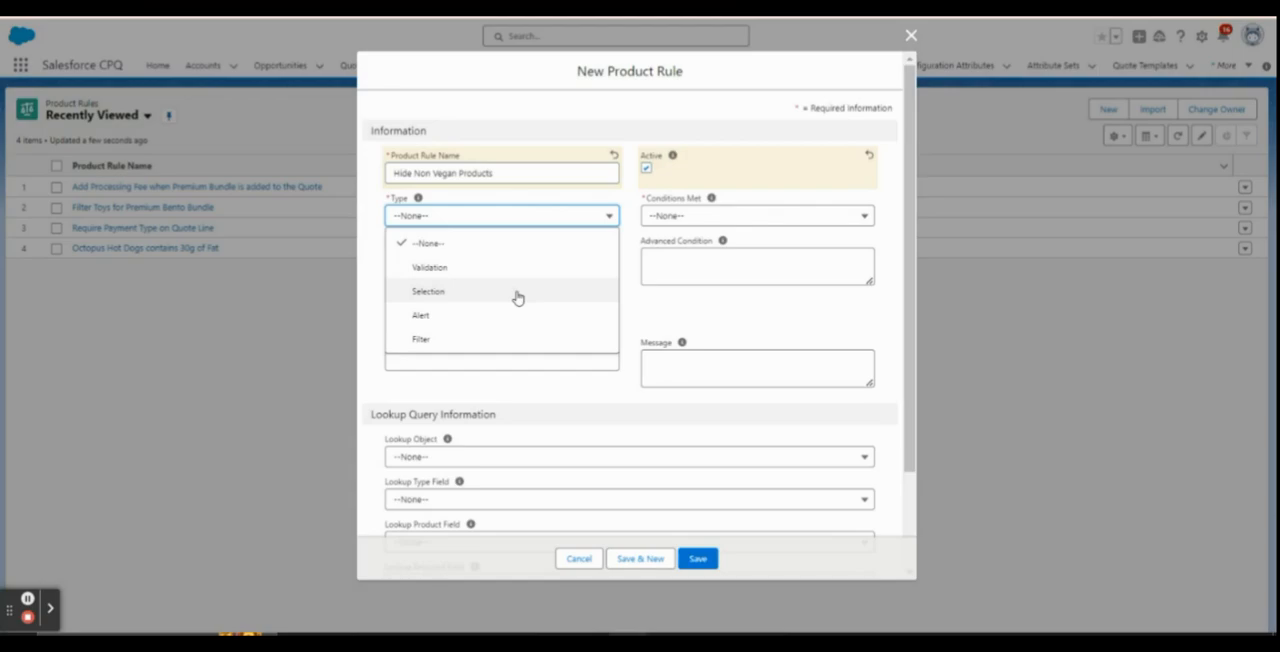
pyautogui.click(430, 291)
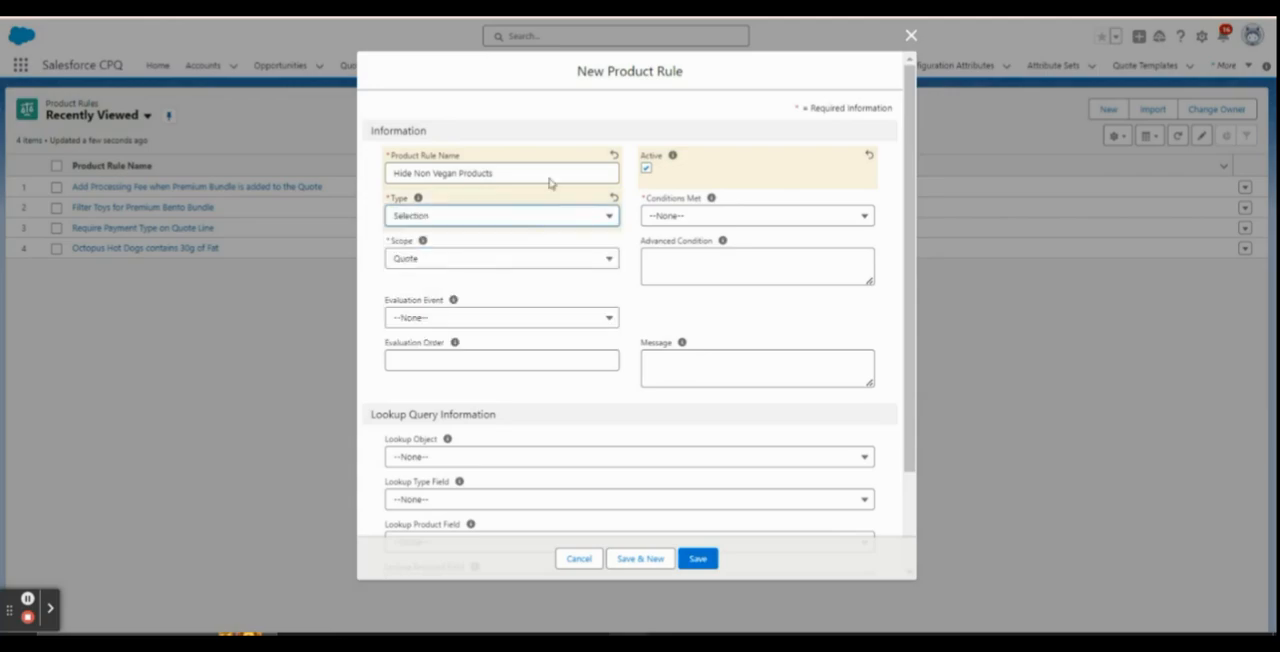
pyautogui.click(676, 215)
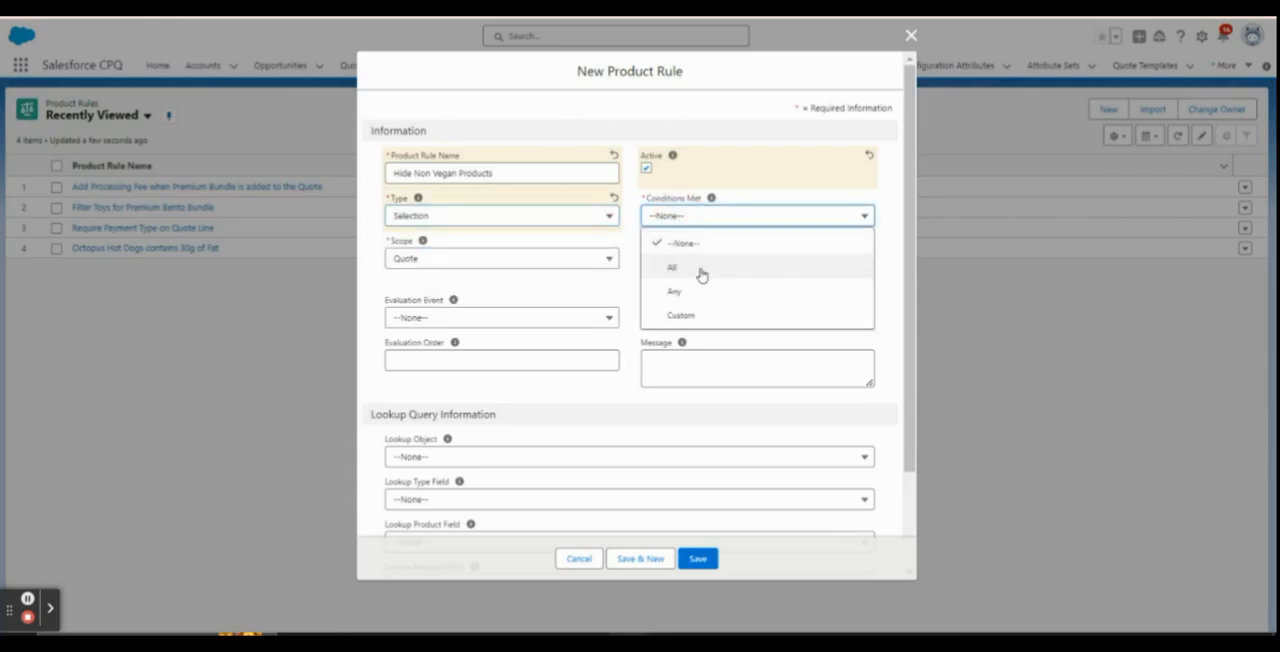
pyautogui.click(701, 268)
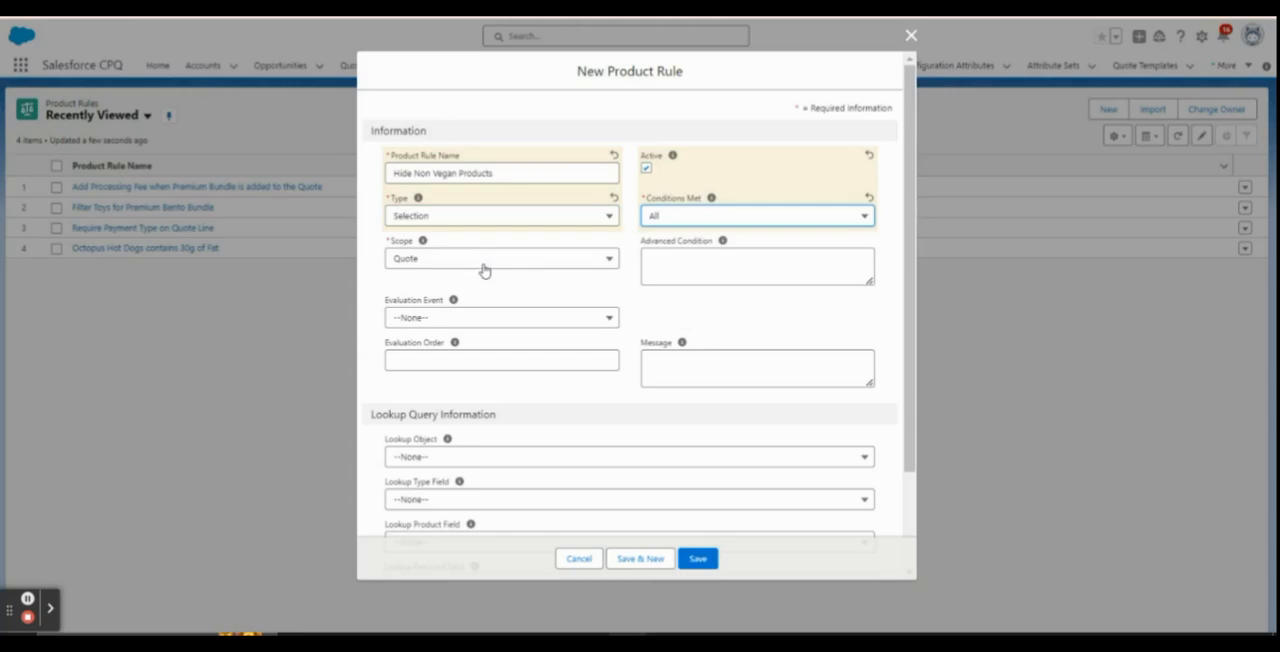
# Set the rule's Scope to Product and Evaluation Event to Always, and save the product rule
pyautogui.doubleClick(396, 243)
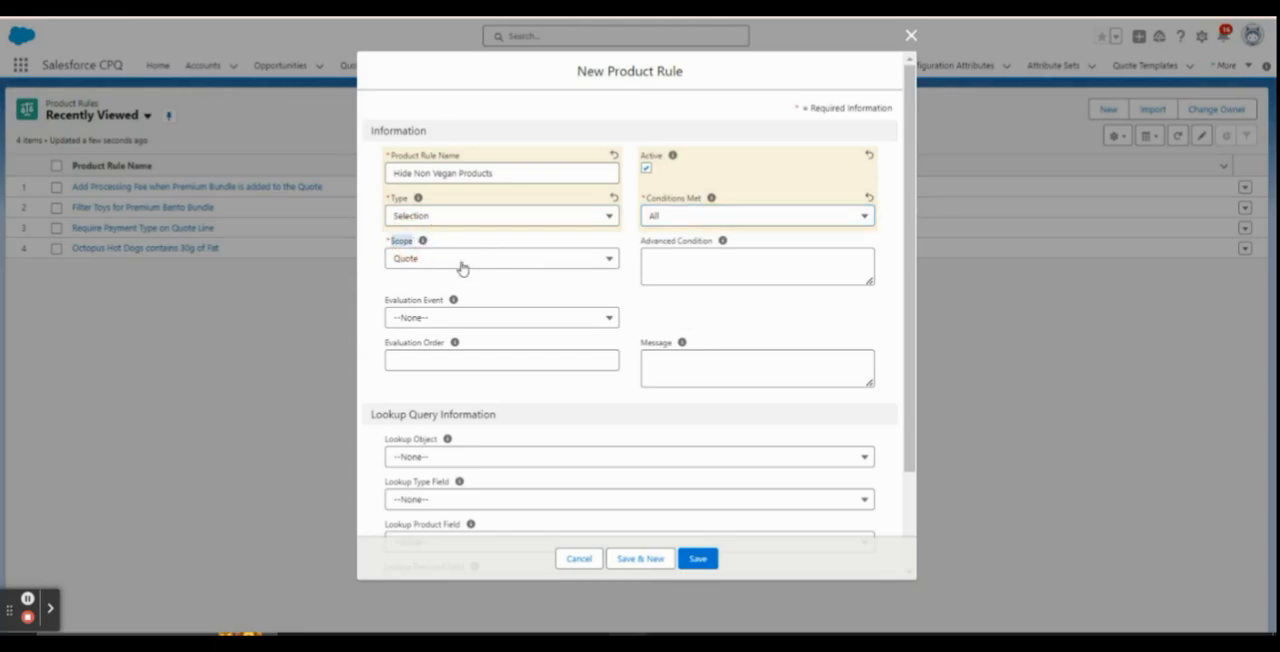
pyautogui.click(460, 262)
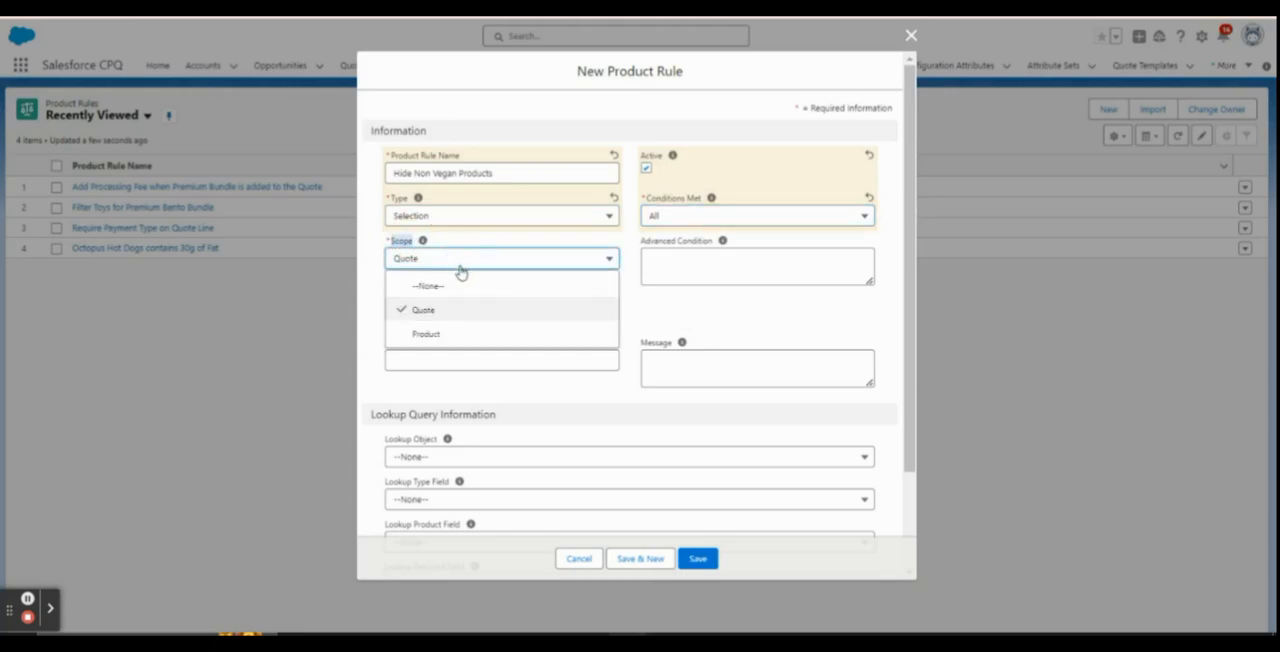
pyautogui.click(463, 344)
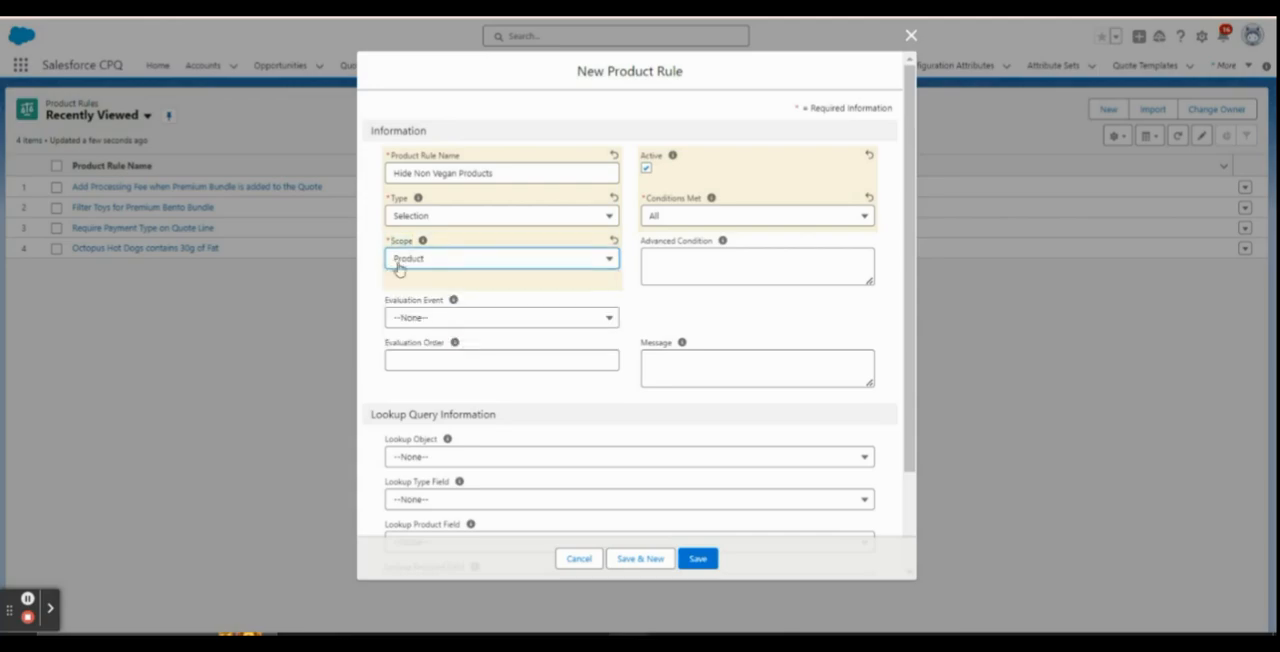
pyautogui.click(440, 320)
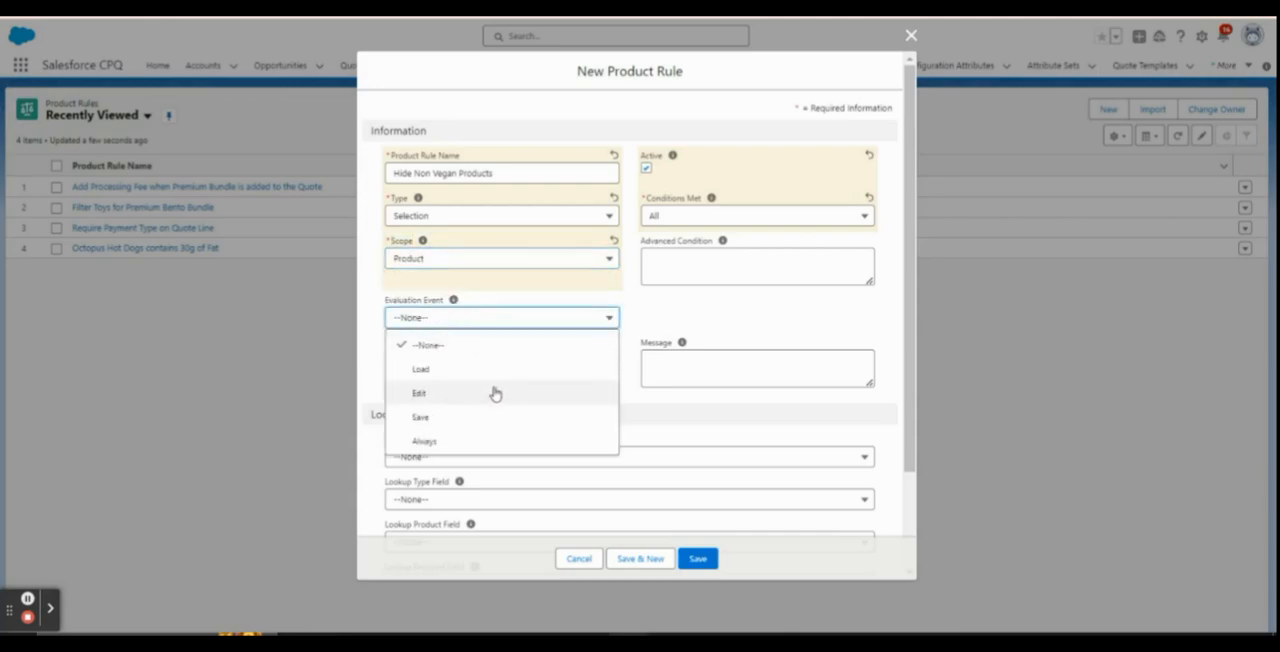
pyautogui.click(480, 445)
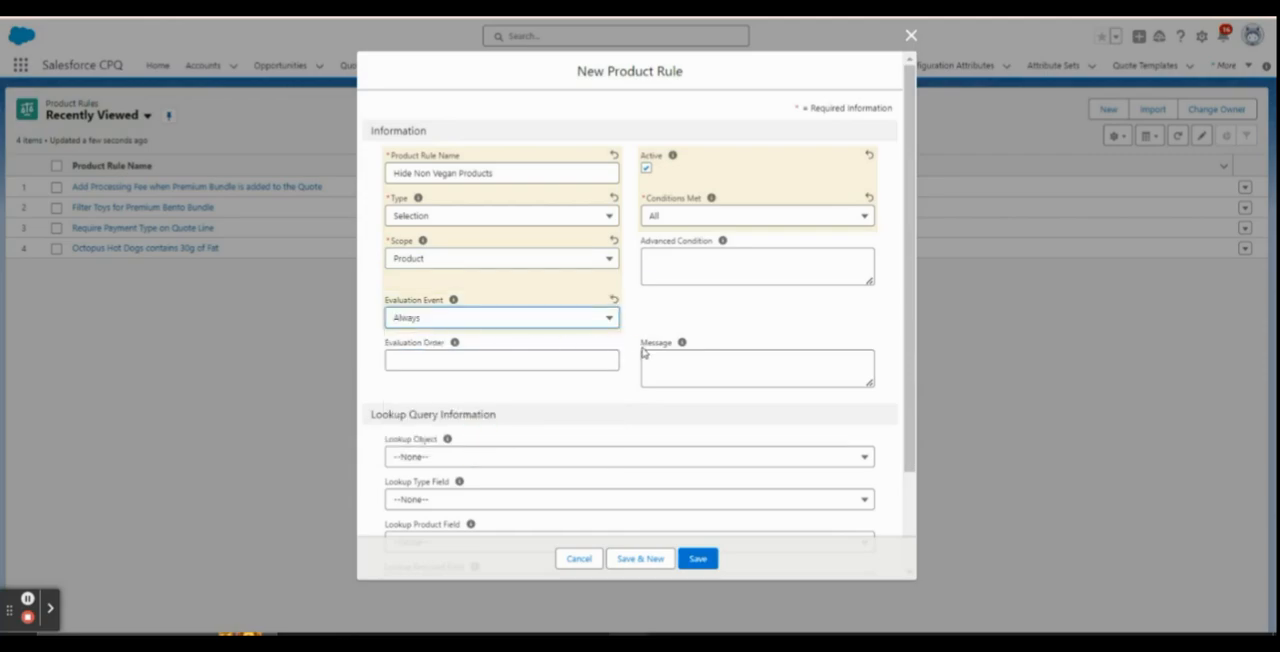
pyautogui.scroll(-3, 563, 380)
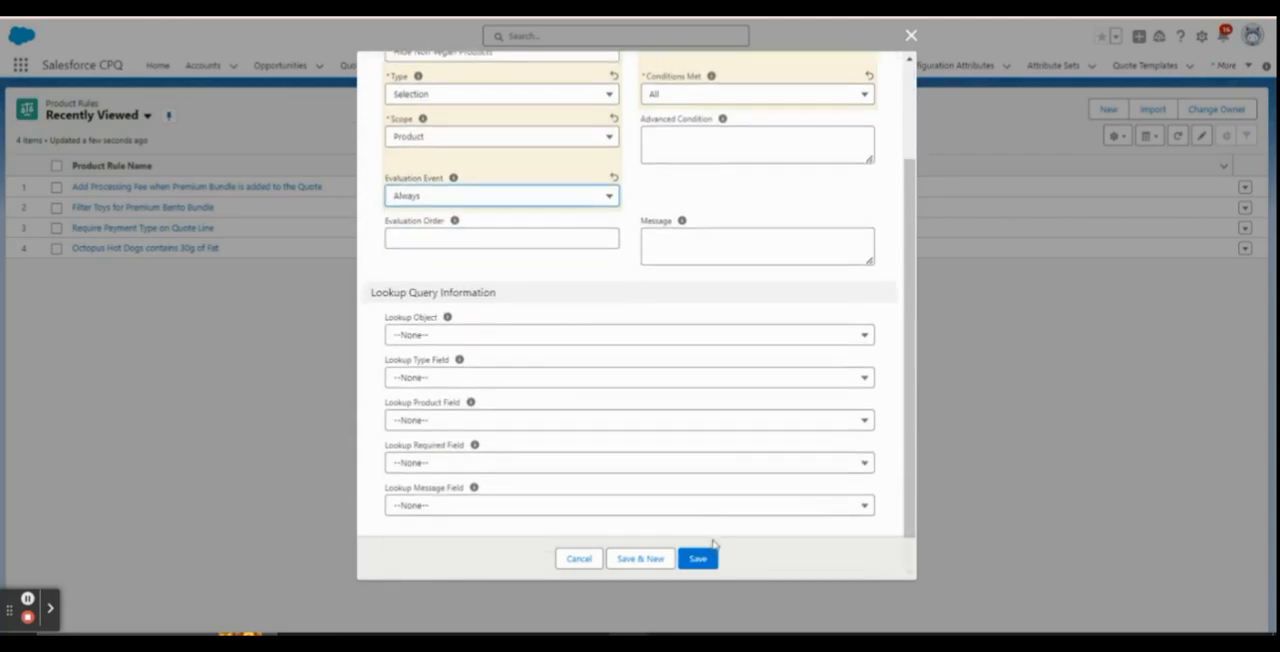
pyautogui.click(697, 558)
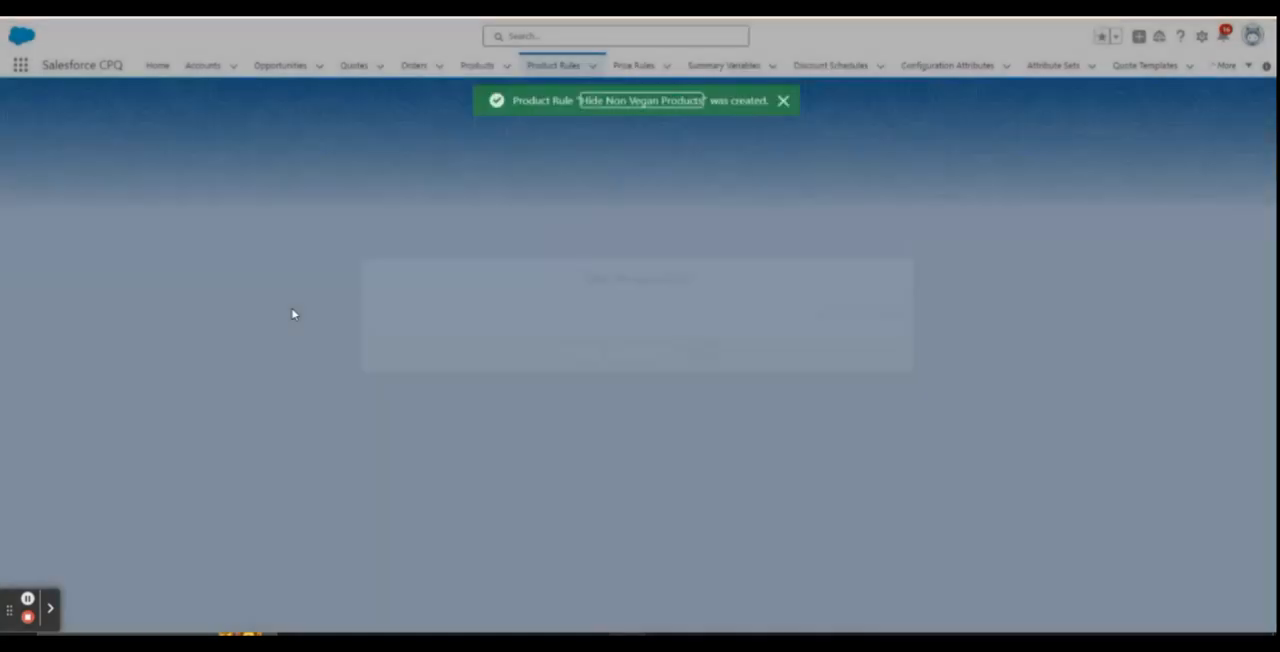
# Start a new error condition on the Hide Non Vegan Products rule with Index 10 and Tested Object Configuration Attributes
pyautogui.scroll(-3, 331, 334)
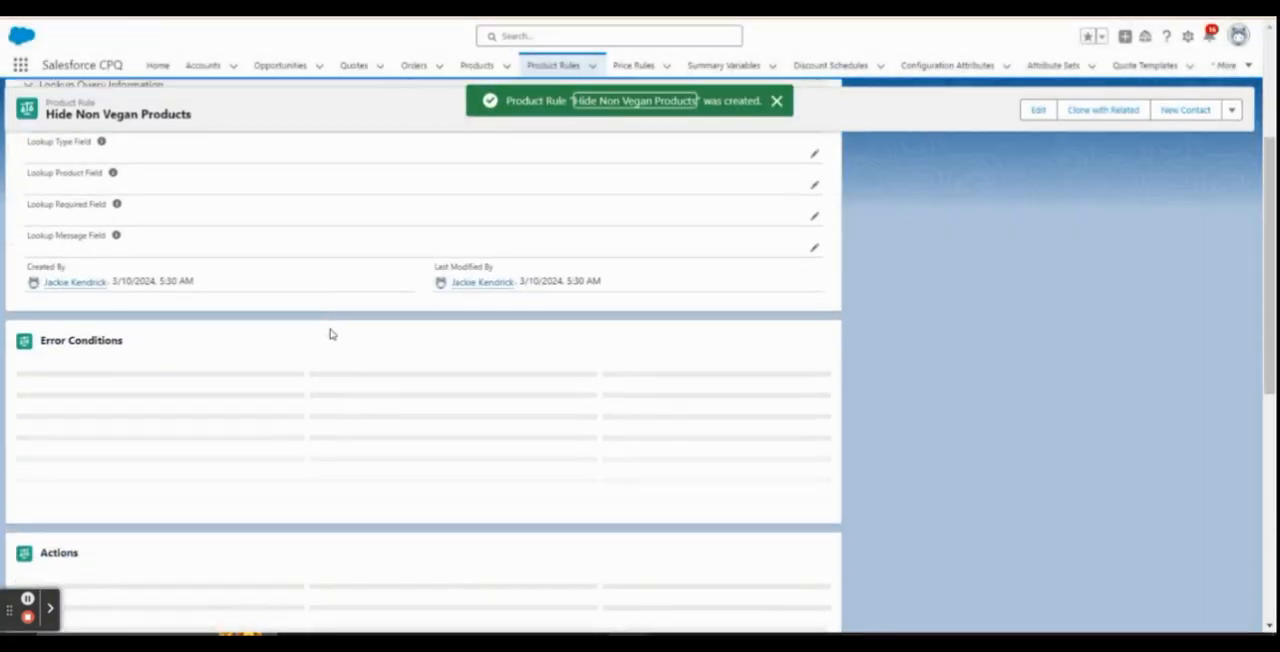
pyautogui.scroll(-3, 469, 369)
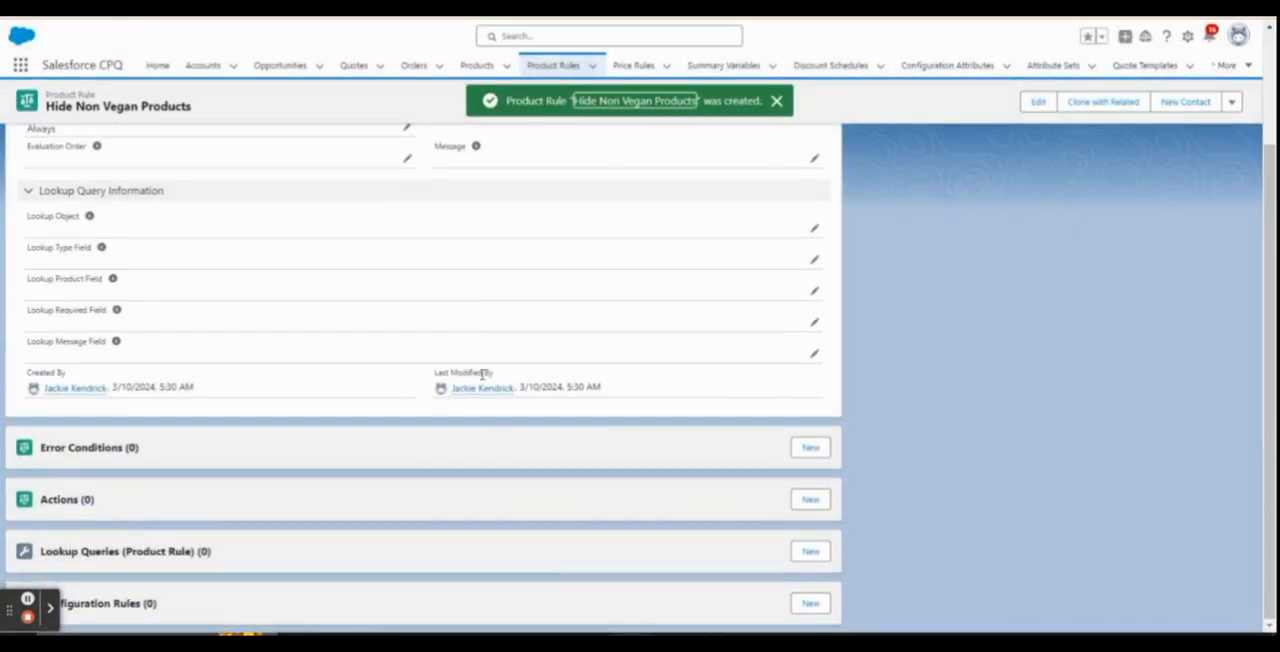
pyautogui.click(818, 452)
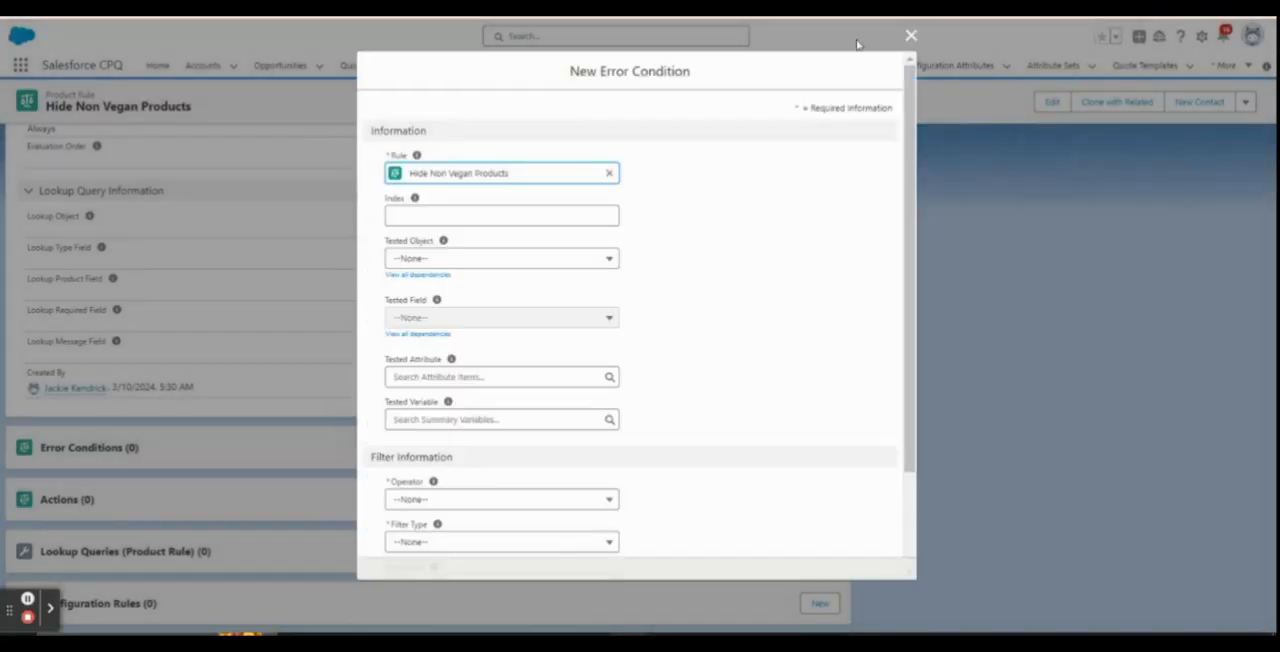
pyautogui.click(517, 213)
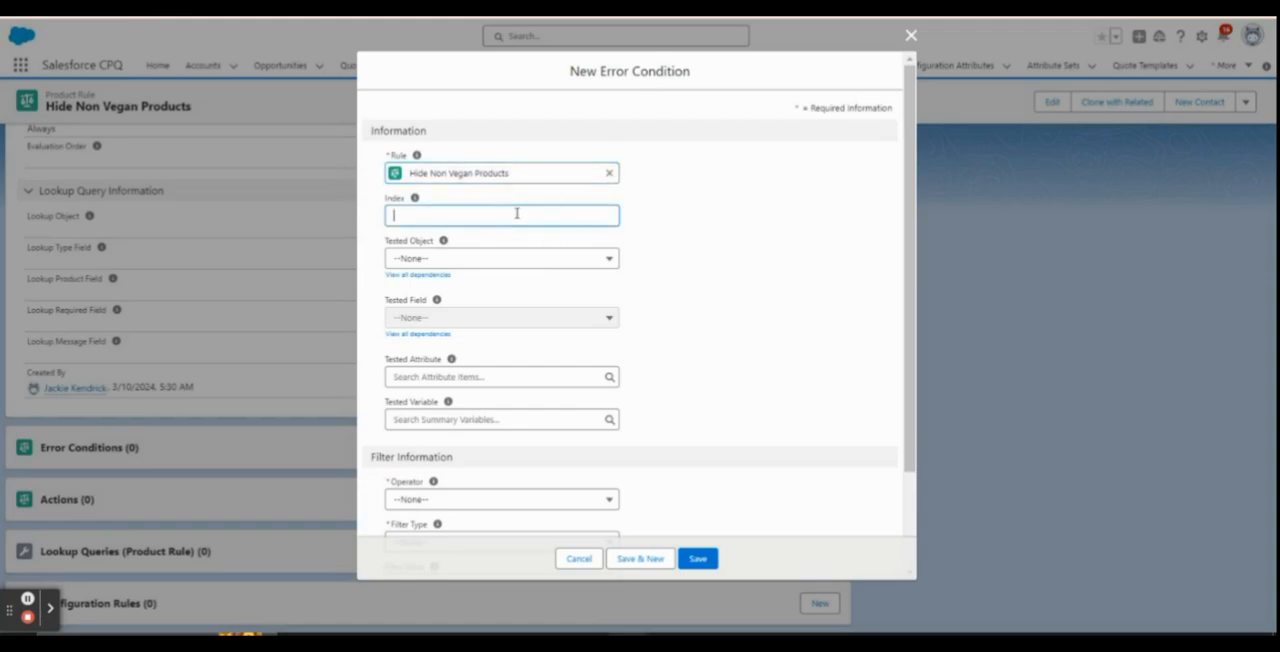
pyautogui.write('10')
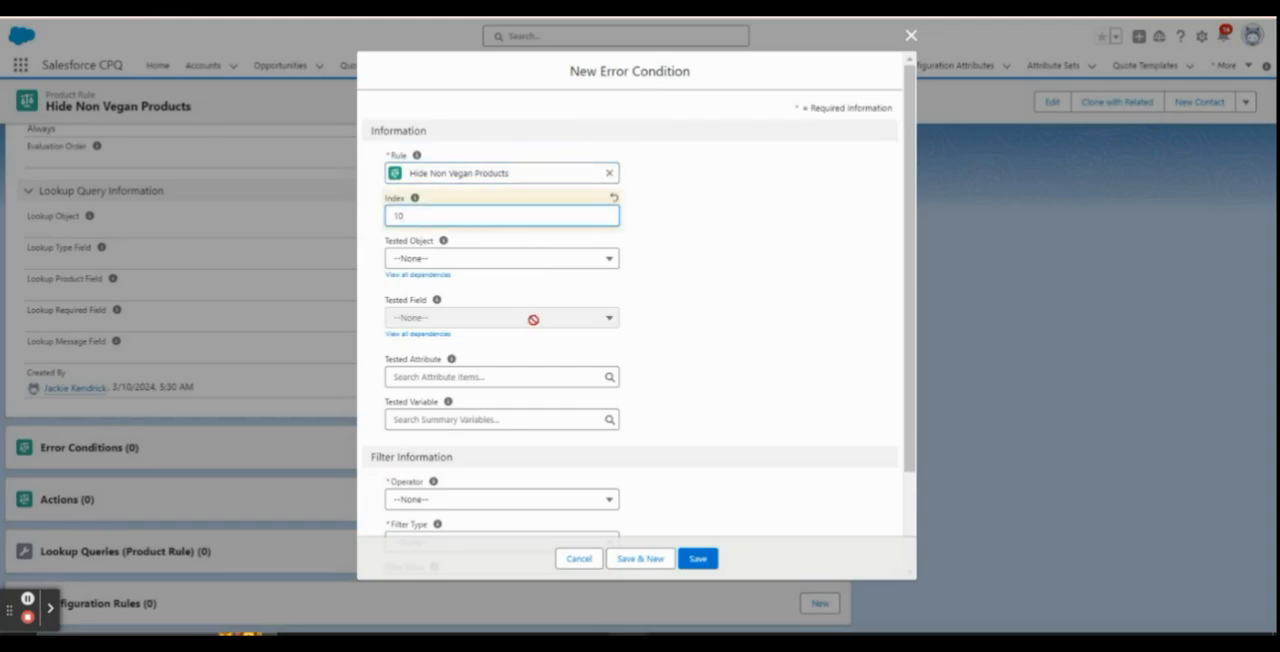
pyautogui.click(515, 259)
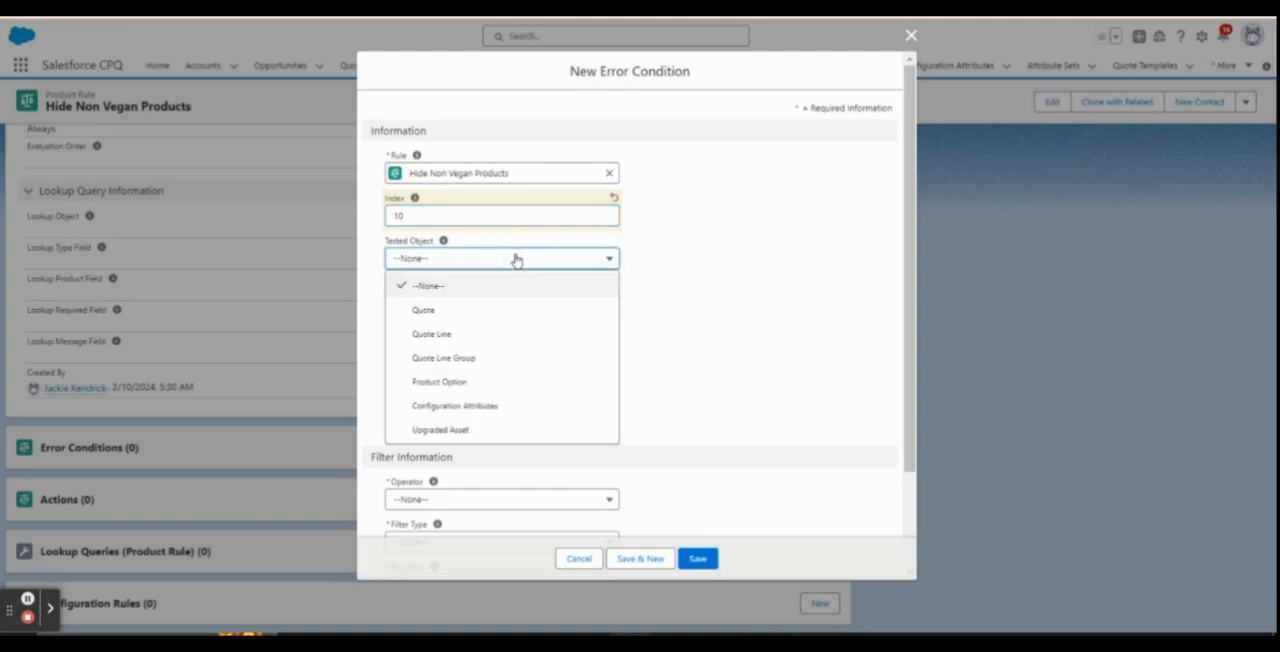
pyautogui.click(503, 410)
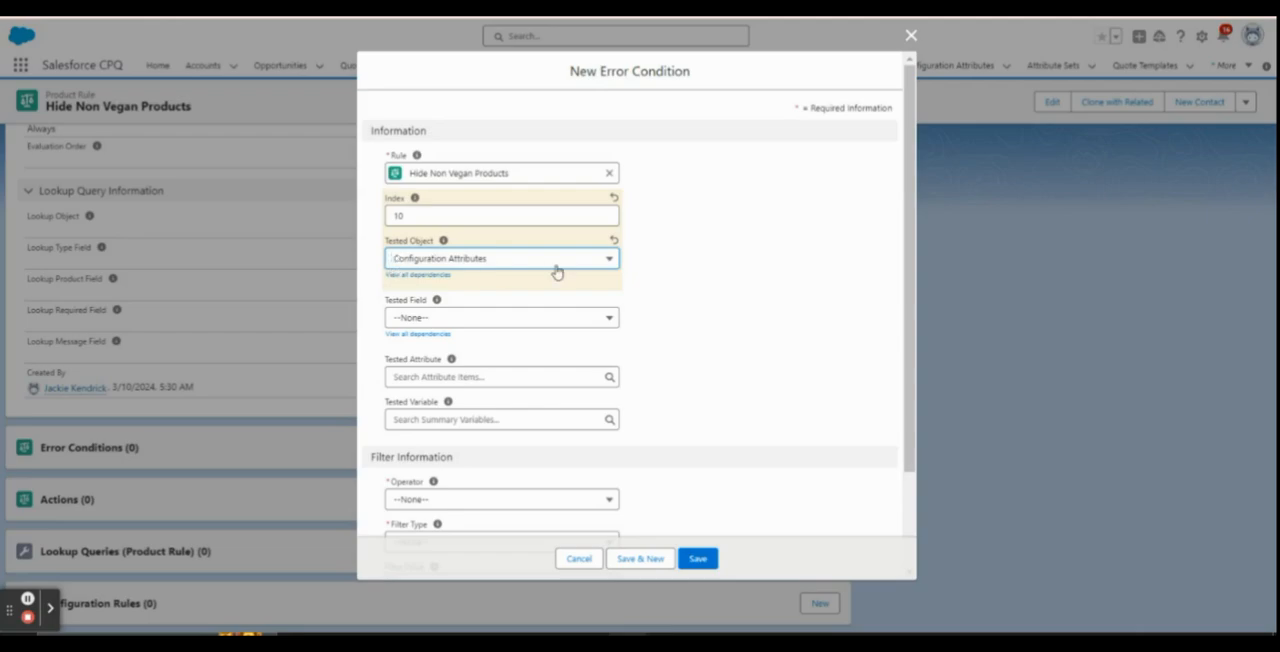
# Review the Tested Field choices offered for Configuration Attributes without selecting one
pyautogui.scroll(-2, 500, 300)
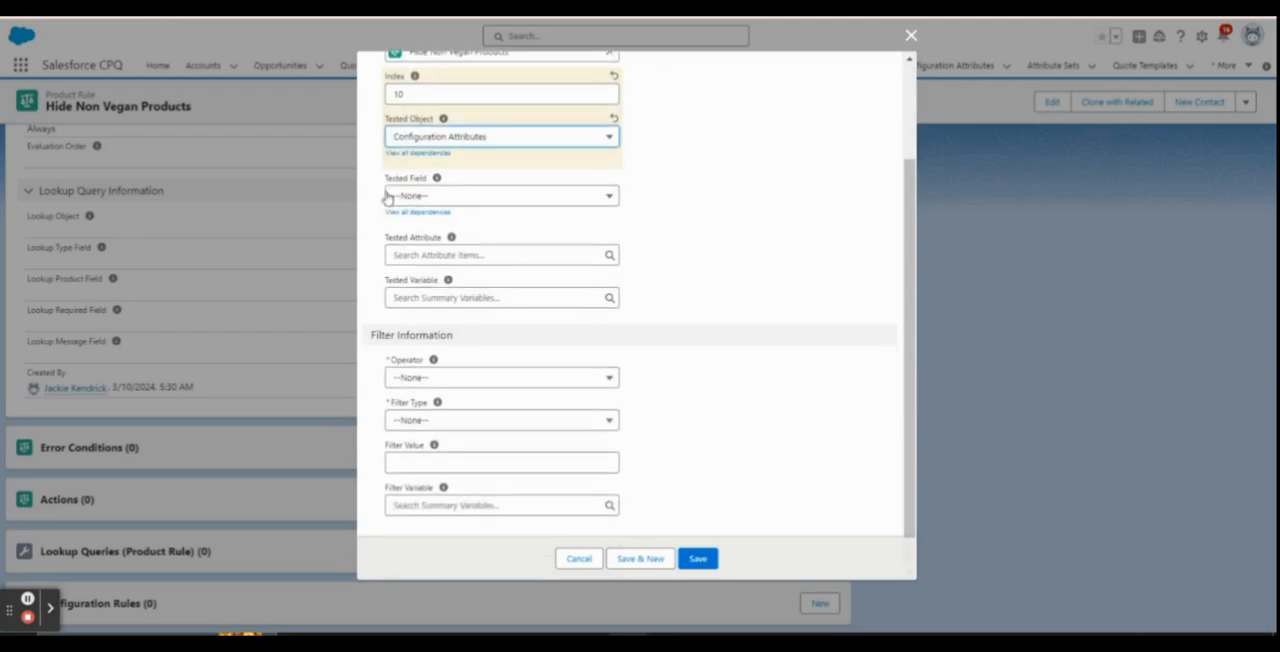
pyautogui.moveTo(386, 178); pyautogui.dragTo(434, 178)
pyautogui.click(519, 205)
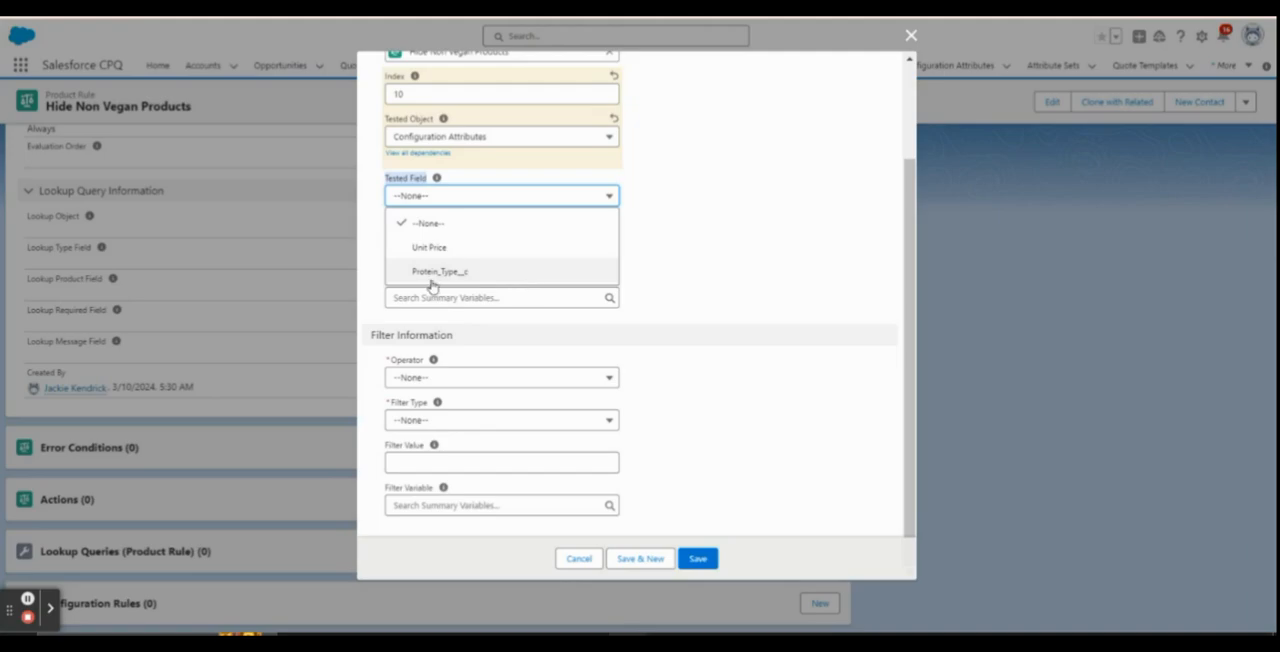
pyautogui.scroll(2, 674, 272)
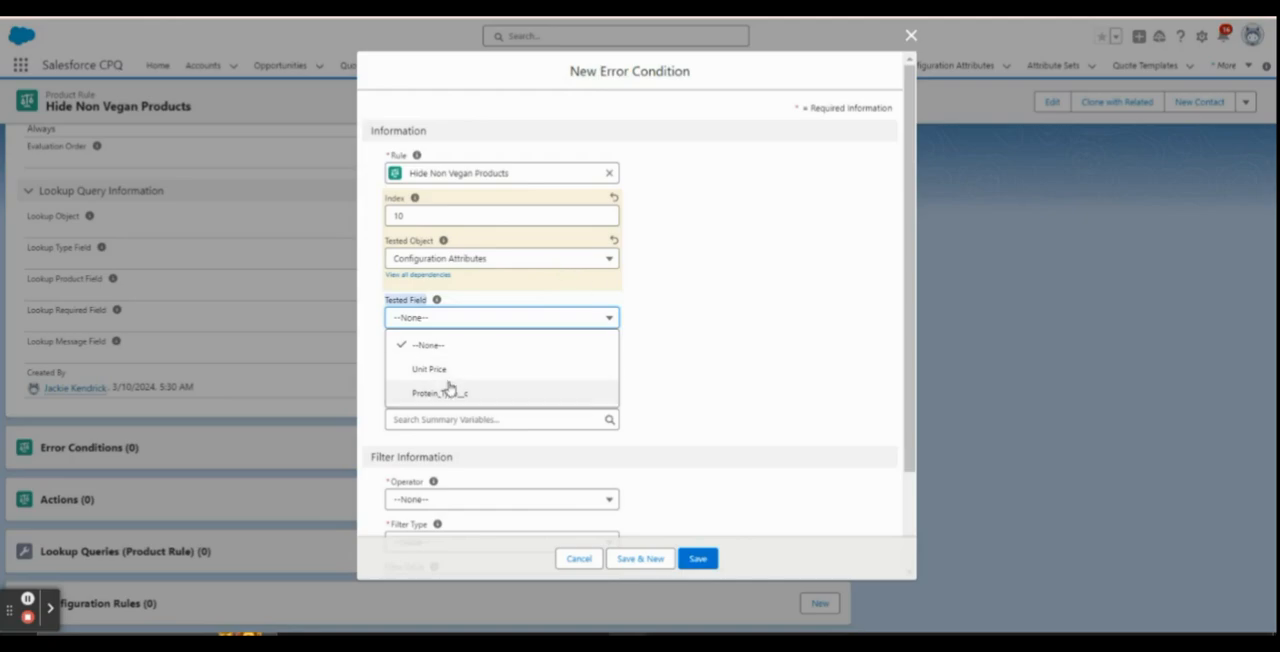
pyautogui.click(731, 288)
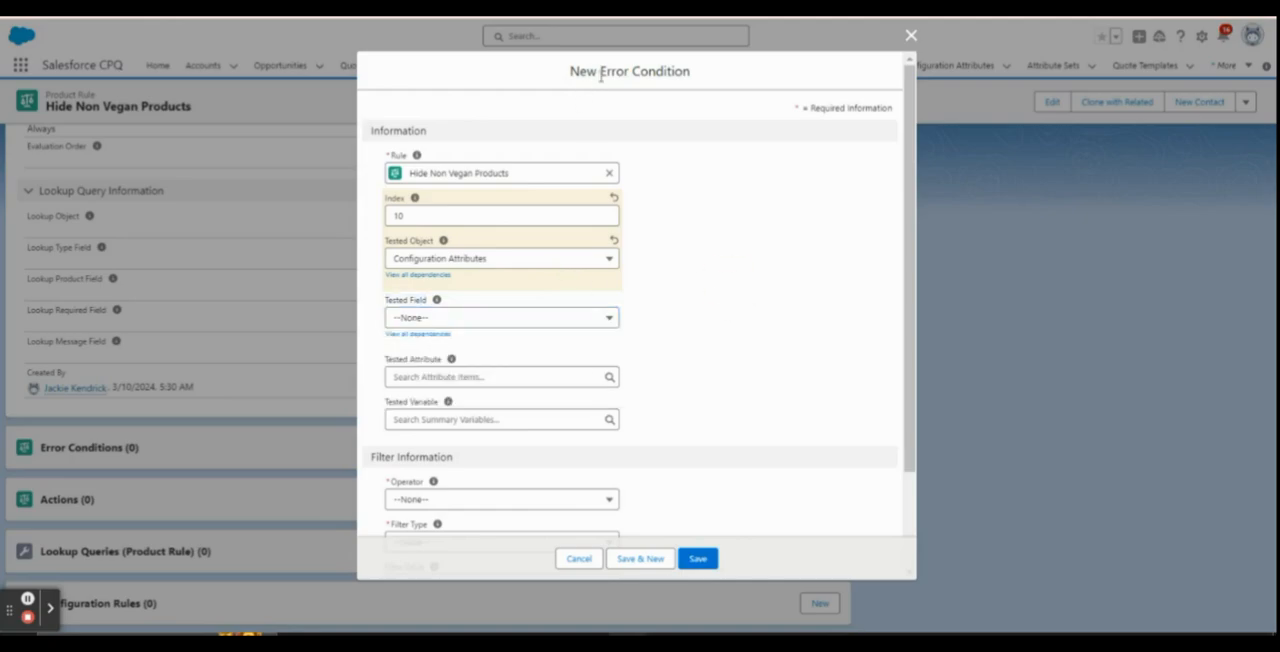
pyautogui.moveTo(599, 70); pyautogui.dragTo(700, 78)
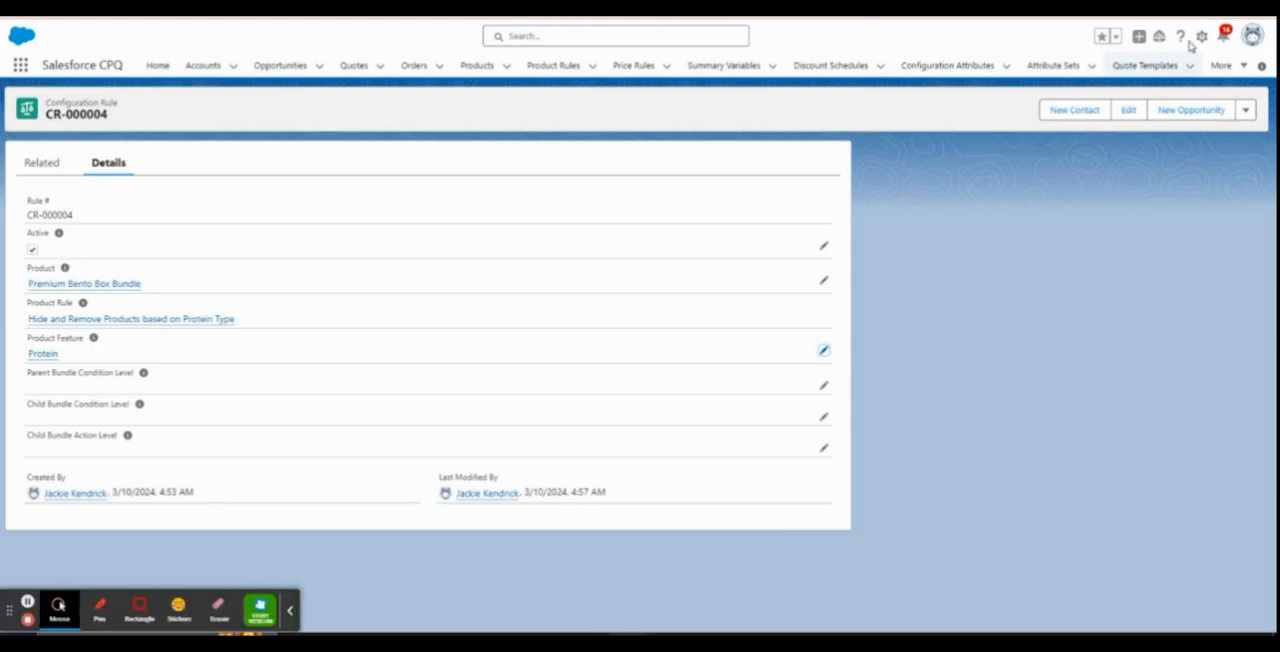
# Open Salesforce Setup and find the Error Condition object's fields and relationships in Object Manager
pyautogui.click(1201, 36)
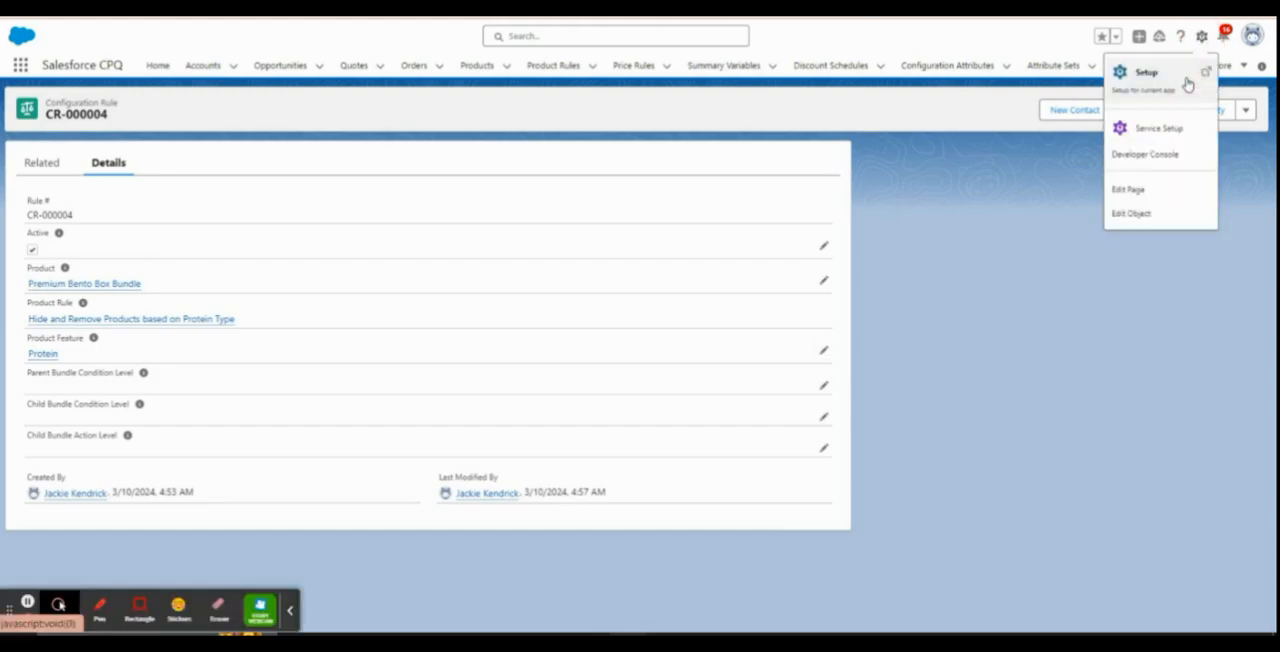
pyautogui.click(1155, 74)
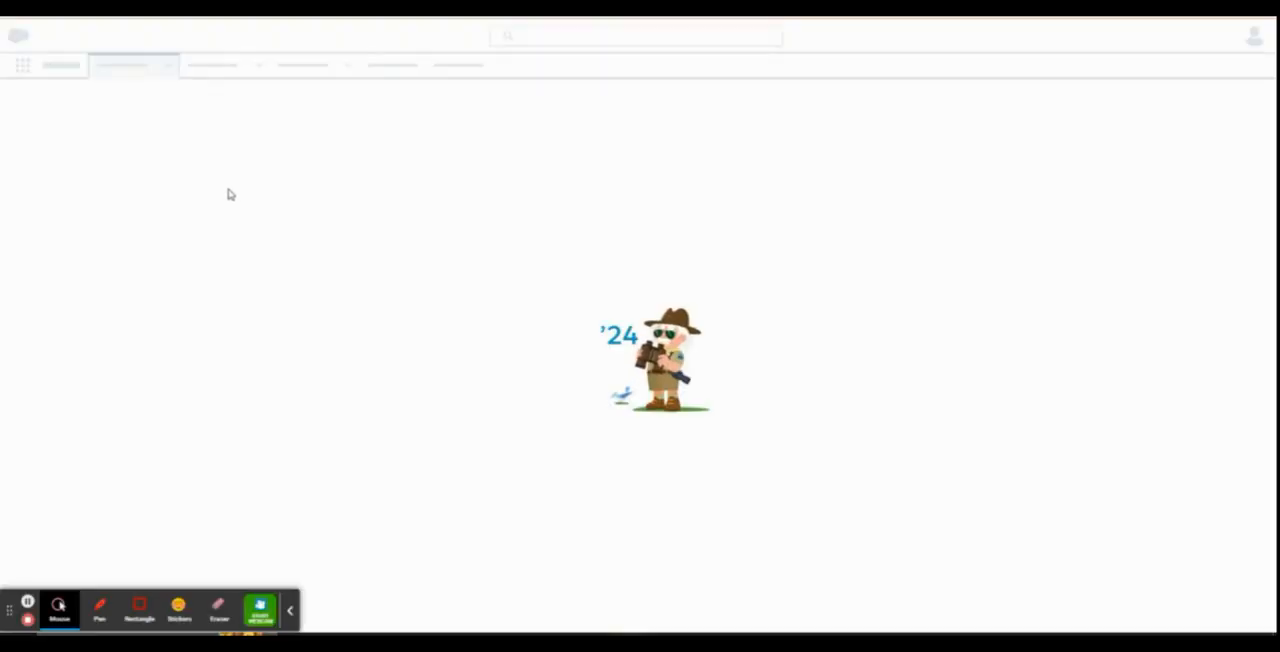
pyautogui.click(292, 611)
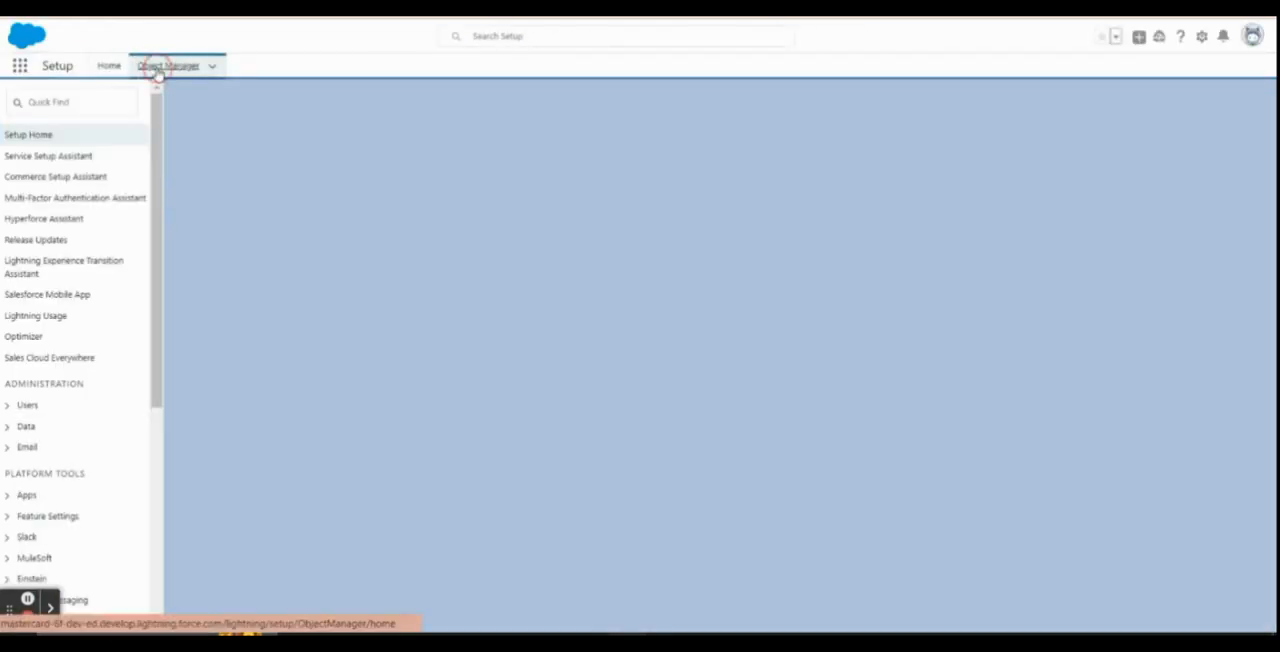
pyautogui.click(160, 66)
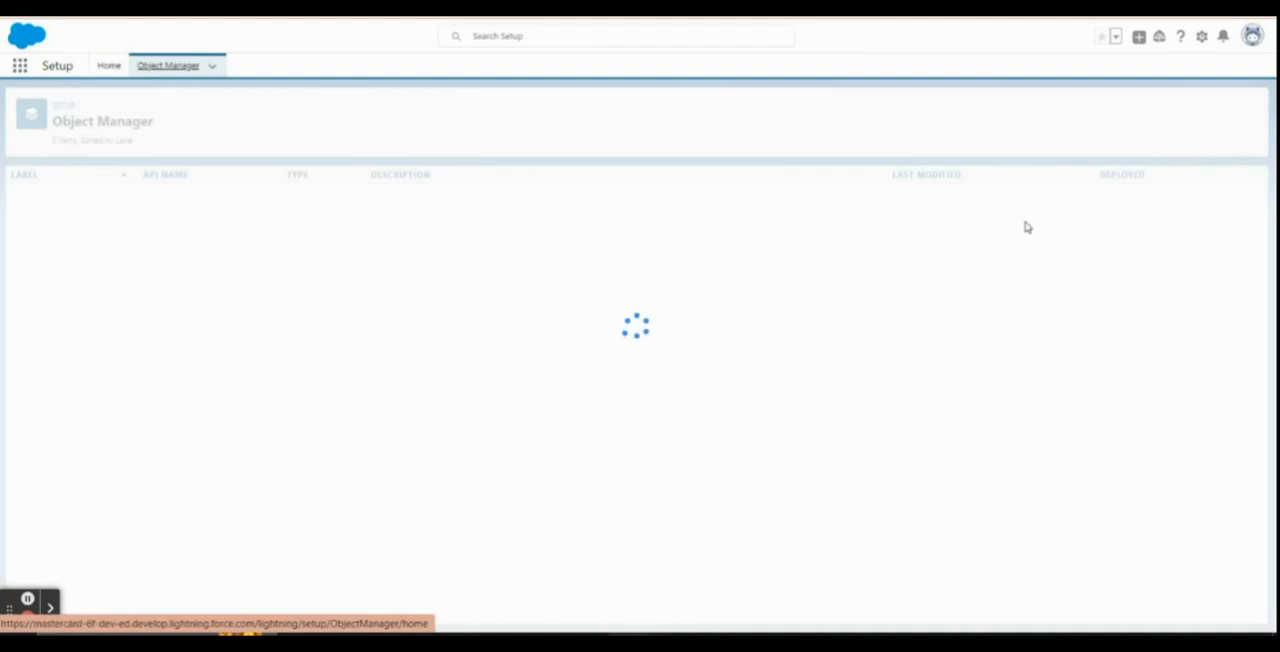
pyautogui.click(1002, 110)
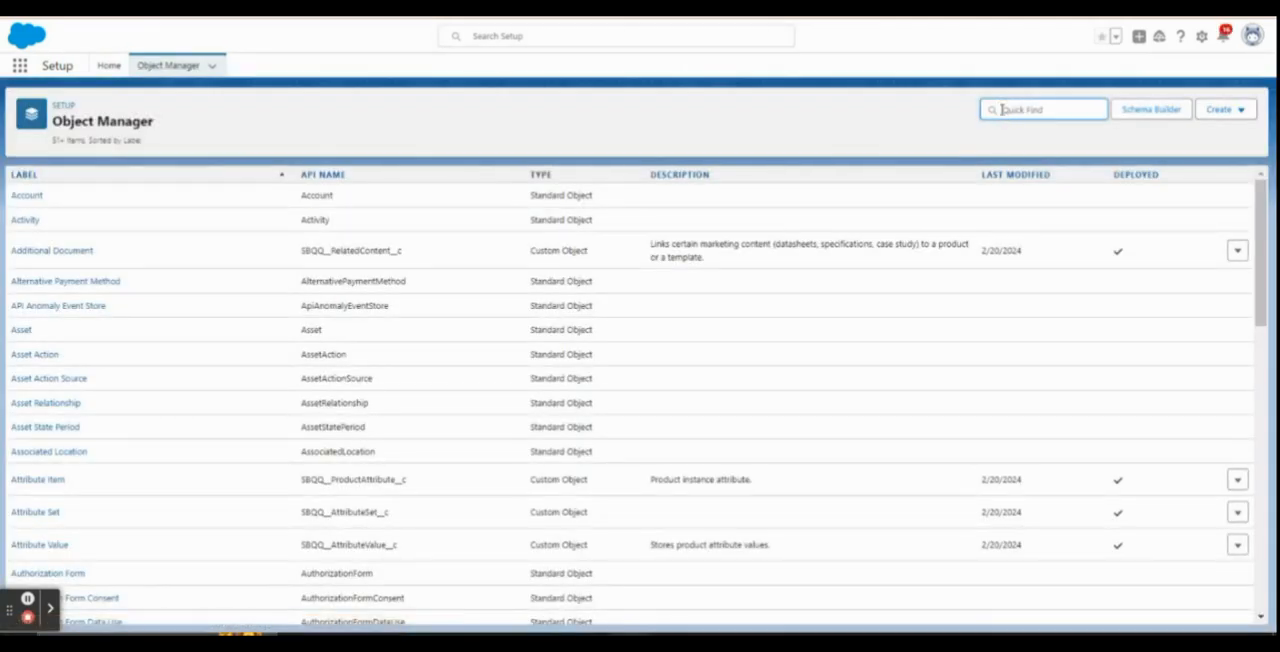
pyautogui.write('q')
pyautogui.click(40, 199)
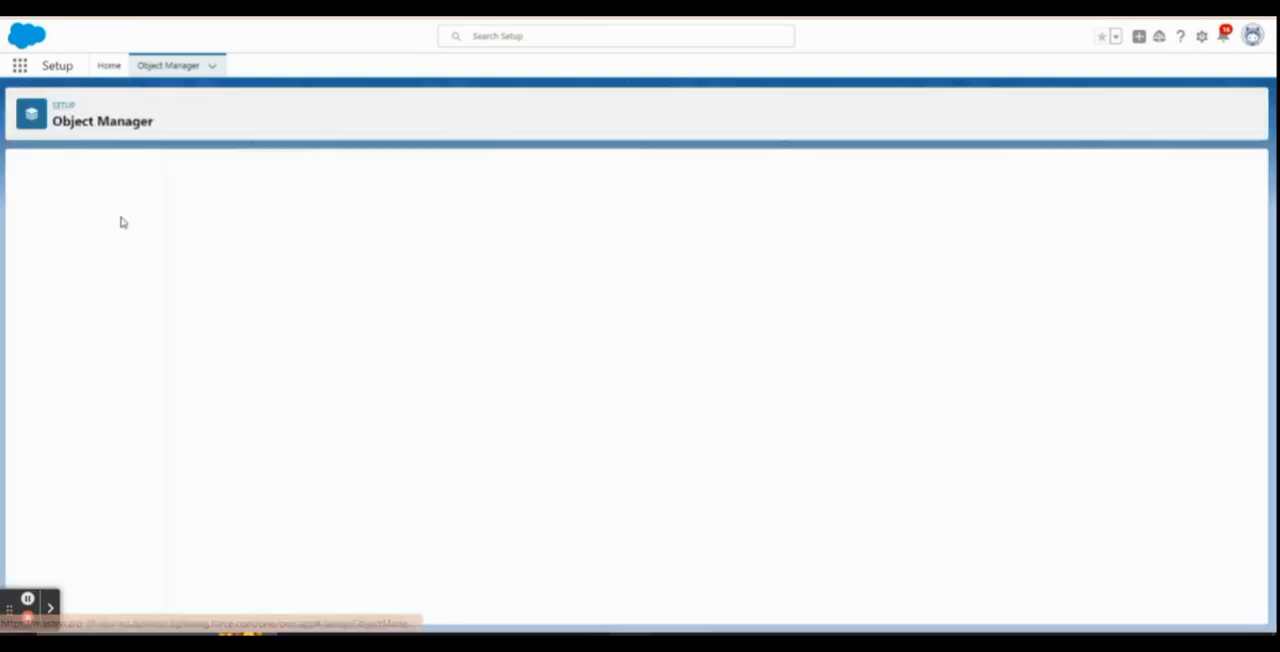
pyautogui.click(80, 199)
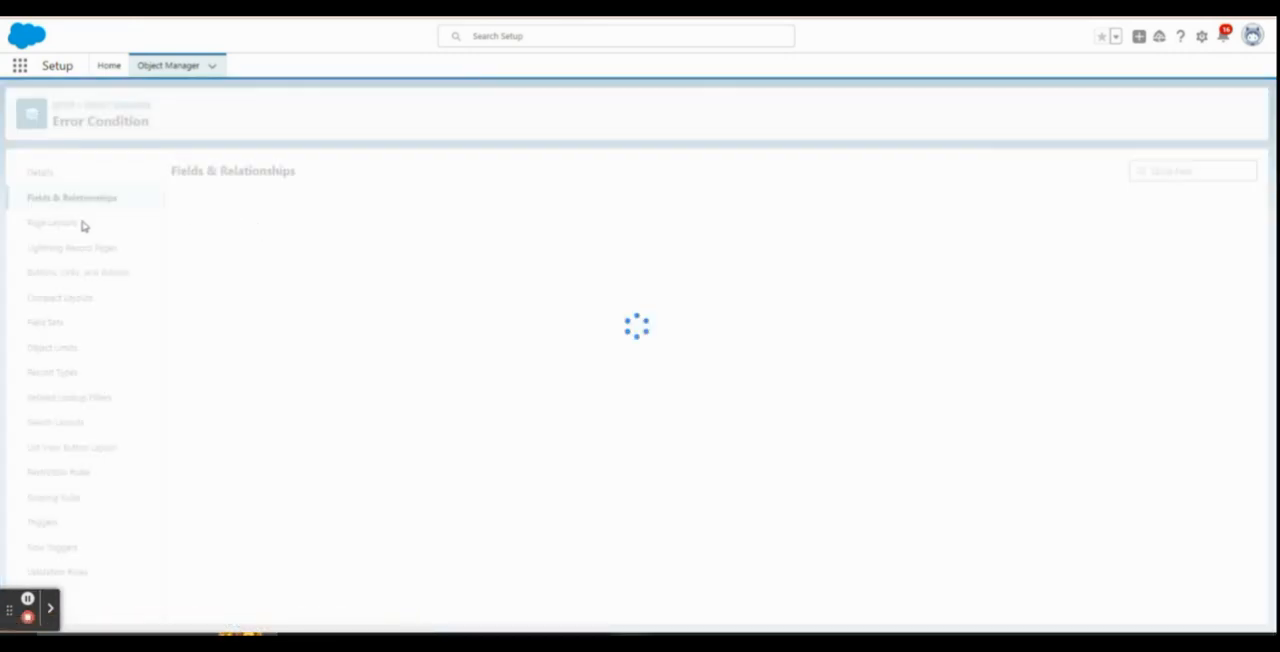
# Search the Error Condition fields for "tes", open Tested Field, and check its picklist values for Protein_Type__c
pyautogui.click(878, 171)
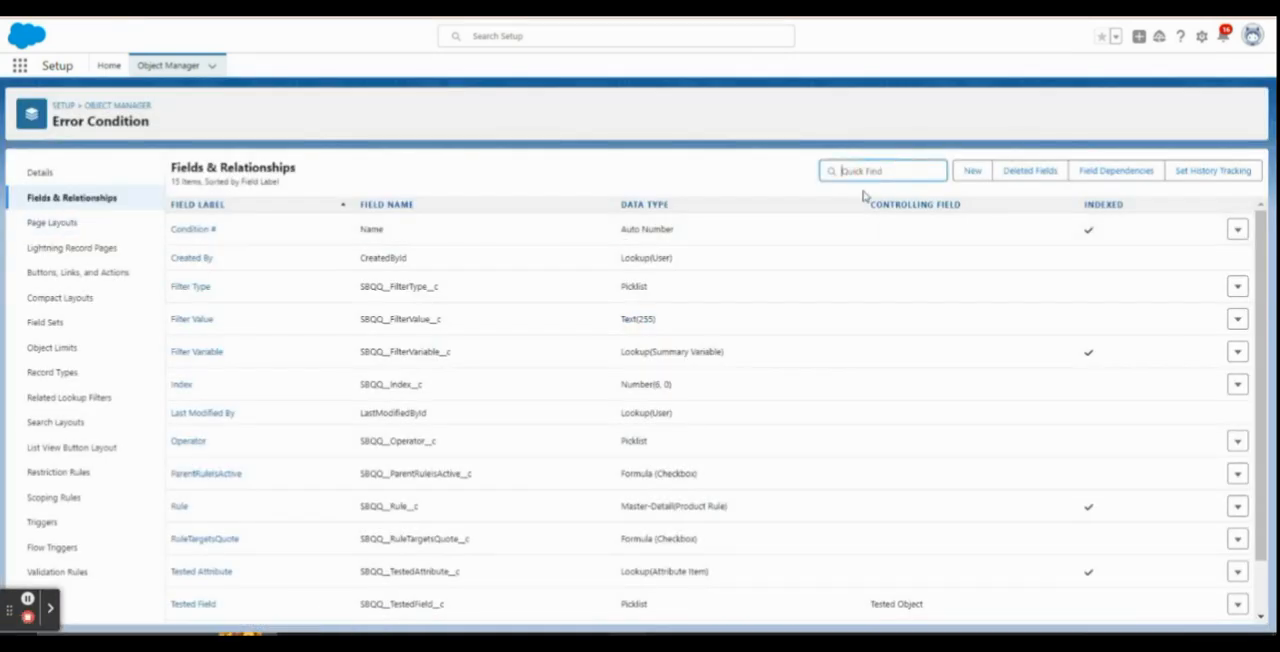
pyautogui.write('tes')
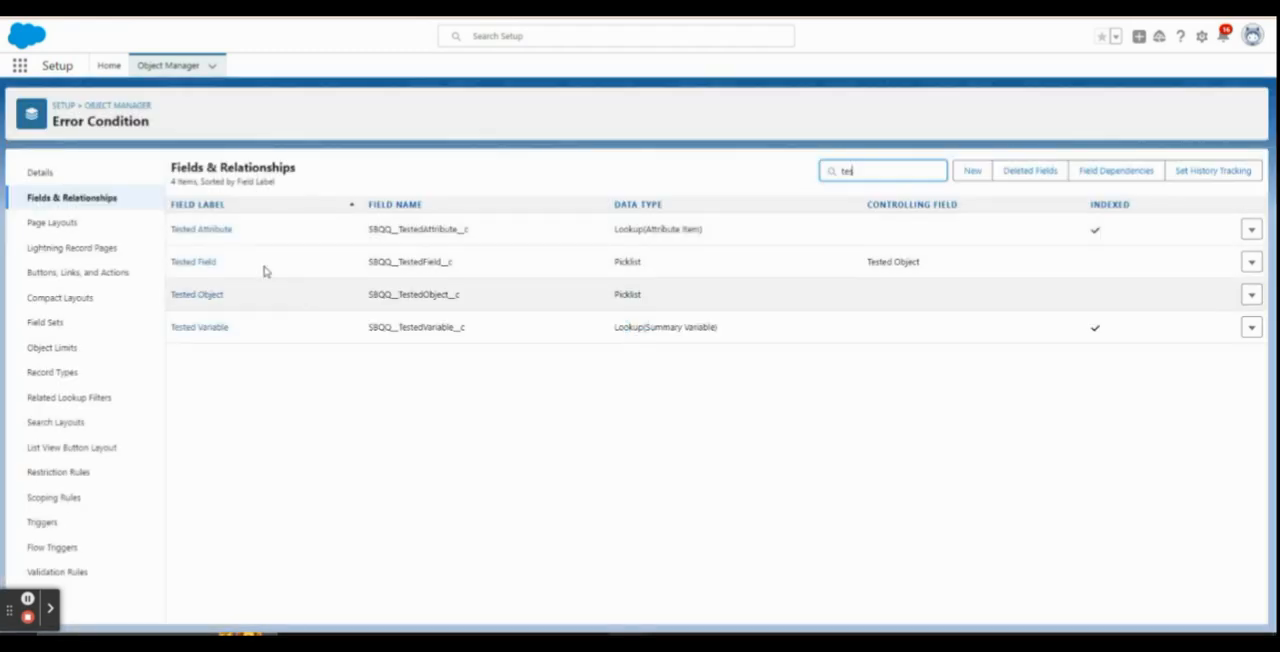
pyautogui.click(200, 262)
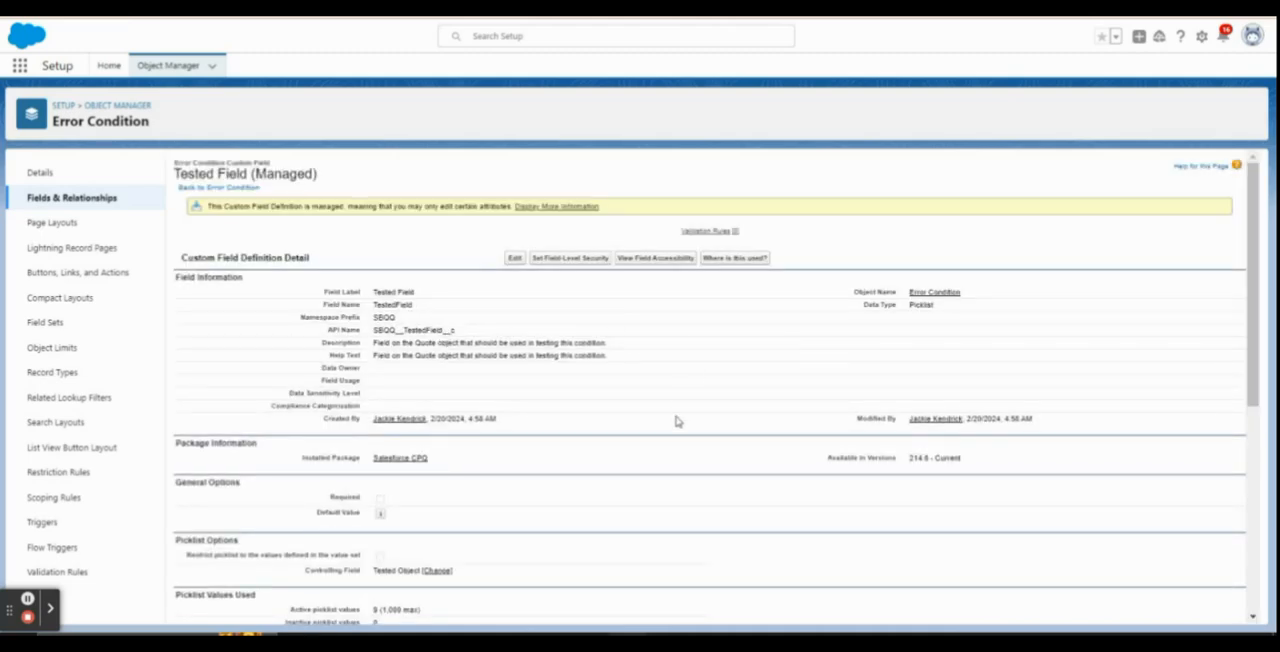
pyautogui.scroll(-5, 676, 421)
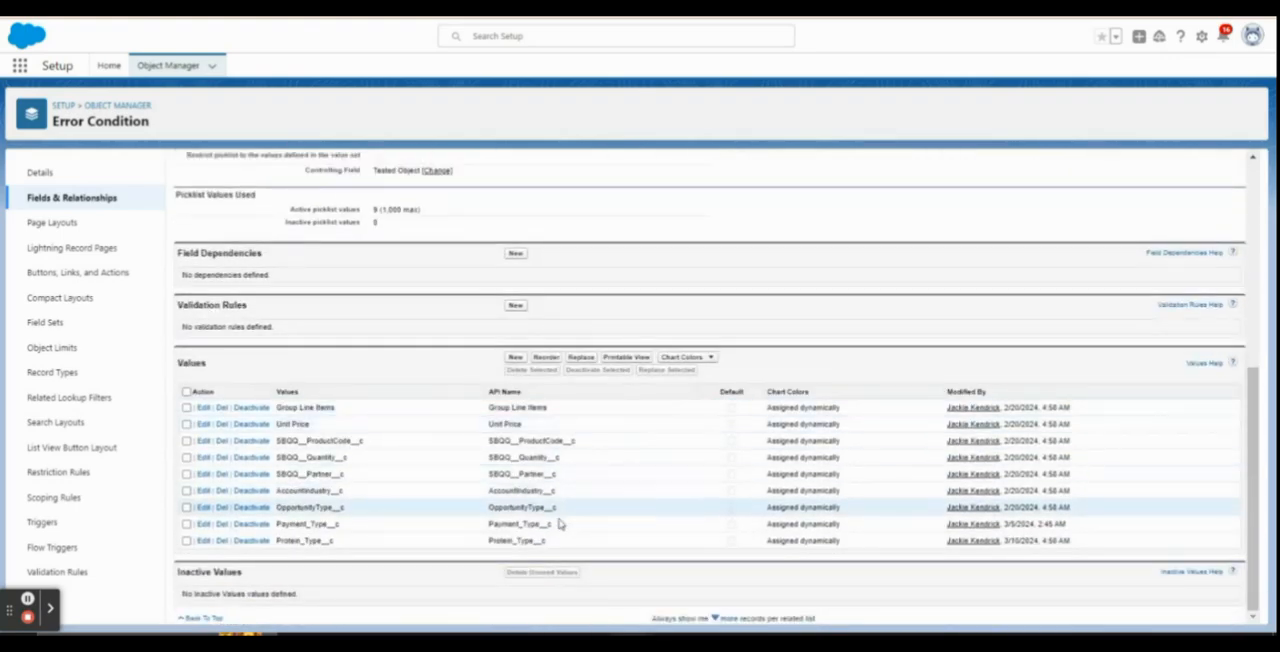
pyautogui.moveTo(557, 550); pyautogui.dragTo(484, 550)
pyautogui.click(487, 542)
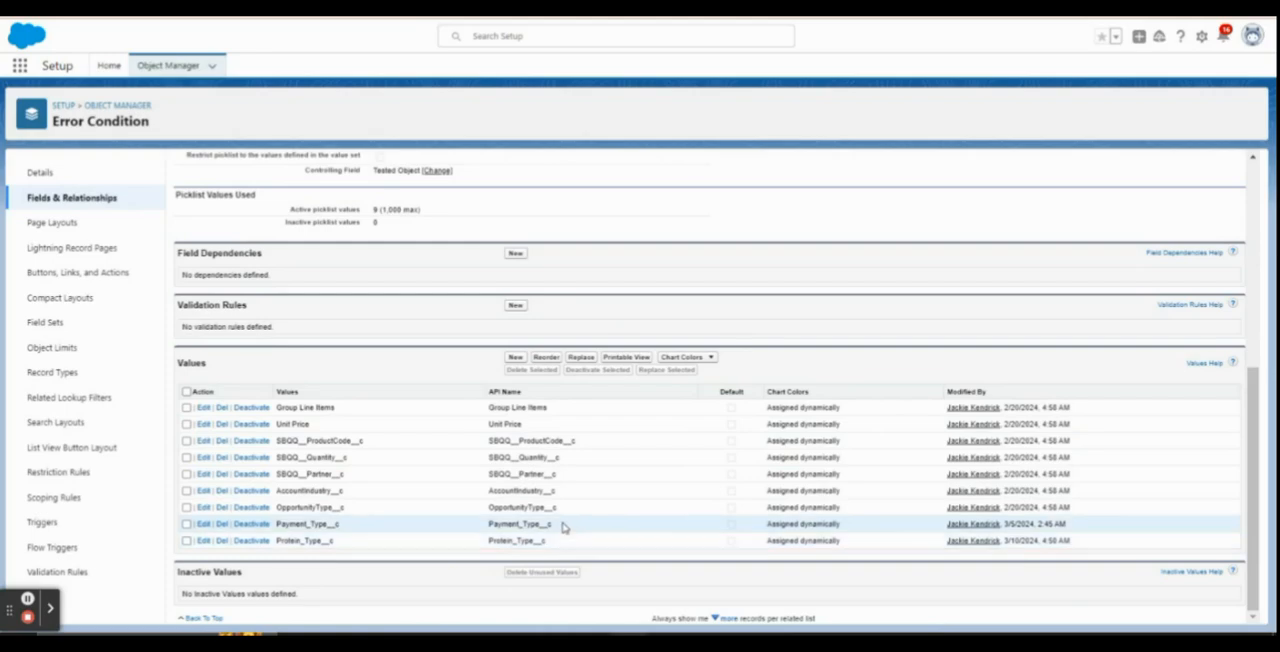
# Return to the new error condition form and review its Tested Object choices, keeping Configuration Attributes
pyautogui.scroll(5, 560, 525)
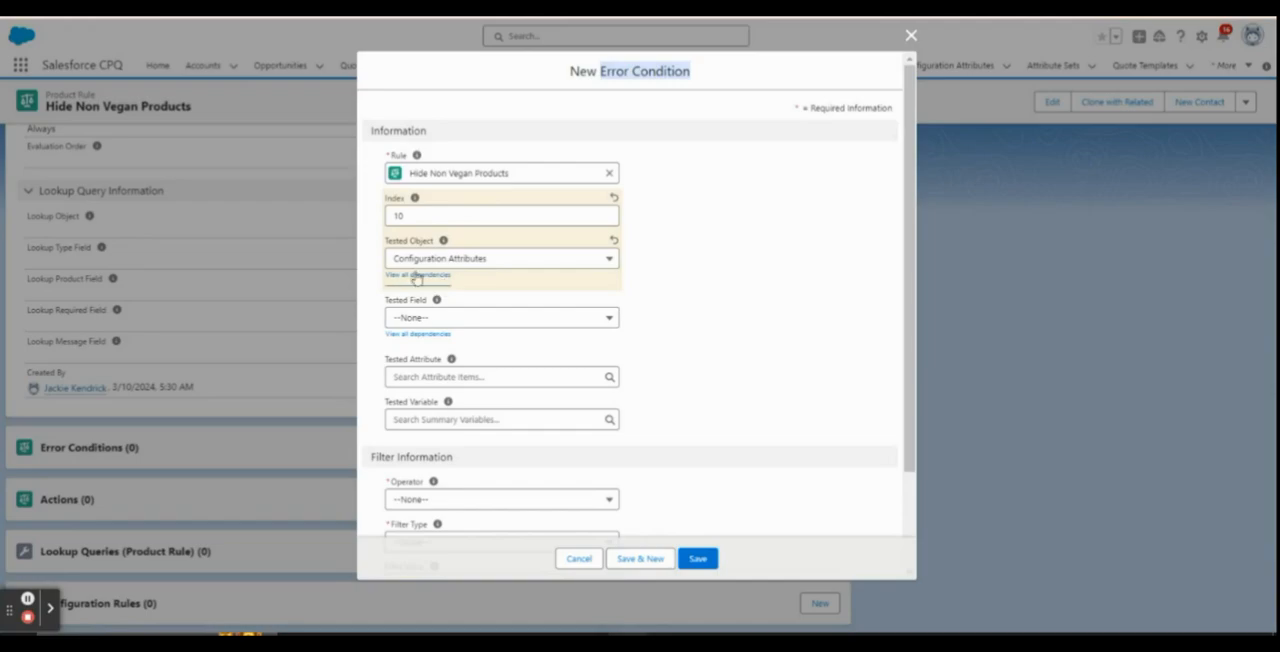
pyautogui.click(420, 262)
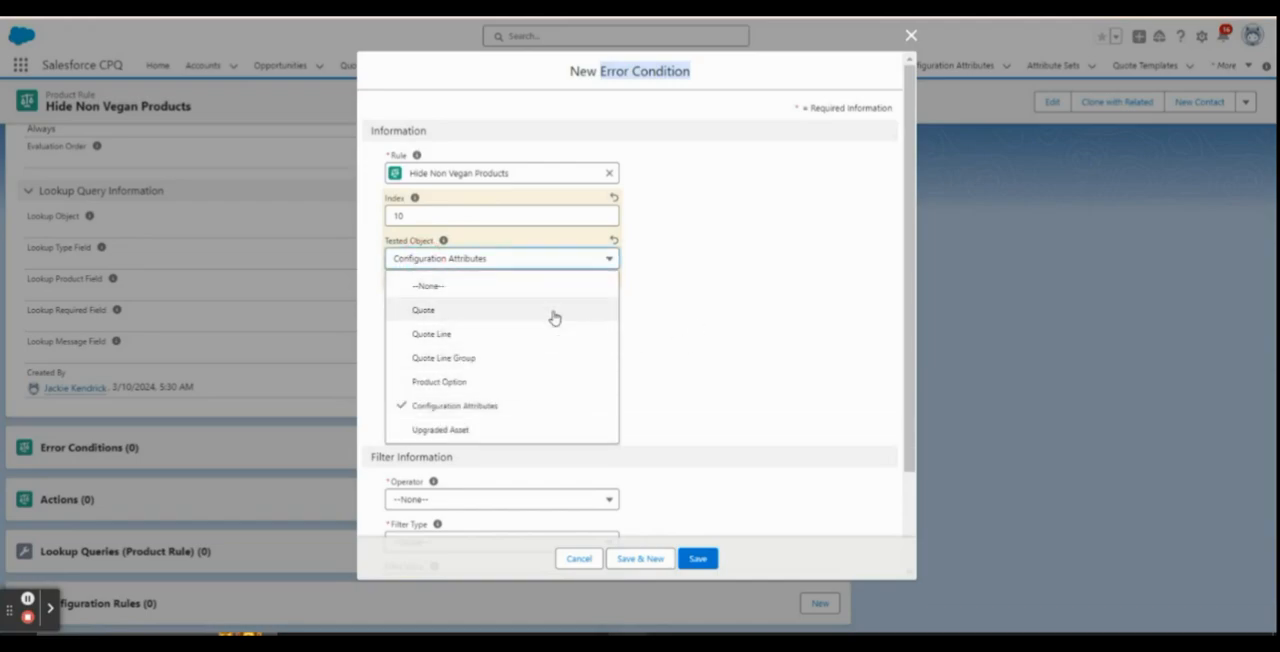
pyautogui.click(664, 309)
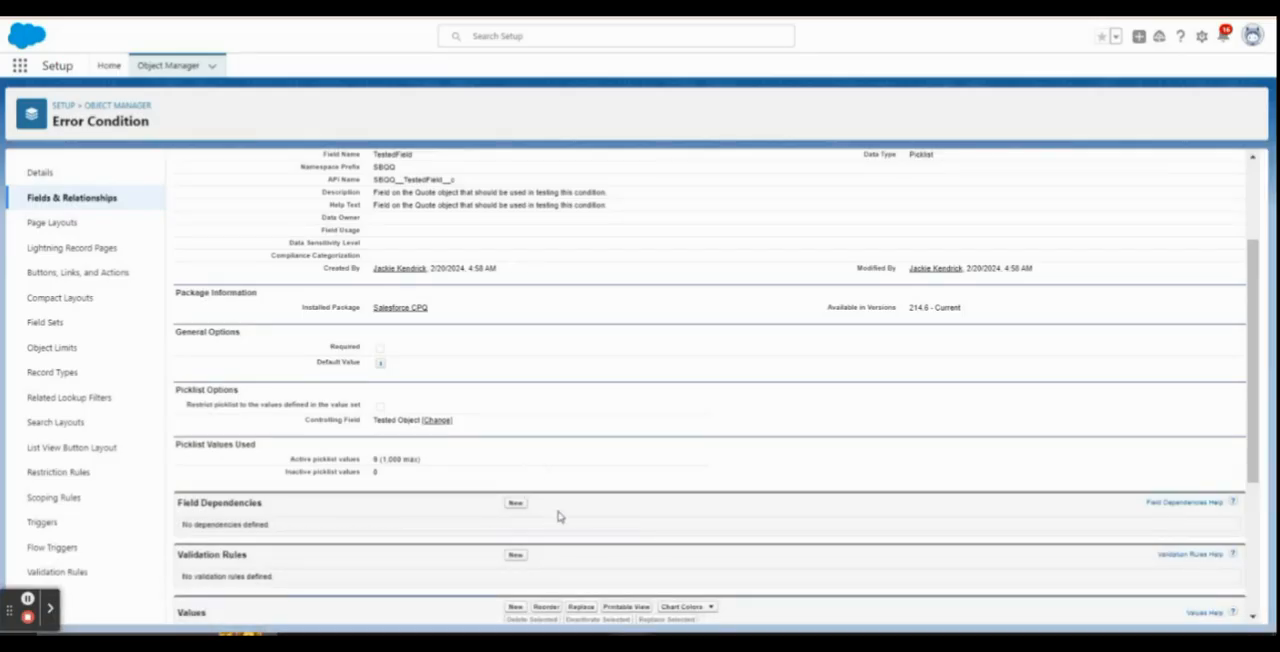
# Examine the field dependency between Tested Object and Tested Field in Setup, then return to the error condition form
pyautogui.click(259, 396)
pyautogui.click(437, 422)
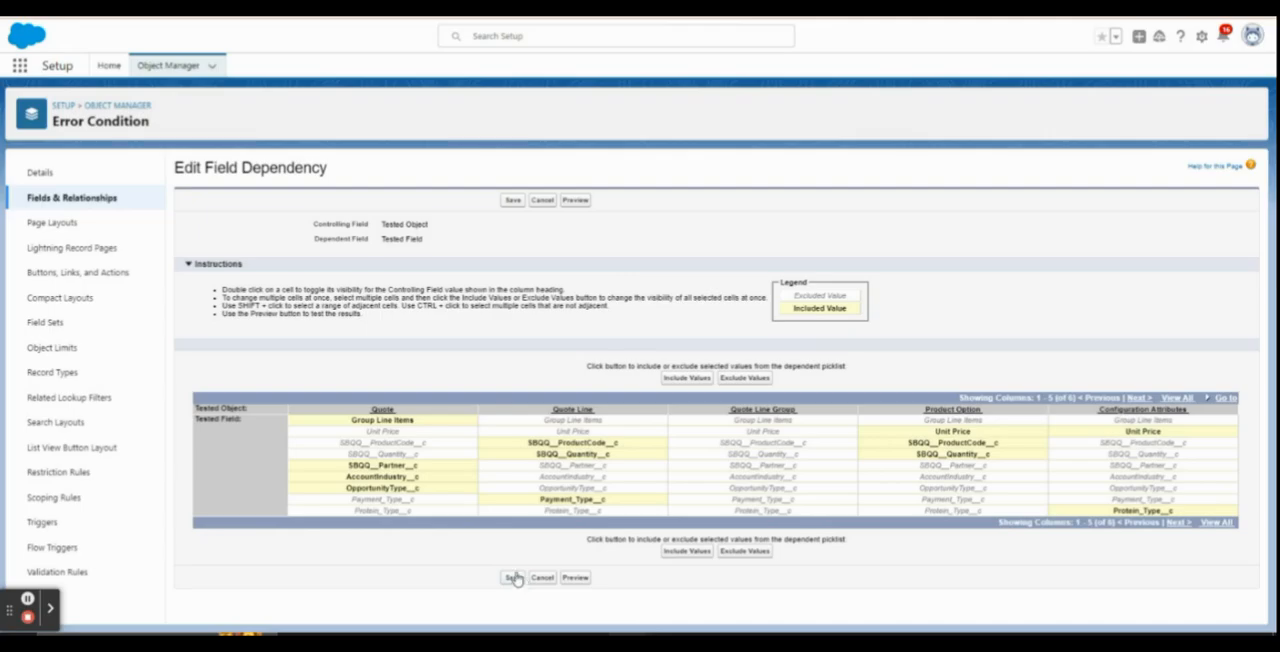
pyautogui.click(550, 8)
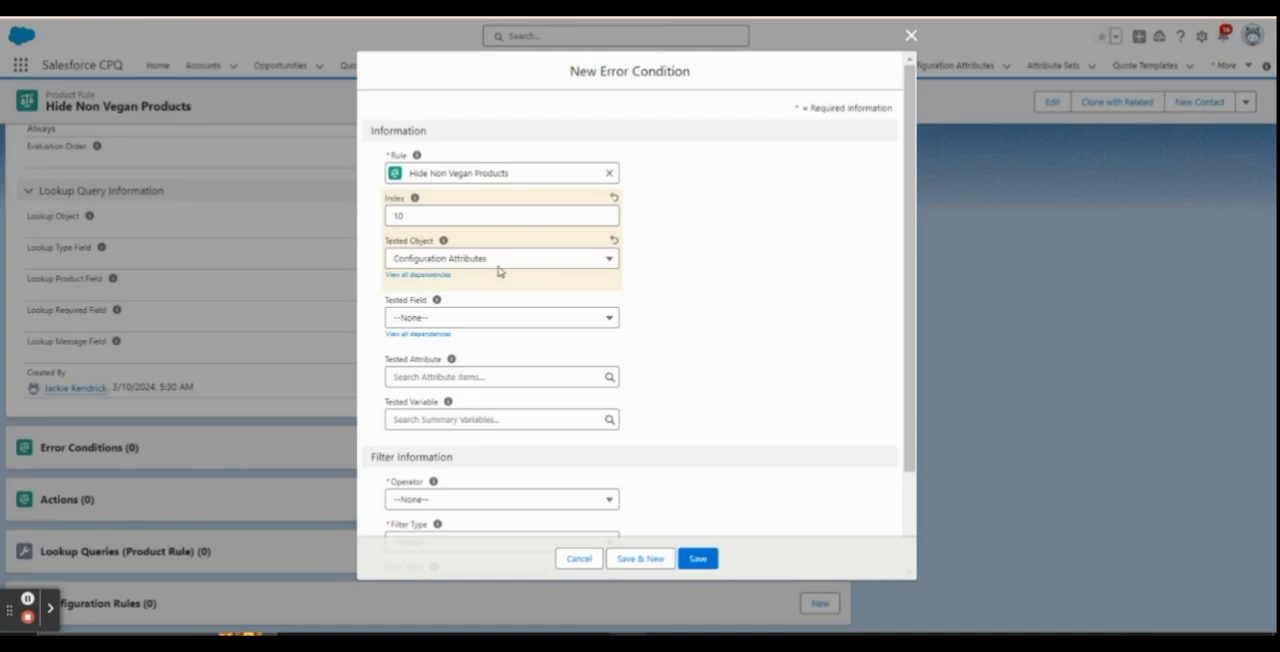
# Set the error condition's Tested Field to Protein_Type__c
pyautogui.click(474, 318)
pyautogui.click(483, 398)
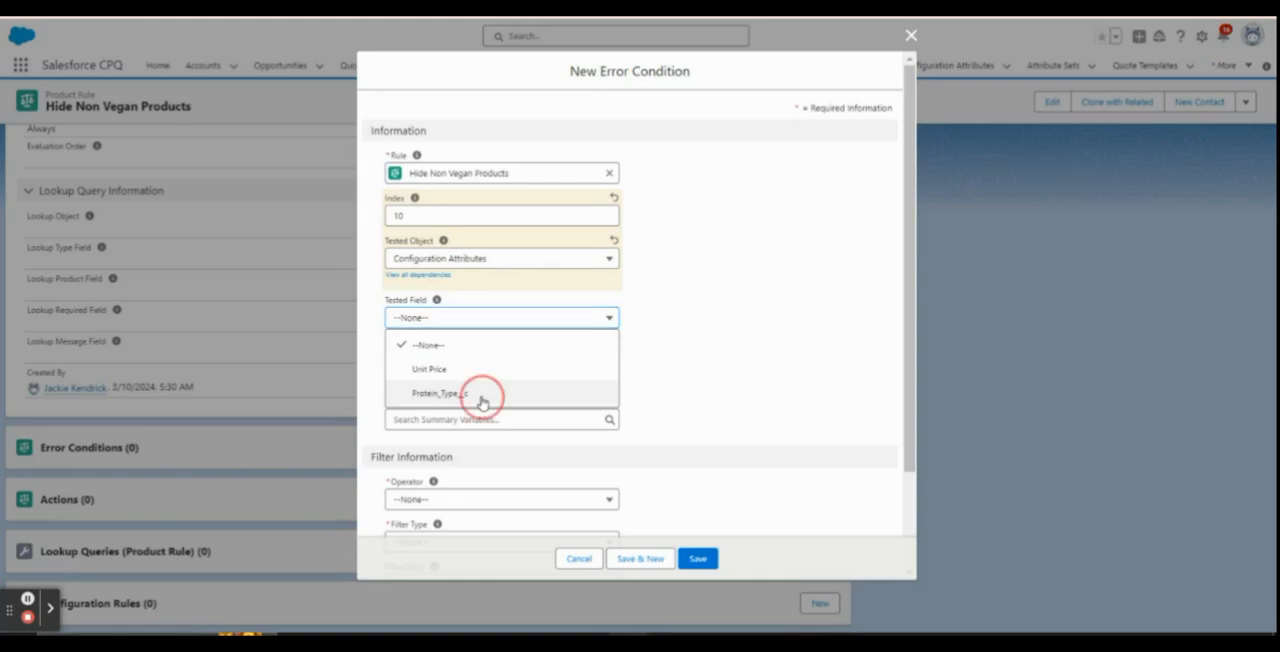
pyautogui.scroll(-2, 695, 345)
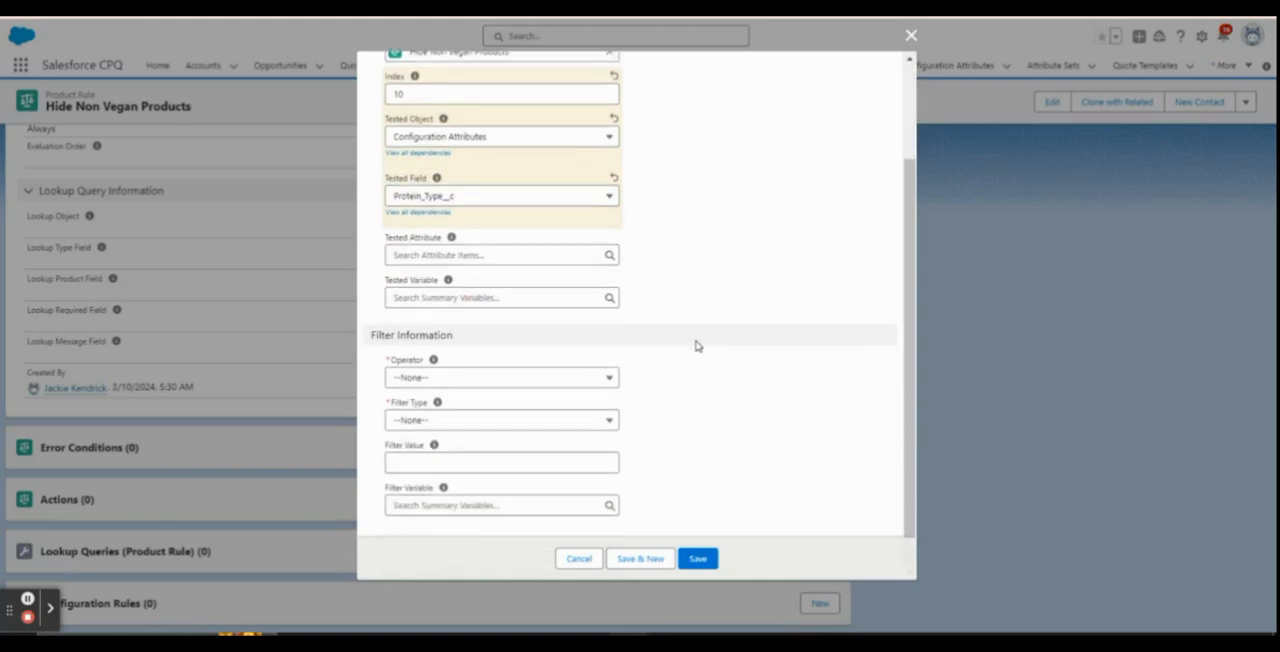
pyautogui.scroll(2, 697, 346)
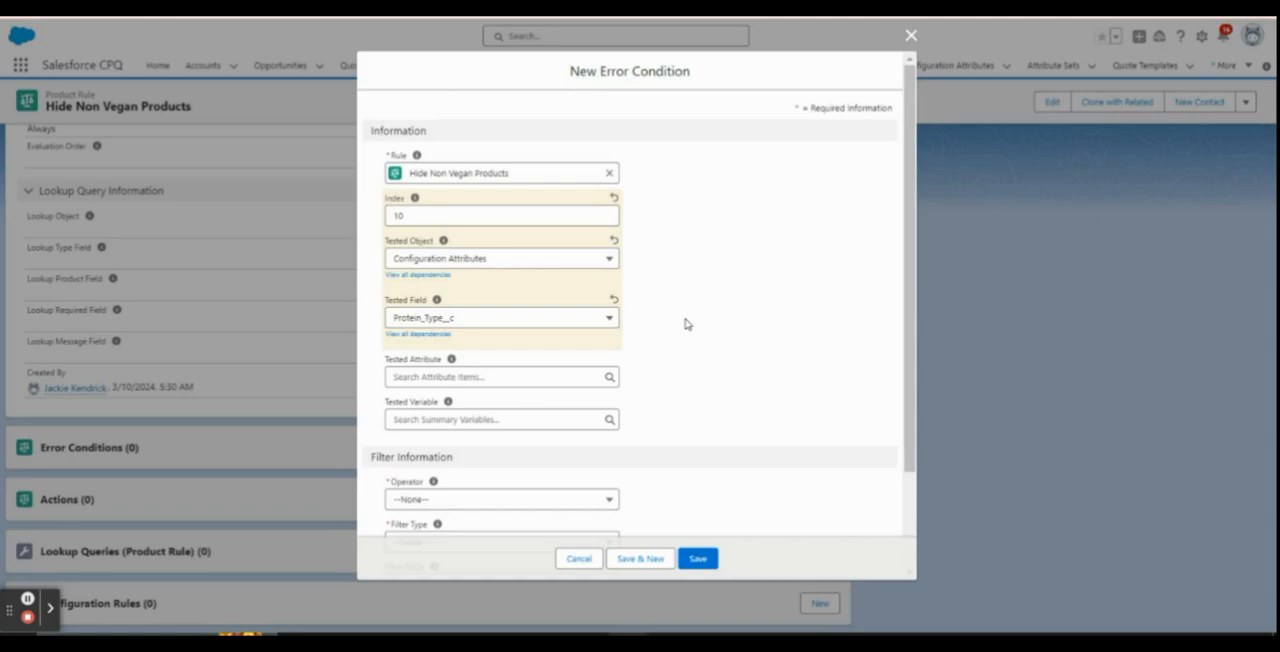
pyautogui.scroll(-2, 687, 324)
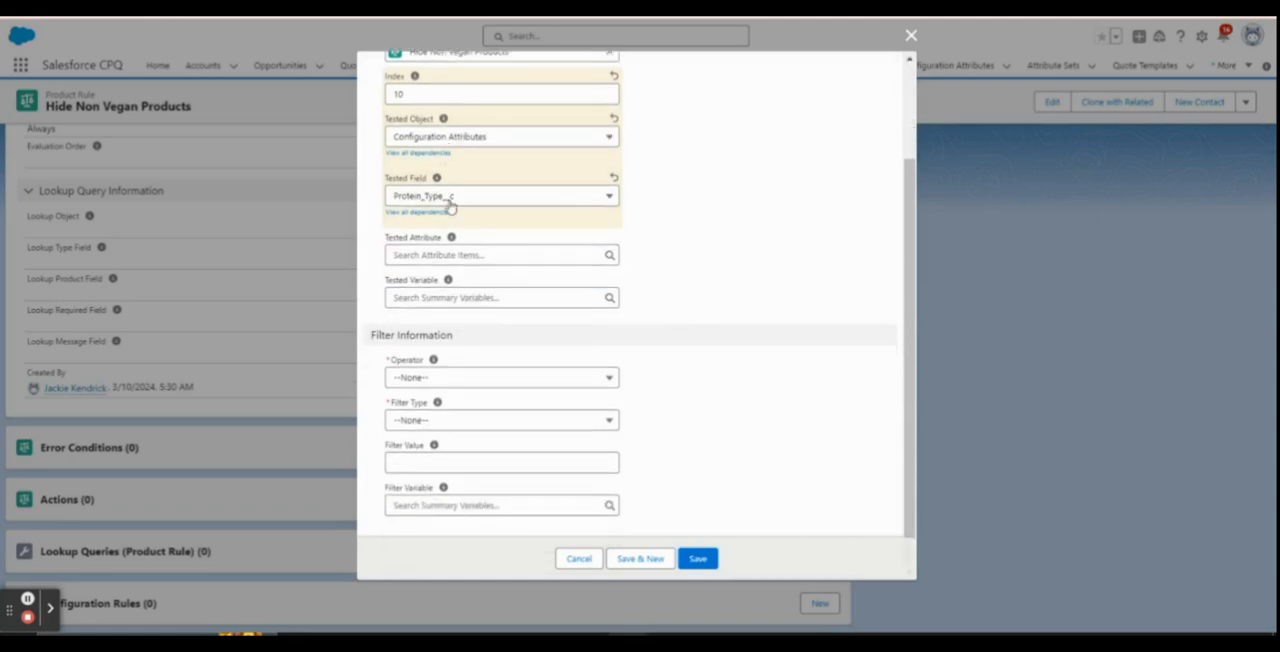
# Set the error condition's Operator to equals and its Filter Type to Value
pyautogui.click(448, 377)
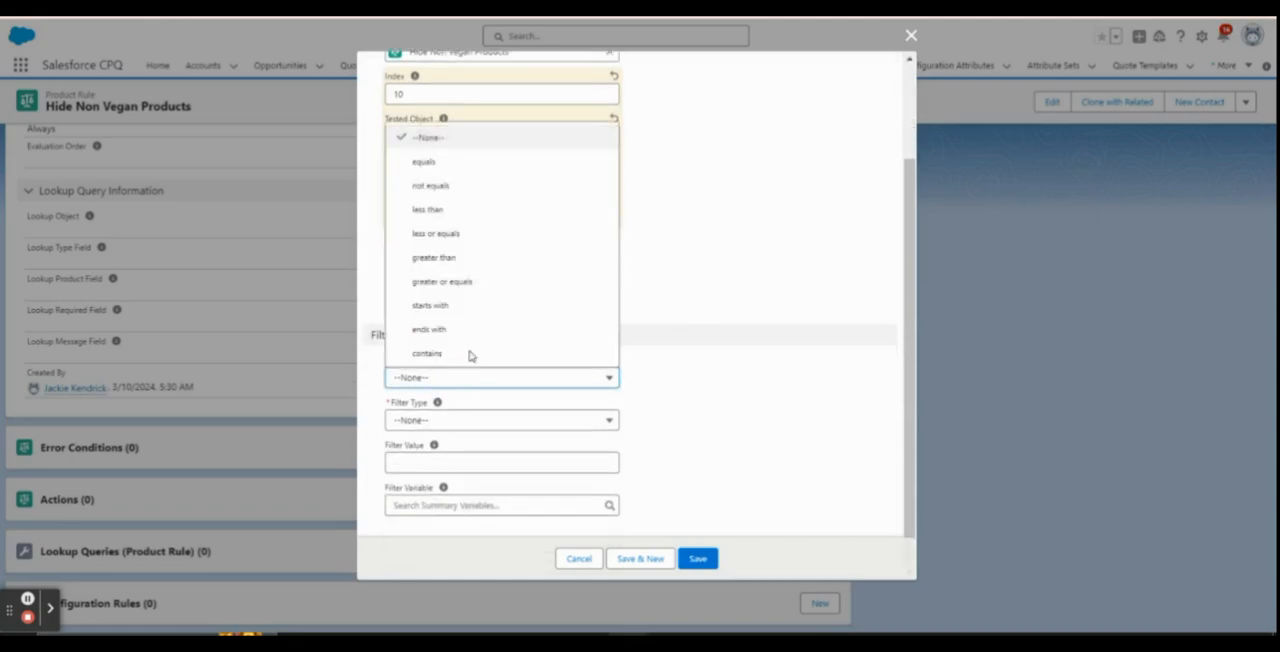
pyautogui.click(443, 163)
pyautogui.click(475, 421)
pyautogui.click(474, 496)
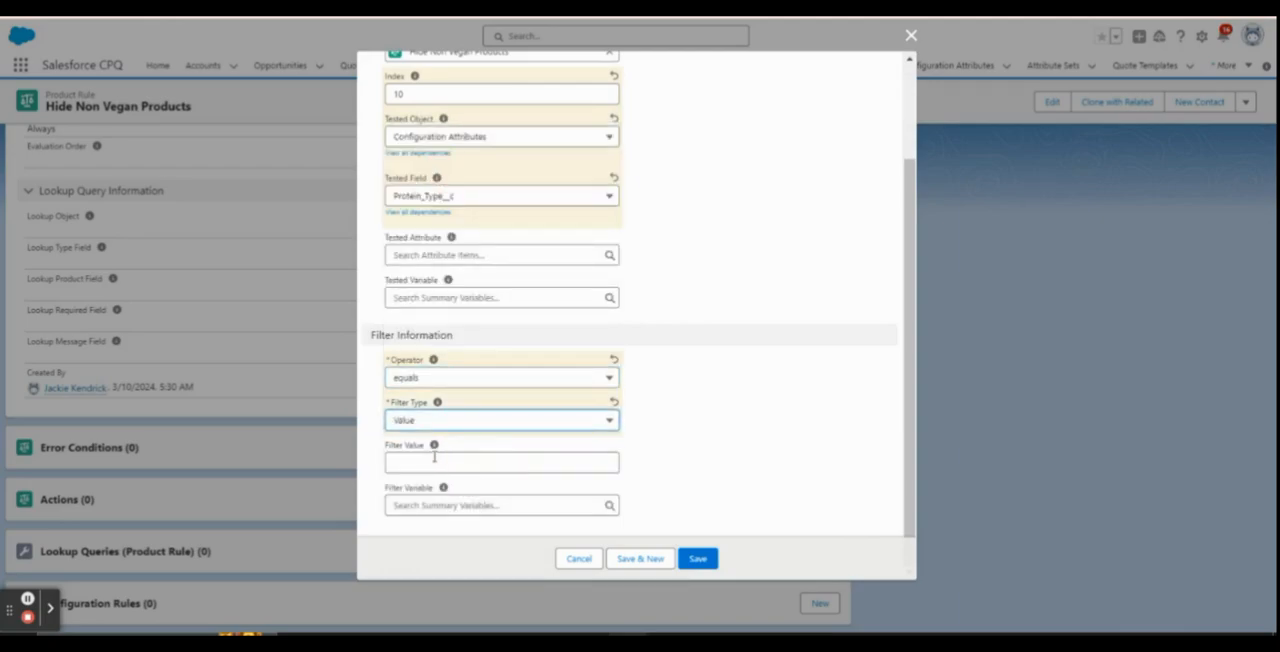
# Set the error condition's Filter Value to Protein and save the error condition
pyautogui.click(430, 461)
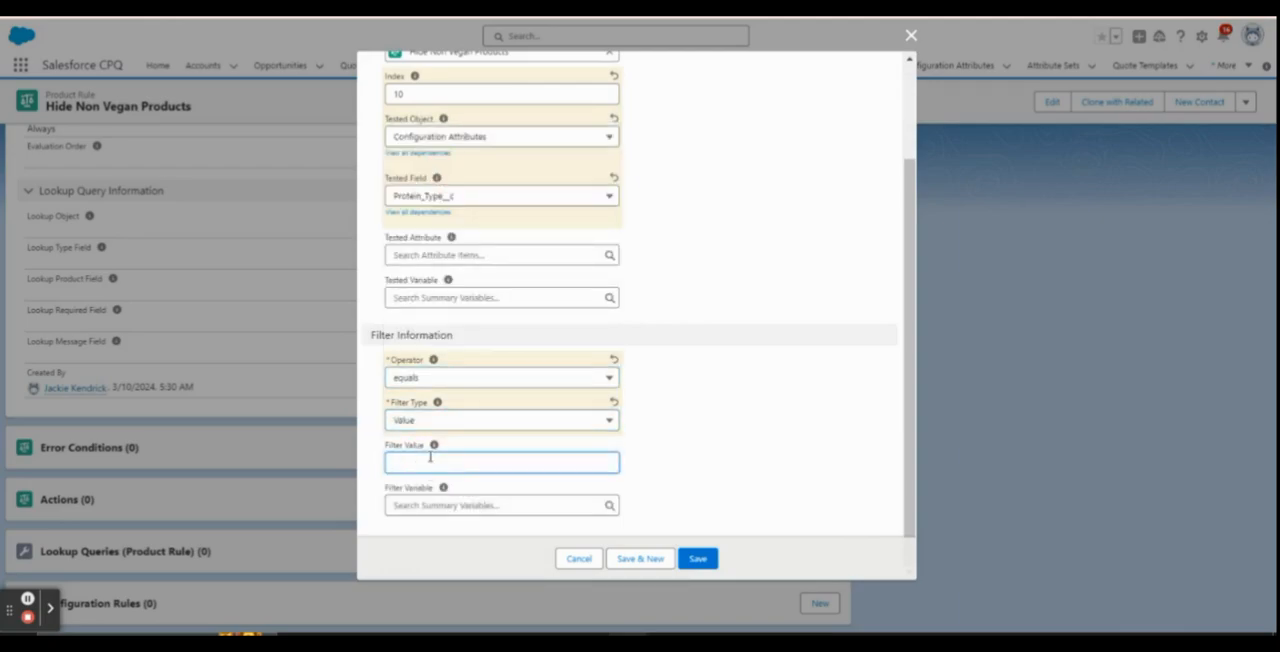
pyautogui.write('Pl')
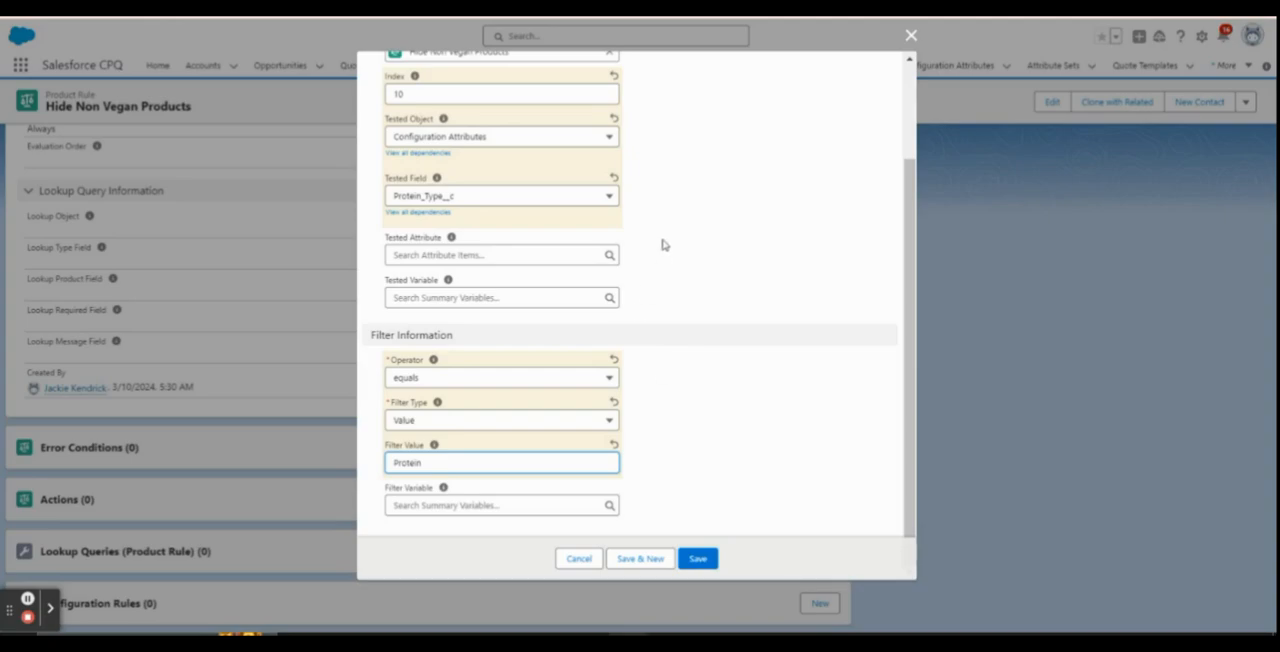
pyautogui.scroll(3, 650, 238)
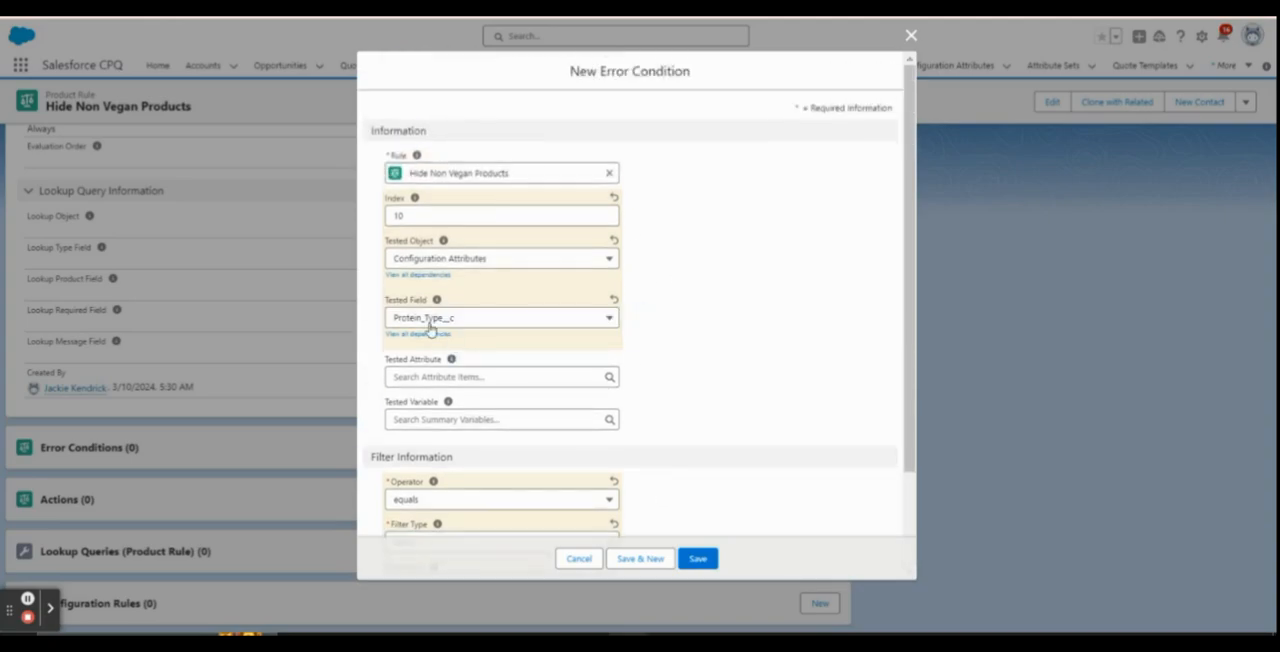
pyautogui.scroll(-2, 569, 414)
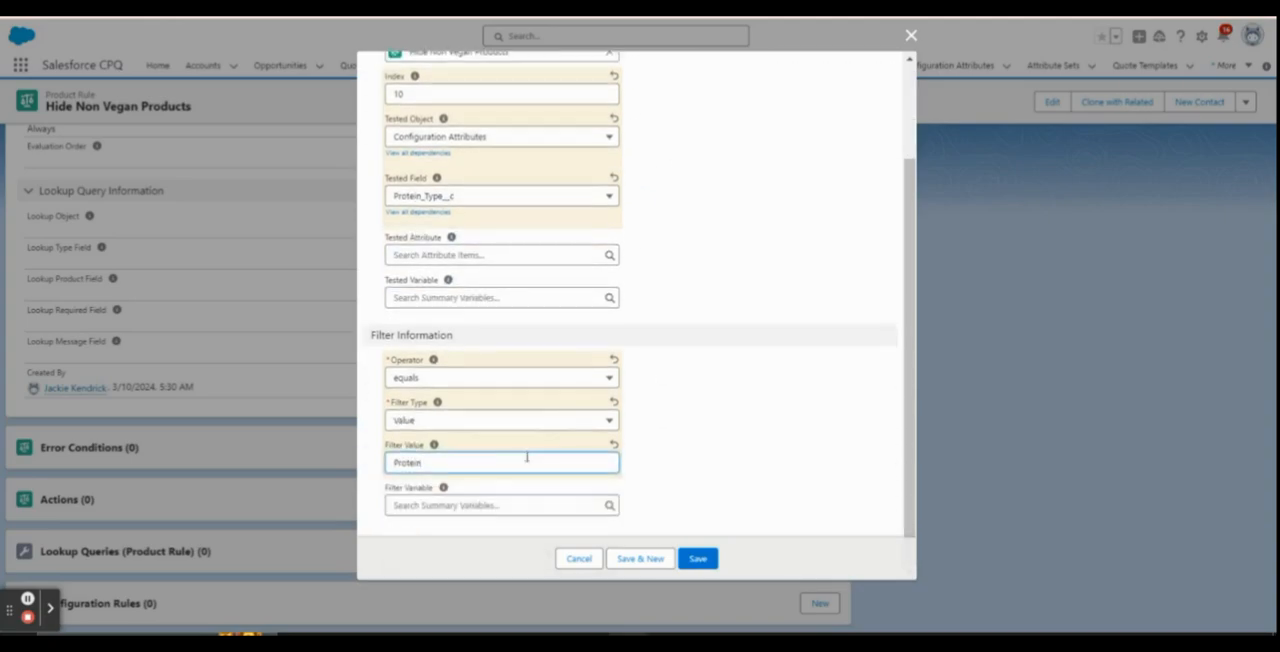
pyautogui.click(702, 559)
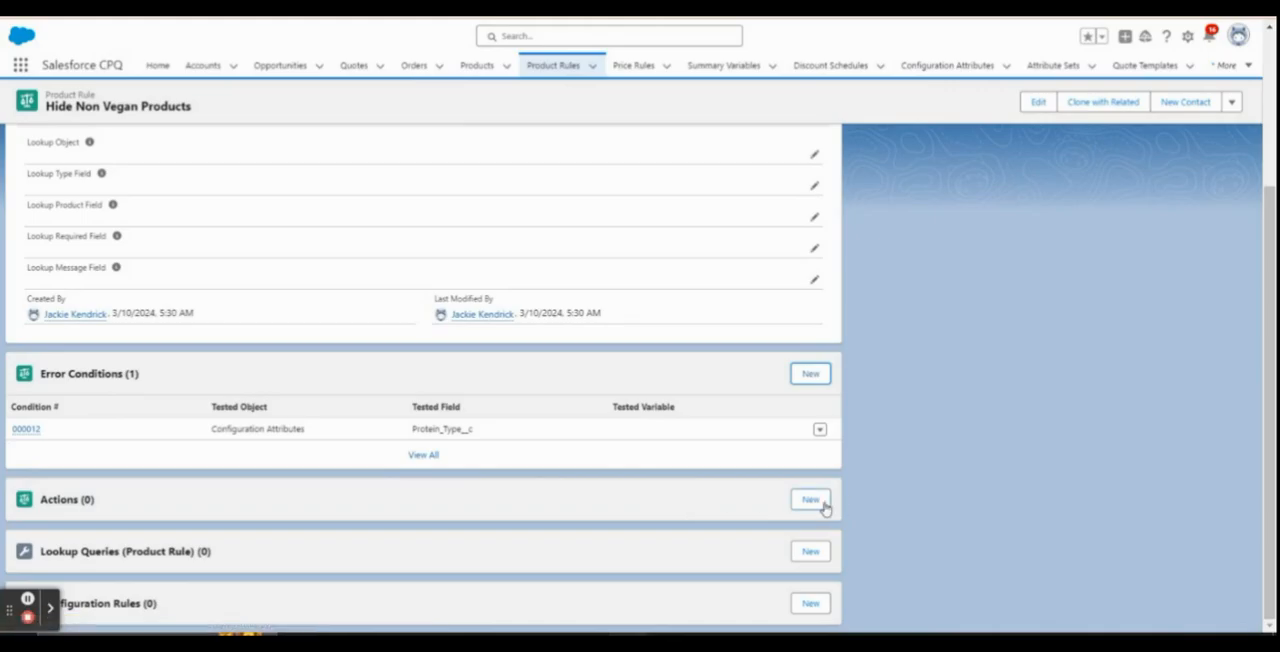
# Add a product action of type Hide & Remove for the Octopus Hot Dog product to the rule and save it
pyautogui.click(806, 499)
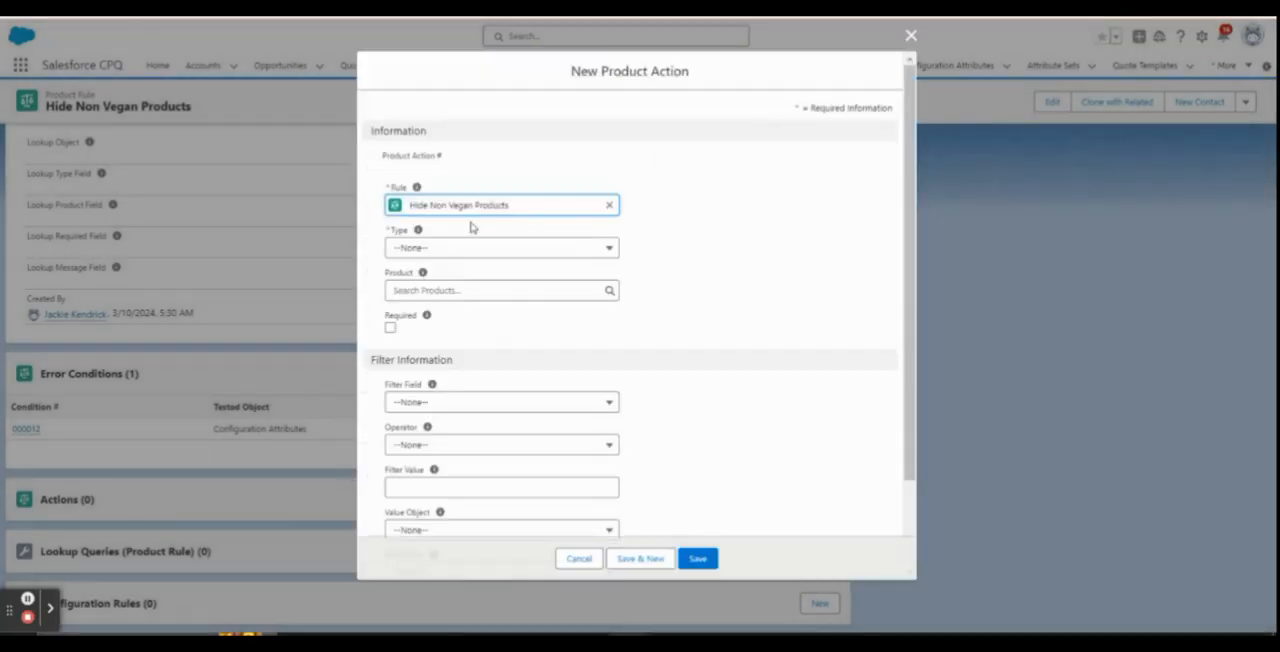
pyautogui.click(432, 251)
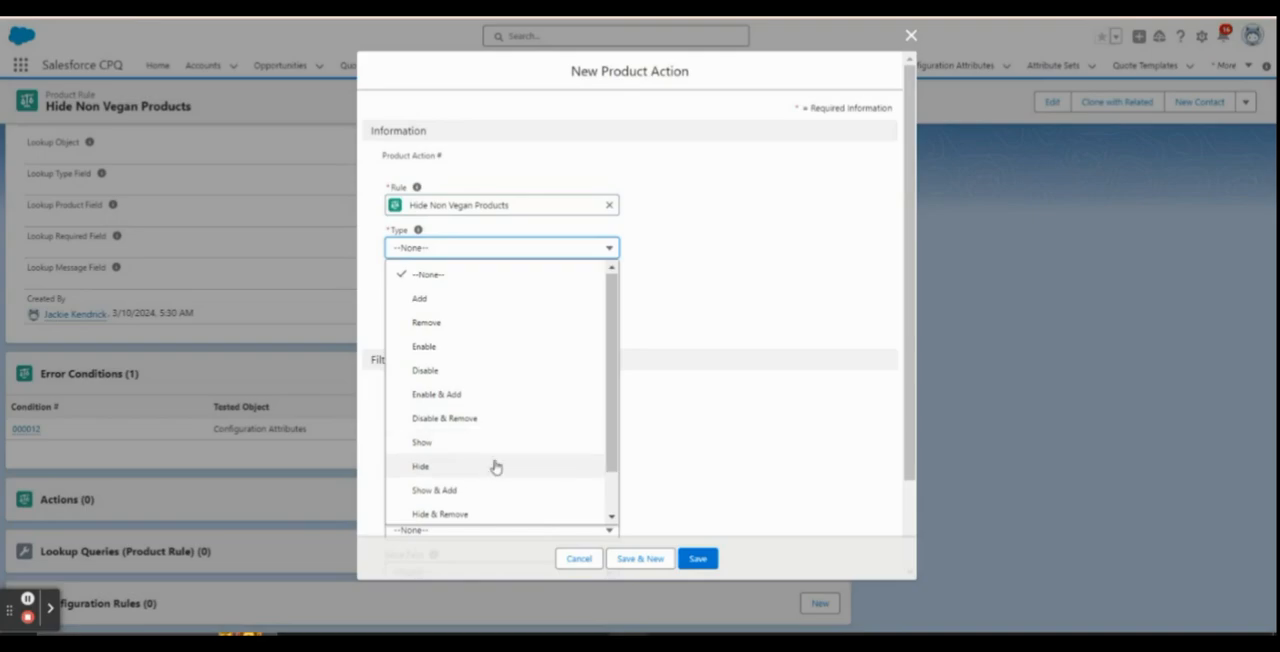
pyautogui.scroll(-1, 480, 468)
pyautogui.click(445, 466)
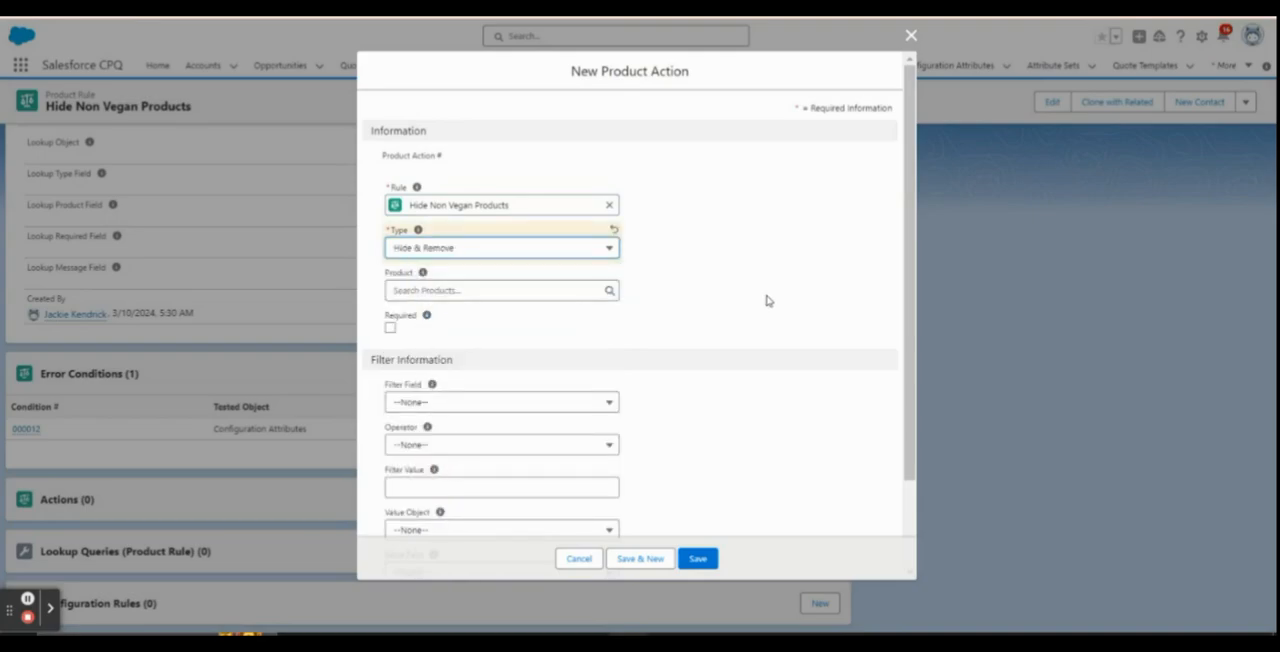
pyautogui.click(494, 292)
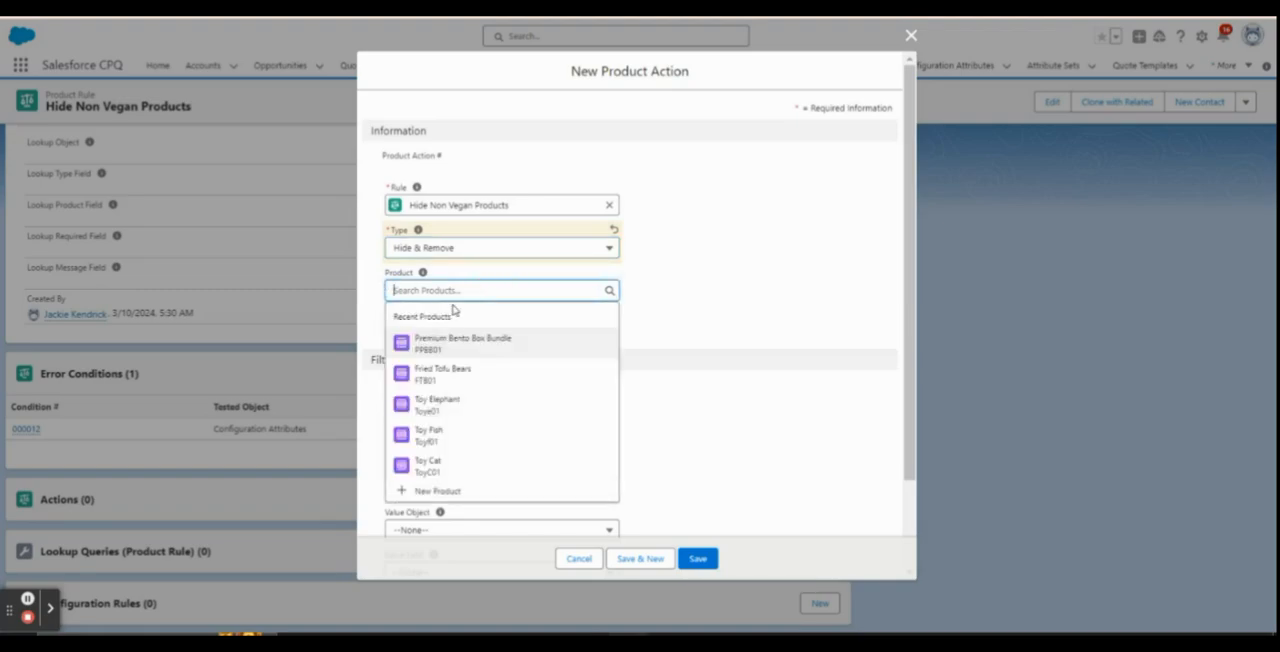
pyautogui.write('hot')
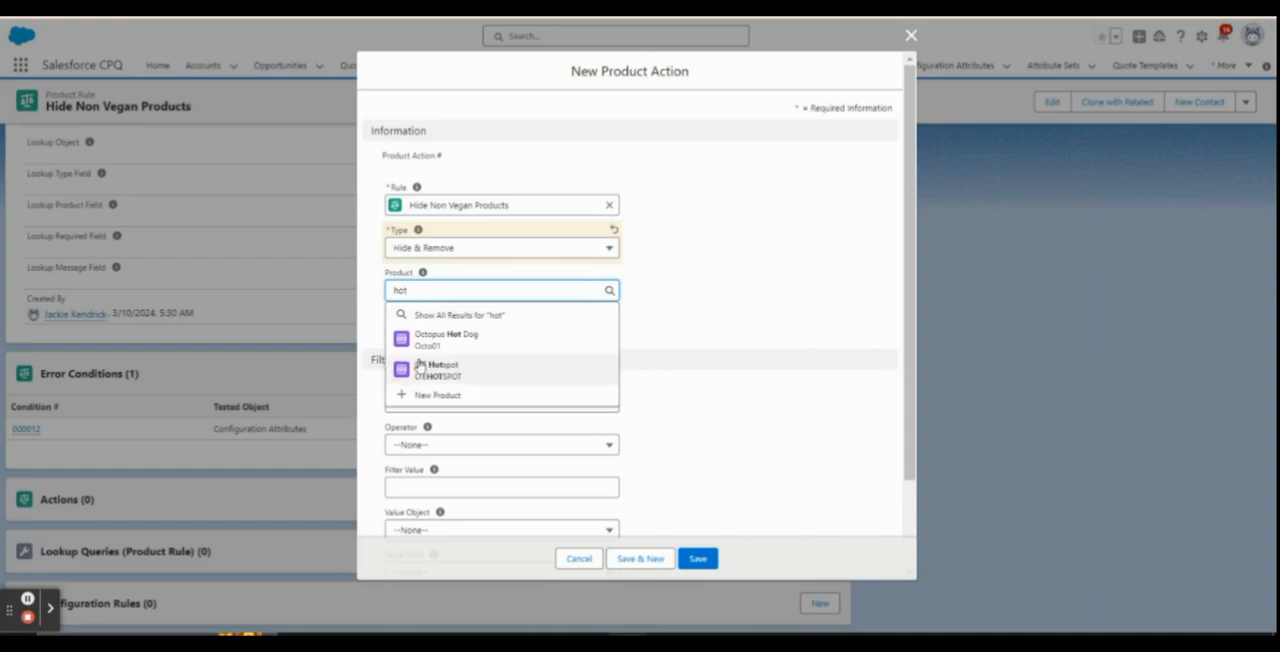
pyautogui.click(480, 336)
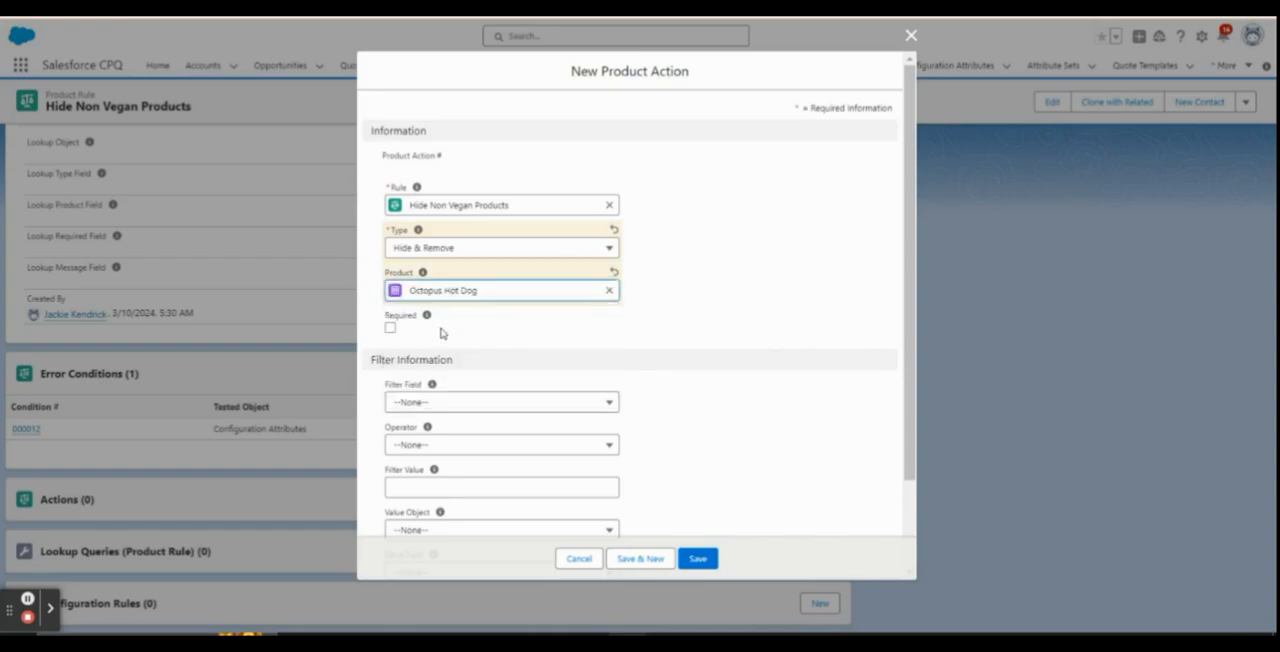
pyautogui.scroll(-2, 674, 358)
pyautogui.scroll(2, 680, 360)
pyautogui.click(698, 558)
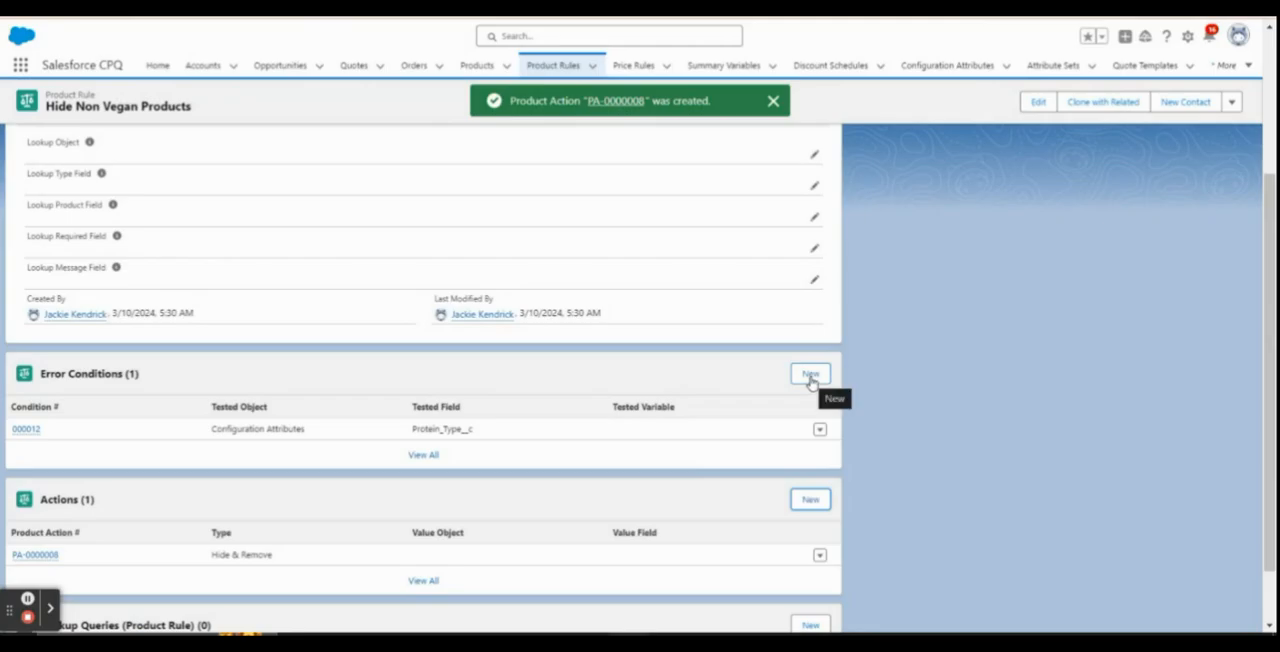
# Add another product action of type Hide & Remove for the Face Shaped Chicken product and save it
pyautogui.click(811, 375)
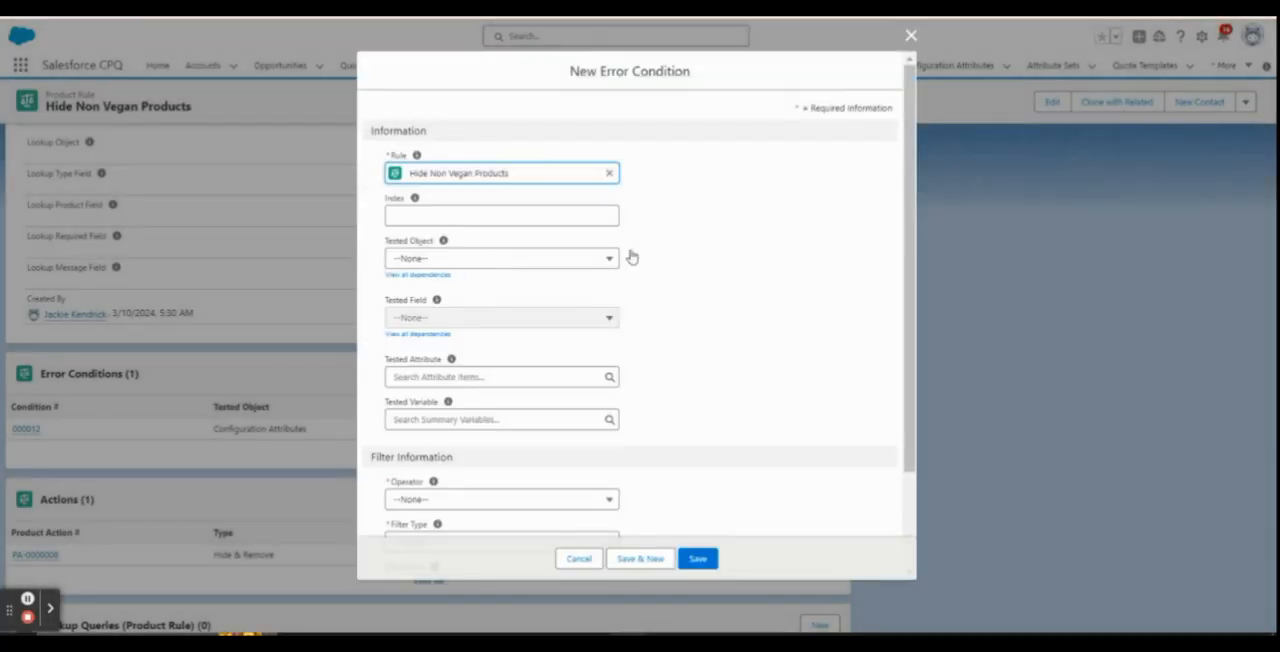
pyautogui.click(910, 36)
pyautogui.scroll(-1, 766, 454)
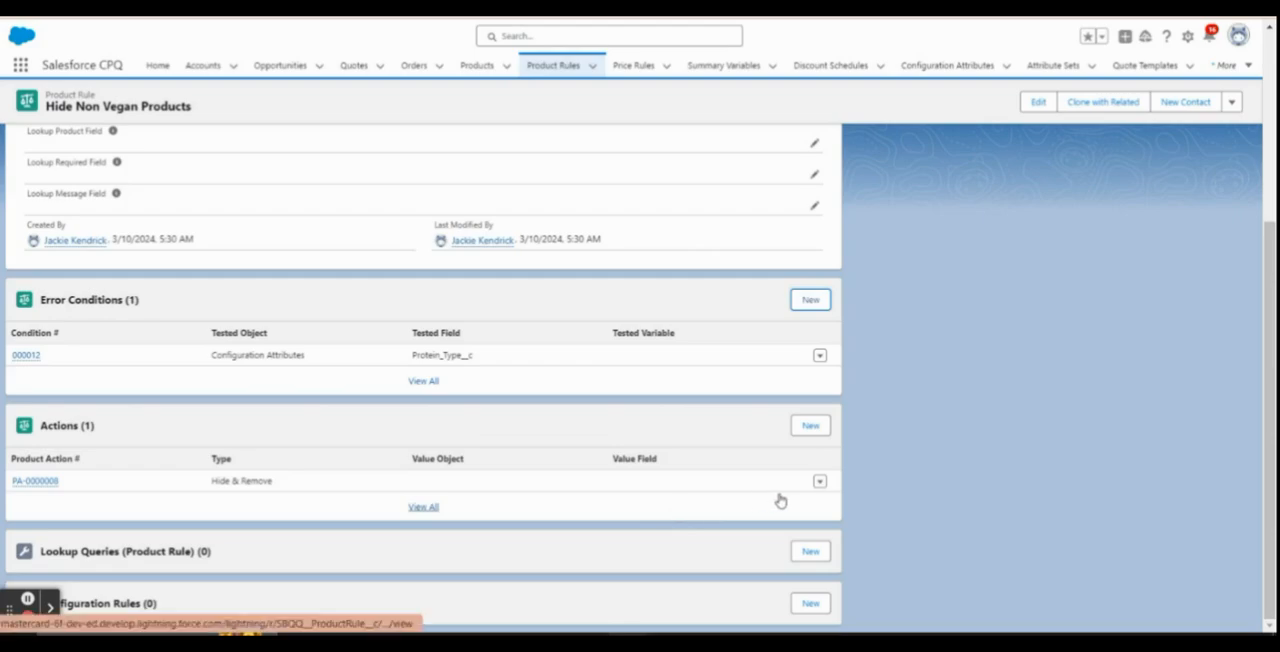
pyautogui.click(810, 425)
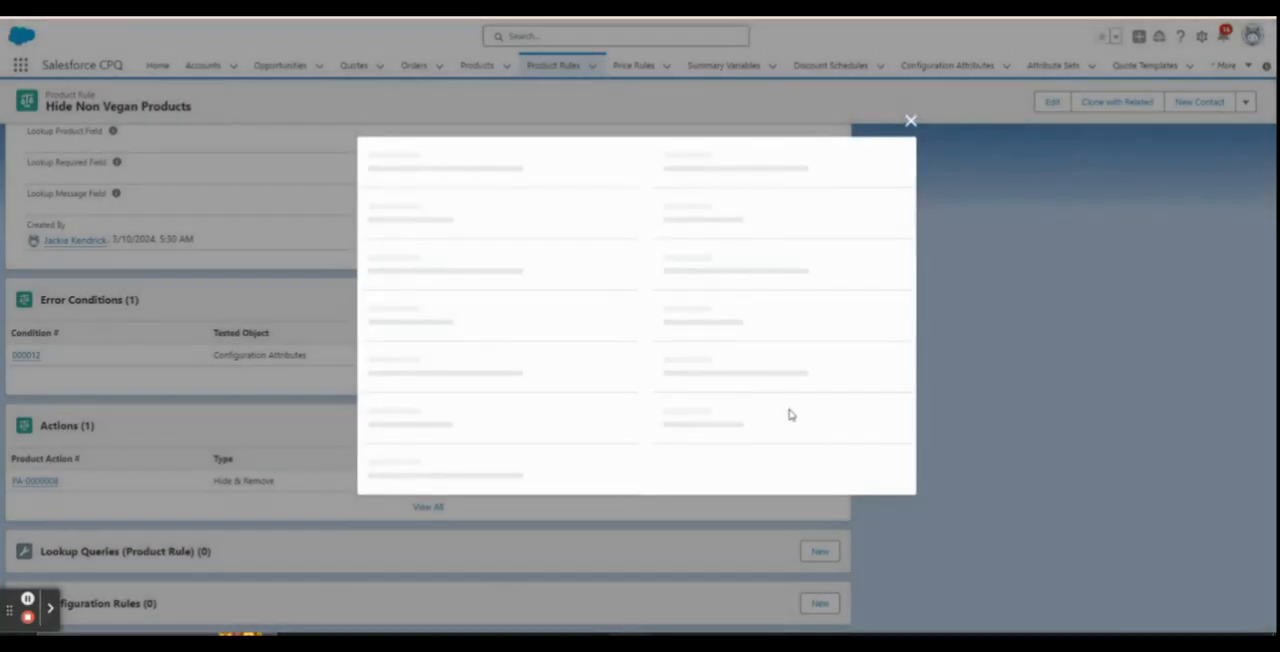
pyautogui.click(423, 249)
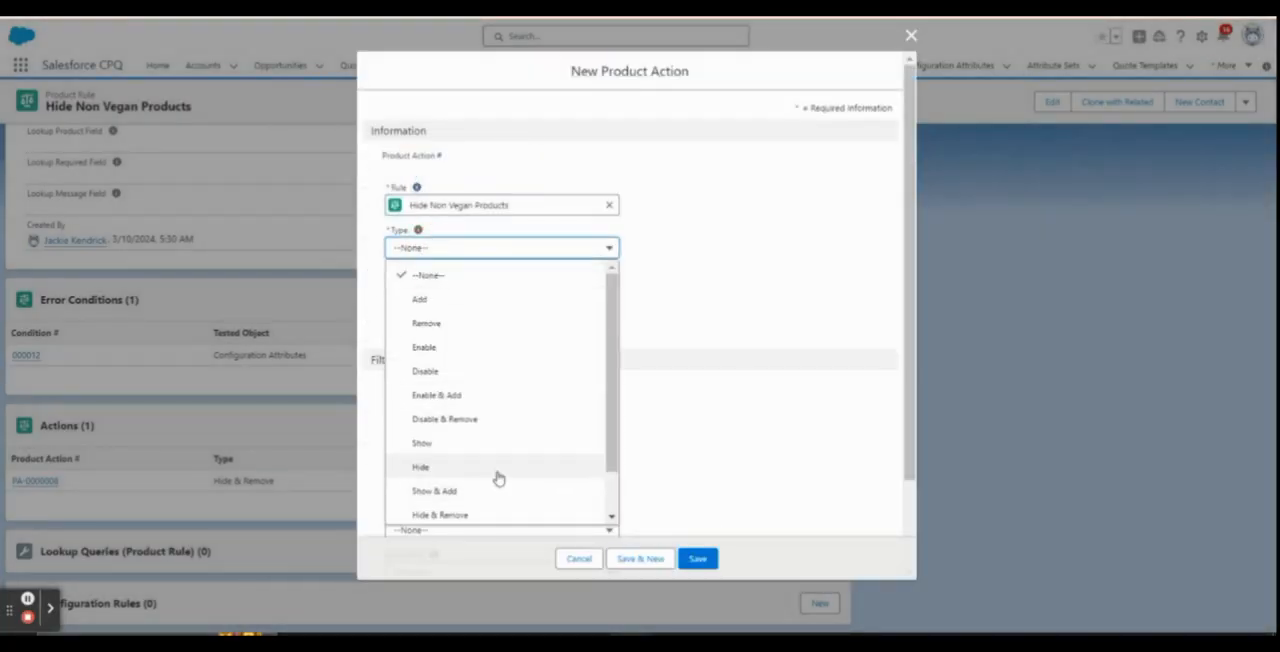
pyautogui.scroll(-1, 503, 460)
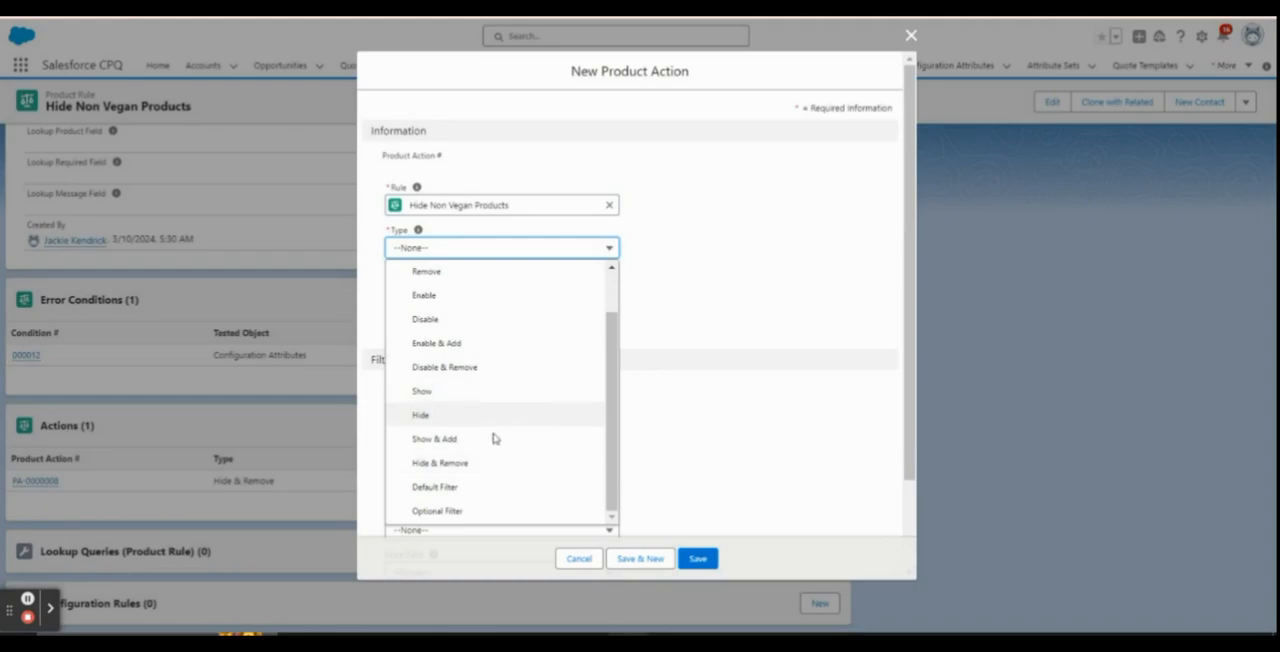
pyautogui.click(483, 464)
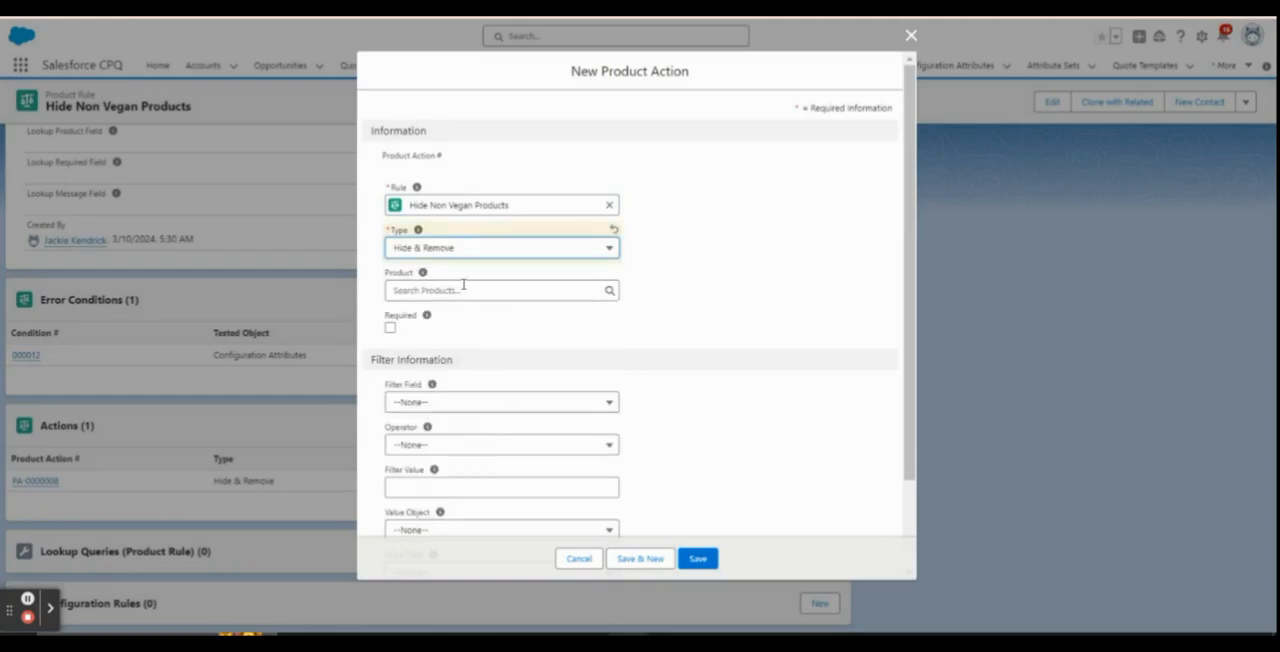
pyautogui.click(463, 288)
pyautogui.write('hi')
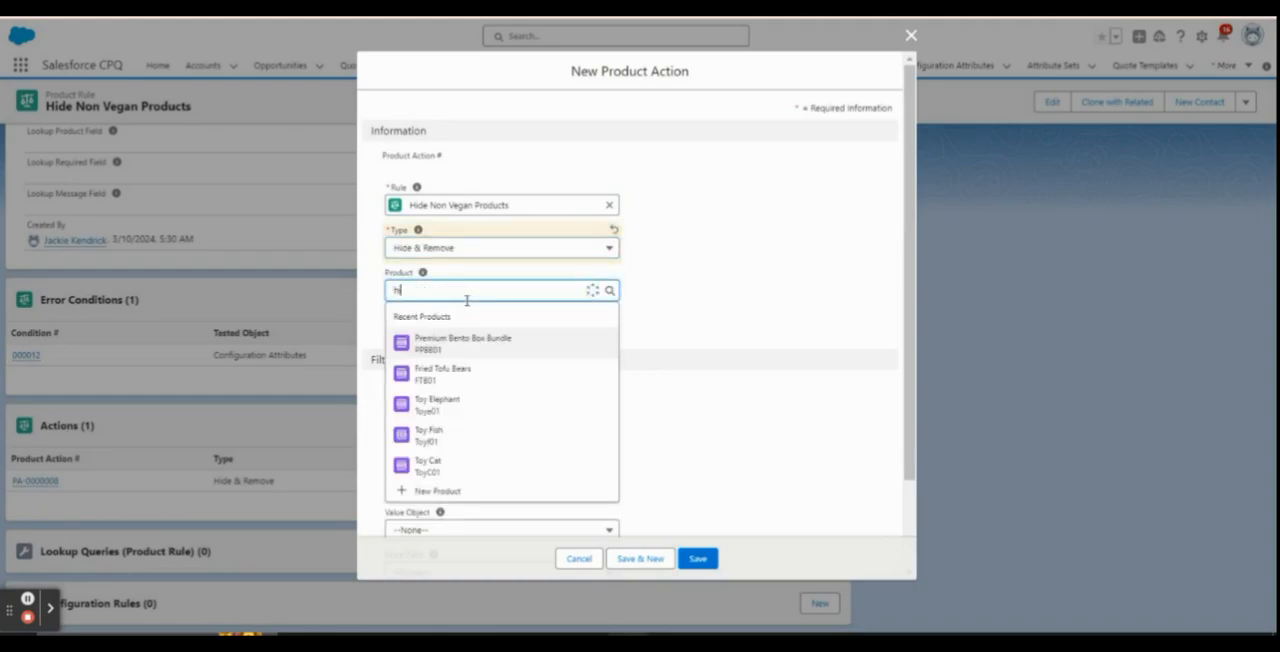
pyautogui.click(508, 368)
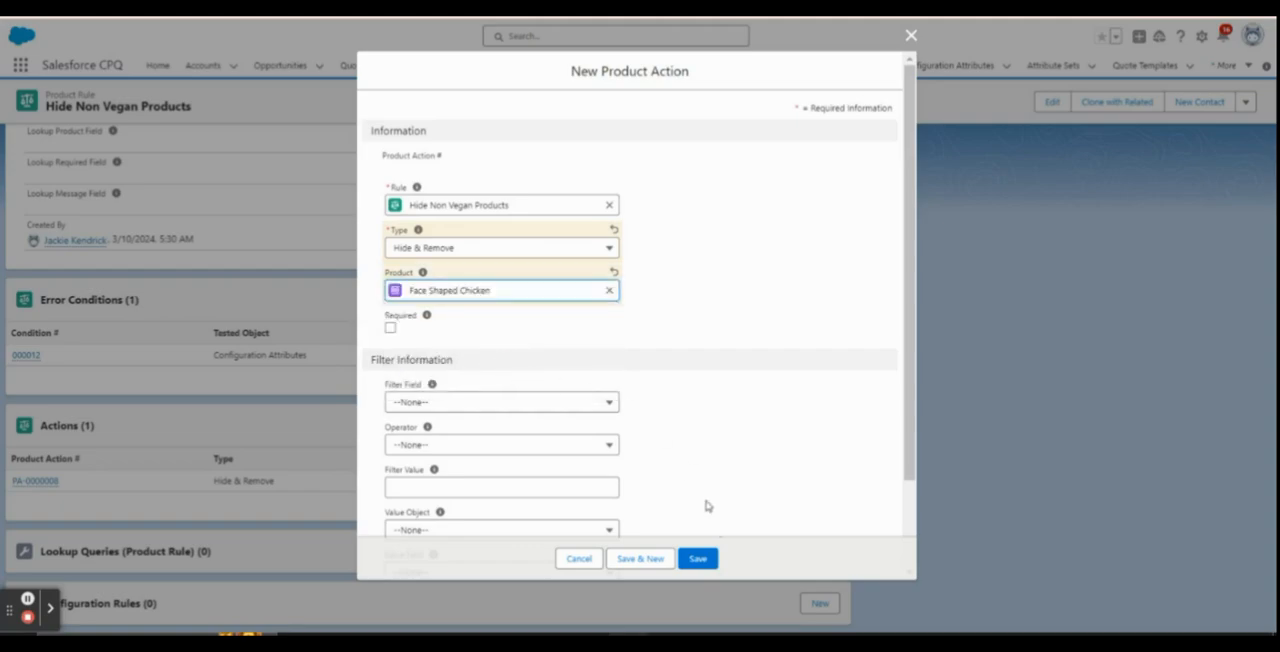
pyautogui.click(700, 560)
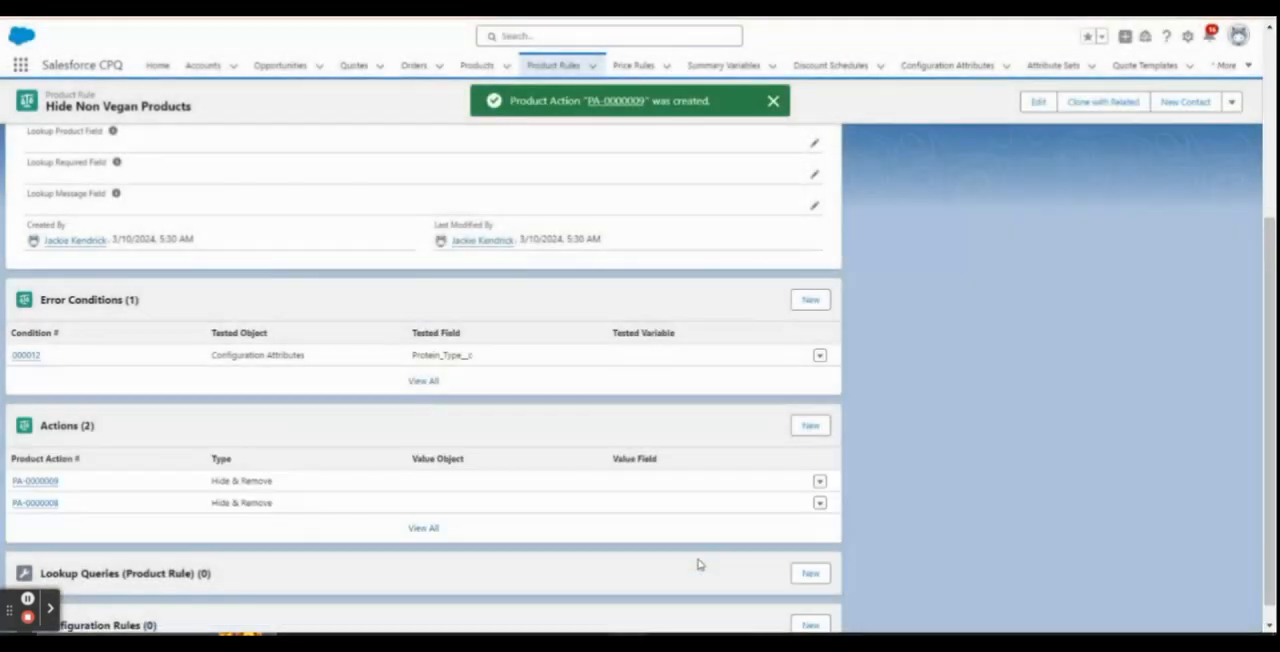
# Create an active configuration rule that applies Hide Non Vegan Products to the Premium Bento Box Bundle
pyautogui.scroll(3, 280, 363)
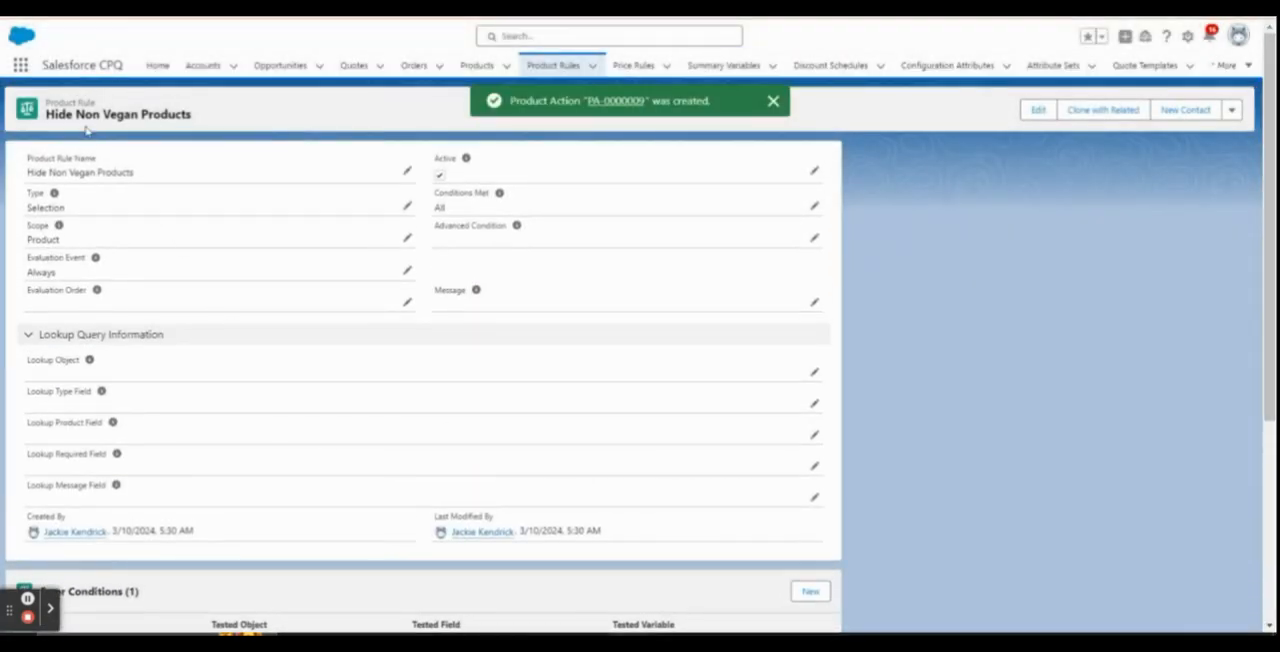
pyautogui.scroll(-3, 100, 180)
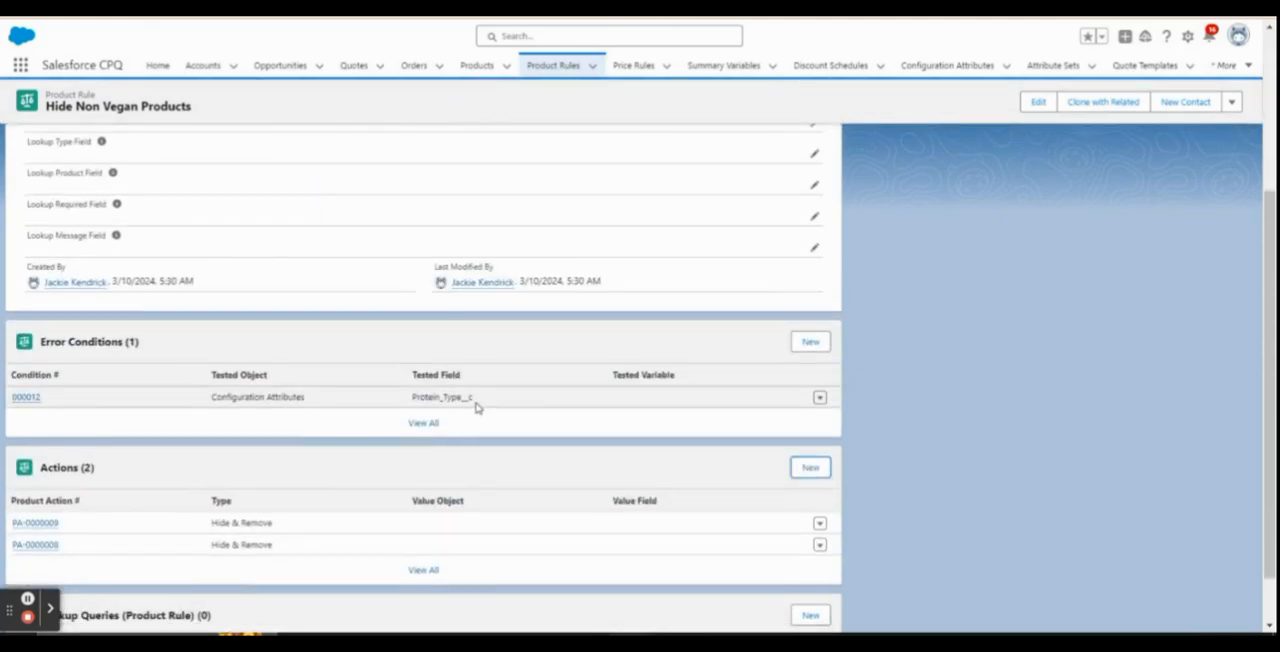
pyautogui.scroll(-1, 470, 405)
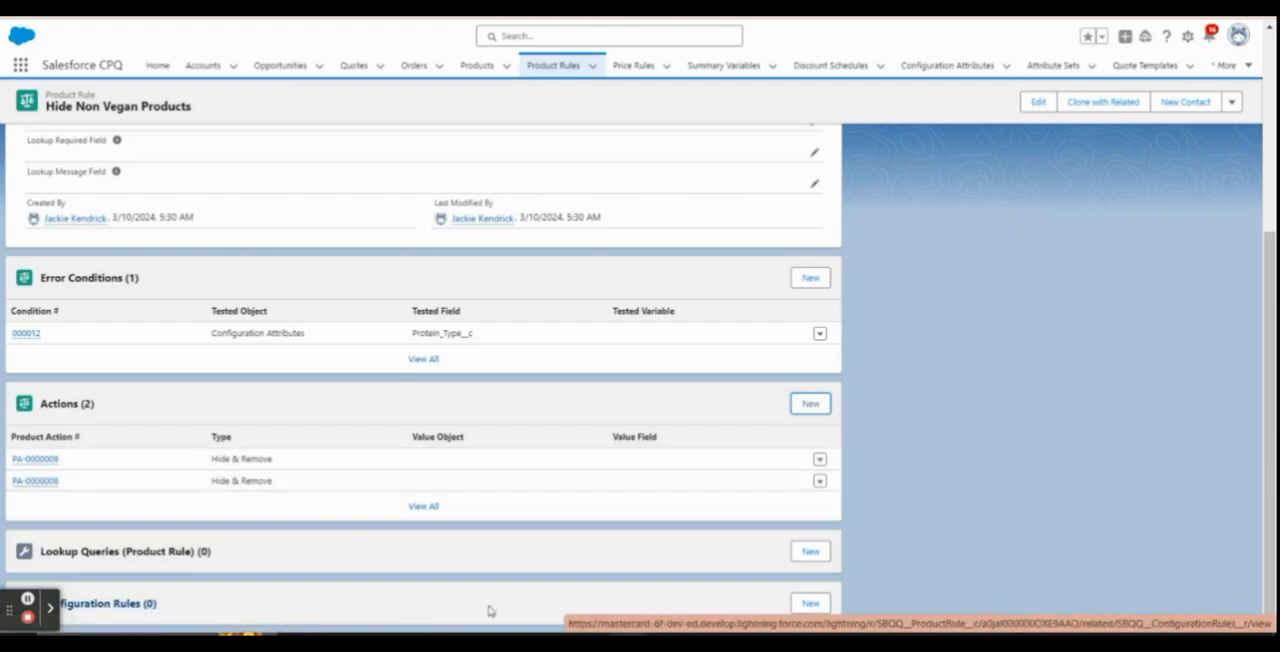
pyautogui.click(811, 604)
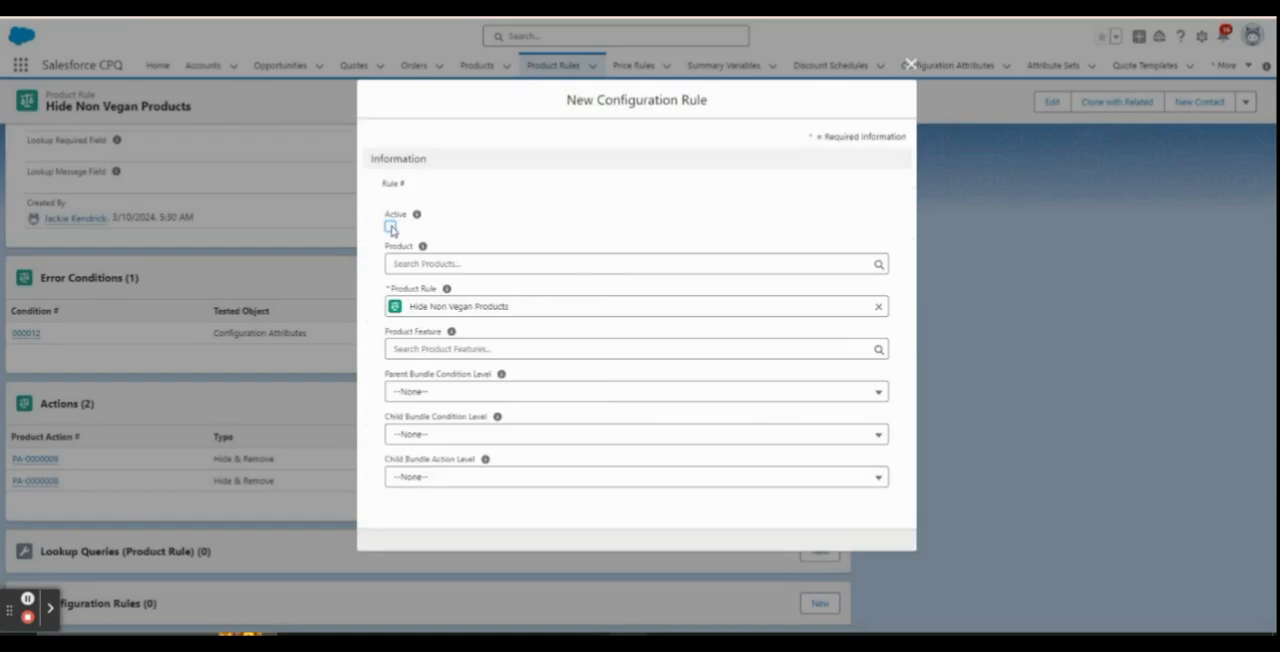
pyautogui.click(391, 227)
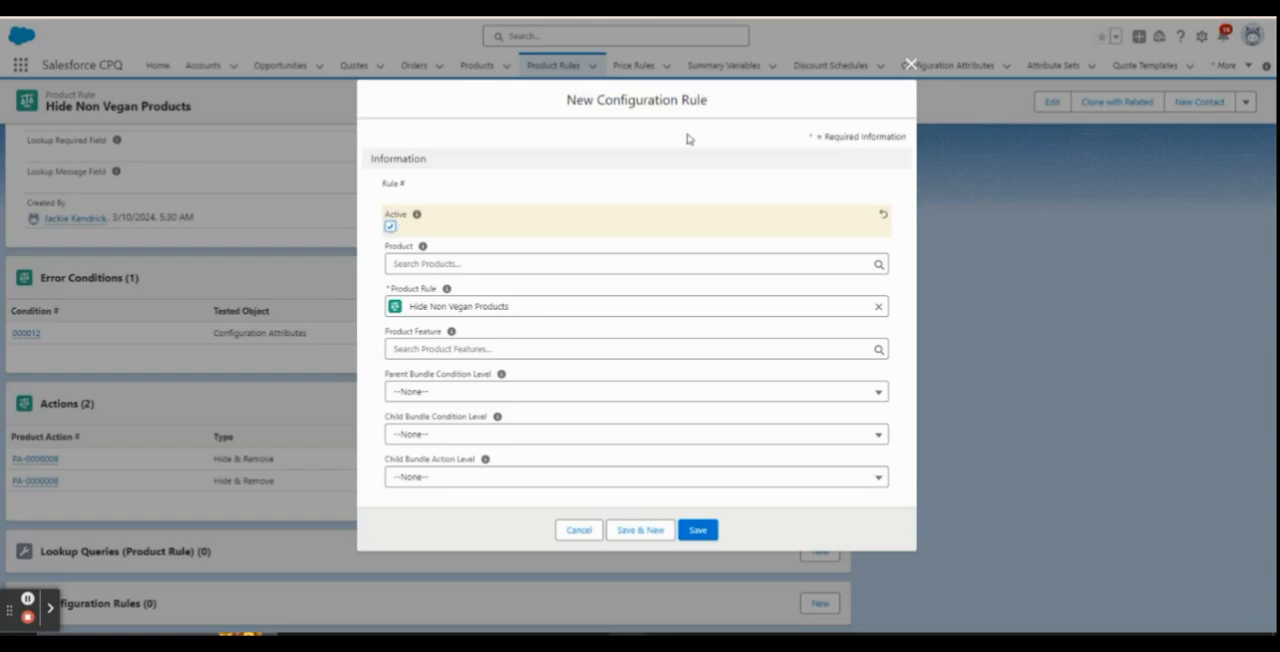
pyautogui.moveTo(568, 100); pyautogui.dragTo(712, 101)
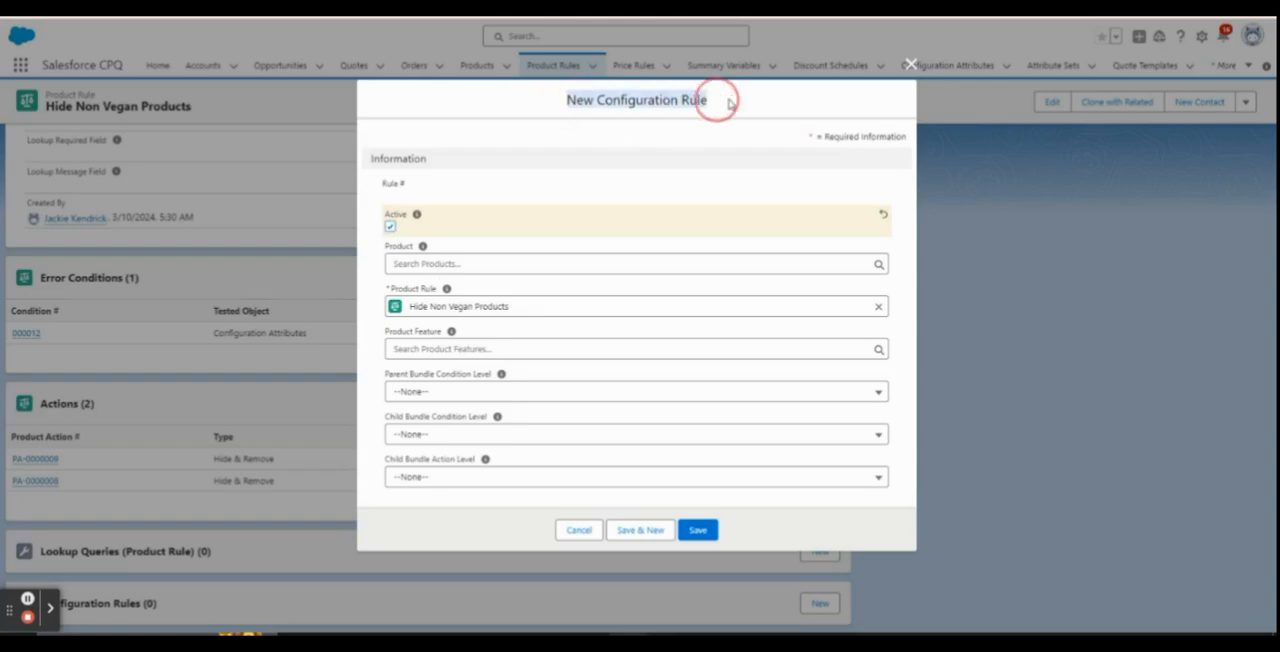
pyautogui.click(443, 267)
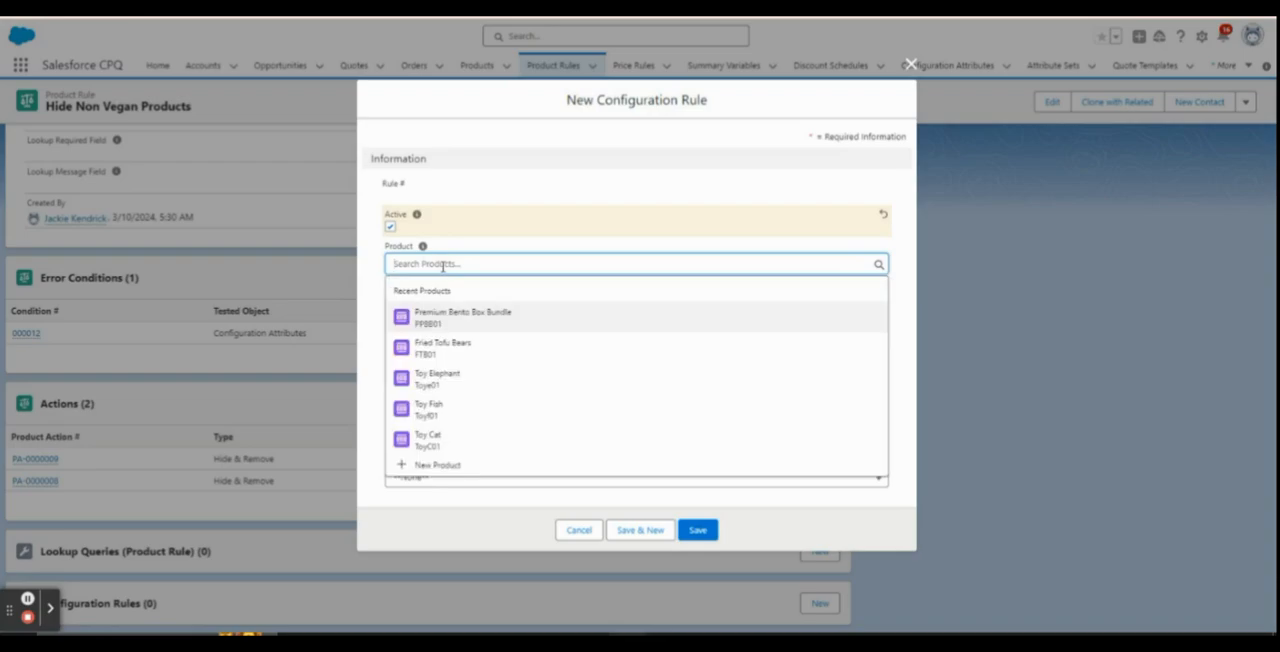
pyautogui.click(453, 318)
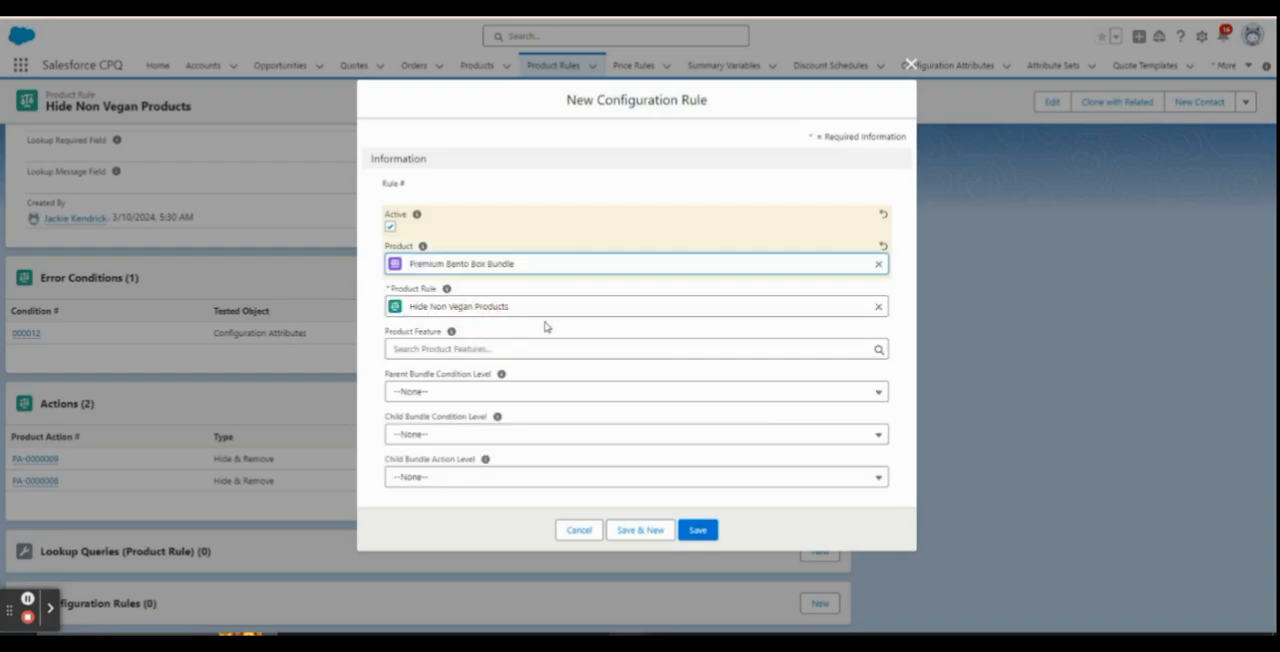
pyautogui.click(704, 533)
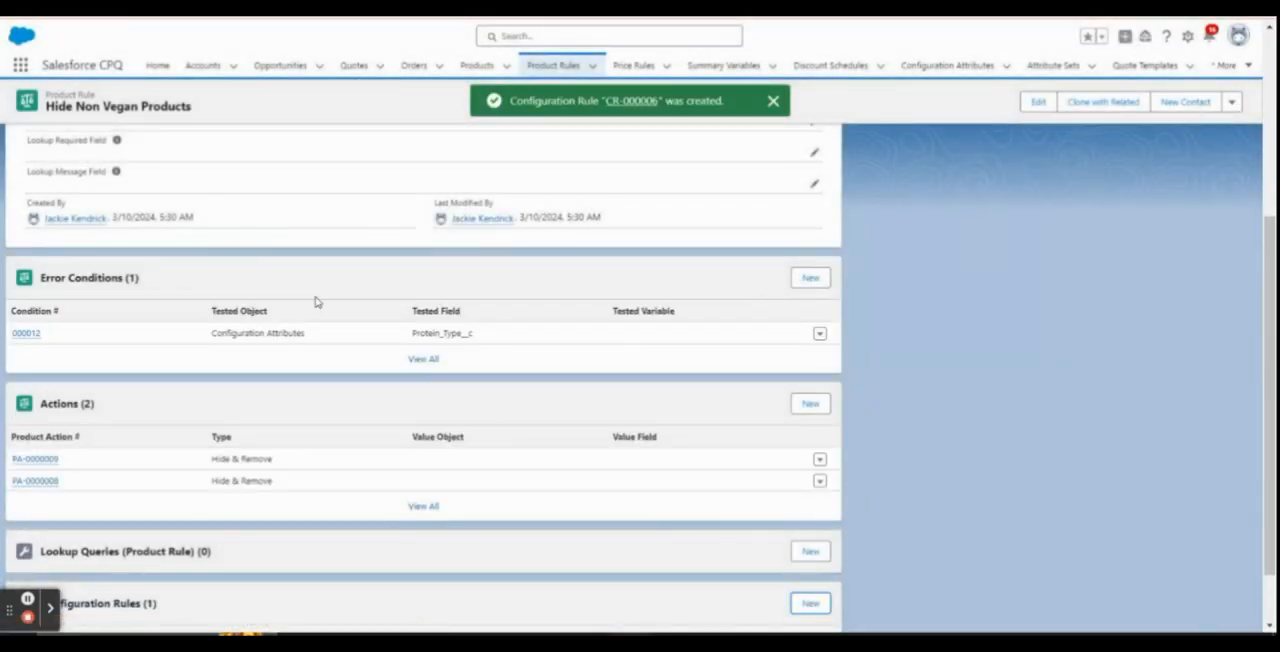
# Switch to the browser tab with the Protein Type attribute and open the recently viewed draft quote from Quotes
pyautogui.scroll(5, 314, 303)
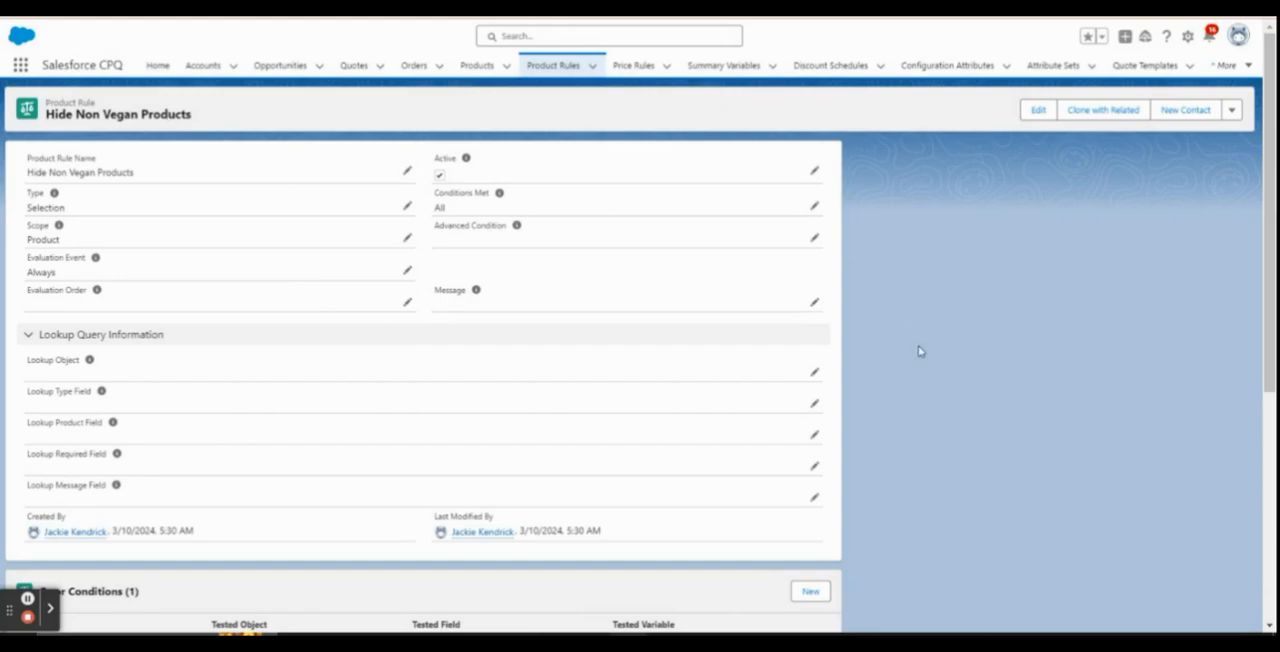
pyautogui.scroll(-4, 920, 351)
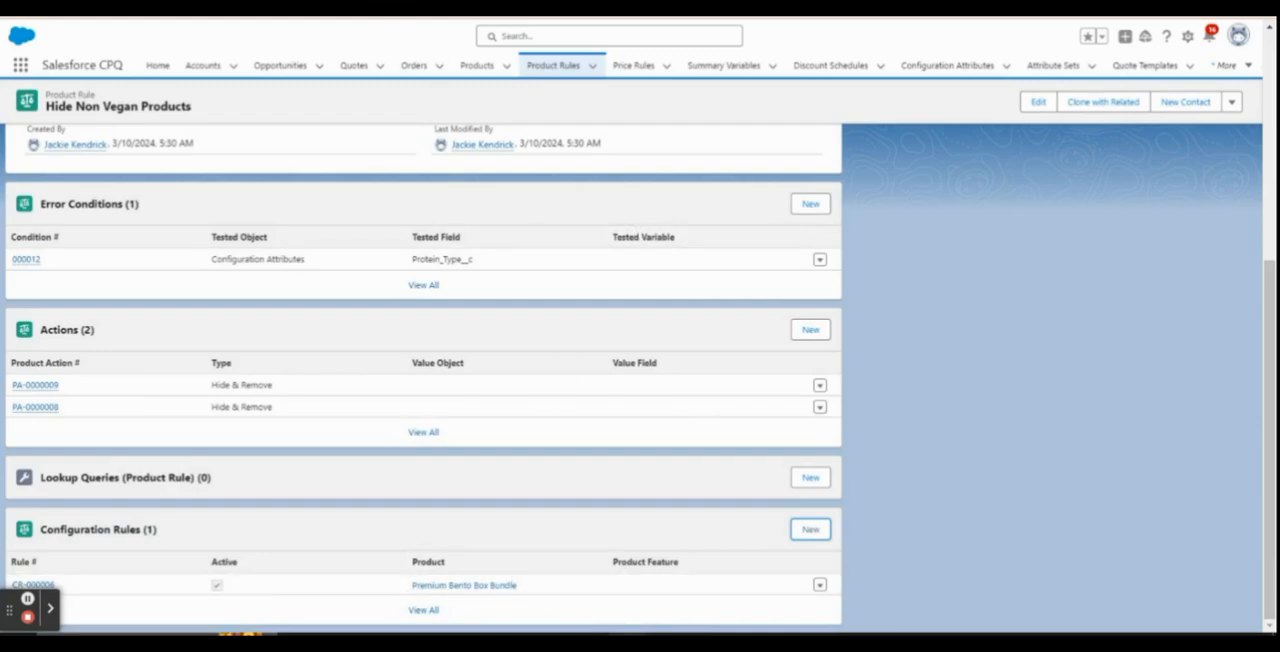
pyautogui.click(350, 5)
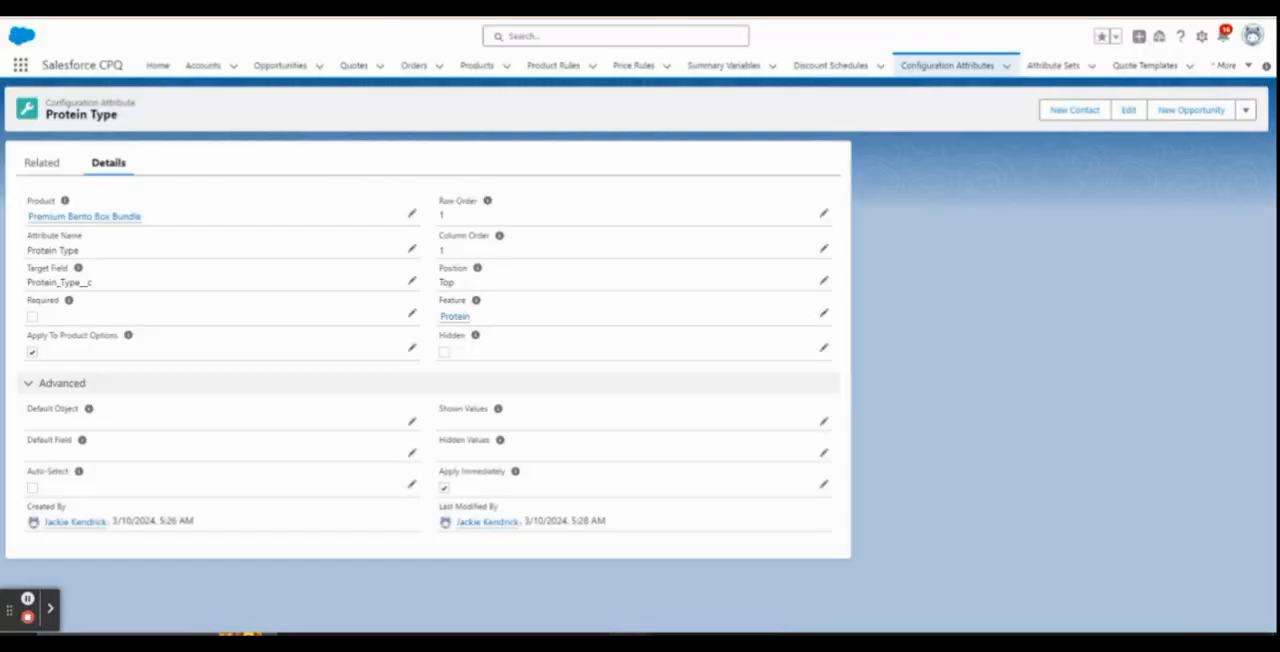
pyautogui.click(411, 66)
pyautogui.click(354, 65)
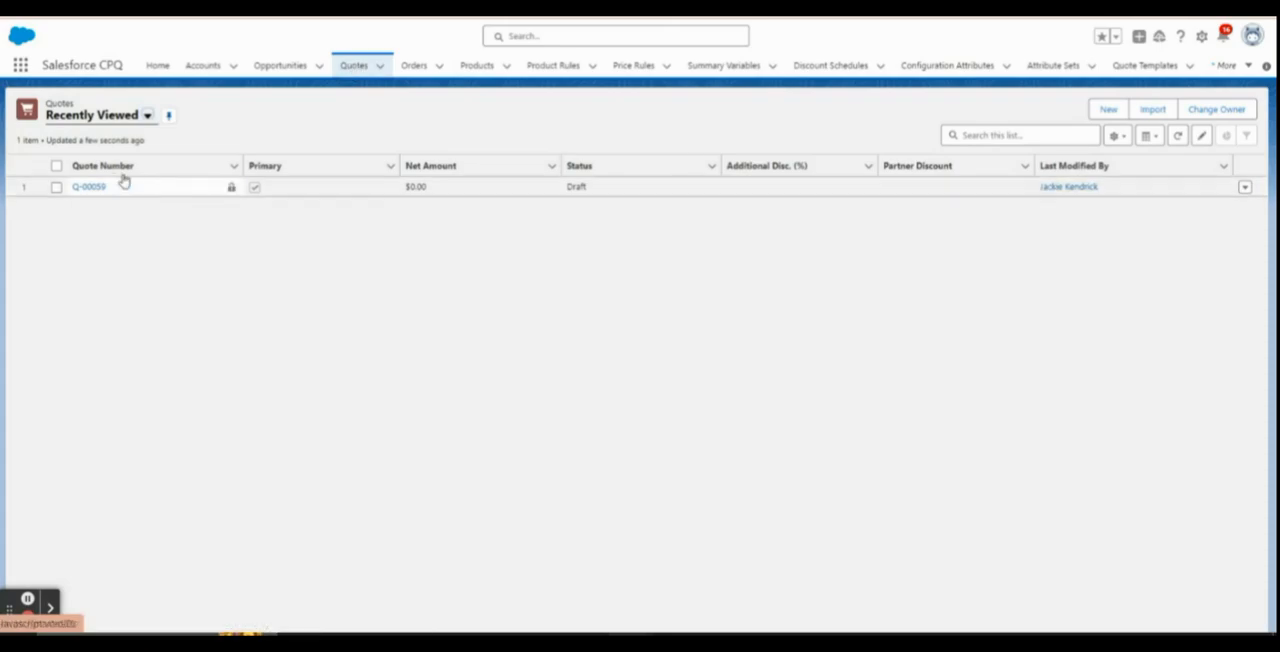
pyautogui.click(89, 185)
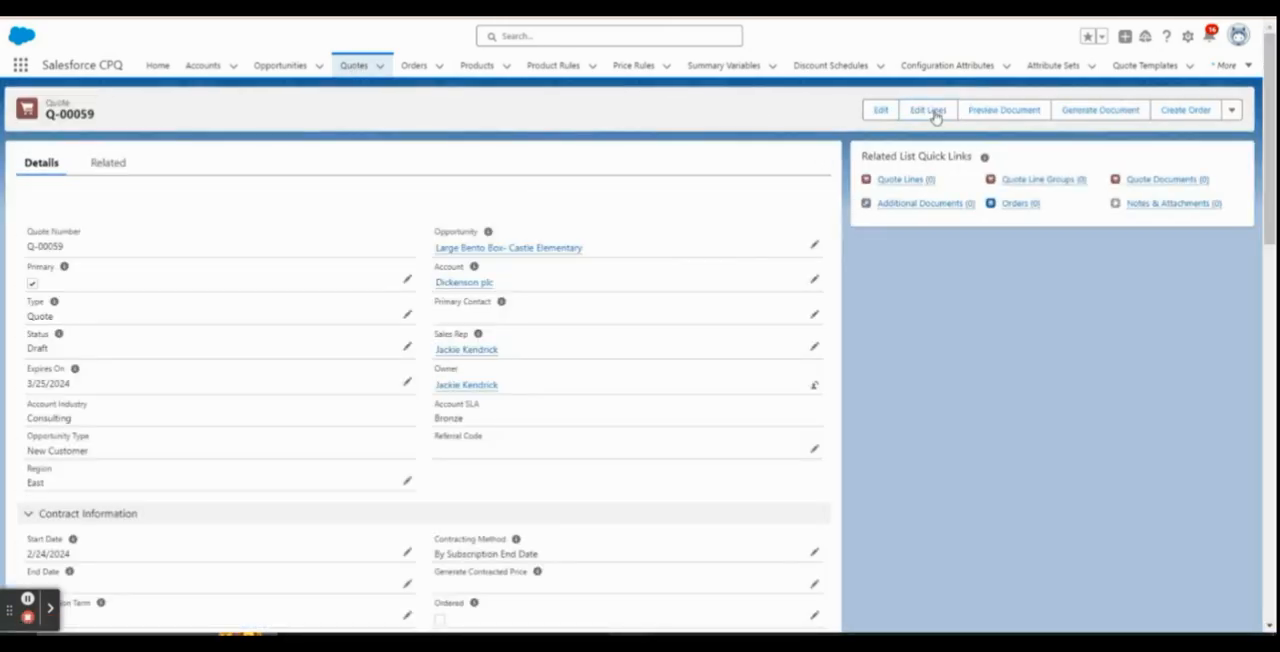
# Open the quote's line editor, clear the region filter by applying an empty one, and add the Premium Bento Box Bundle for configuration
pyautogui.click(934, 114)
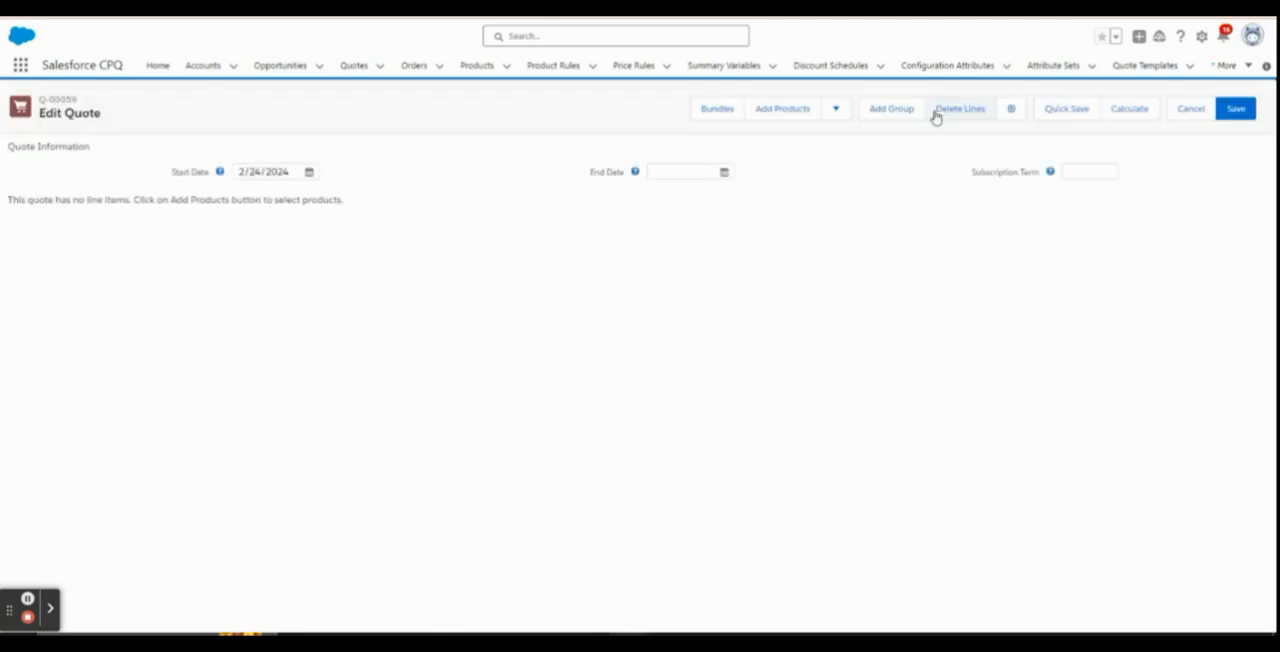
pyautogui.click(790, 112)
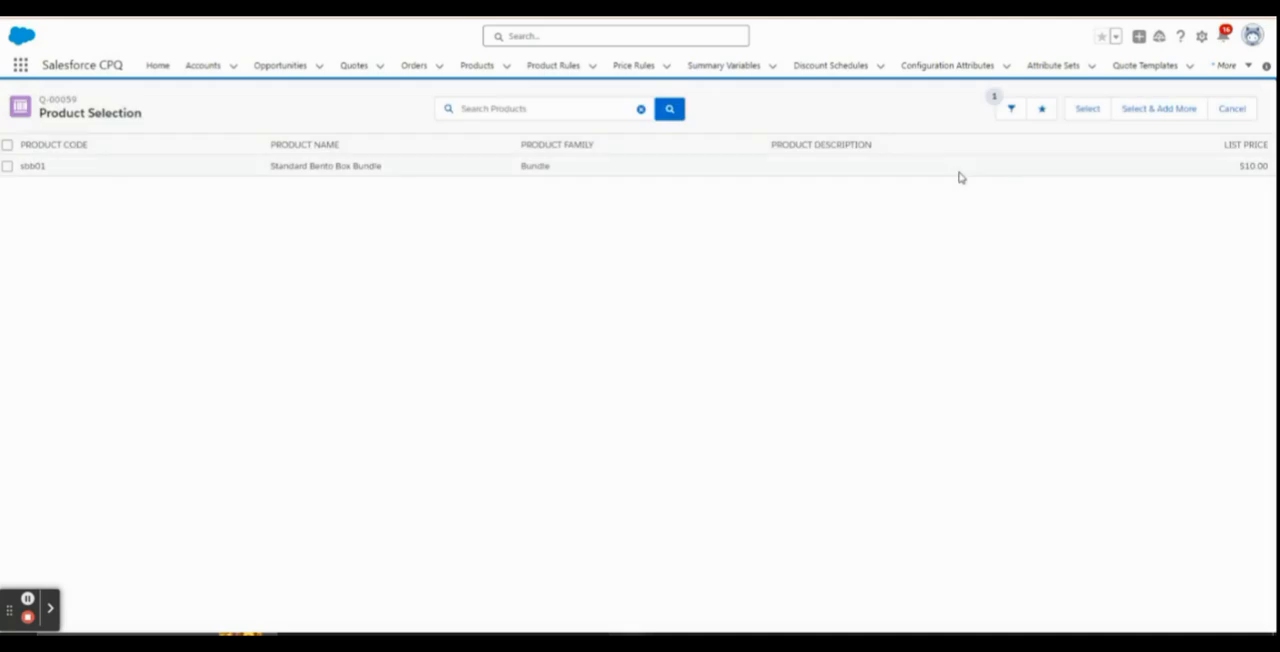
pyautogui.click(1008, 112)
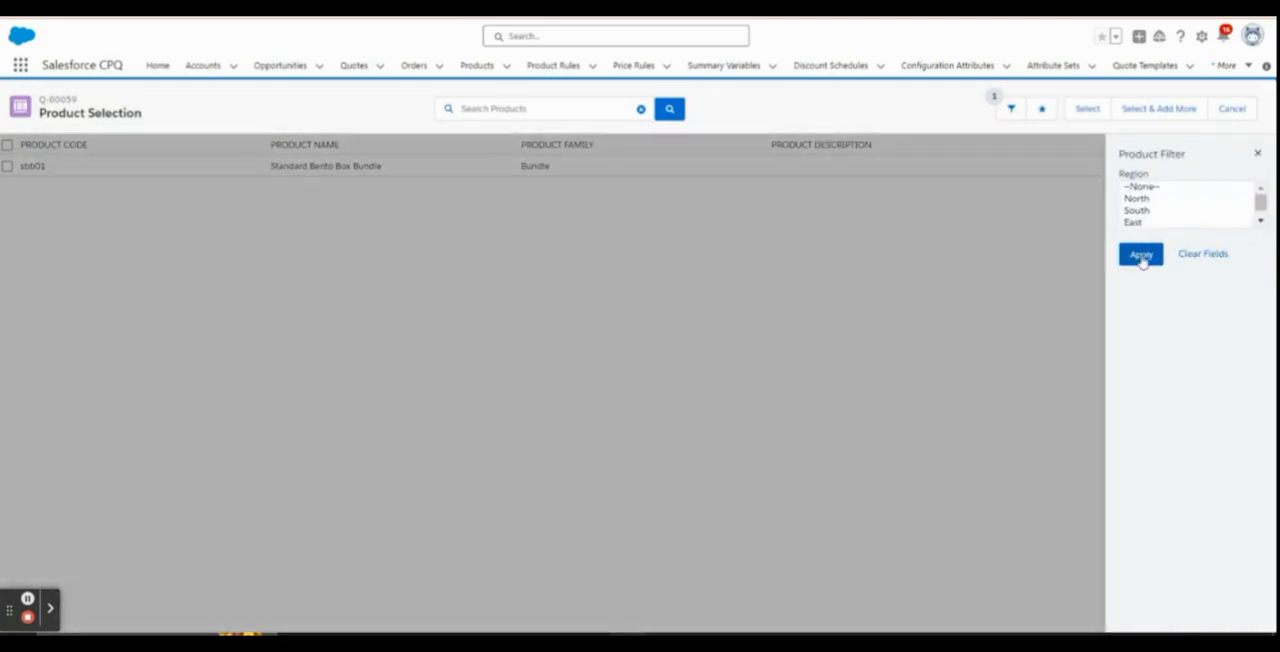
pyautogui.click(1140, 256)
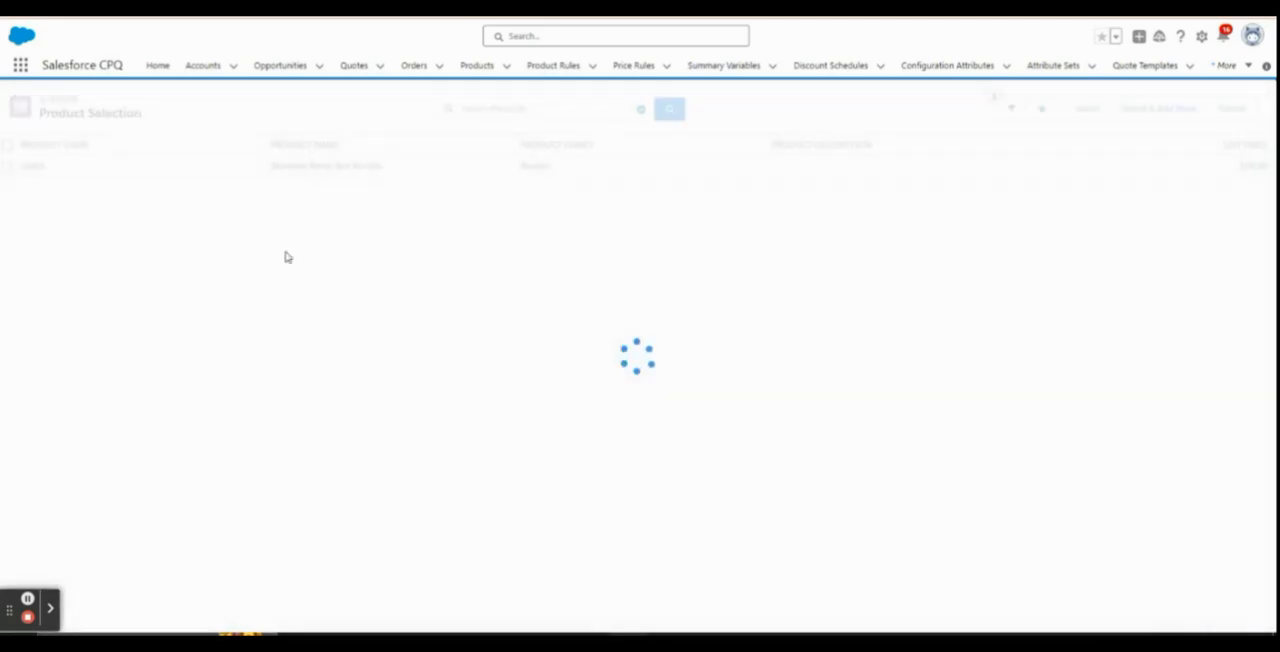
pyautogui.click(7, 336)
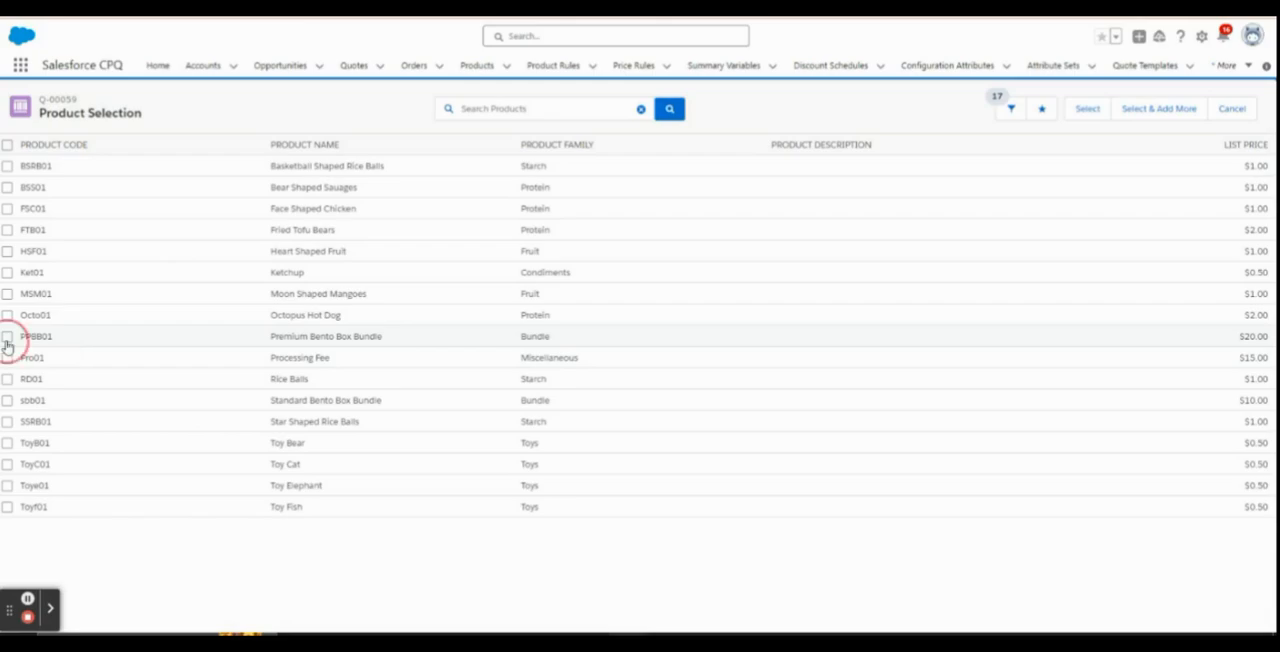
pyautogui.click(1086, 112)
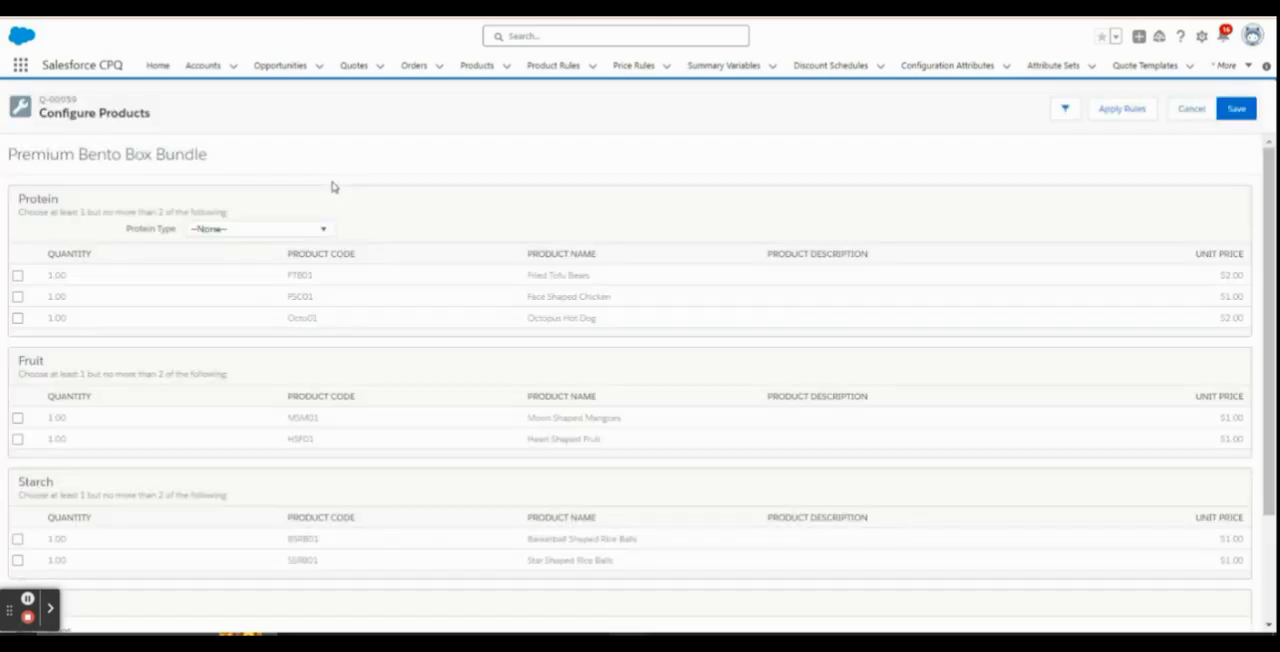
# Examine the Protein Type choices and the protein products offered in the bundle configuration
pyautogui.click(286, 230)
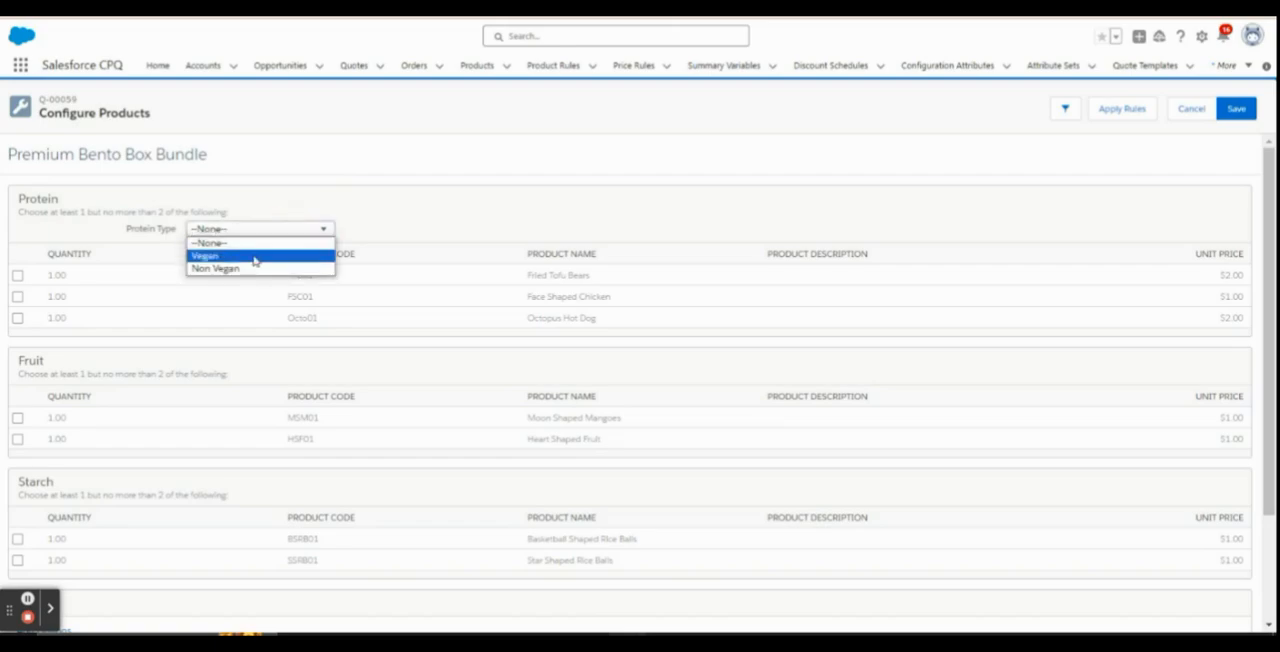
pyautogui.click(424, 213)
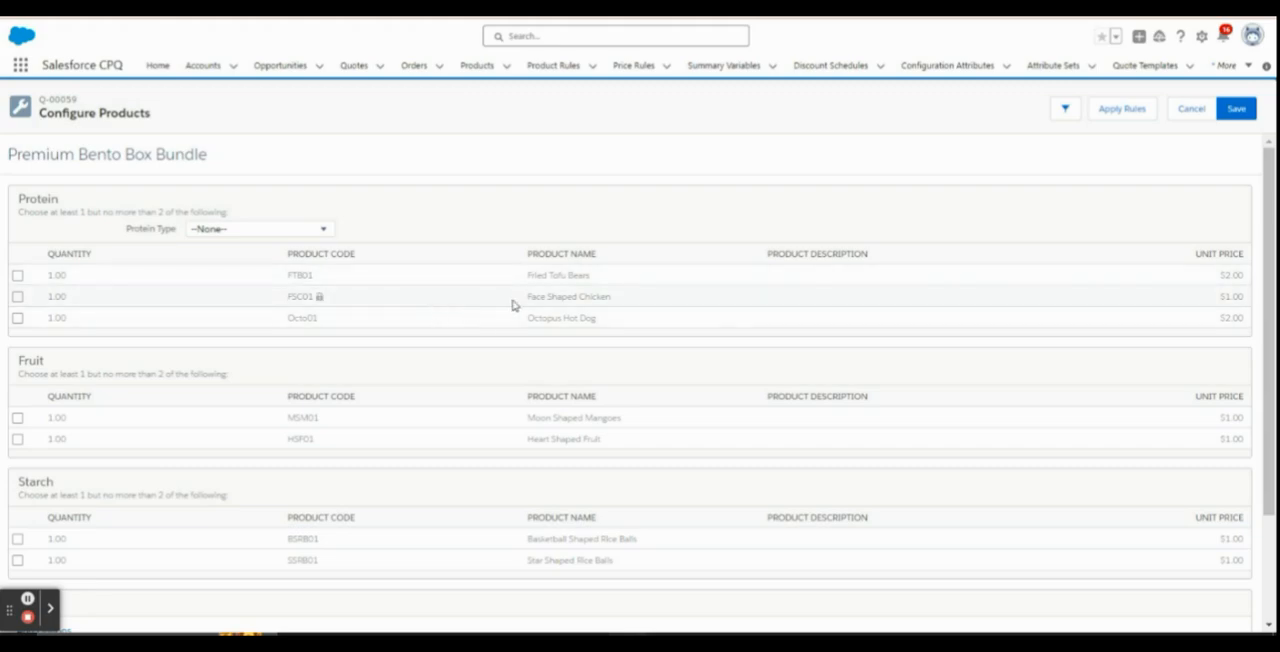
pyautogui.moveTo(612, 298); pyautogui.dragTo(597, 322)
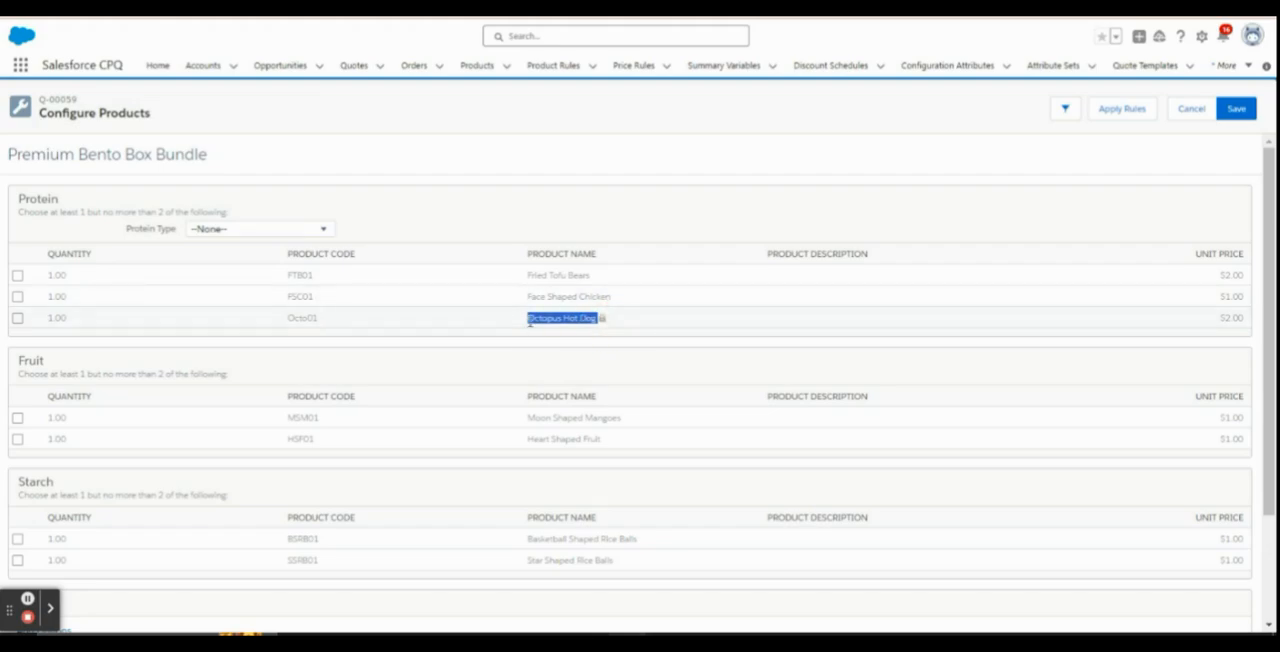
pyautogui.click(263, 229)
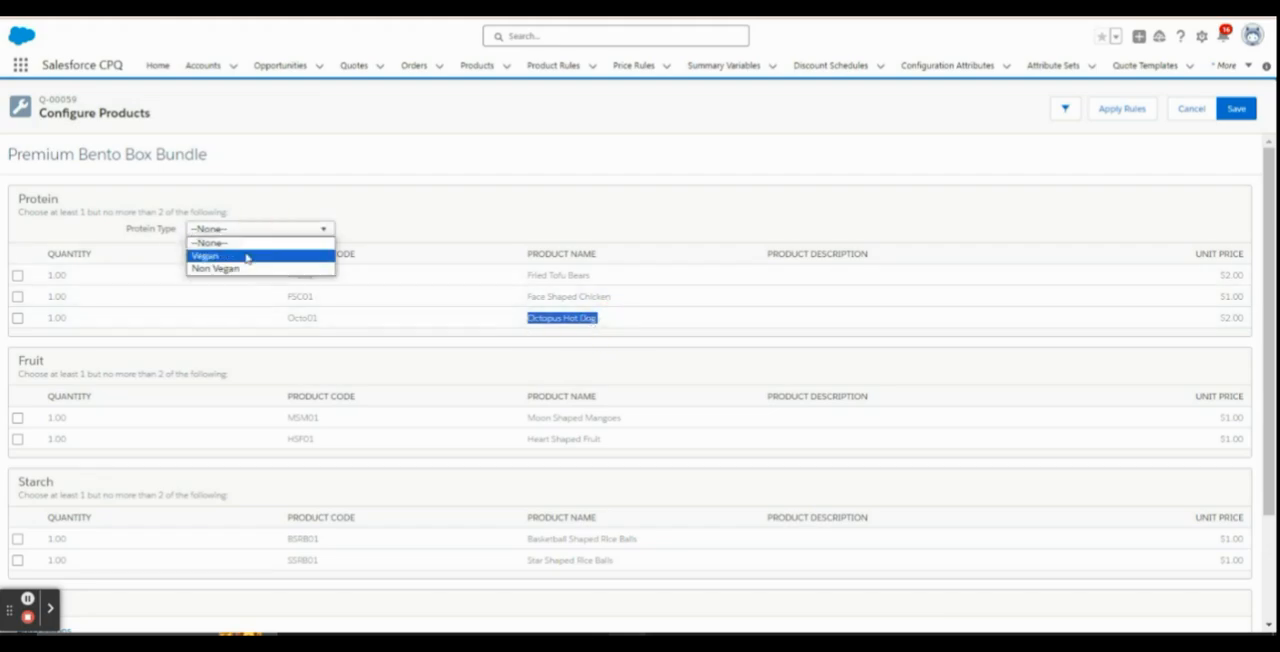
pyautogui.click(440, 220)
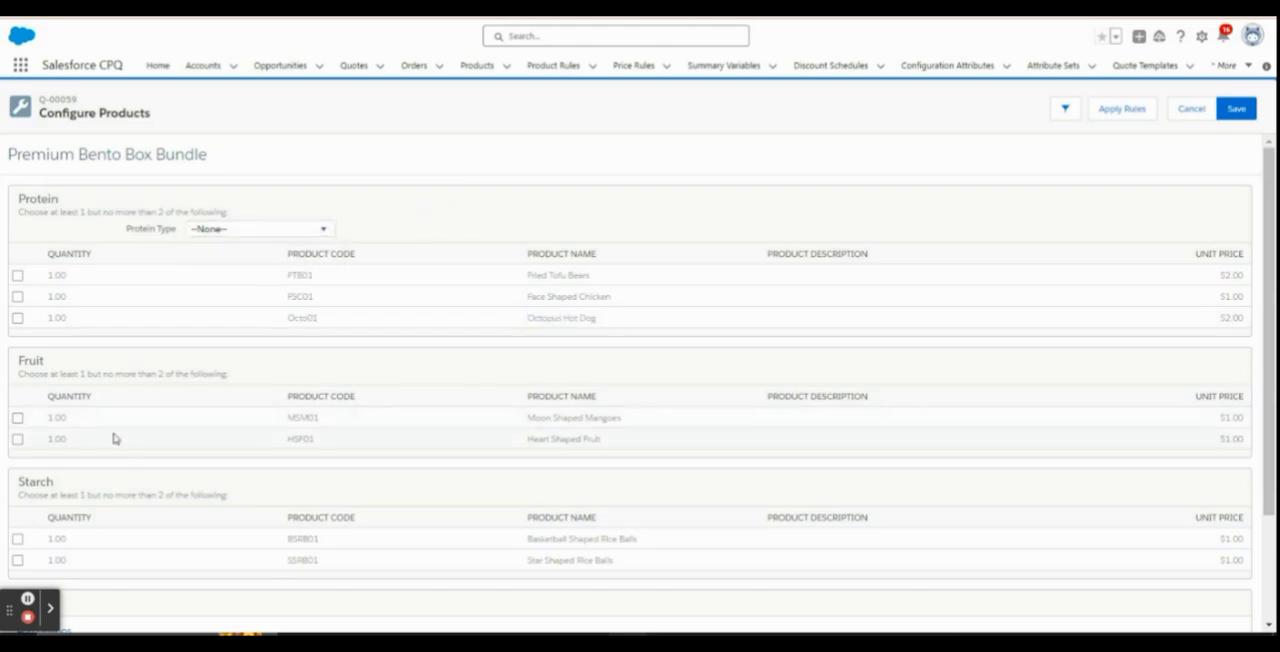
# Select Moon Shaped Mangoes under Fruit and Basketball Shaped Rice Balls under Starch
pyautogui.click(17, 417)
pyautogui.click(17, 538)
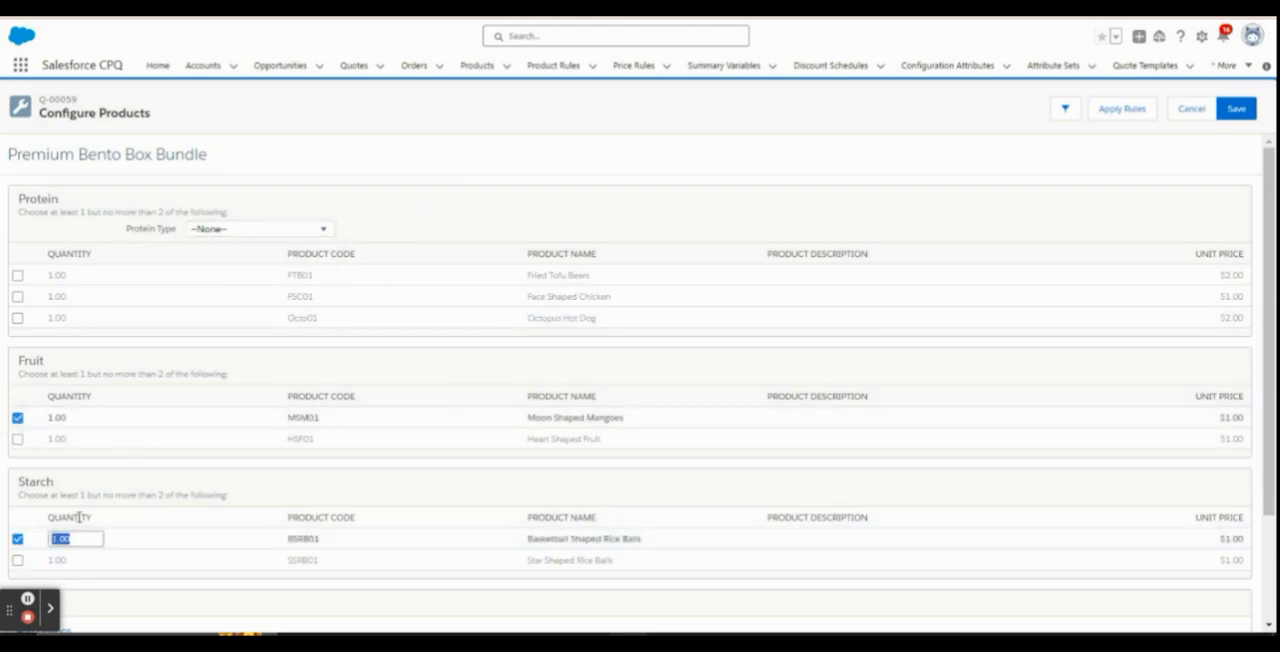
pyautogui.scroll(-3, 117, 495)
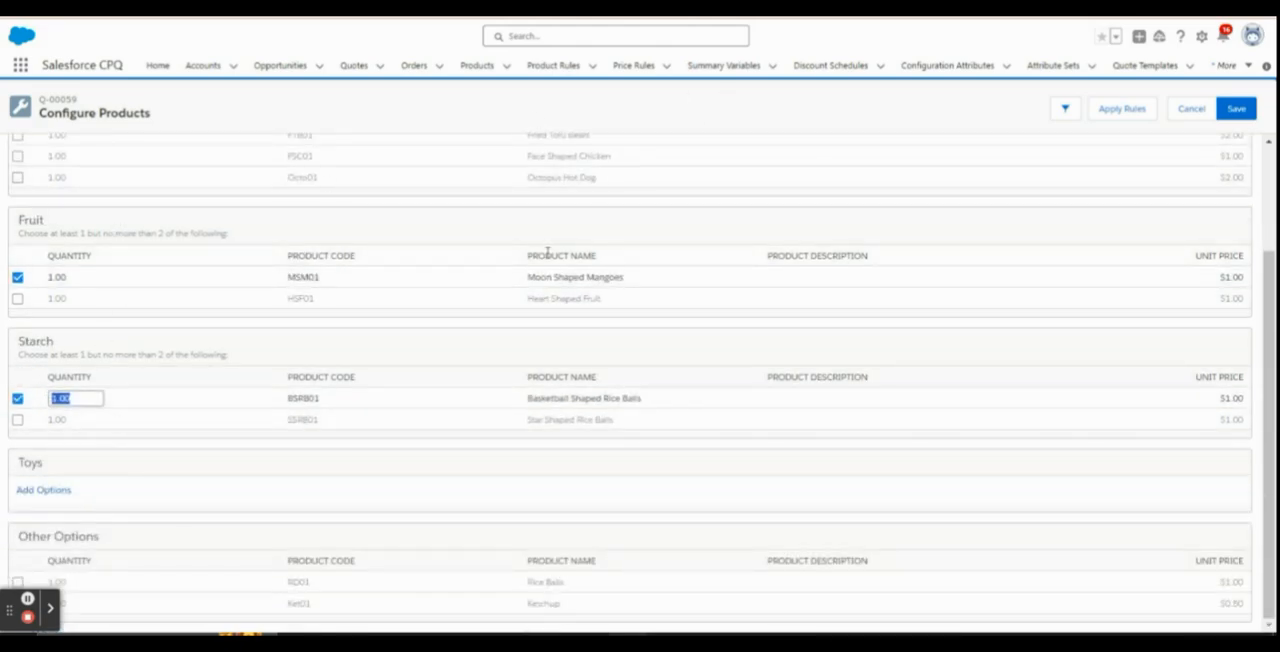
pyautogui.scroll(3, 600, 191)
pyautogui.click(245, 230)
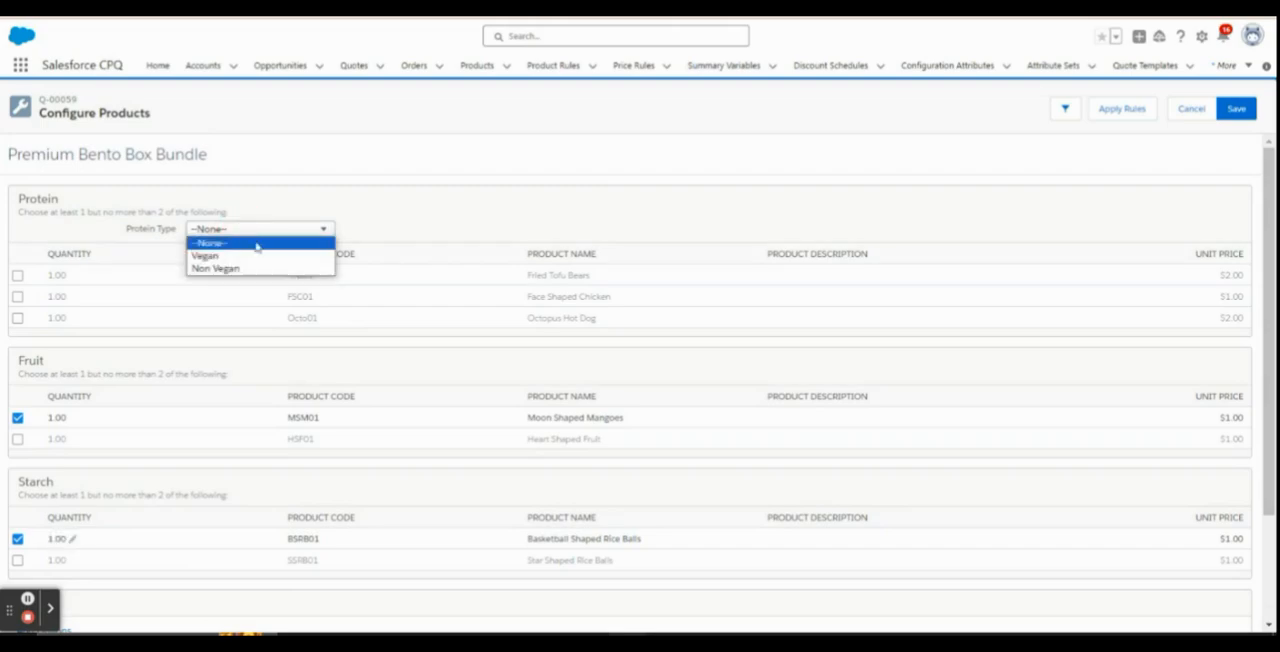
pyautogui.click(259, 256)
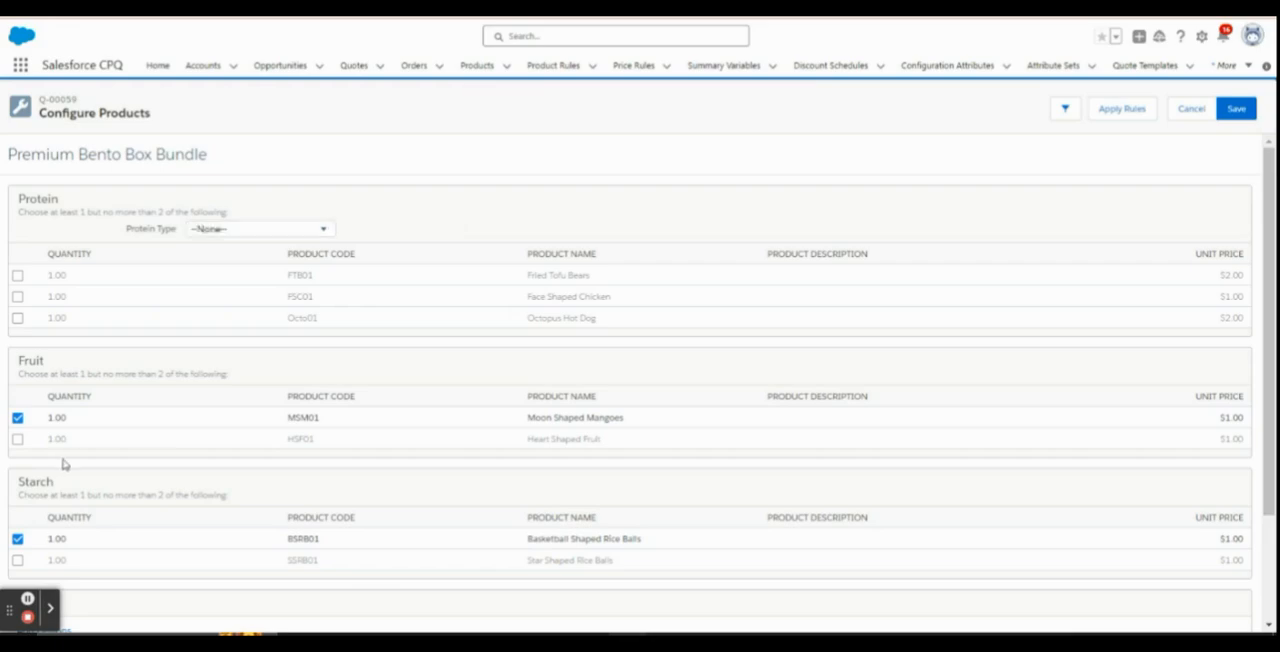
pyautogui.scroll(-2, 51, 423)
pyautogui.scroll(2, 249, 191)
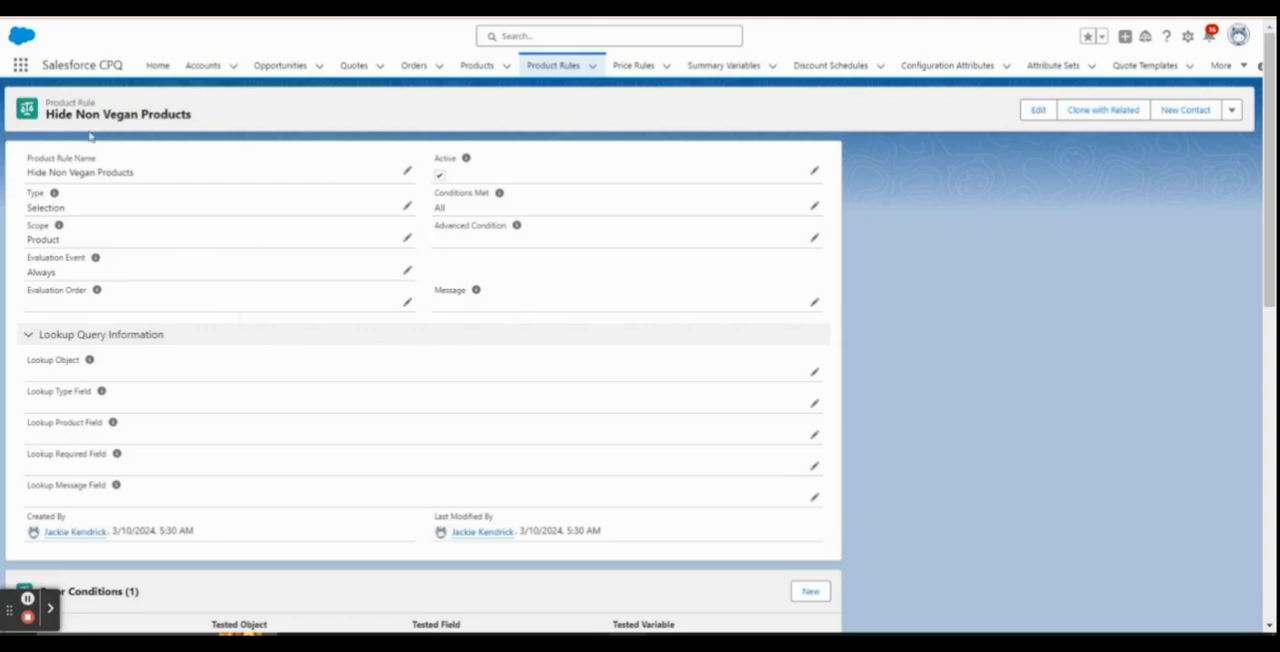
# Review the filter value in the error condition of the Hide Non Vegan Products rule, and return to the bundle configuration
pyautogui.scroll(-4, 222, 434)
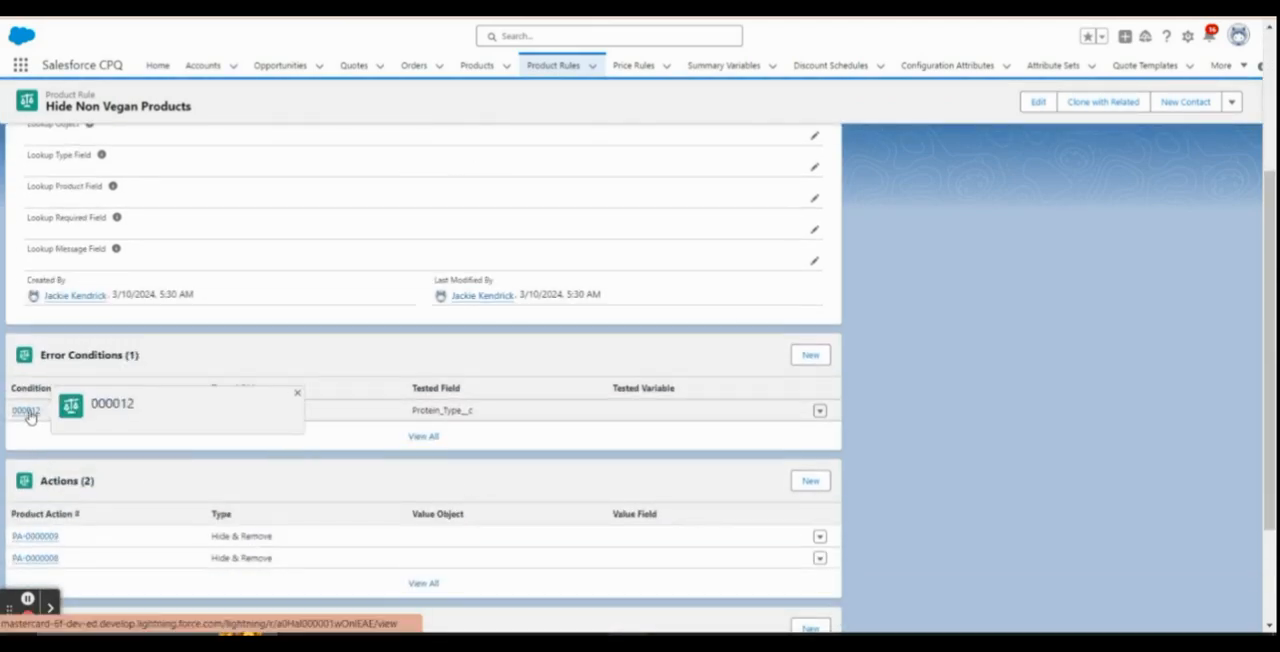
pyautogui.click(26, 411)
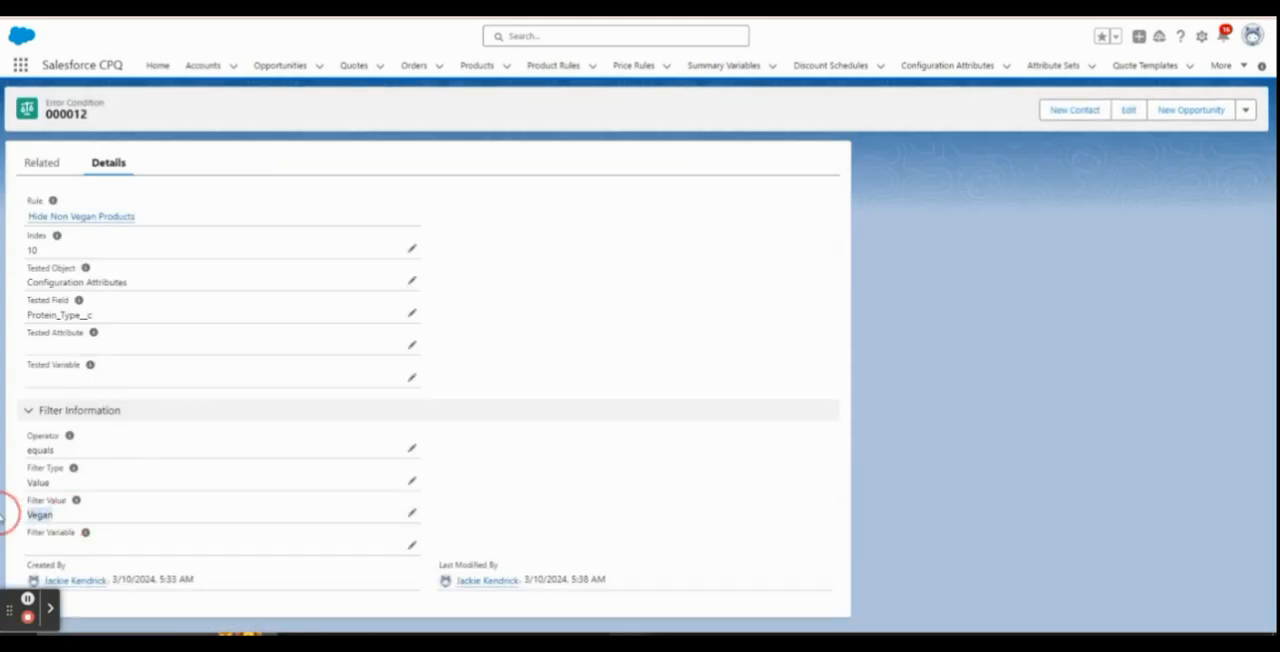
pyautogui.moveTo(9, 515); pyautogui.dragTo(48, 528)
pyautogui.moveTo(26, 502)
pyautogui.mouseDown()
pyautogui.moveTo(80, 504)
pyautogui.moveTo(11, 509)
pyautogui.moveTo(30, 512)
pyautogui.mouseUp()
pyautogui.click(430, 7)
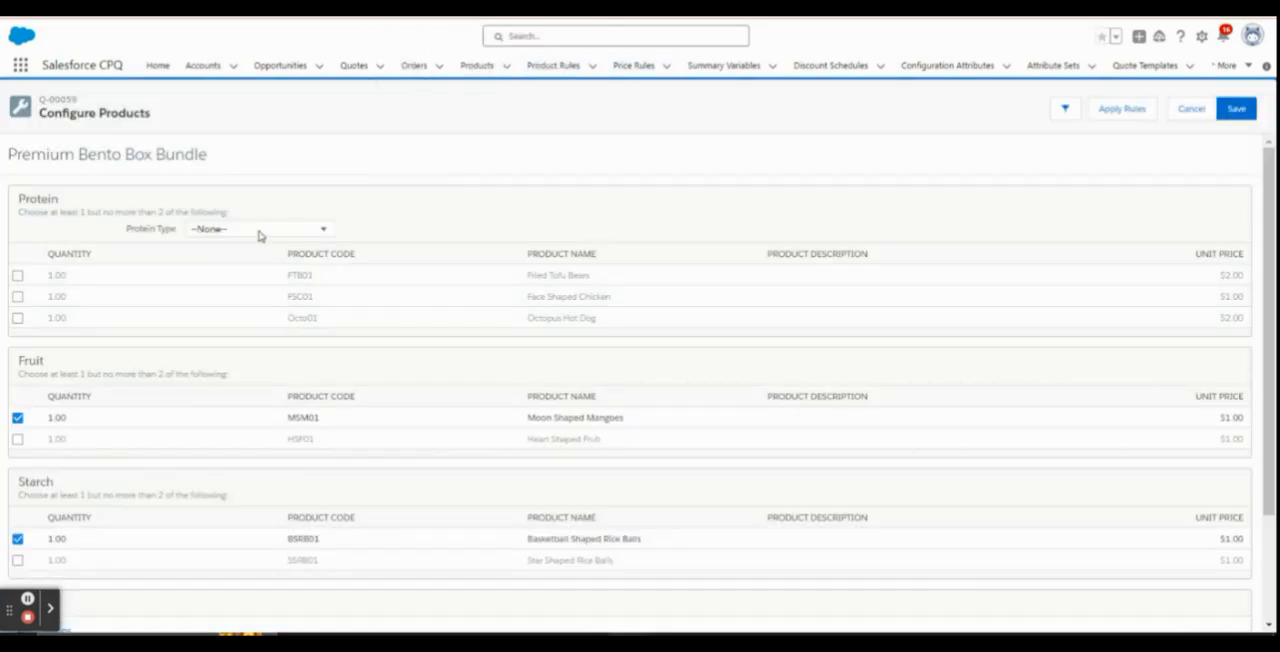
# Set the bundle's Protein Type to Vegan and dismiss the error message
pyautogui.click(226, 230)
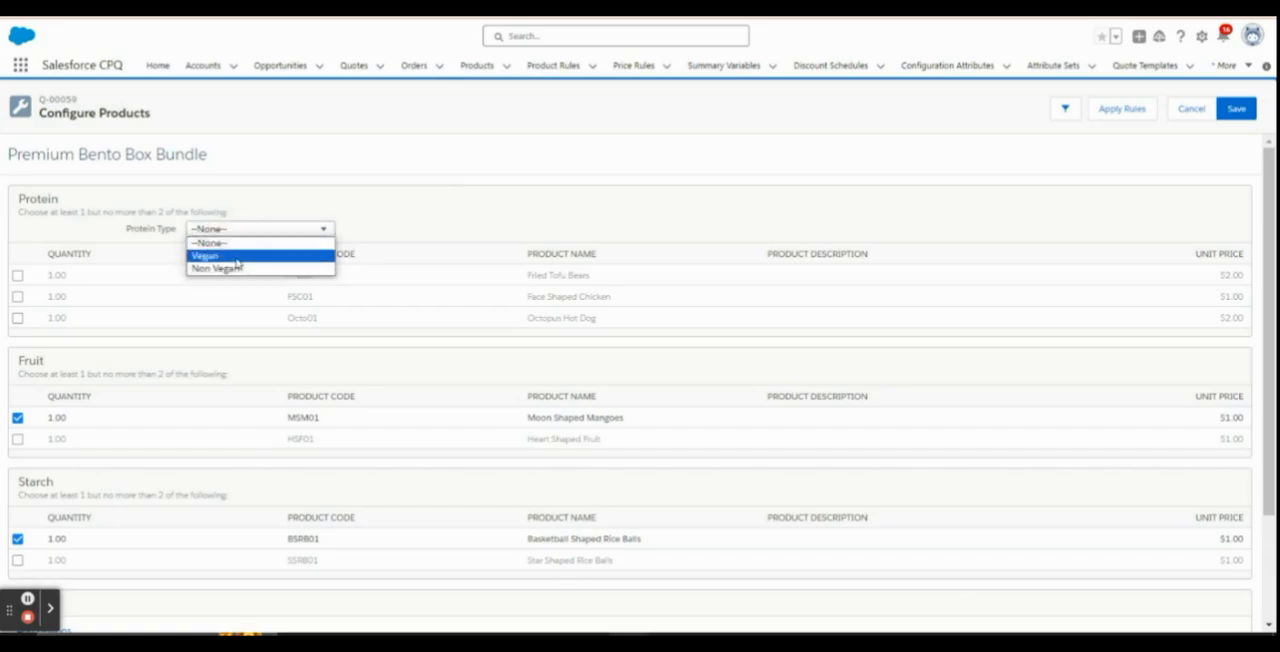
pyautogui.click(474, 203)
pyautogui.moveTo(530, 319); pyautogui.dragTo(516, 298)
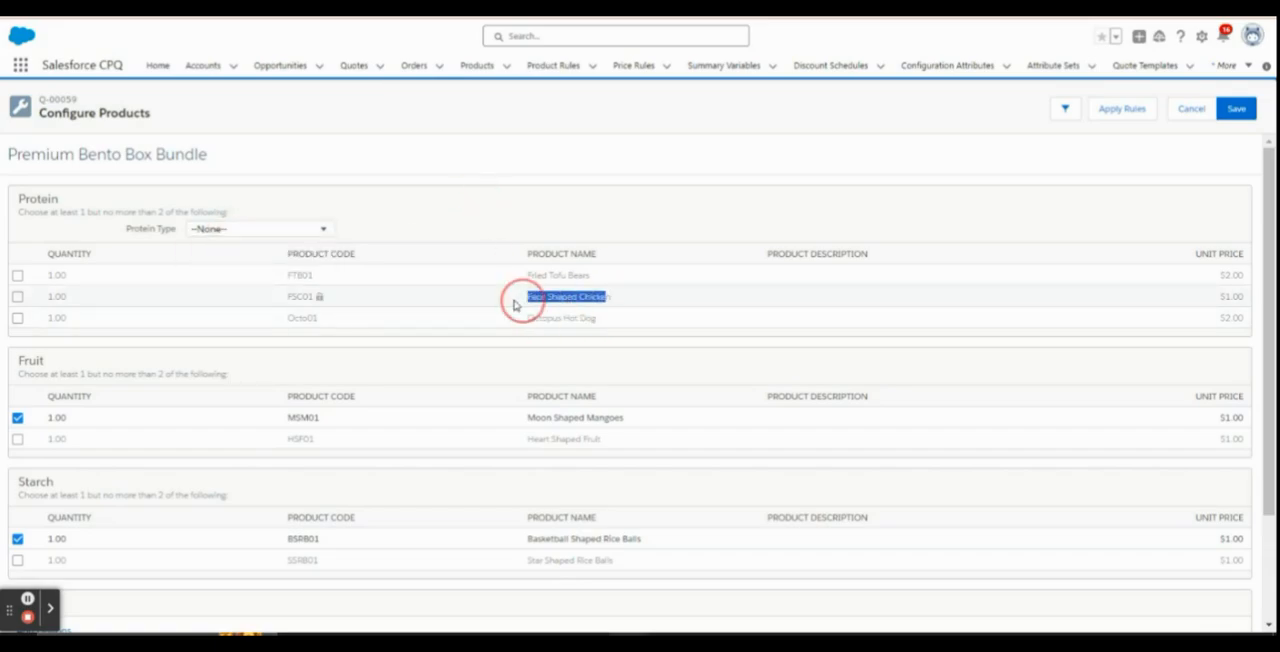
pyautogui.click(243, 230)
pyautogui.click(236, 253)
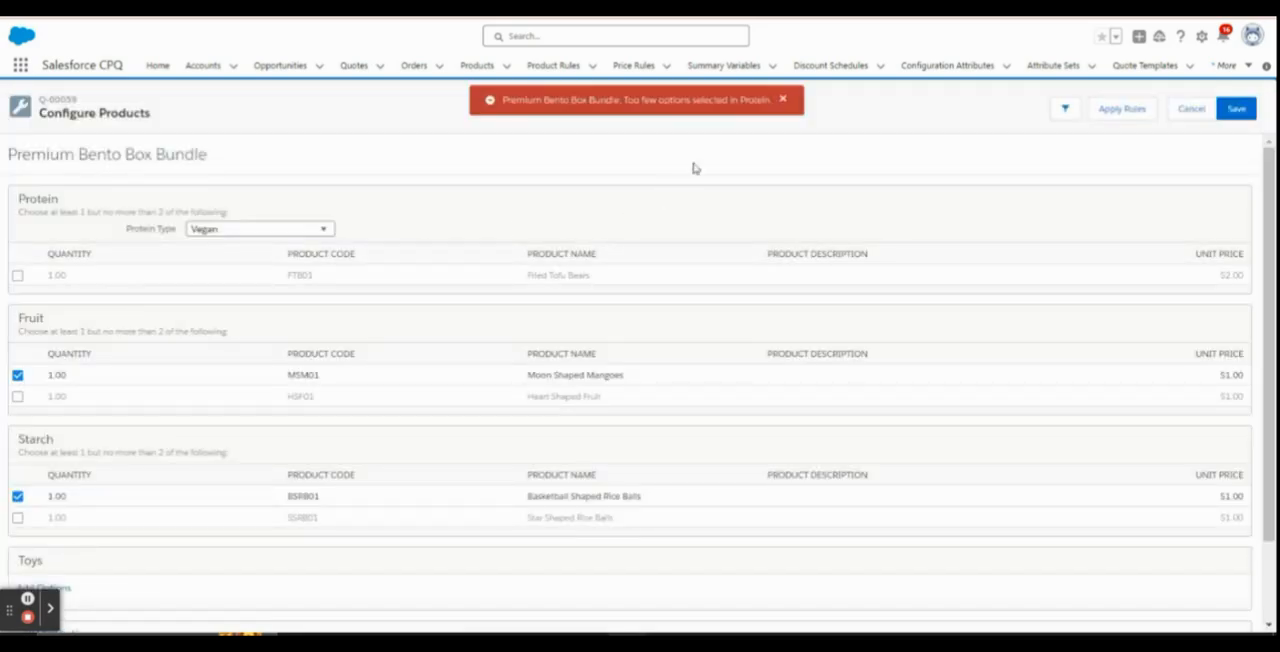
pyautogui.click(783, 100)
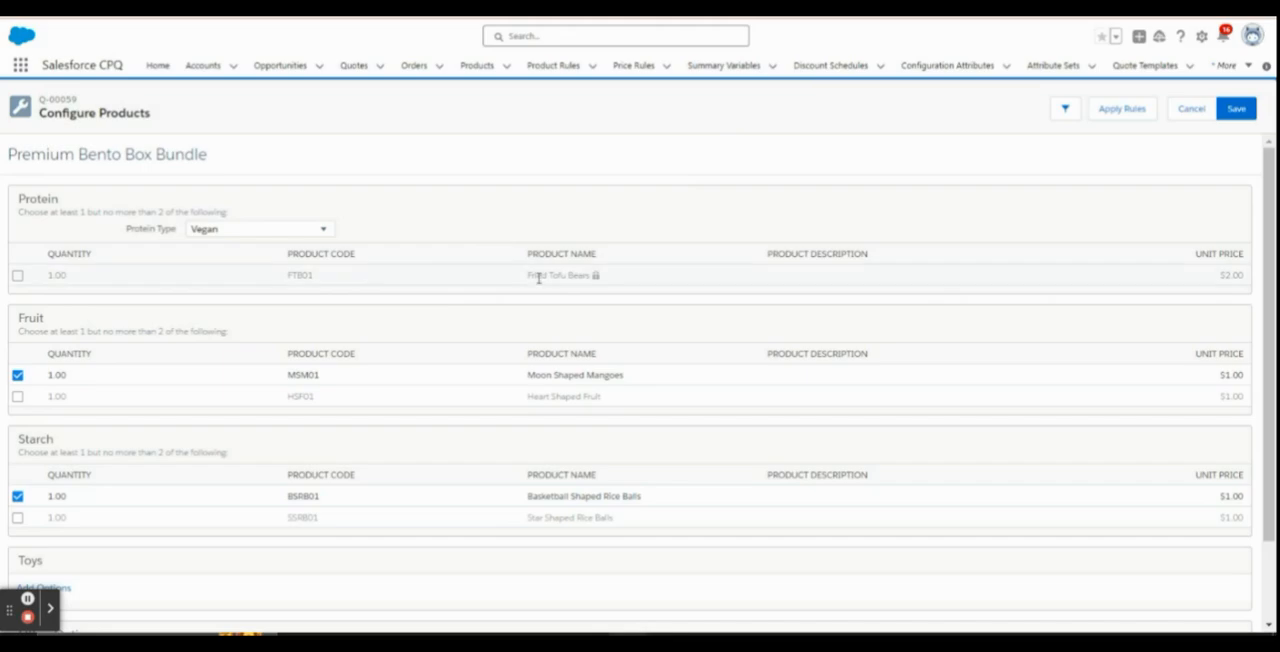
# Select Fried Tofu Bears under Protein as a trial and clear the selection again
pyautogui.click(17, 279)
pyautogui.moveTo(18, 212); pyautogui.dragTo(254, 214)
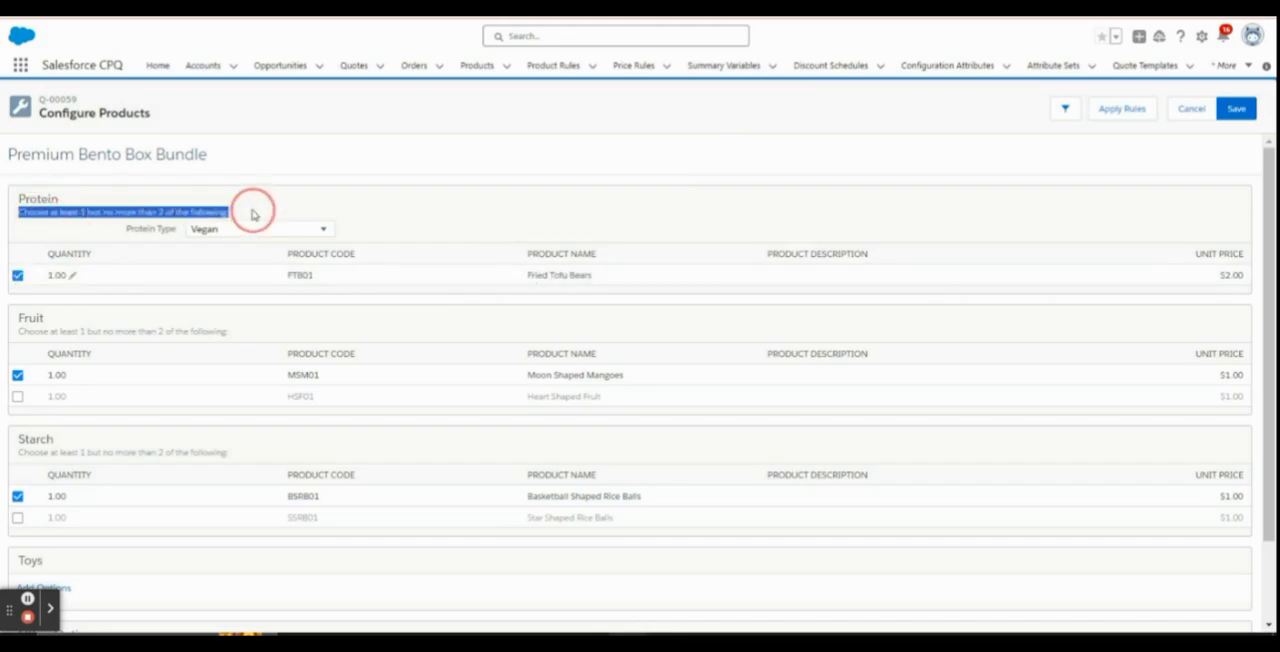
pyautogui.click(394, 198)
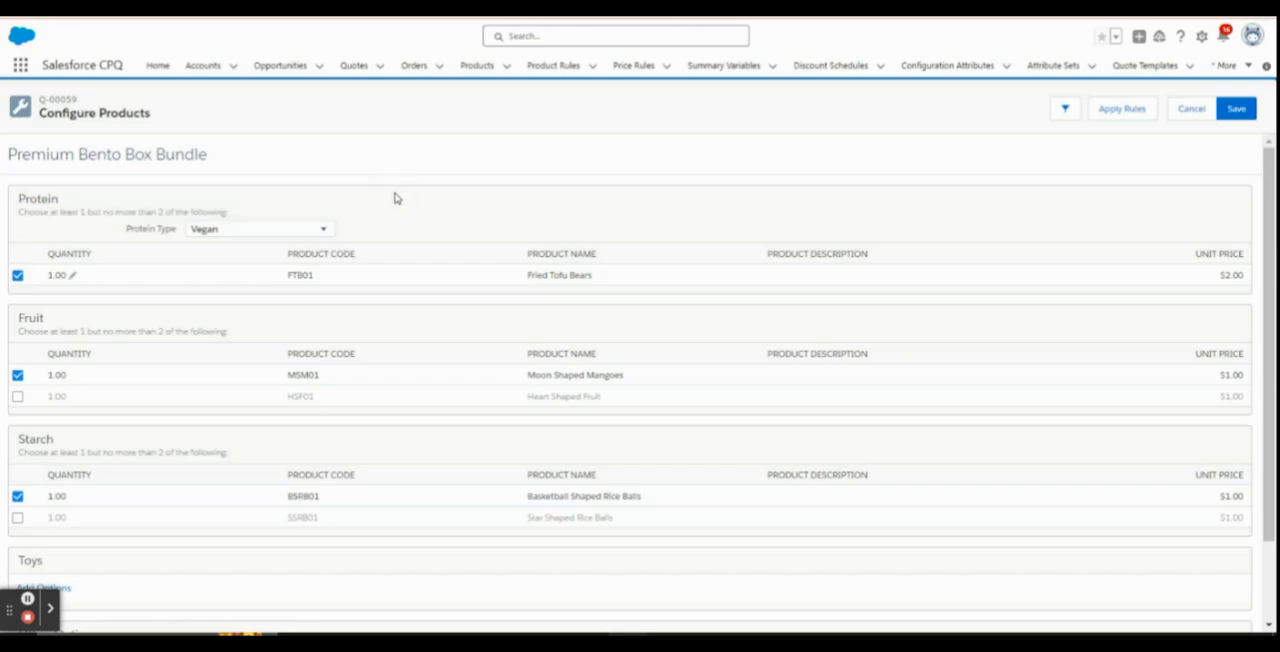
pyautogui.click(17, 276)
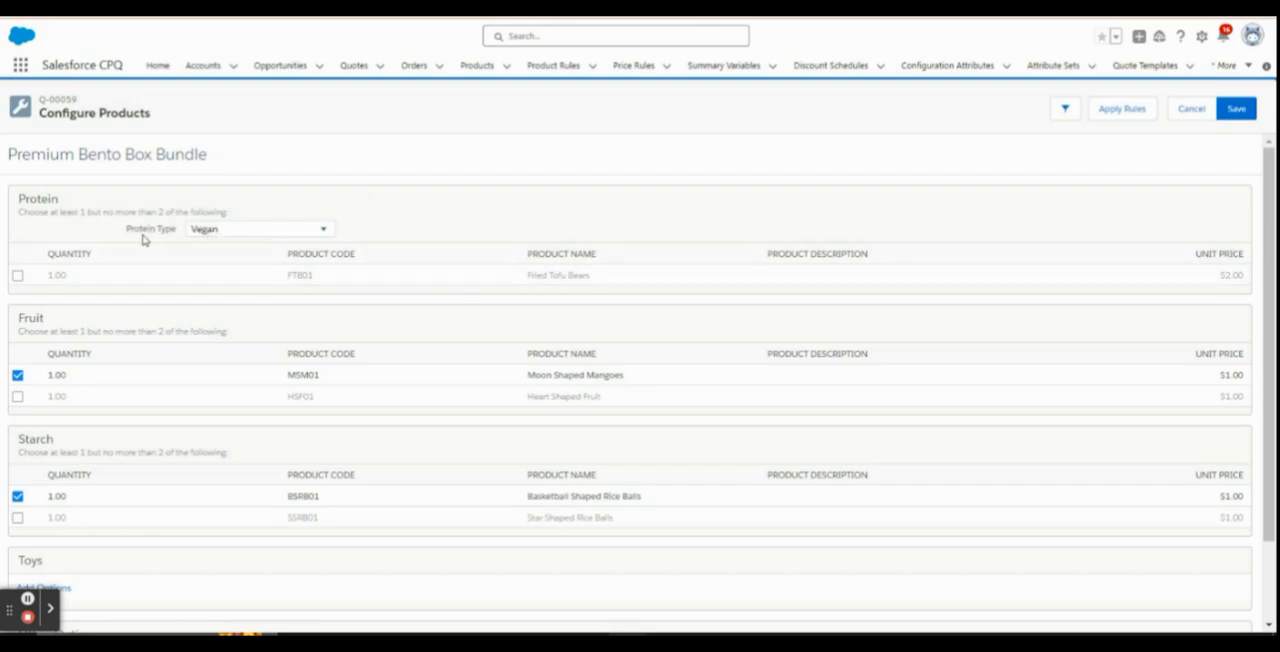
pyautogui.moveTo(126, 231); pyautogui.dragTo(178, 238)
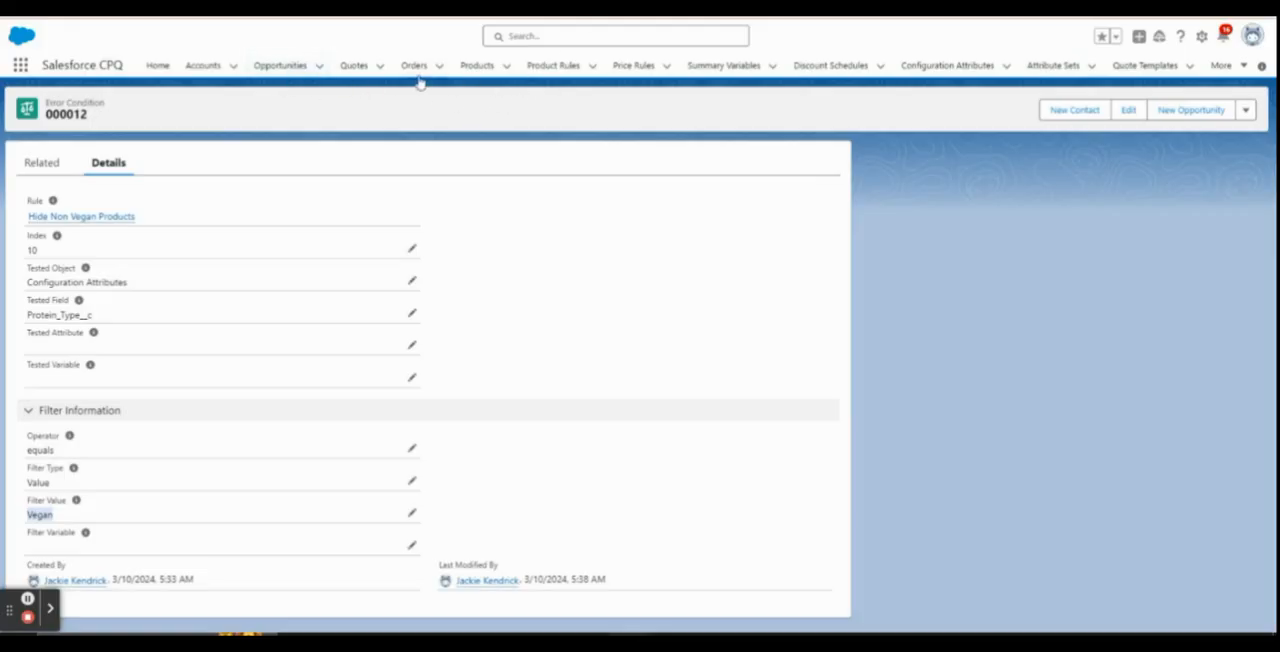
# In the browser tab with the error condition, open the Protein Type configuration attribute of the Premium Bento Box Bundle product
pyautogui.click(475, 66)
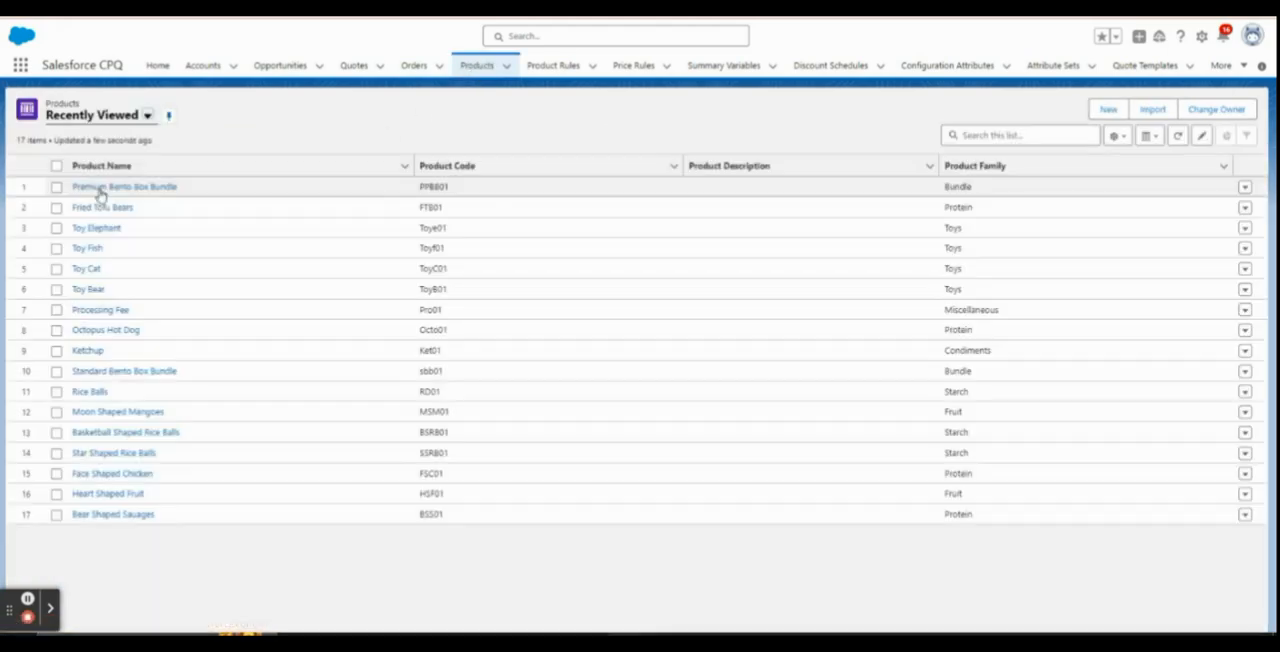
pyautogui.click(106, 193)
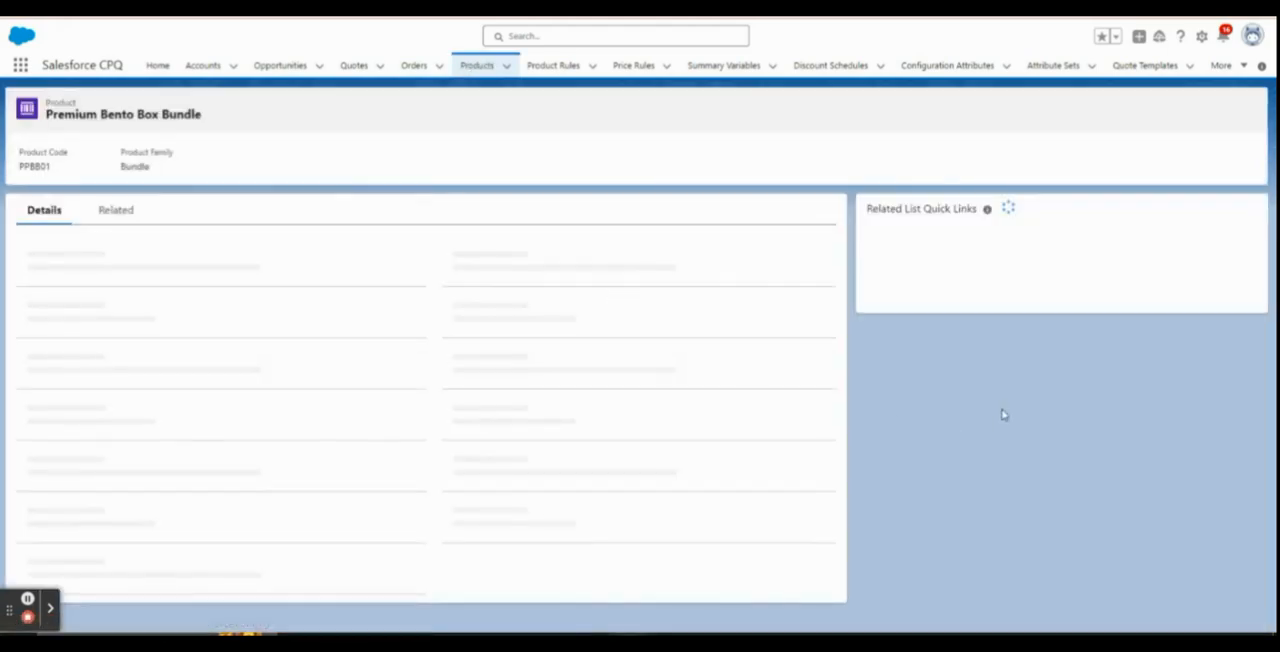
pyautogui.moveTo(900, 266)
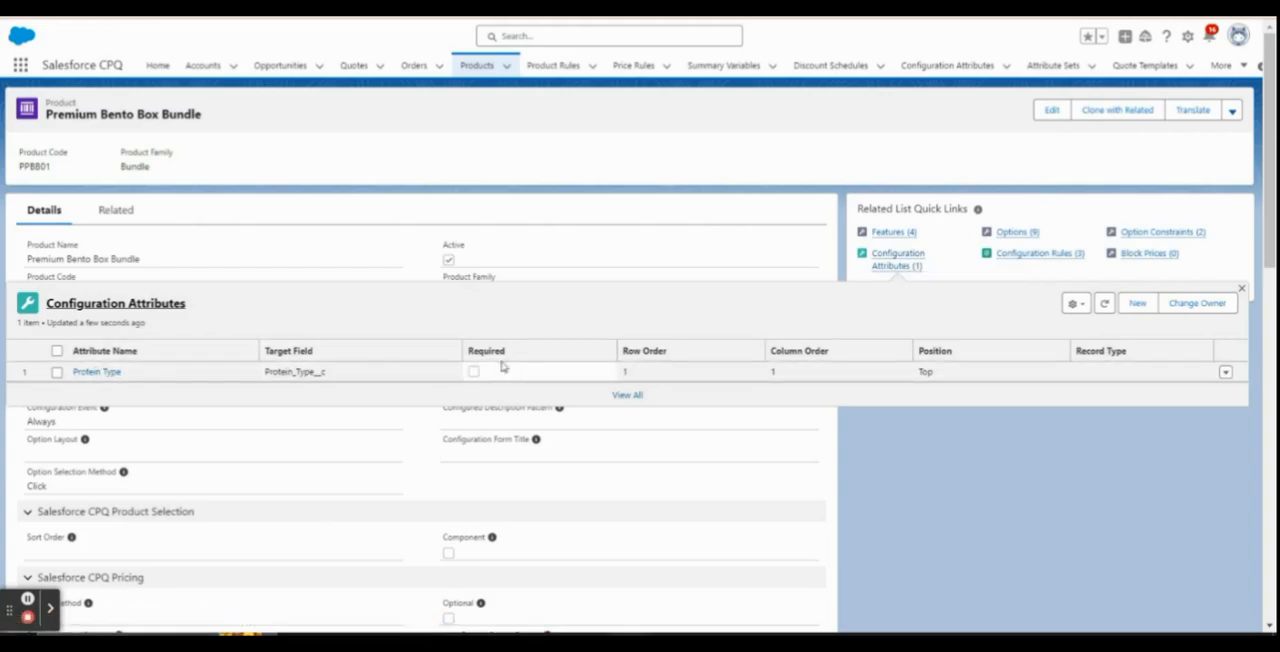
pyautogui.click(96, 372)
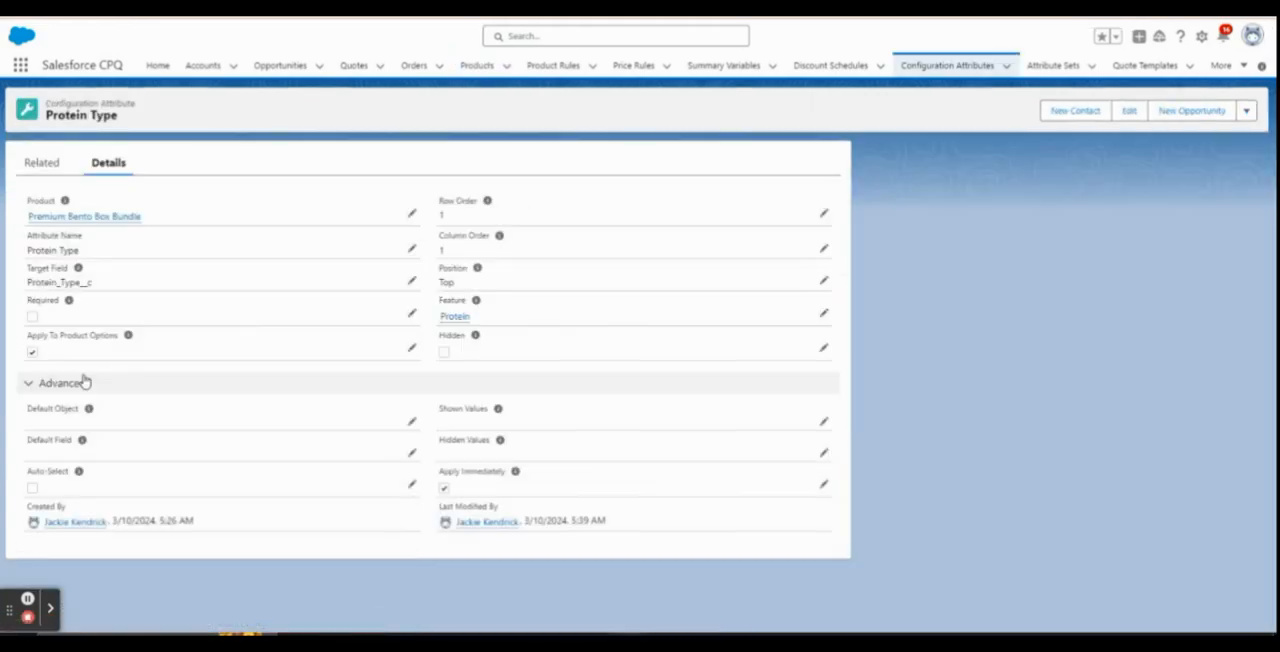
# Make the Protein Type attribute required, leave it unhidden, and save the record
pyautogui.click(823, 348)
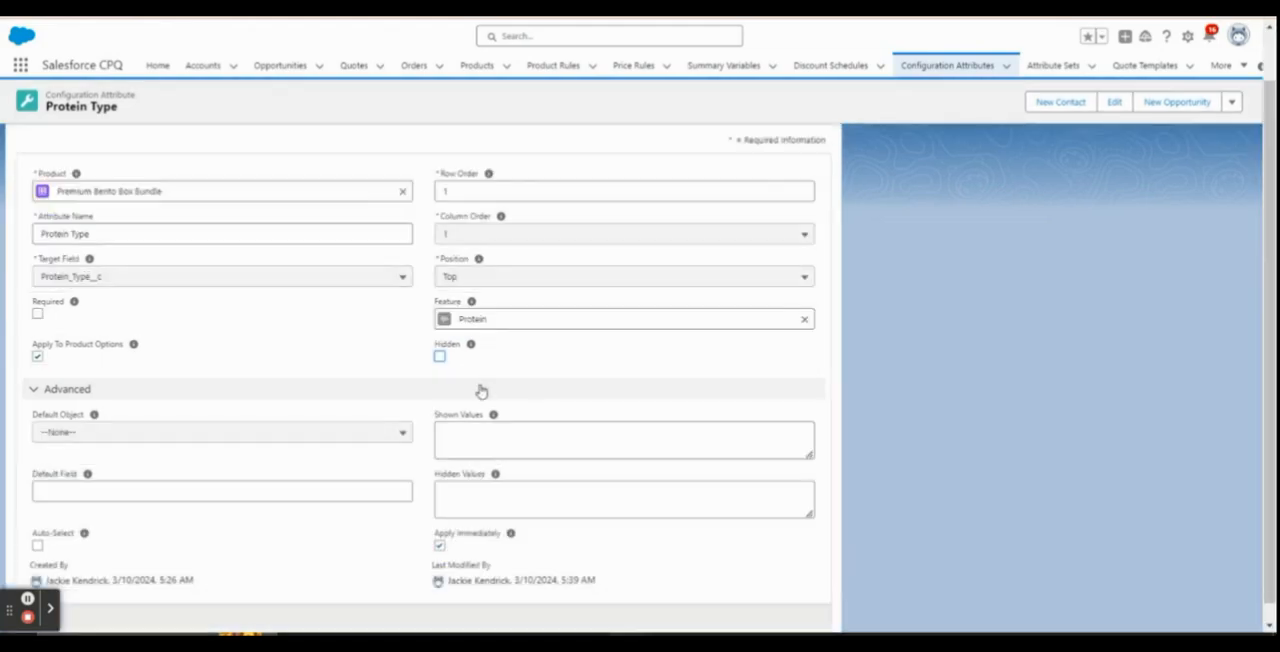
pyautogui.click(440, 357)
pyautogui.click(440, 357)
pyautogui.scroll(-1, 538, 390)
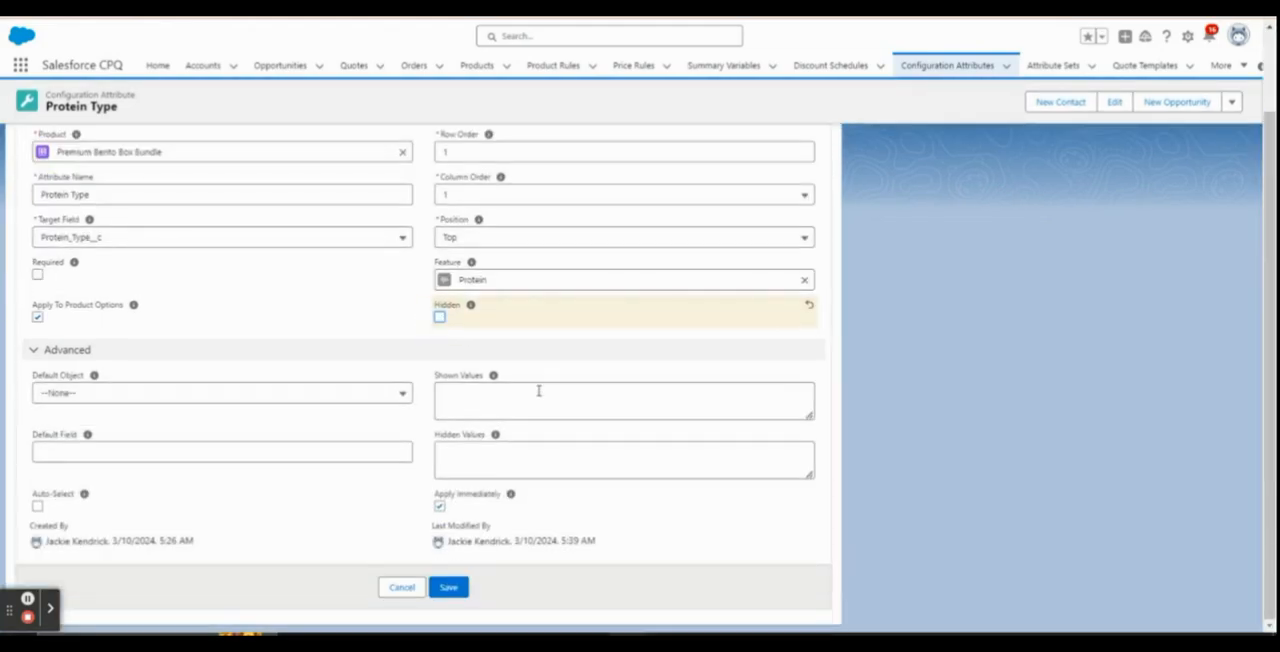
pyautogui.click(37, 275)
pyautogui.moveTo(72, 264)
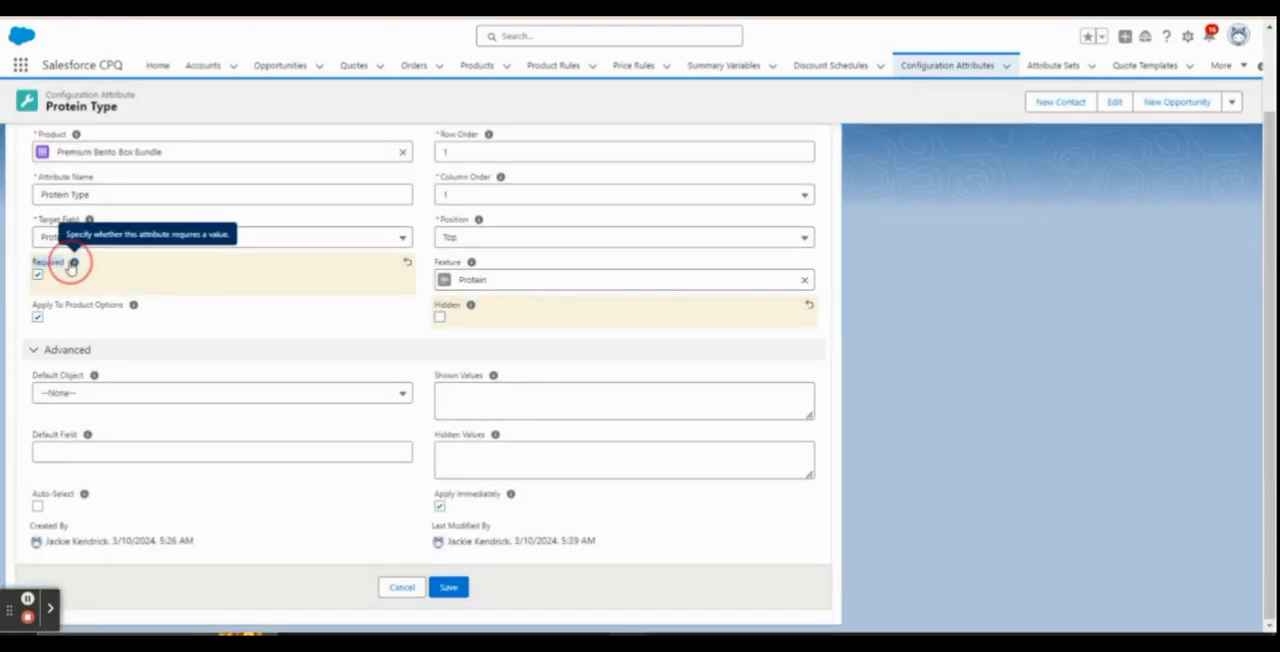
pyautogui.click(449, 587)
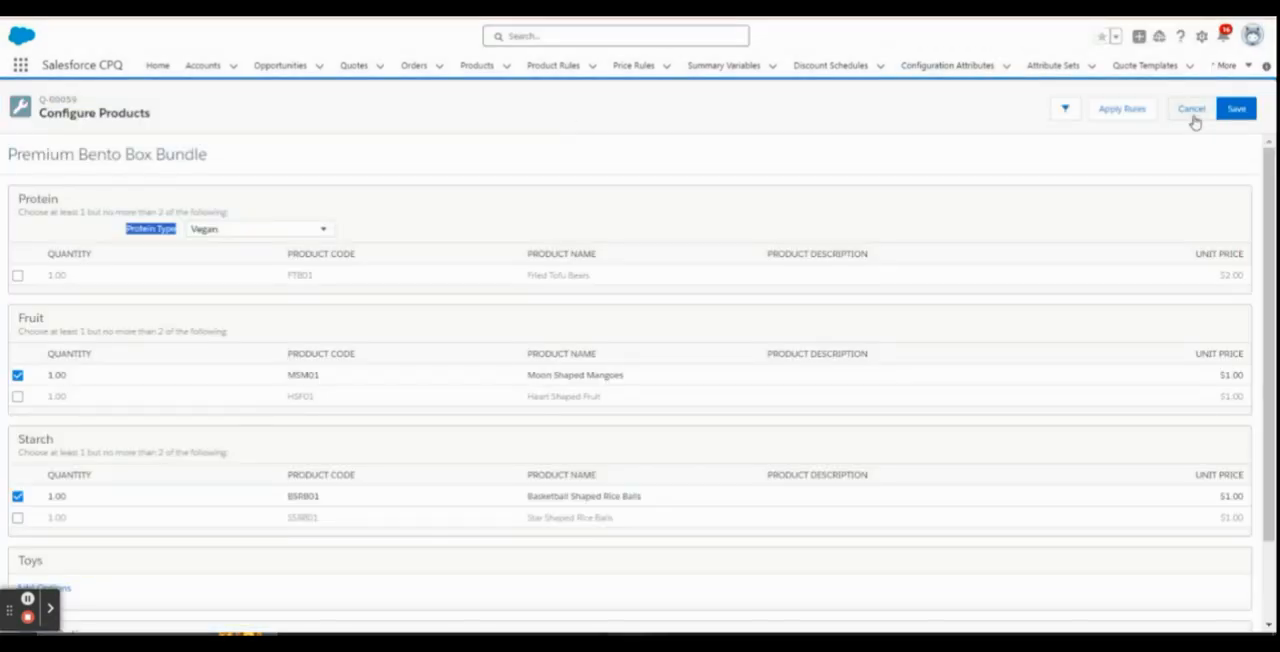
# In the browser tab with the quote, cancel the bundle configuration and product selection, exit the line editor, and reopen the quote's lines for editing
pyautogui.click(1194, 119)
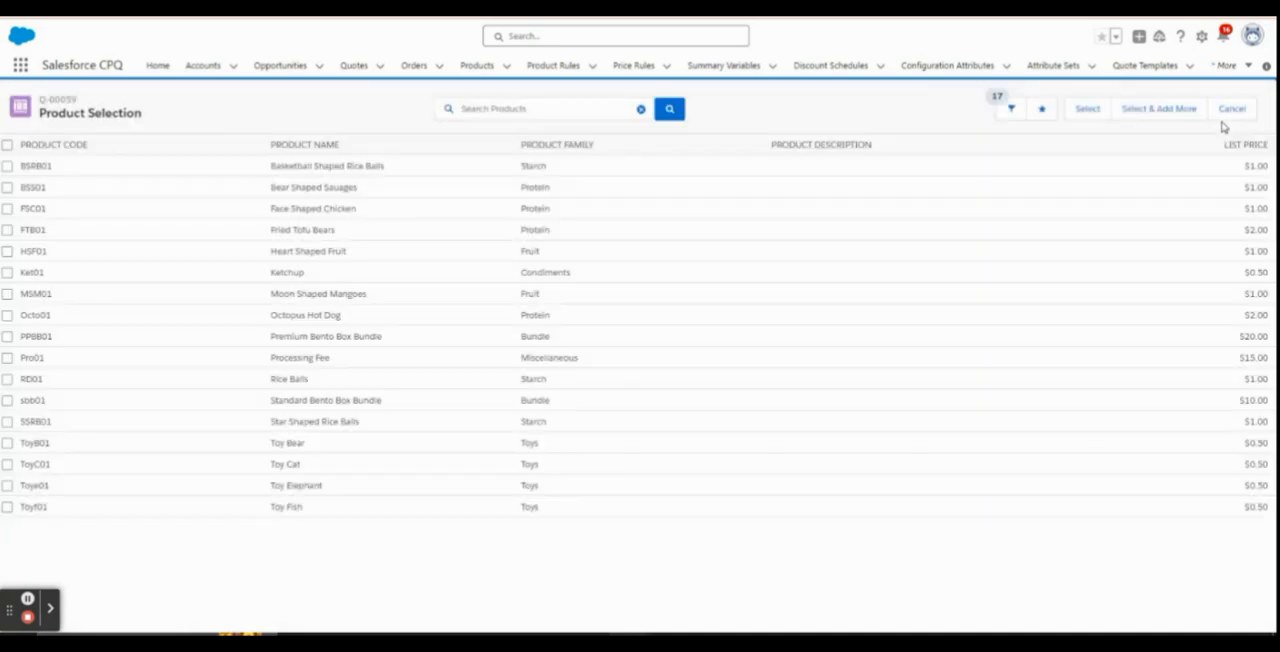
pyautogui.click(1230, 110)
pyautogui.click(1190, 113)
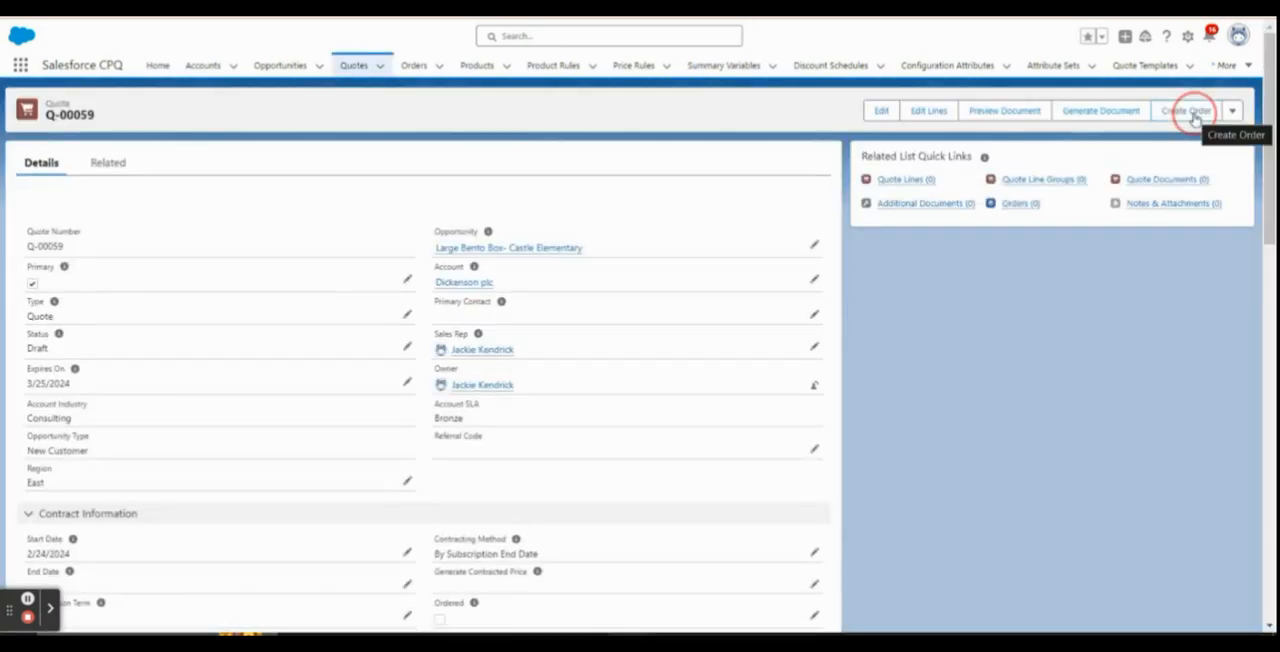
pyautogui.click(942, 113)
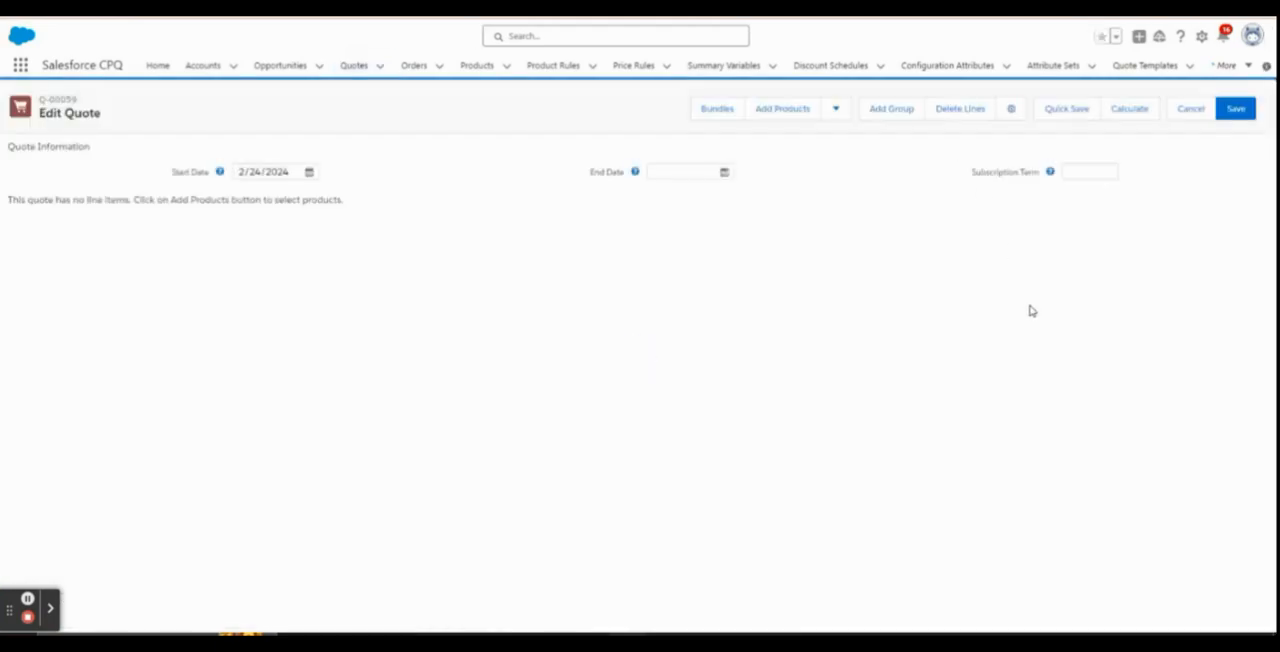
# Clear the region filter in the quote's product selection and add the Premium Bento Box Bundle for configuration
pyautogui.click(778, 109)
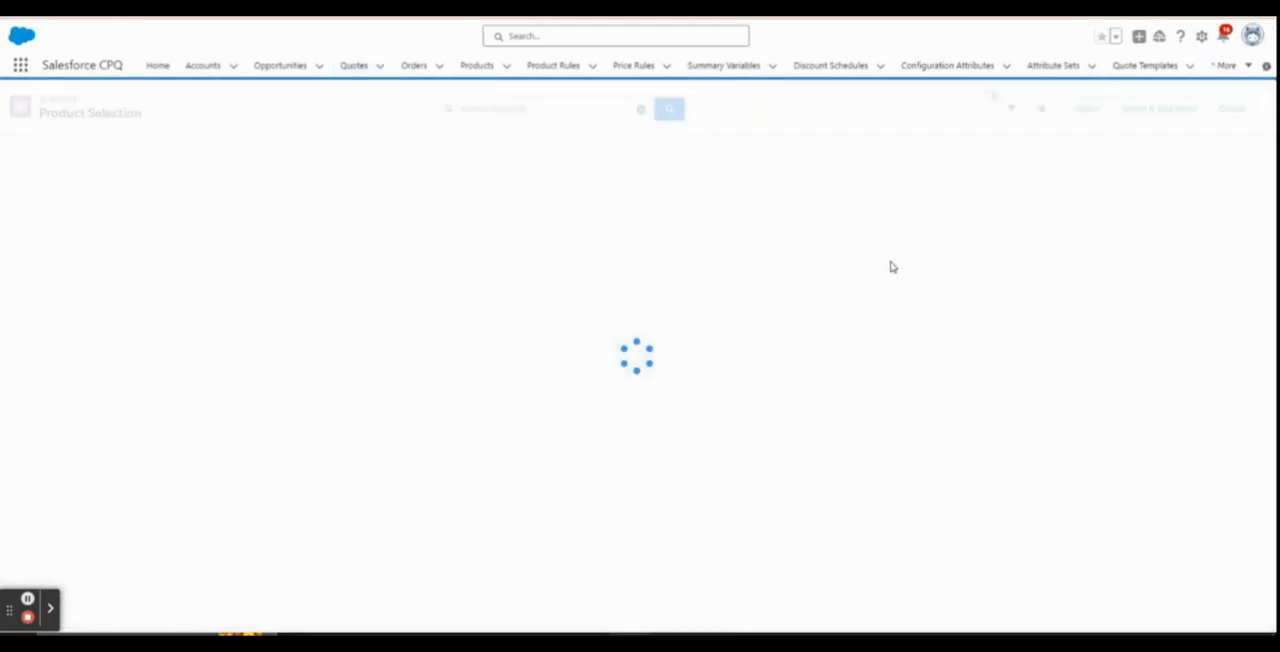
pyautogui.click(1011, 109)
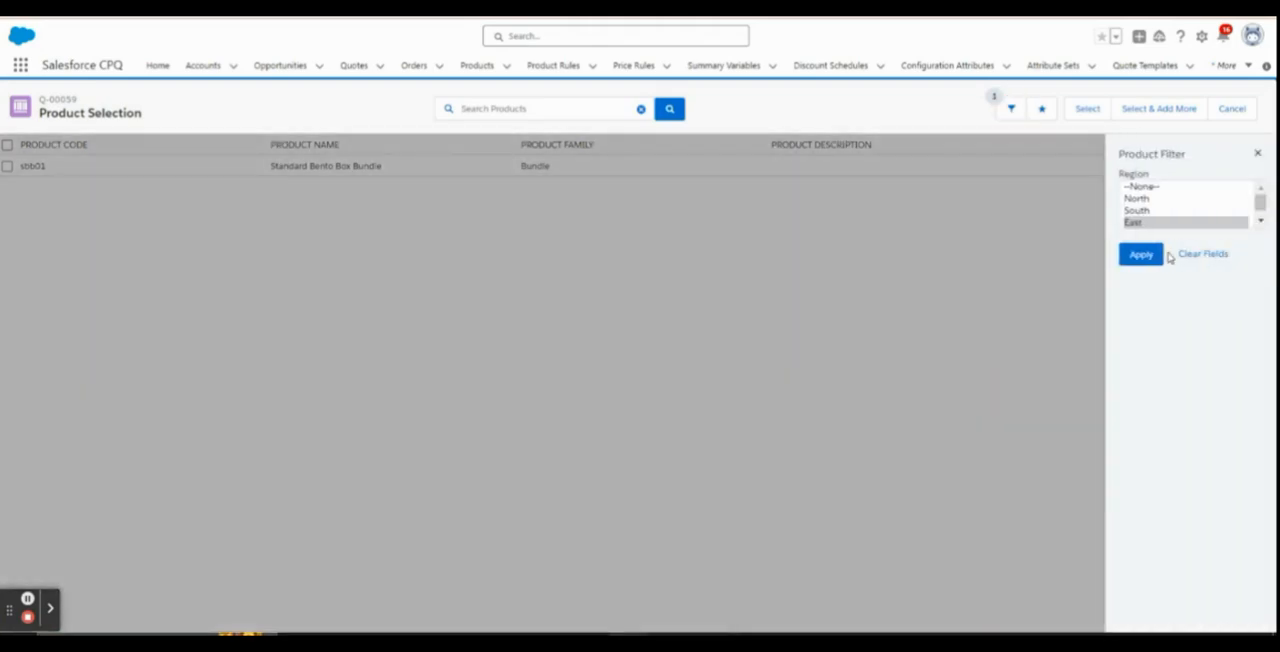
pyautogui.click(1196, 260)
pyautogui.click(1140, 256)
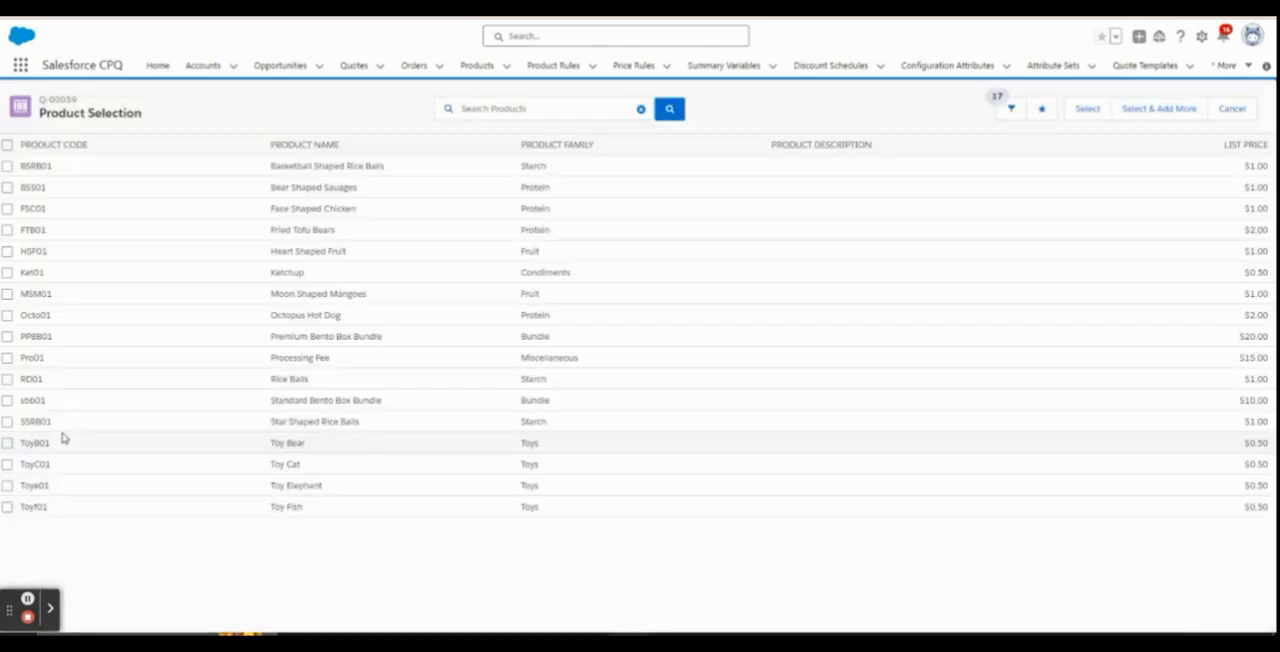
pyautogui.click(7, 336)
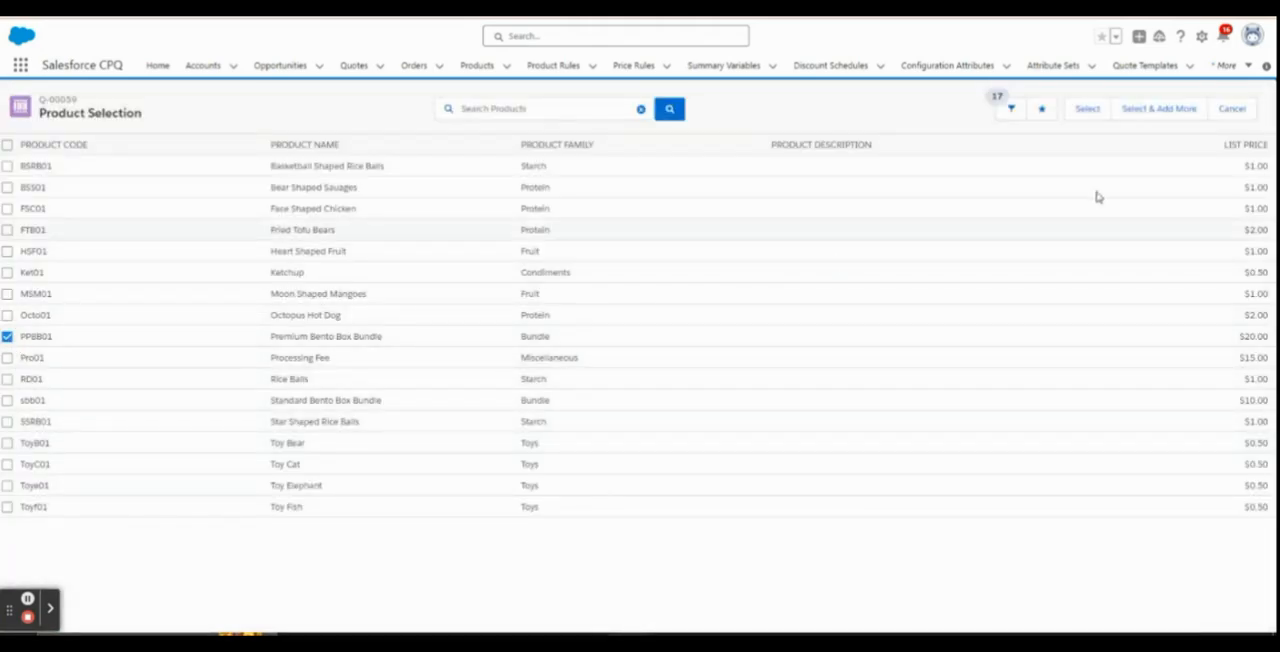
pyautogui.click(1086, 108)
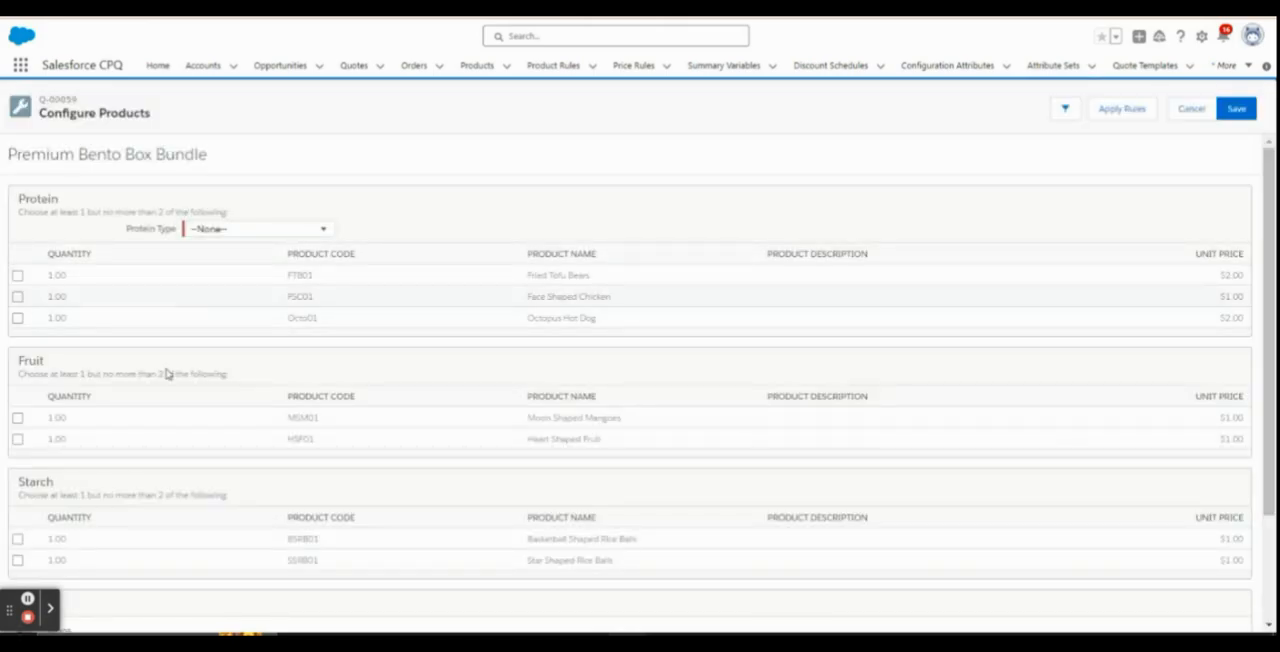
# Select Basketball Shaped Rice Balls and Moon Shaped Mangoes in the bundle, set Protein Type to Vegan, and dismiss the error message
pyautogui.click(17, 538)
pyautogui.click(17, 417)
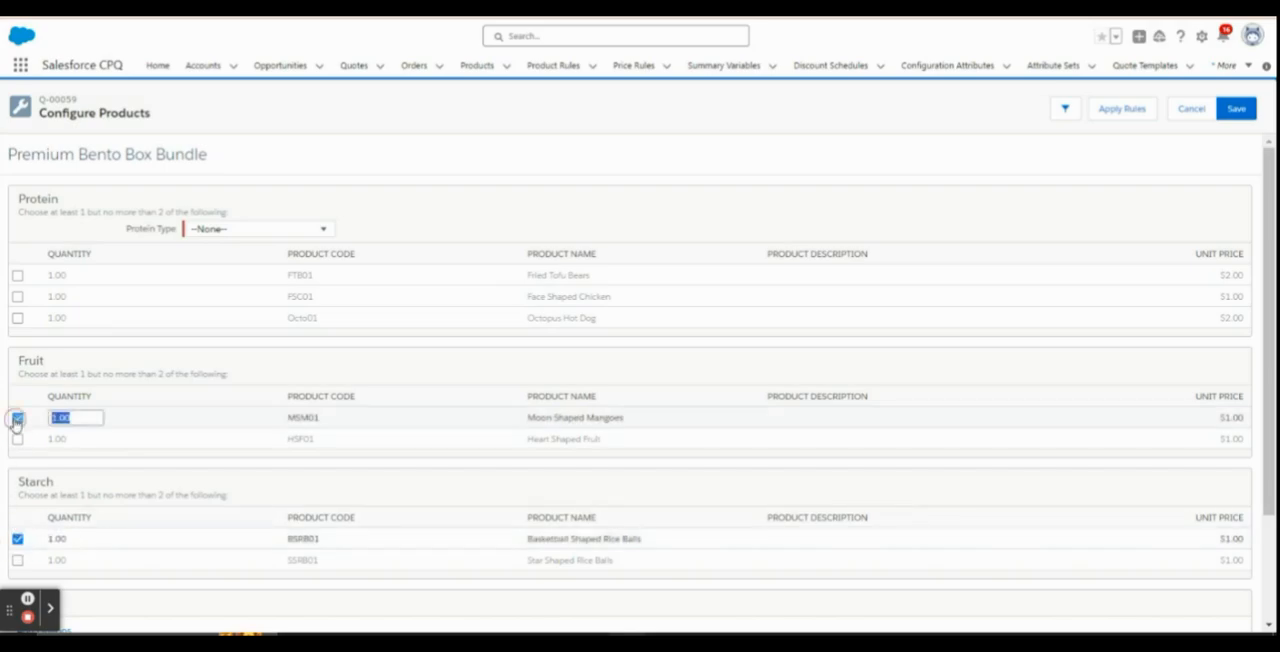
pyautogui.click(268, 226)
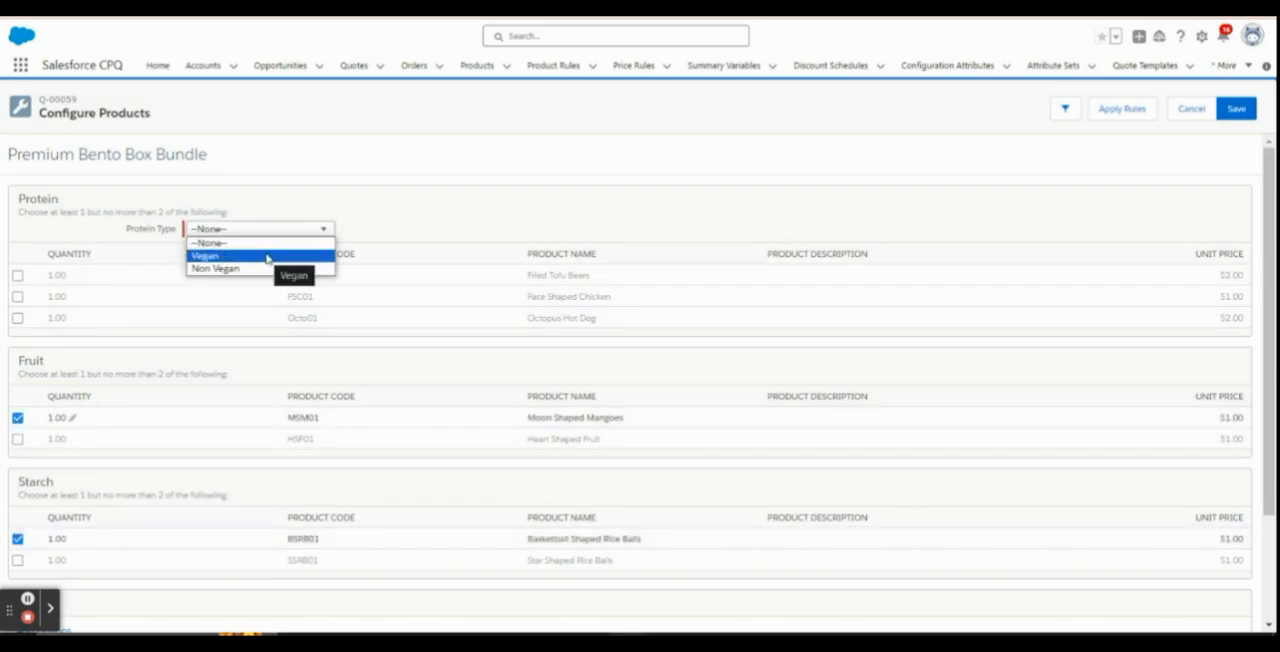
pyautogui.click(213, 256)
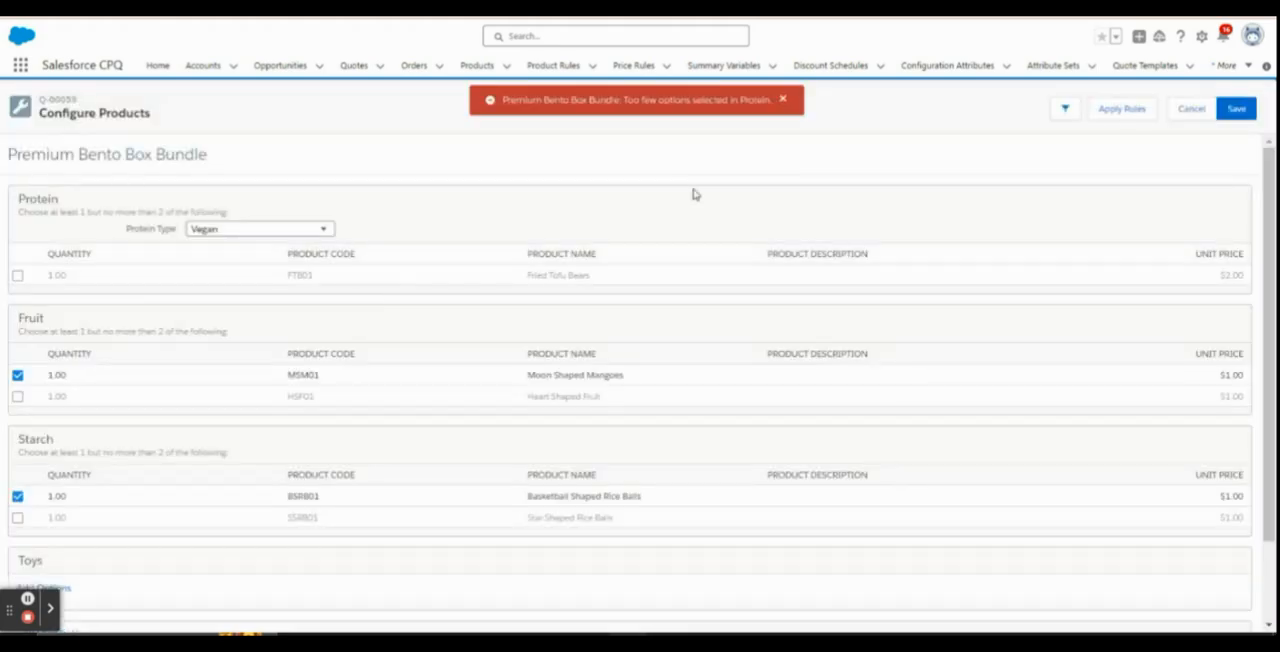
pyautogui.click(783, 99)
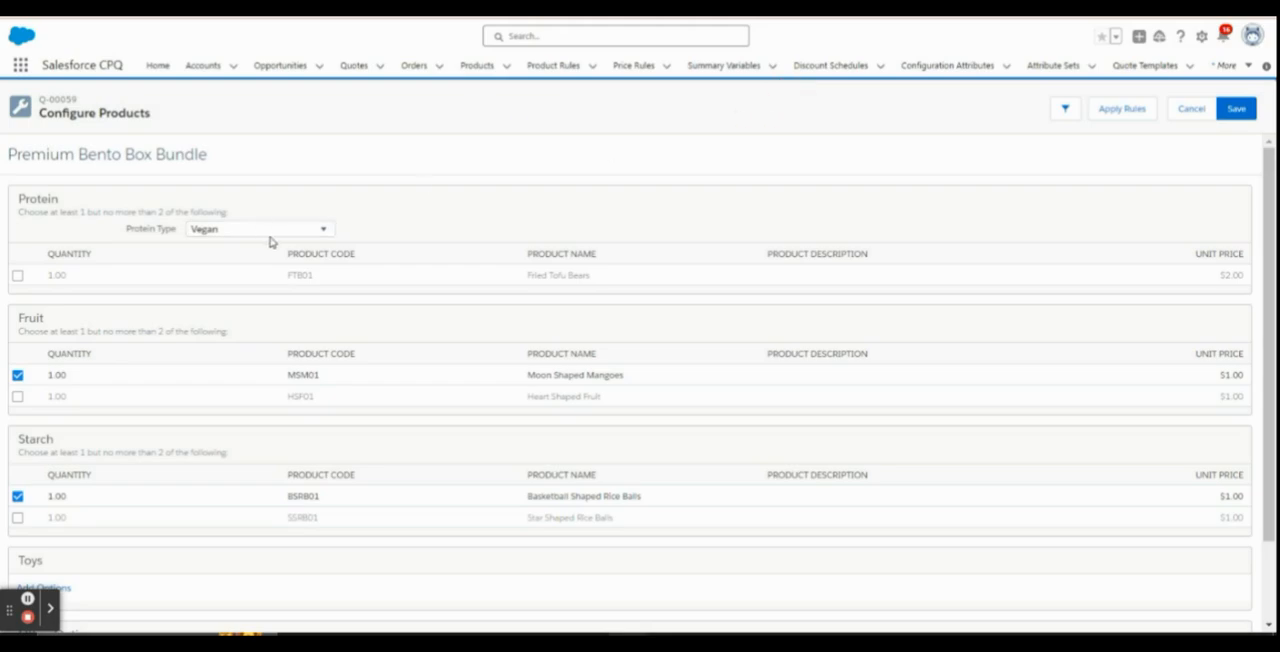
# Change the bundle's Protein Type to Non Vegan
pyautogui.click(268, 230)
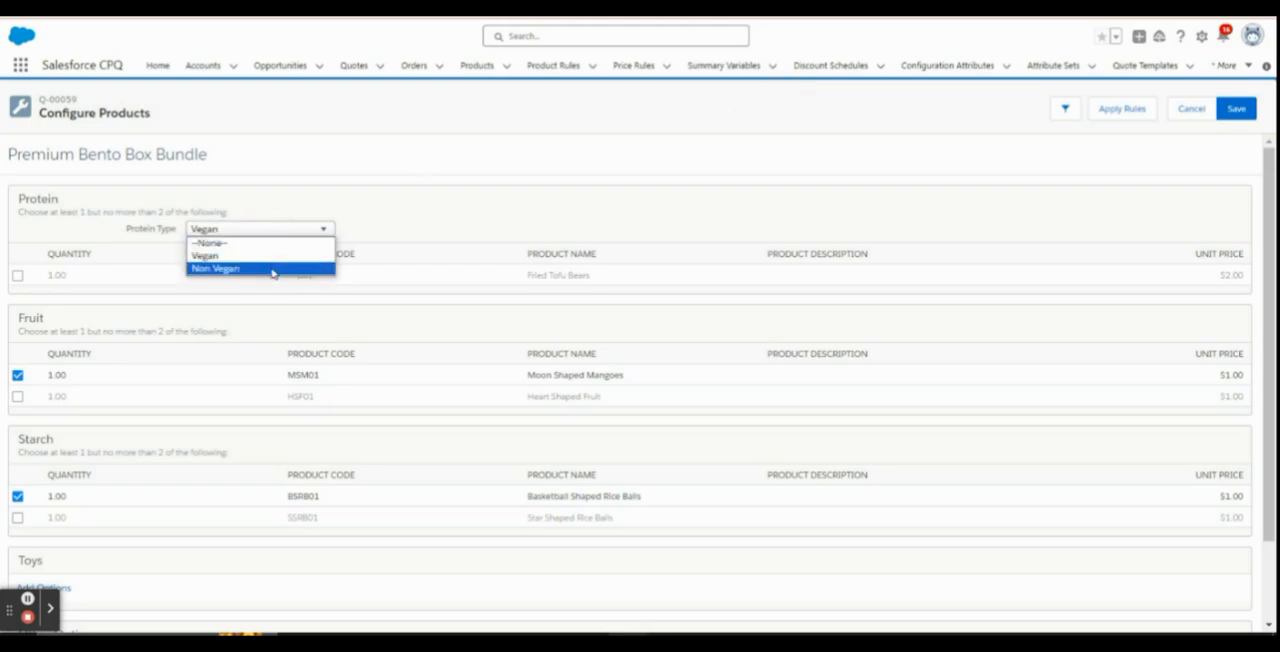
pyautogui.click(380, 218)
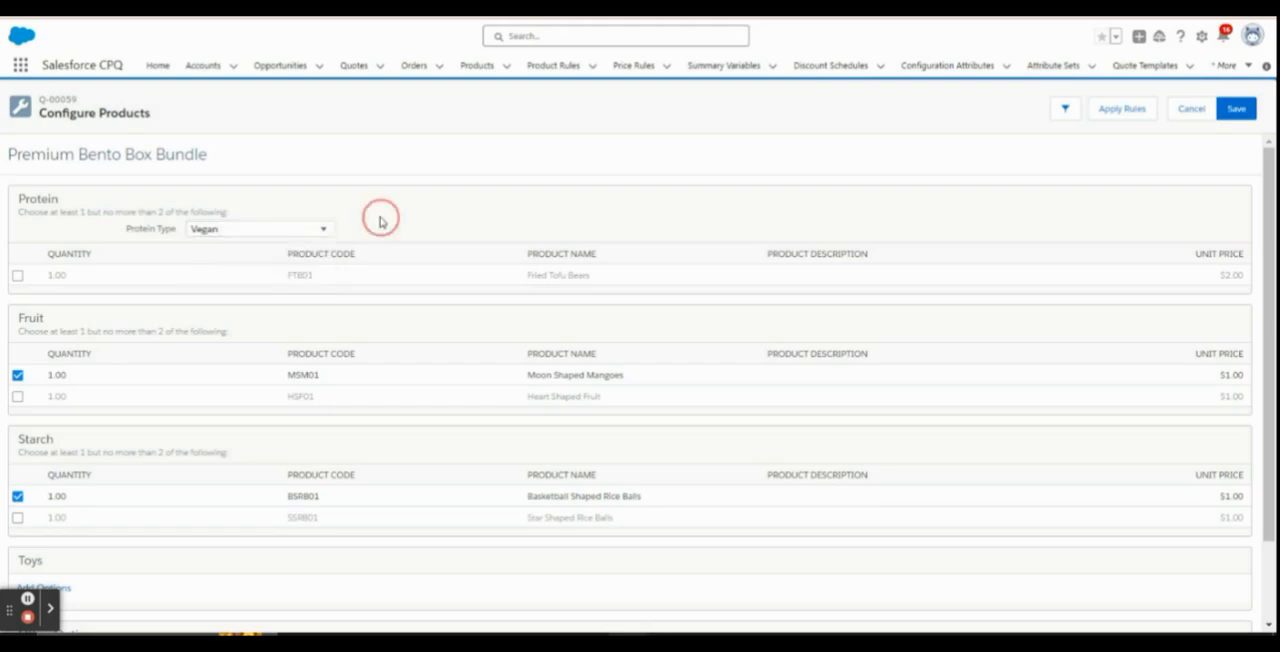
pyautogui.click(317, 232)
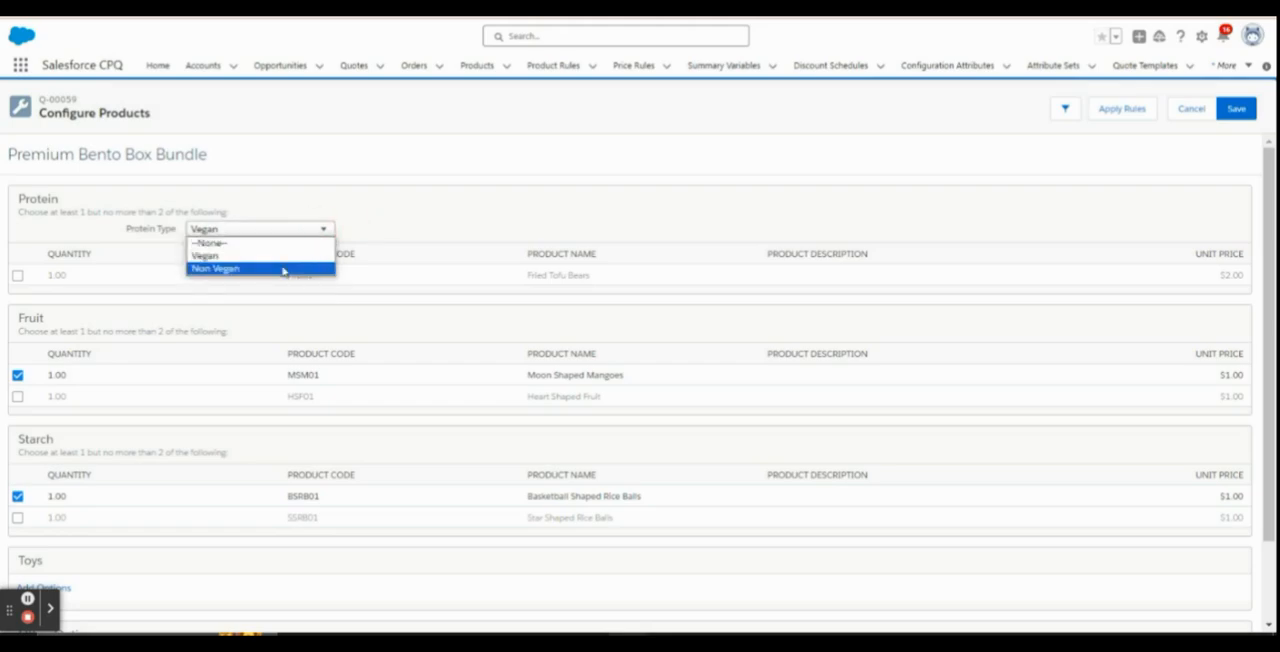
pyautogui.click(284, 268)
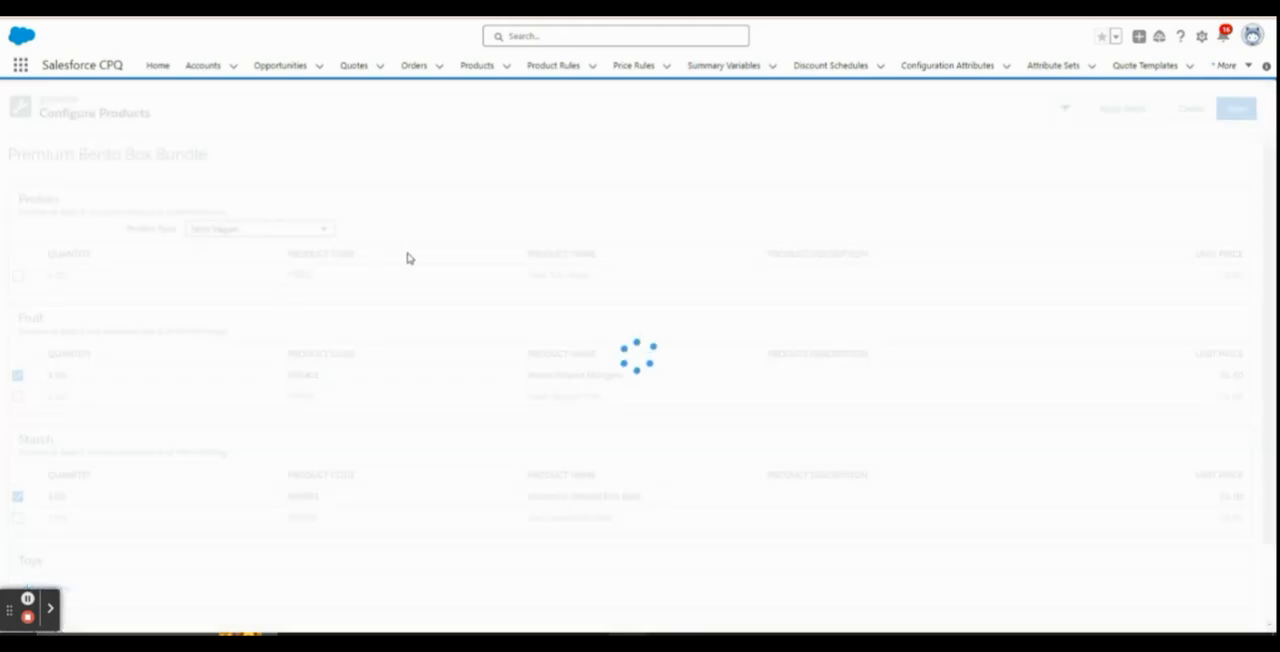
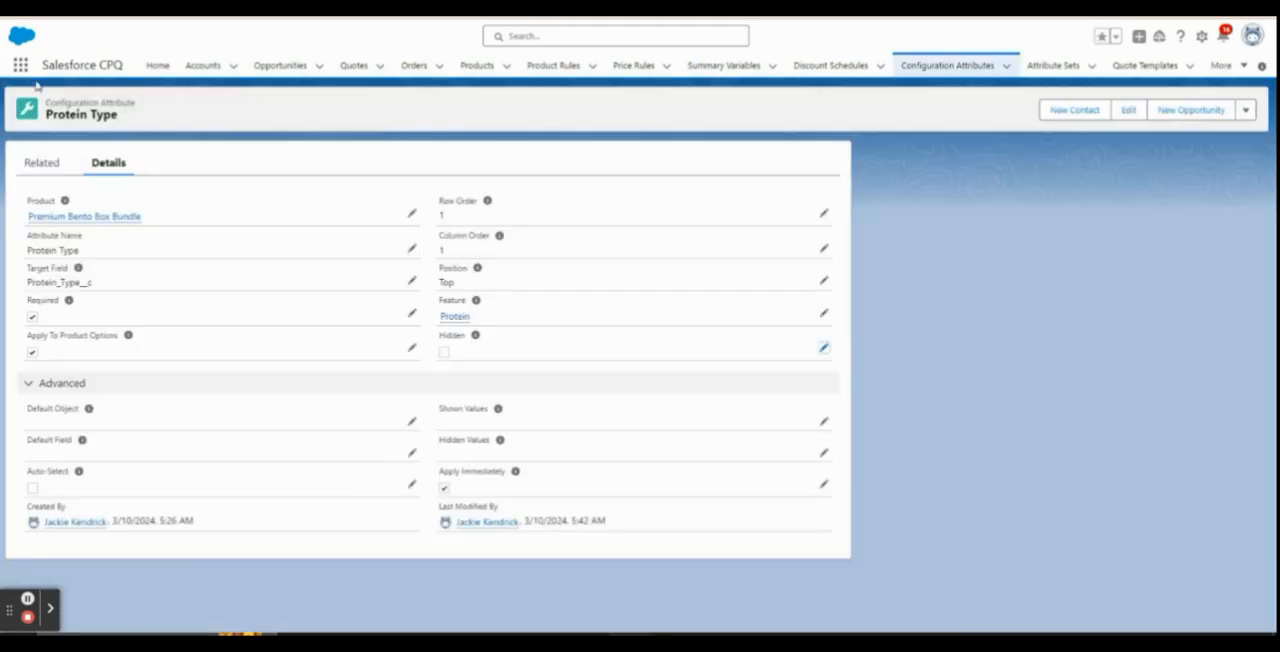
# Start a new product rule from the Product Rules list, name it Show Non Vegan Products and make it active
pyautogui.click(21, 66)
pyautogui.write('produ')
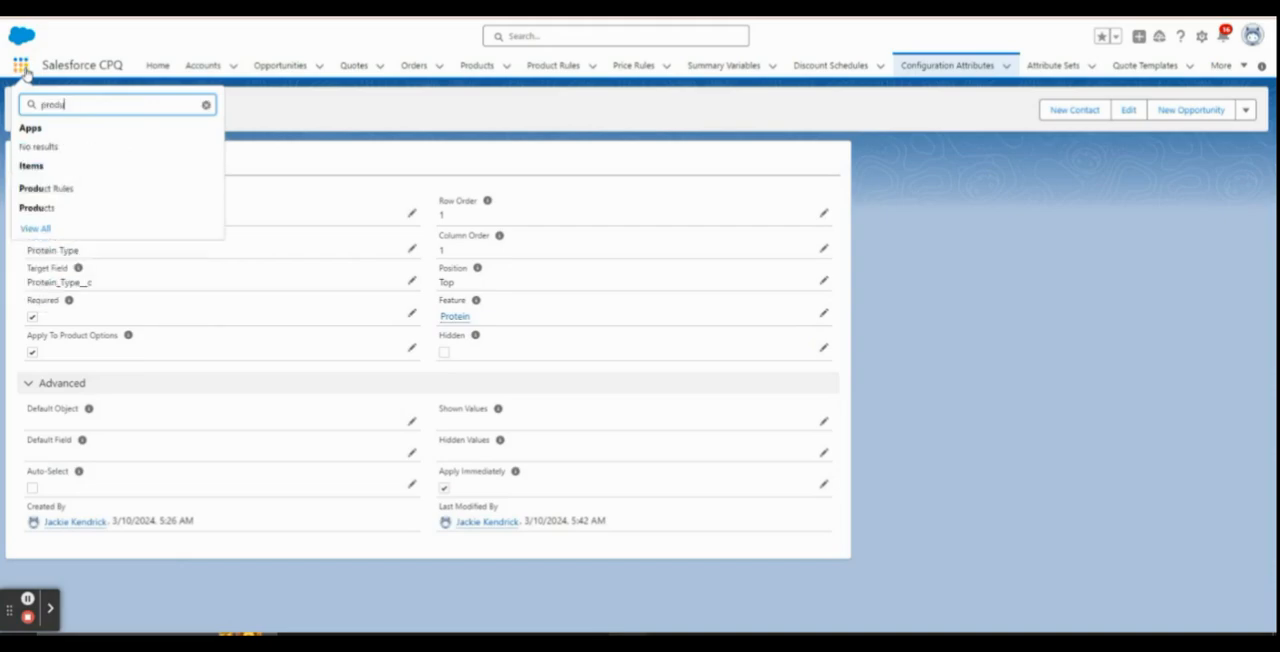
pyautogui.click(63, 188)
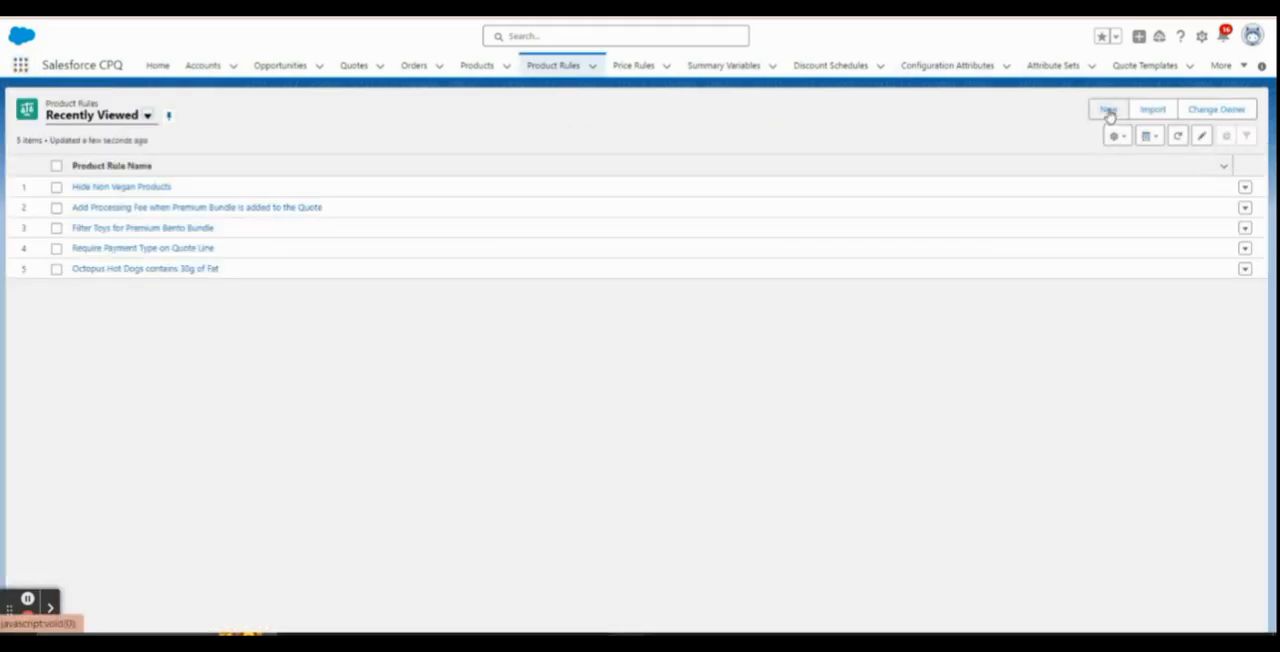
pyautogui.click(1108, 111)
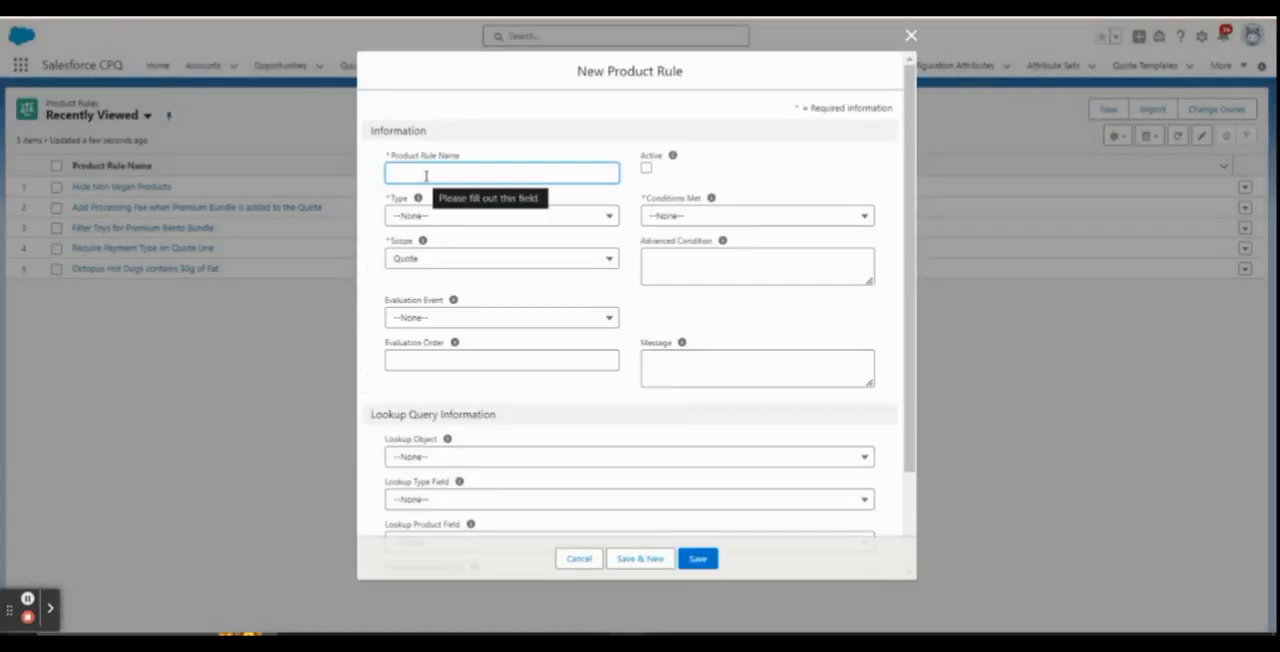
pyautogui.write('I')
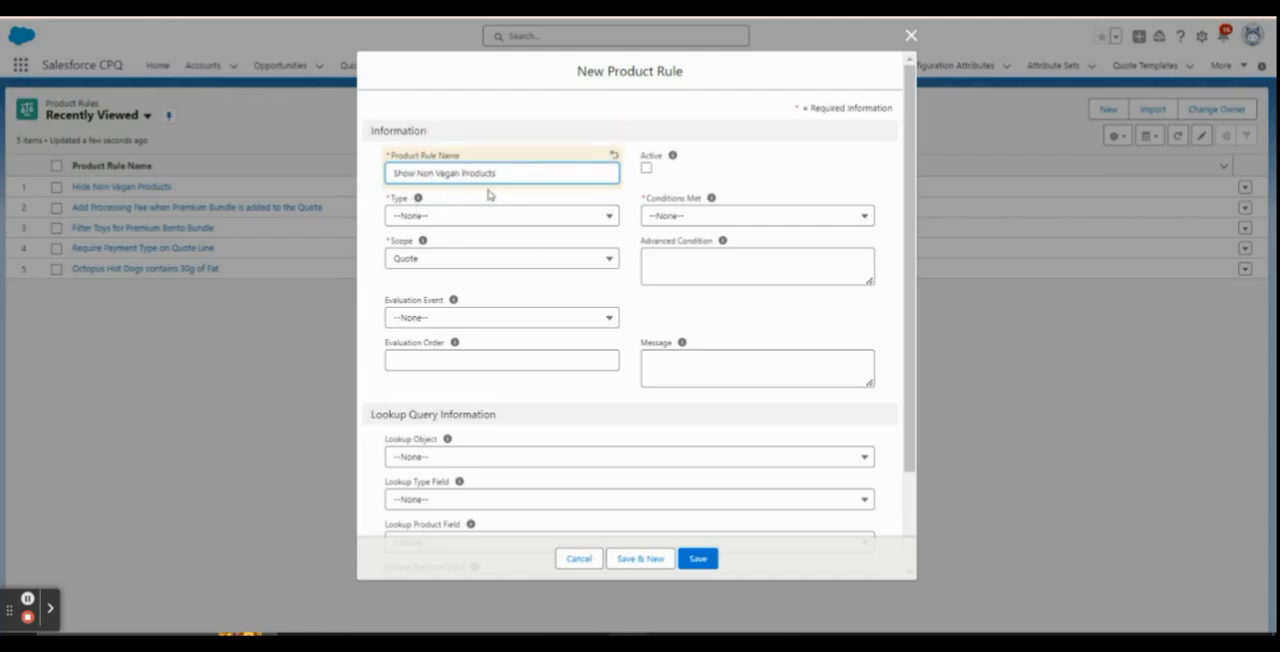
pyautogui.click(646, 168)
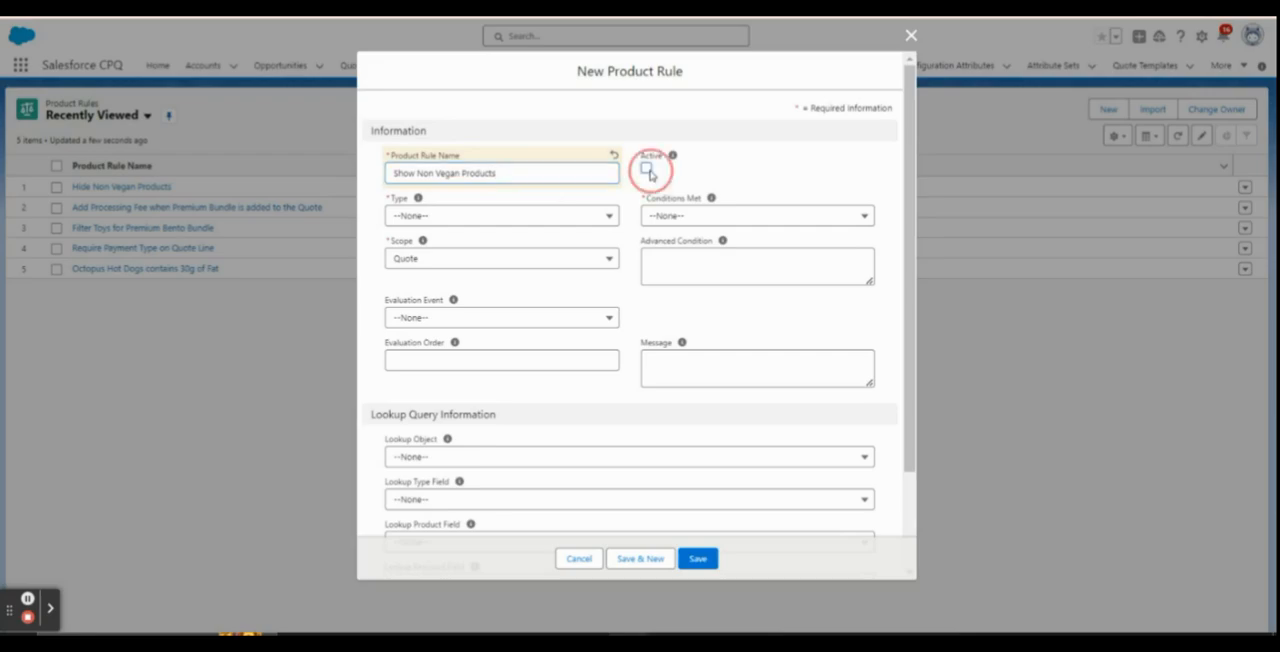
# Set the rule's type to Selection, conditions met to All, scope to Product and evaluation event to Always, and save it
pyautogui.click(451, 218)
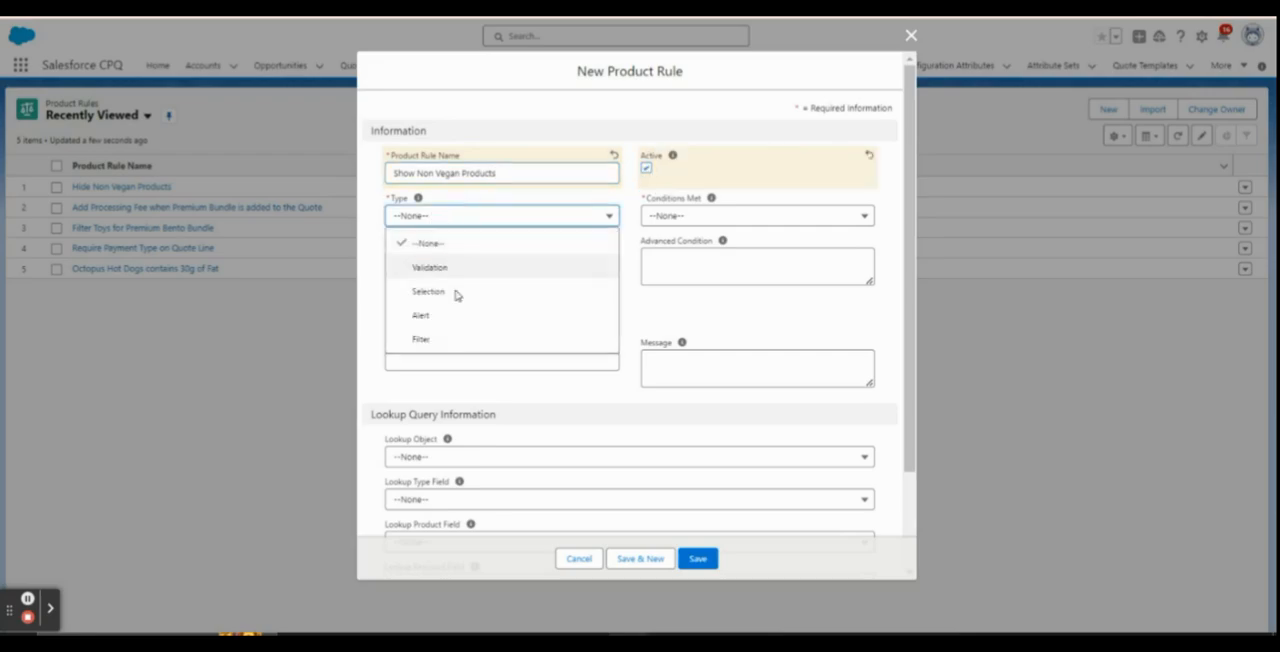
pyautogui.click(460, 300)
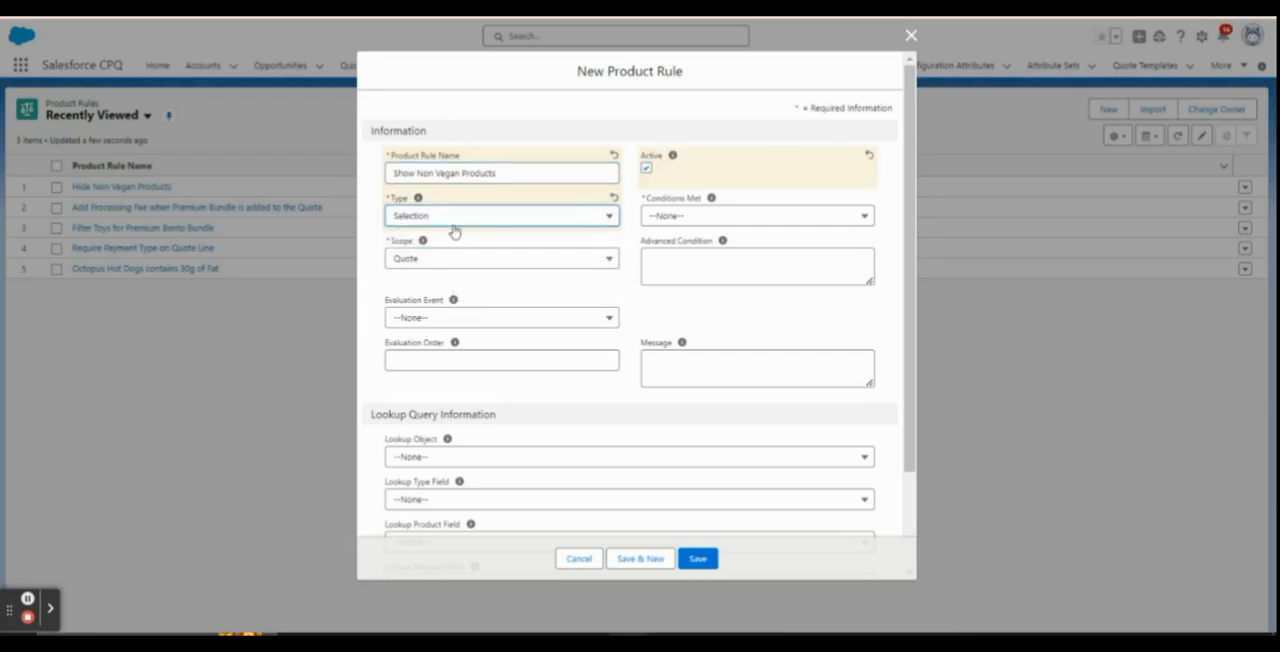
pyautogui.click(677, 215)
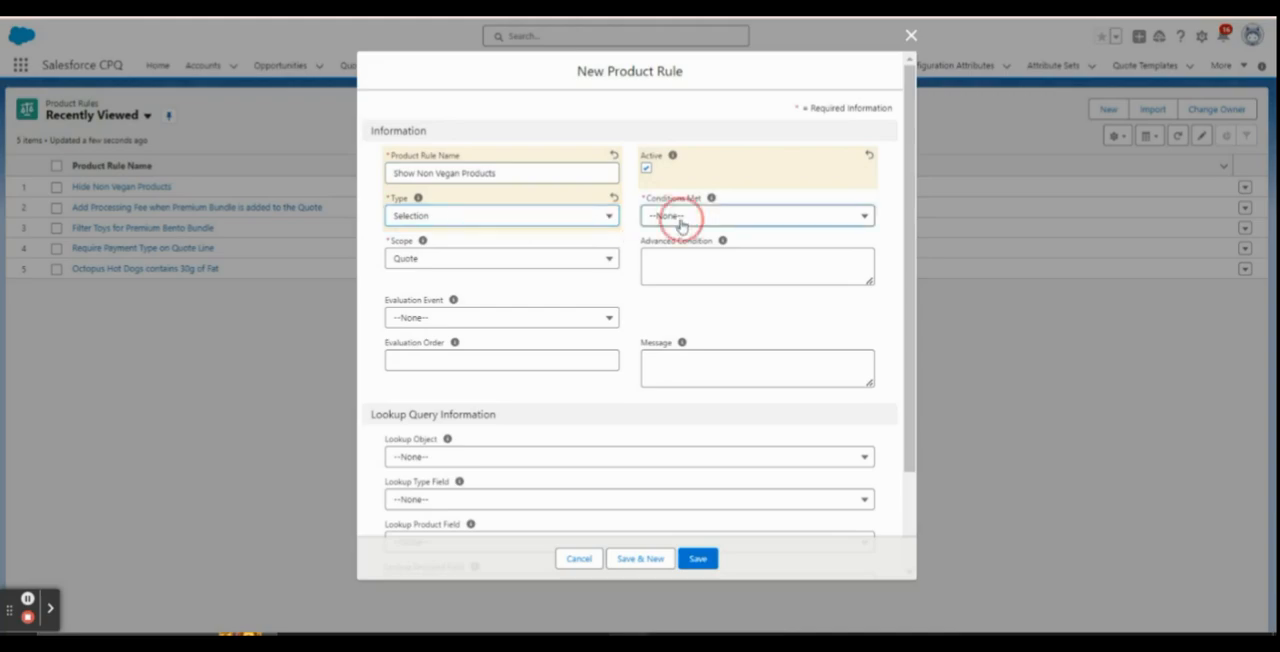
pyautogui.click(700, 271)
pyautogui.click(526, 262)
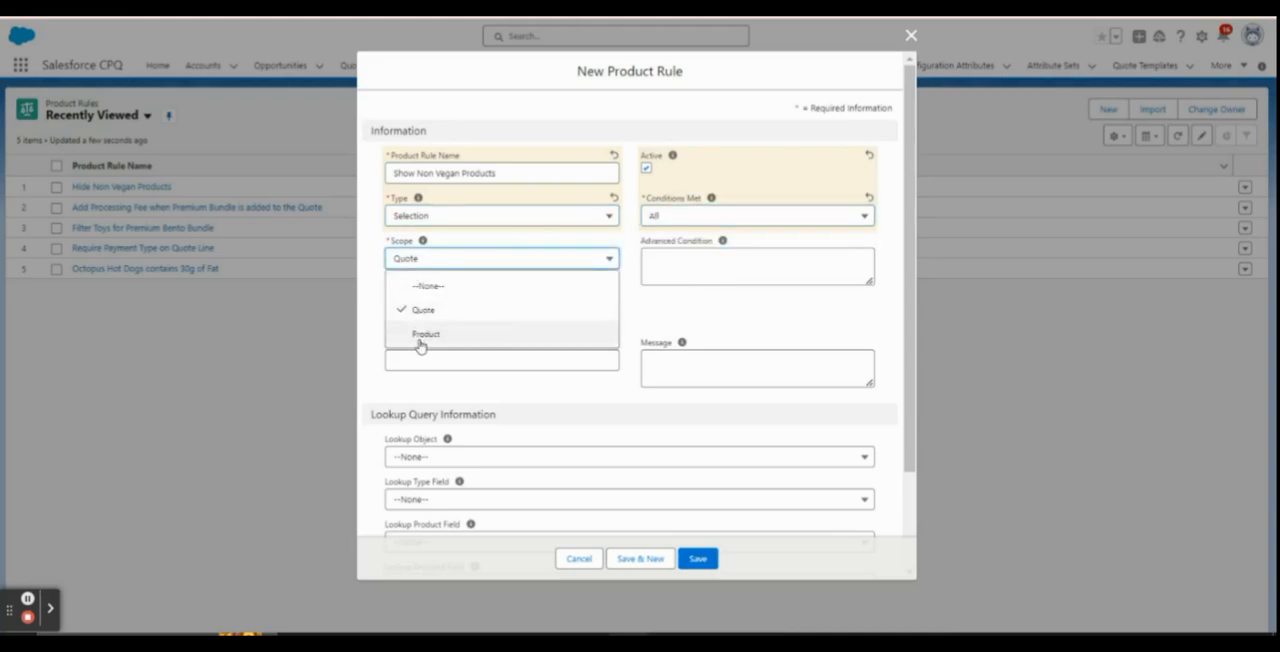
pyautogui.click(459, 340)
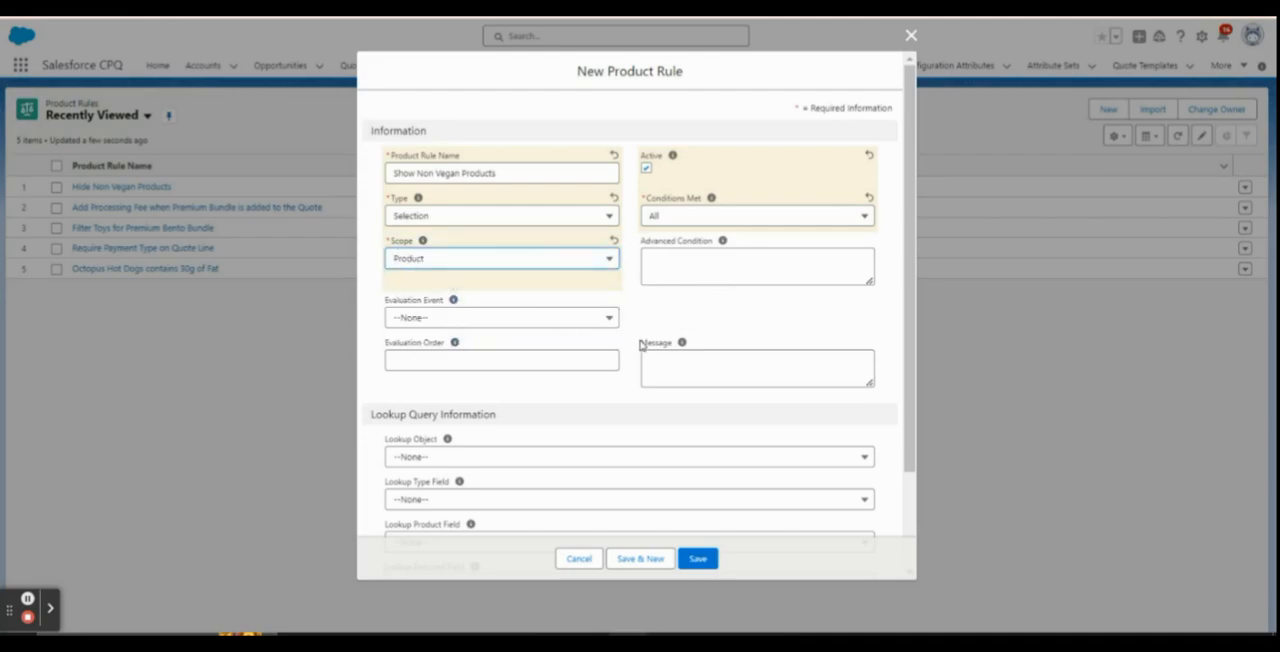
pyautogui.scroll(-2, 600, 300)
pyautogui.click(566, 195)
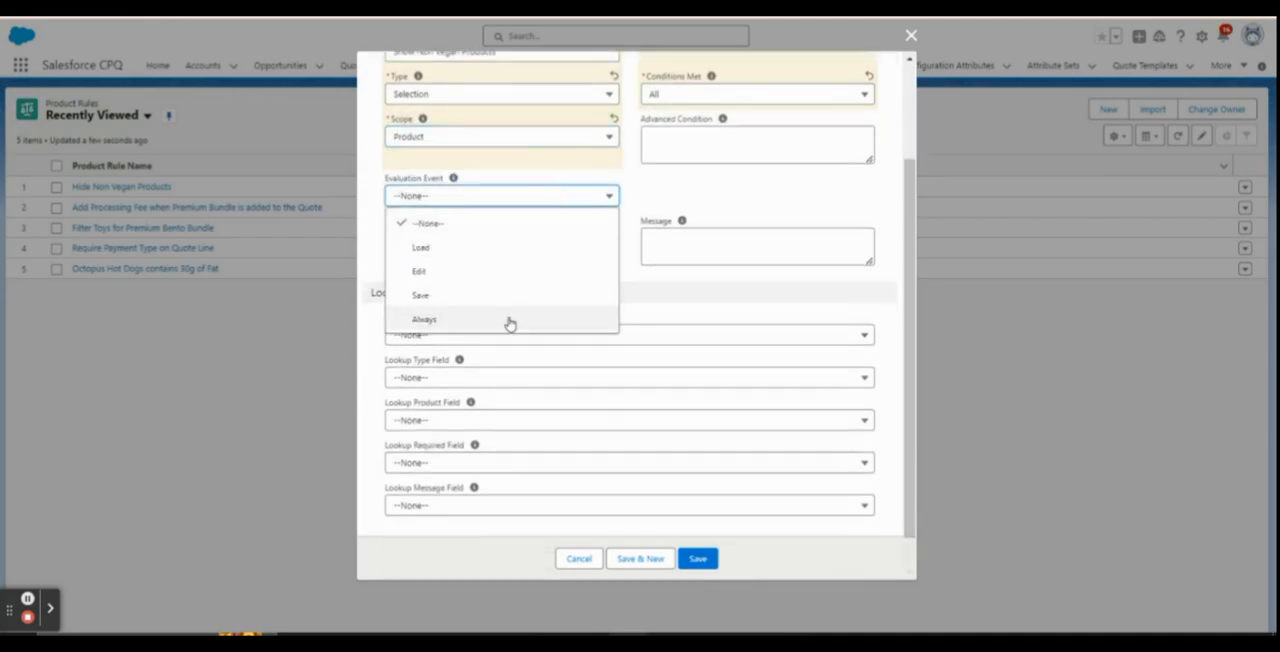
pyautogui.click(510, 320)
pyautogui.click(712, 559)
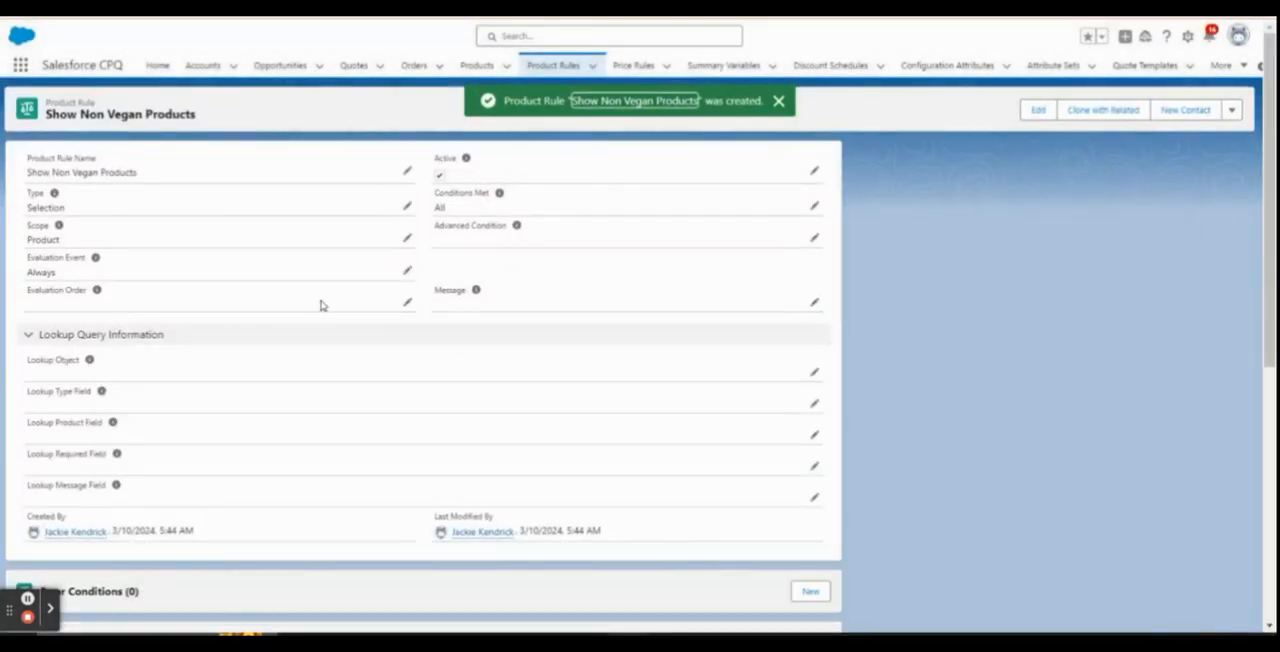
# Start a new error condition on the rule with index 10, tested object Configuration Attributes and tested field Protein_Type__c
pyautogui.scroll(-5, 335, 343)
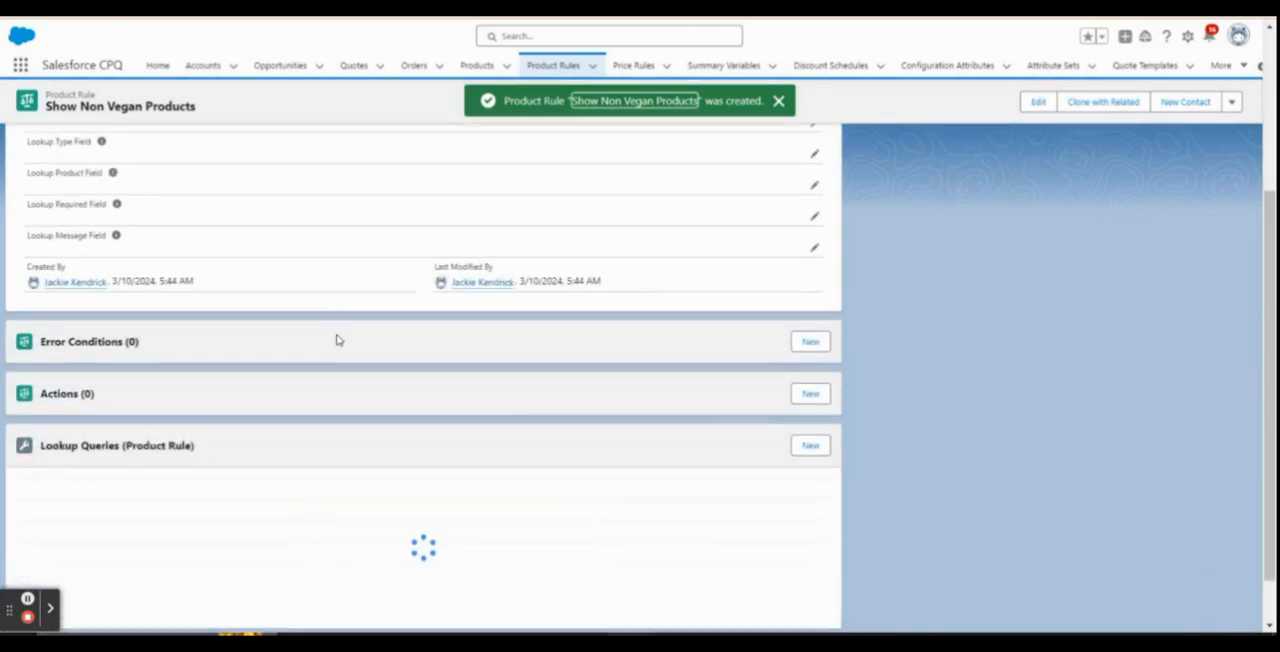
pyautogui.click(812, 452)
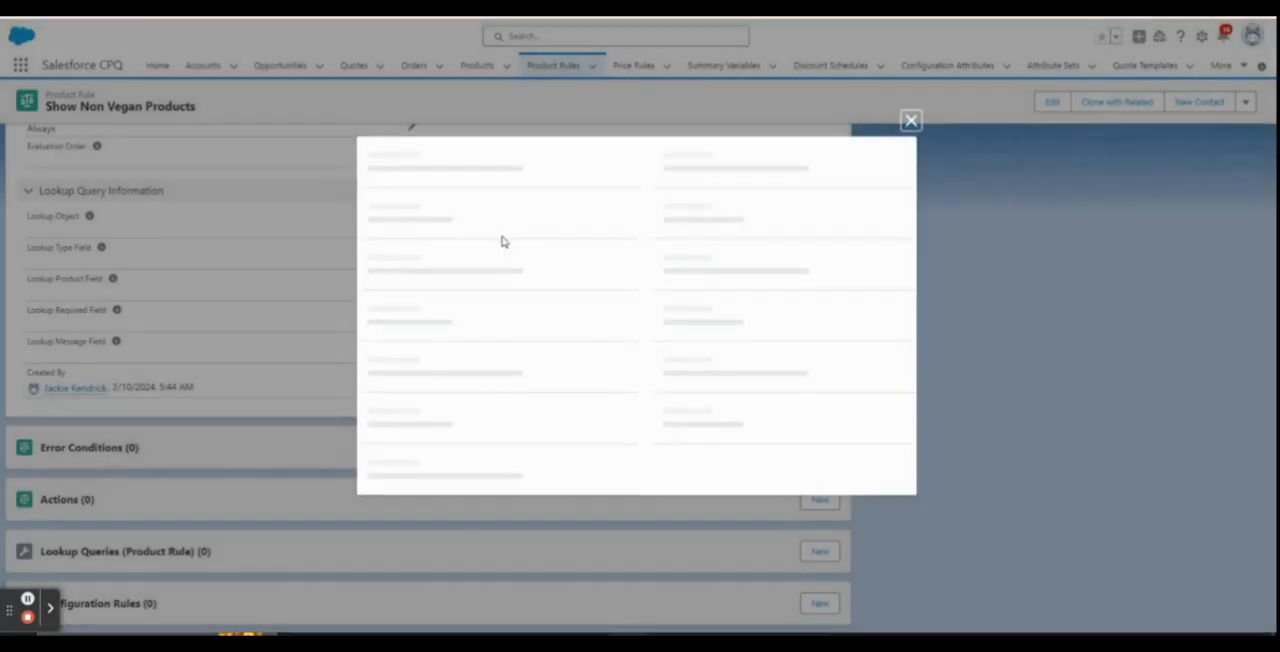
pyautogui.click(447, 213)
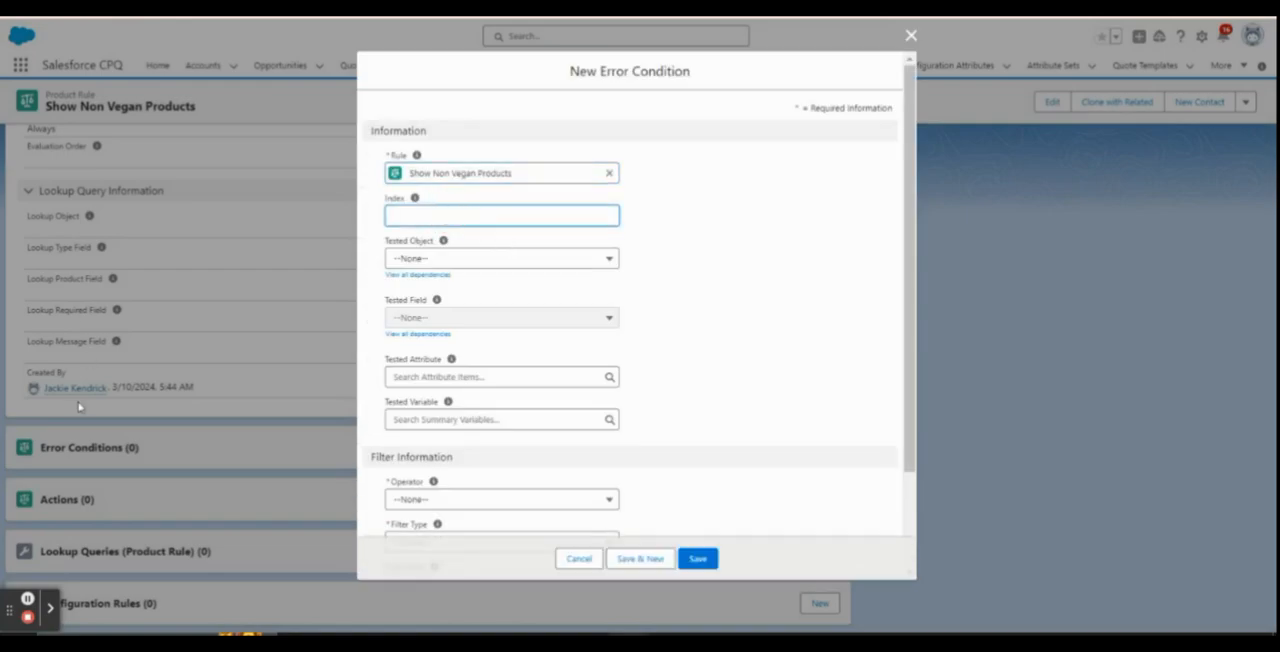
pyautogui.write('10')
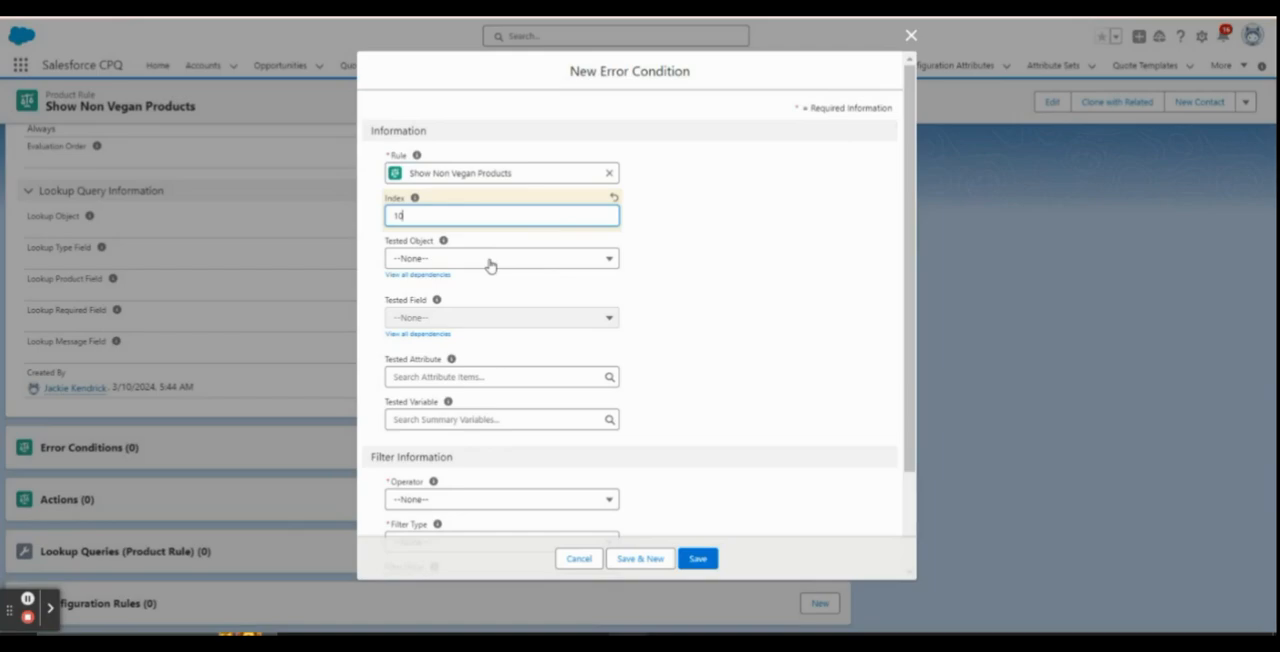
pyautogui.click(490, 262)
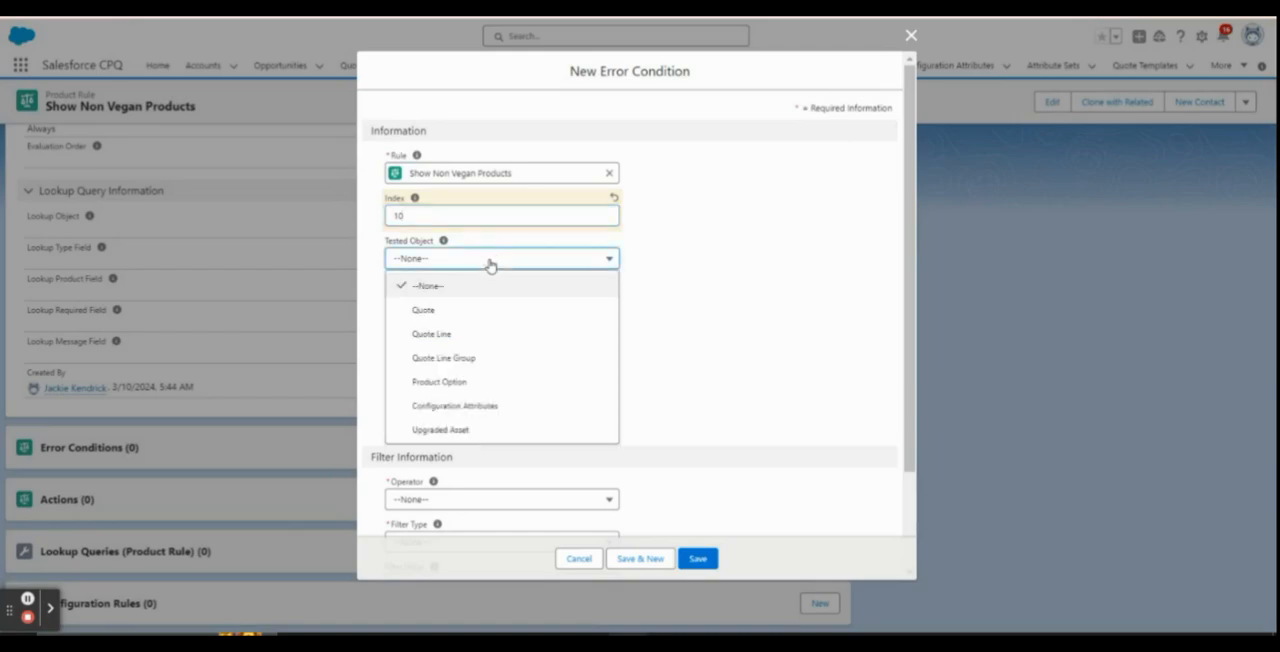
pyautogui.click(513, 410)
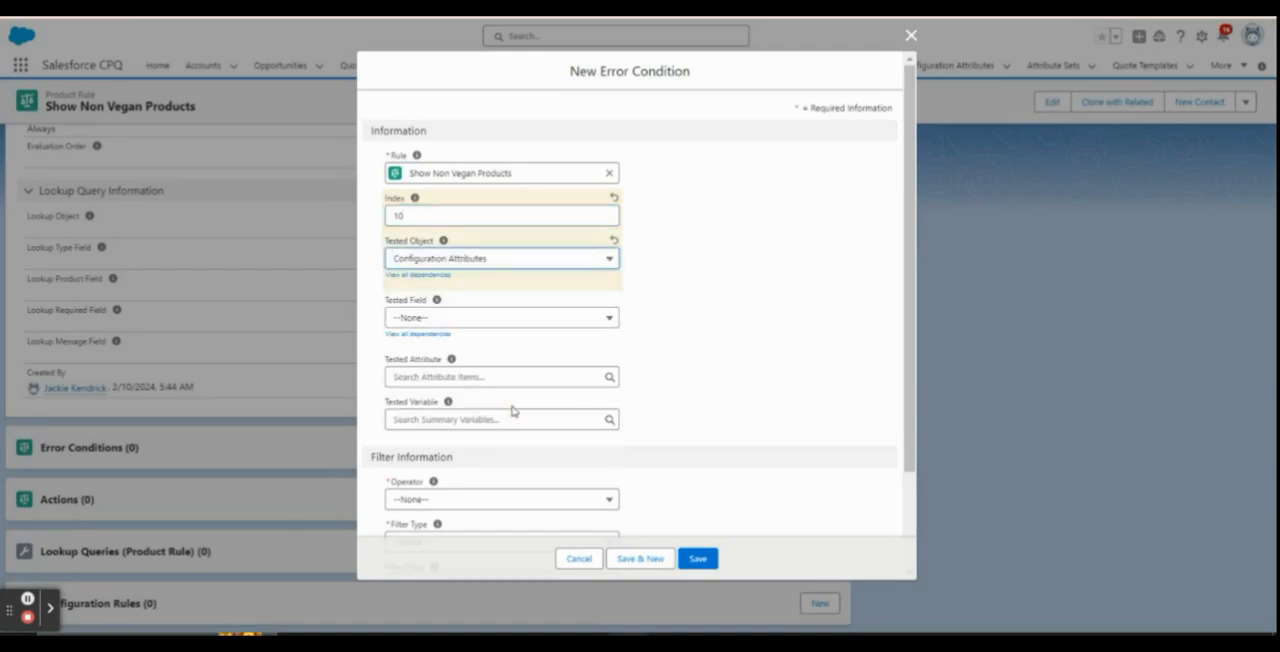
pyautogui.click(503, 318)
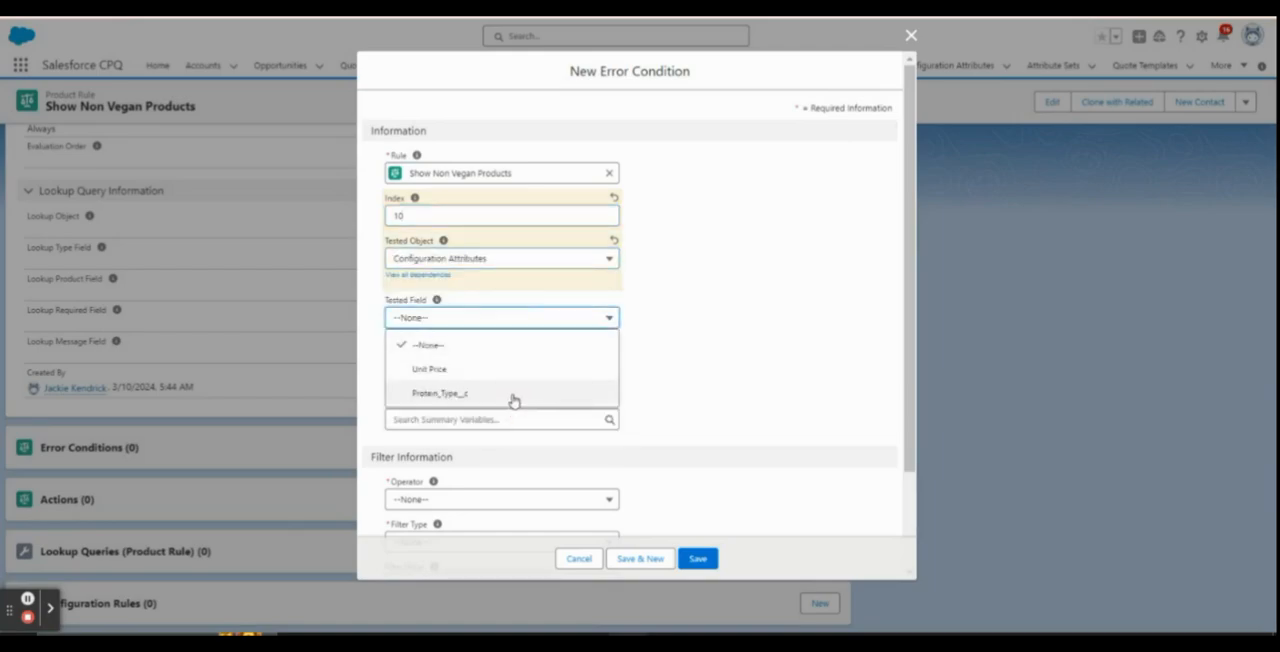
pyautogui.click(512, 398)
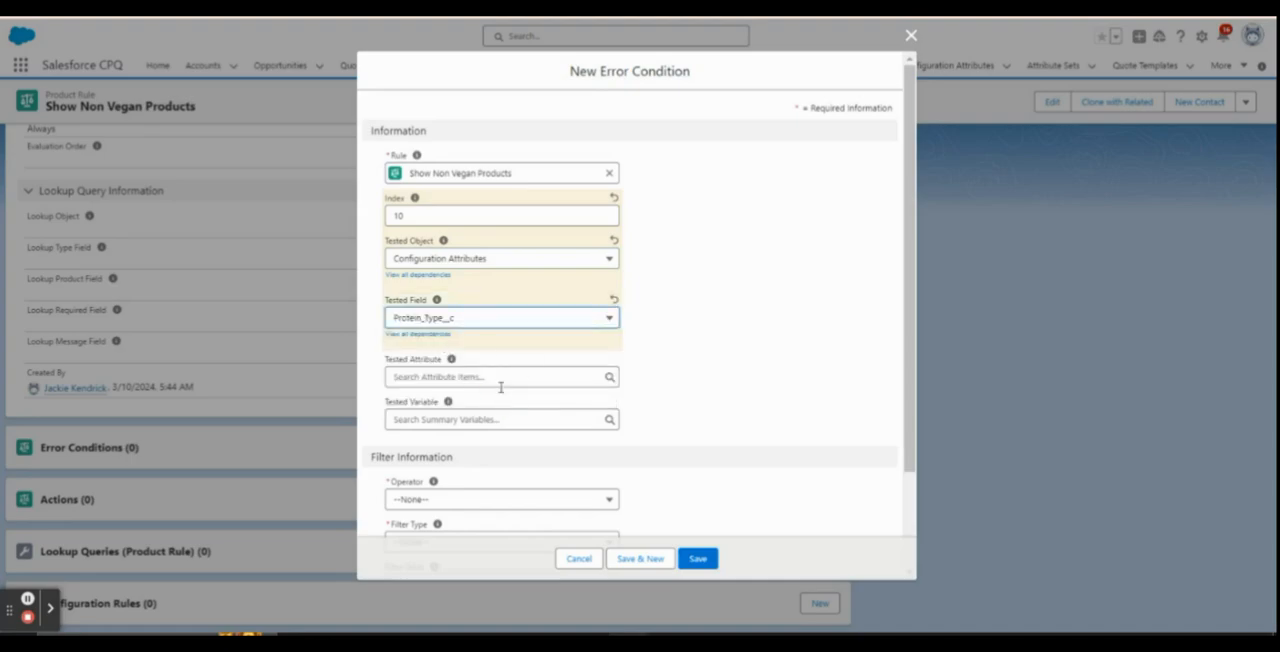
# Set the error condition's operator to equals, filter type to Value and filter value to Non Vegan, and save it
pyautogui.scroll(-3, 490, 400)
pyautogui.click(474, 378)
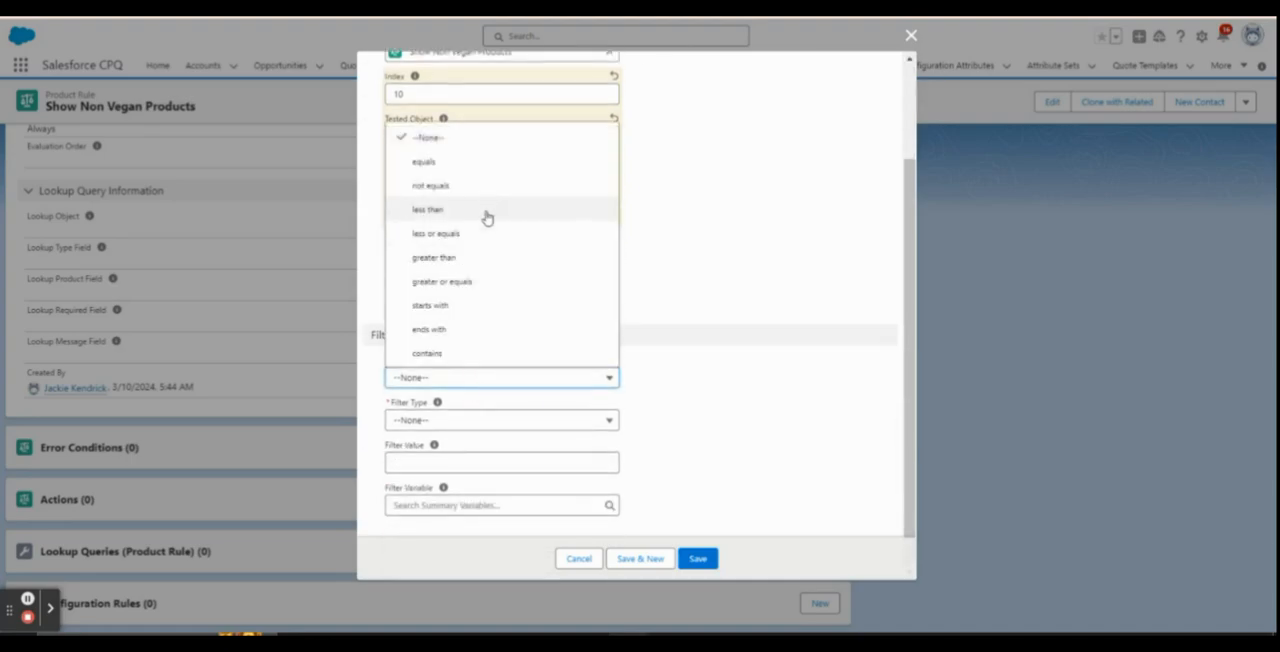
pyautogui.click(484, 163)
pyautogui.click(465, 431)
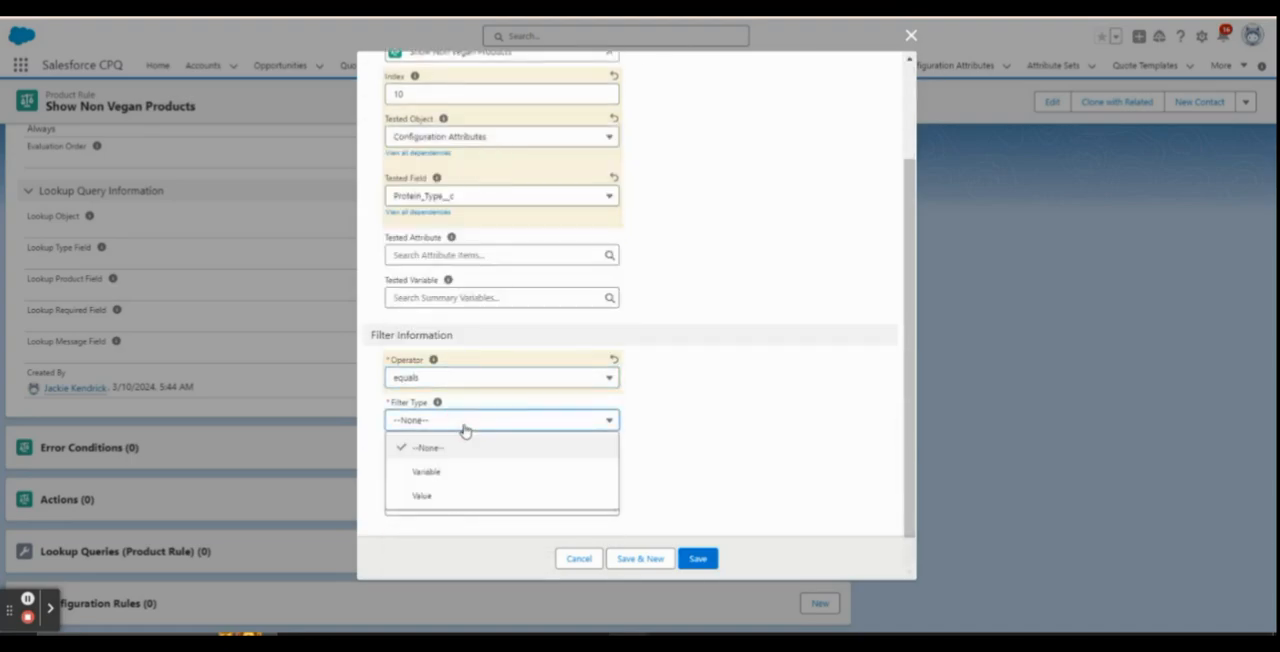
pyautogui.click(443, 498)
pyautogui.click(435, 461)
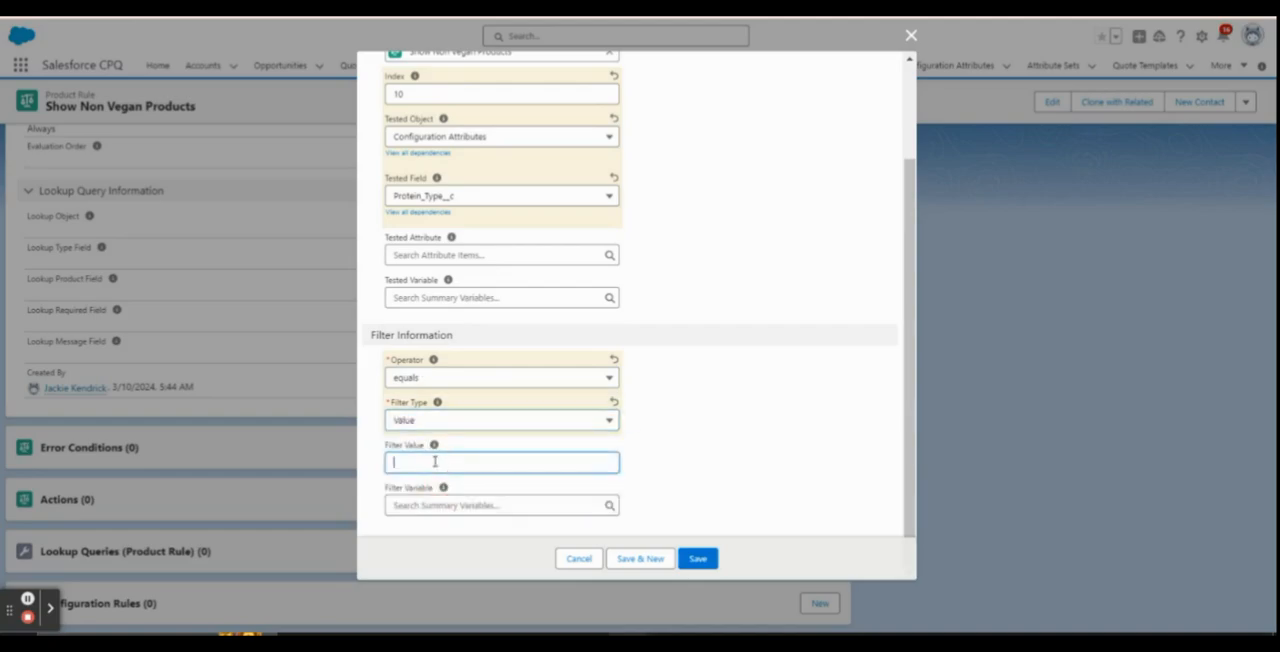
pyautogui.write('Non Vegan')
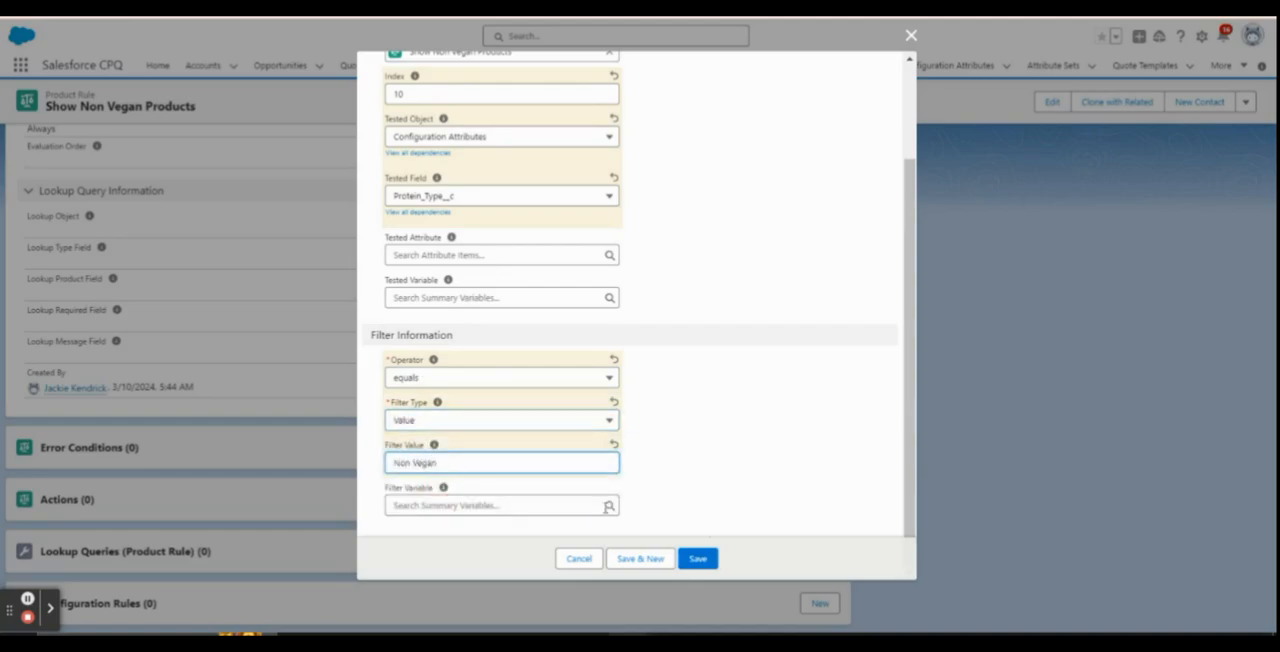
pyautogui.click(704, 560)
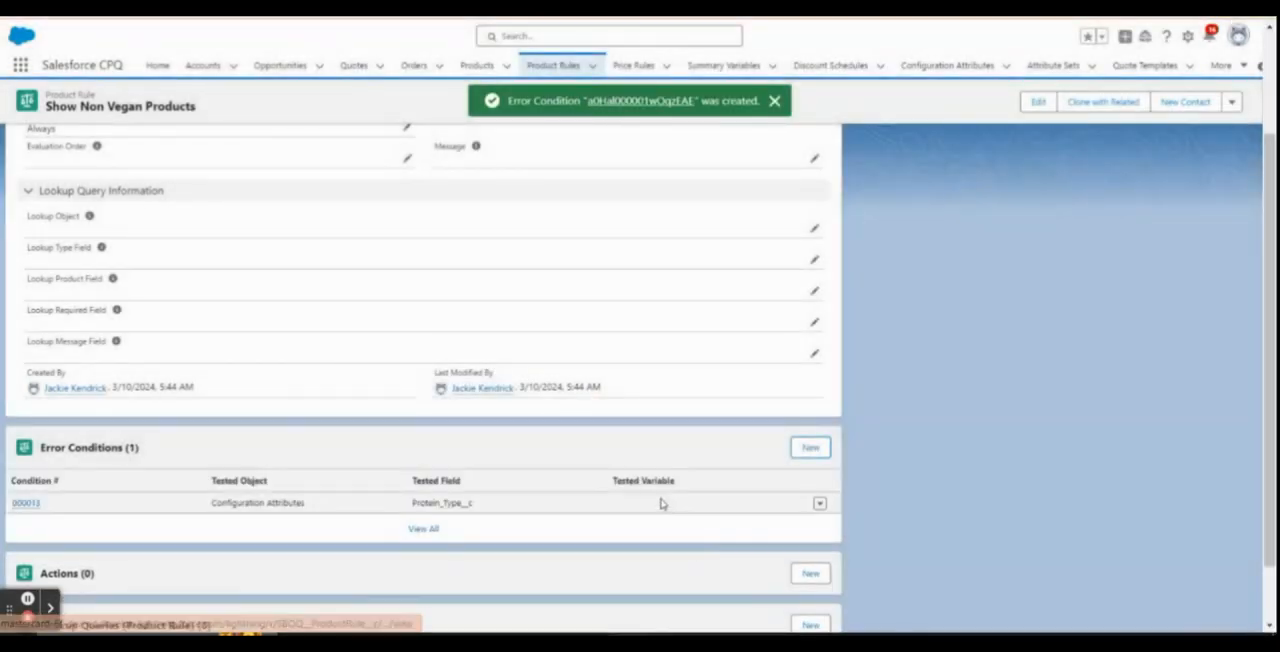
# Add a product action of type Show for the product Octopus Hot Dog to the rule and save it
pyautogui.scroll(-1, 660, 503)
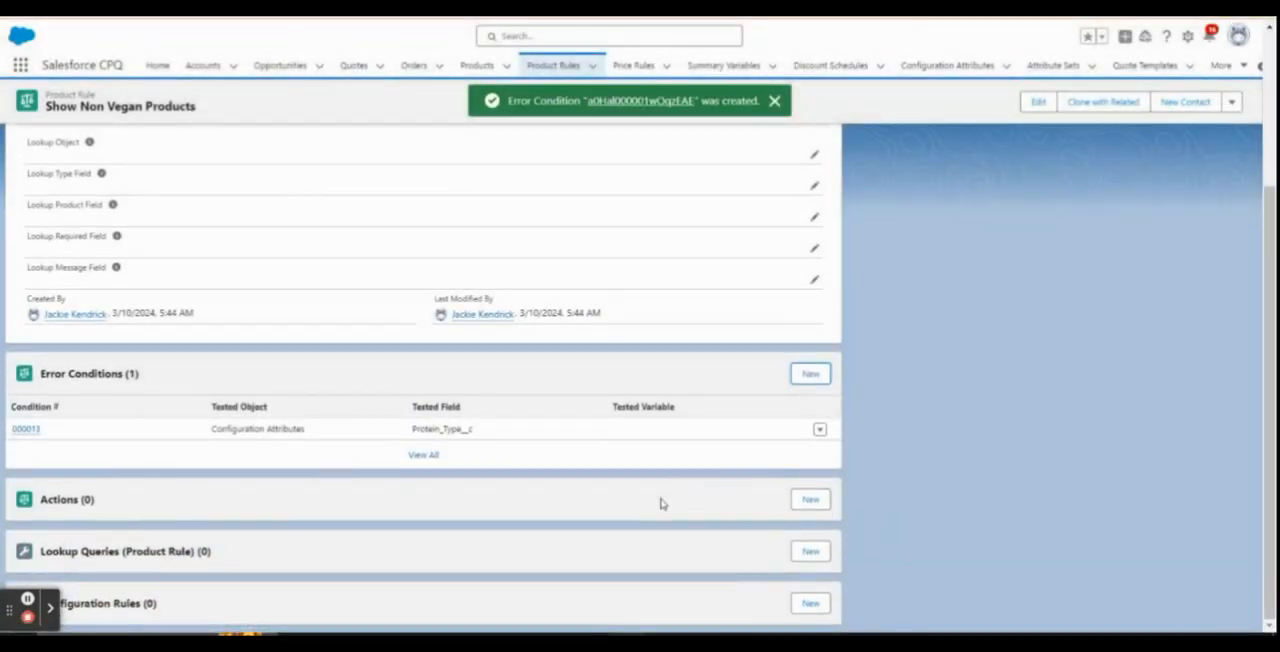
pyautogui.click(808, 502)
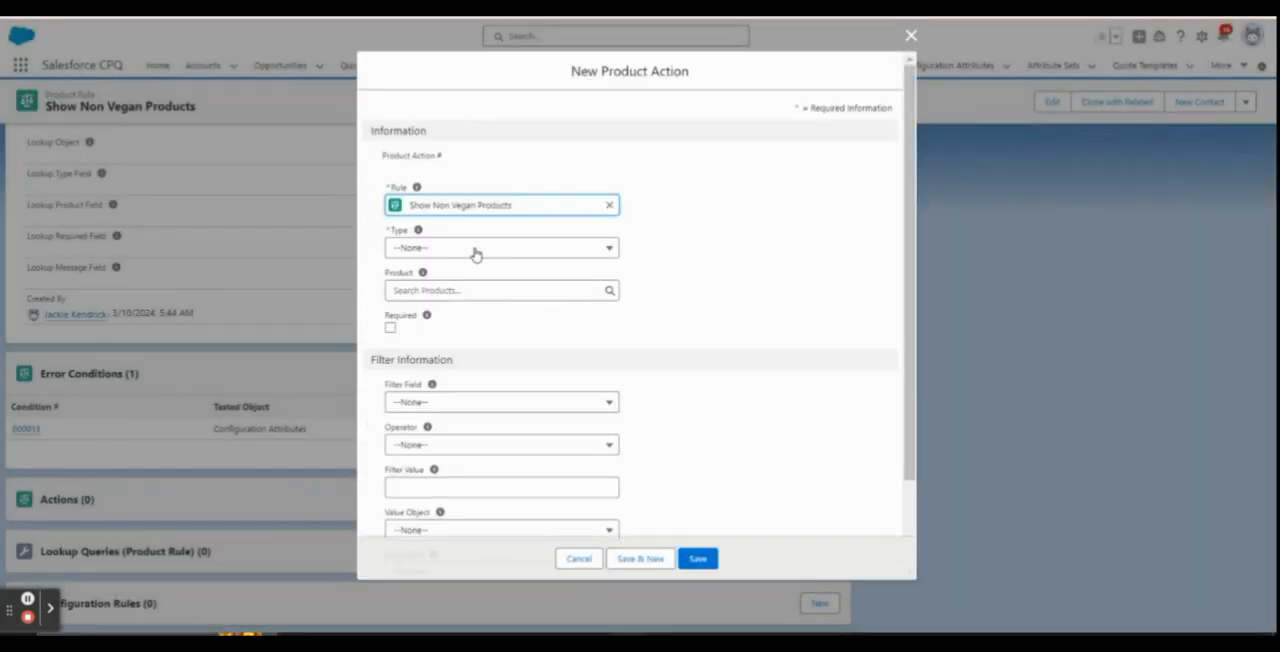
pyautogui.click(476, 250)
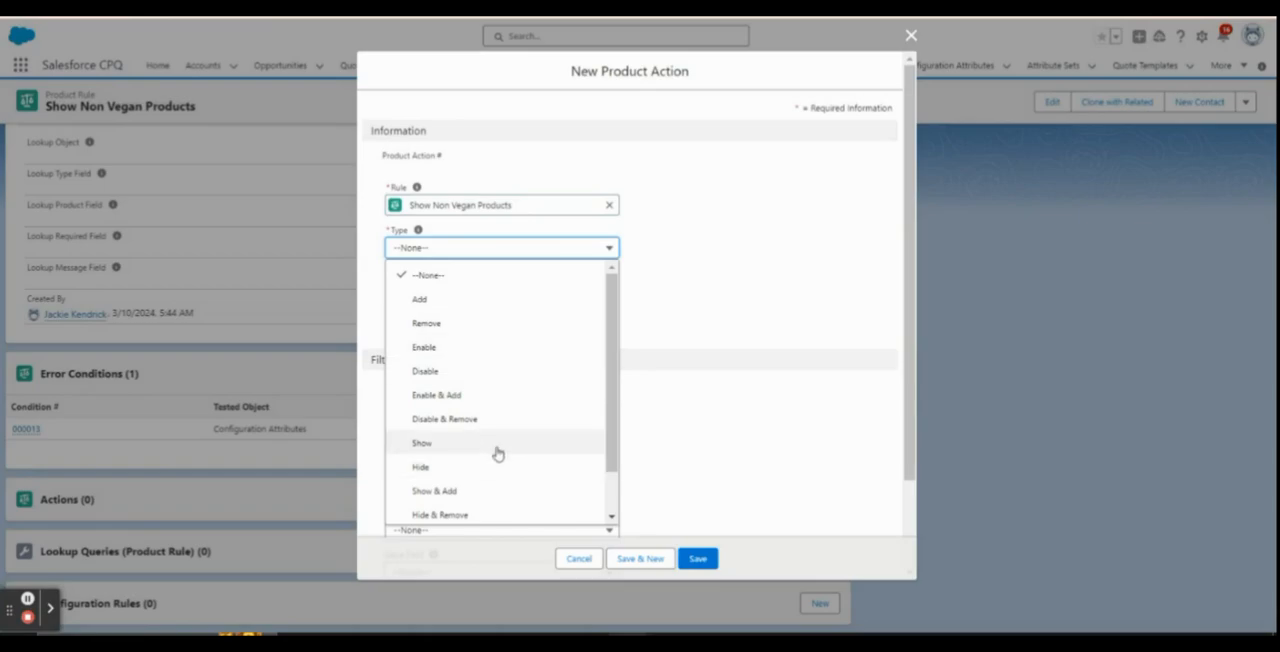
pyautogui.click(497, 454)
pyautogui.click(456, 290)
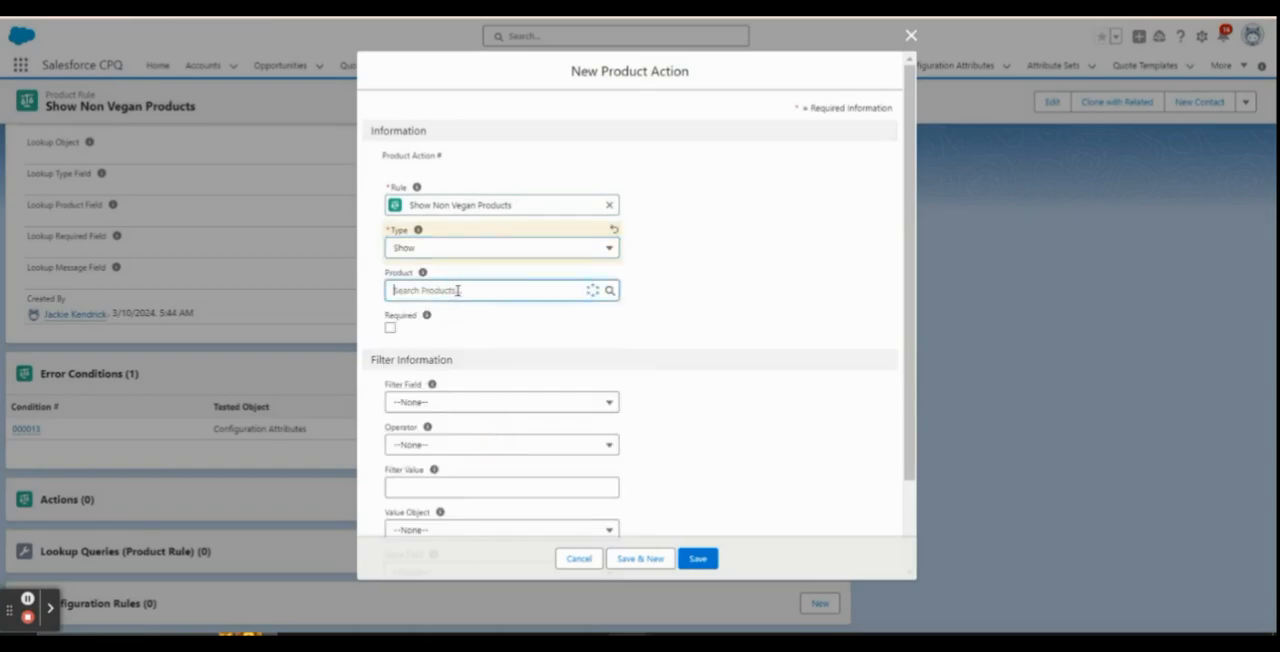
pyautogui.write('hd')
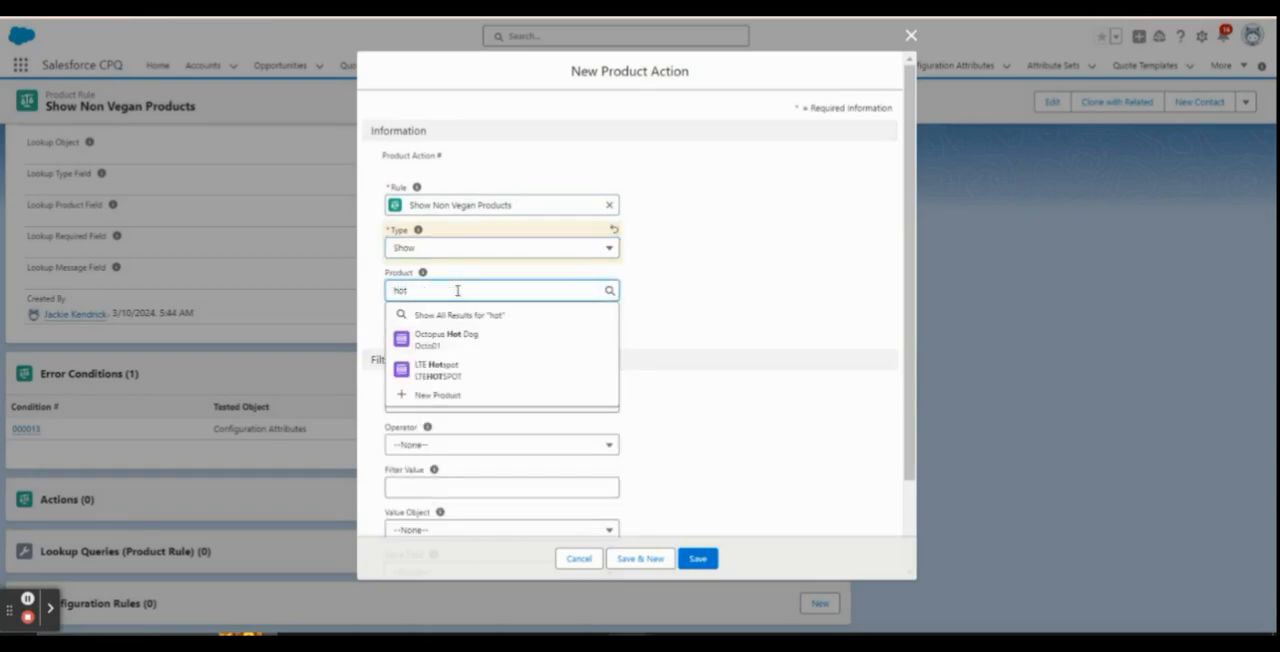
pyautogui.click(500, 346)
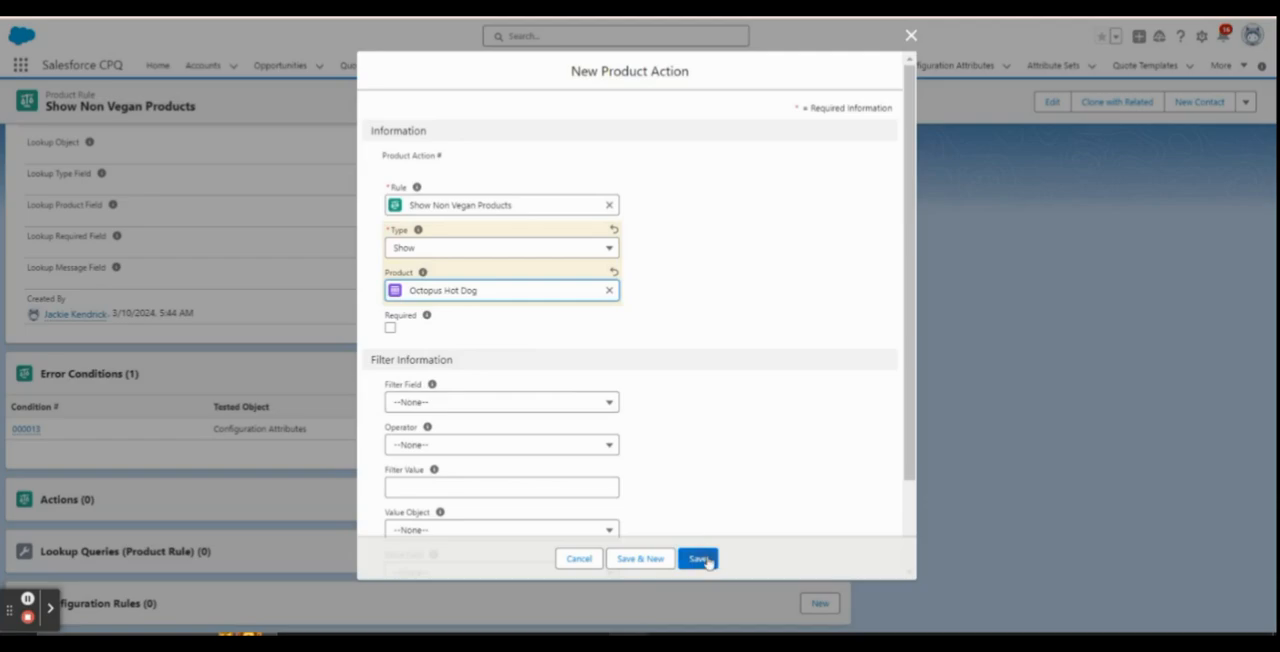
pyautogui.click(709, 566)
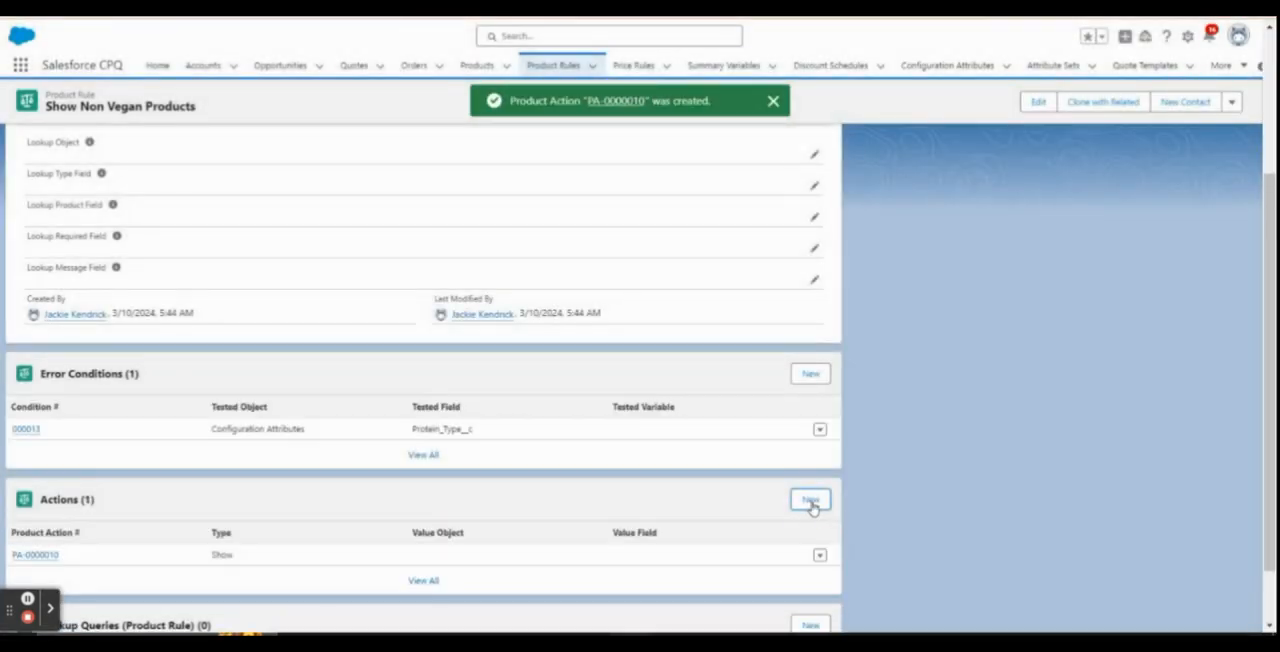
# Add a product action of type Show for the product Face Shaped Chicken to the rule and save it
pyautogui.click(811, 500)
pyautogui.click(522, 248)
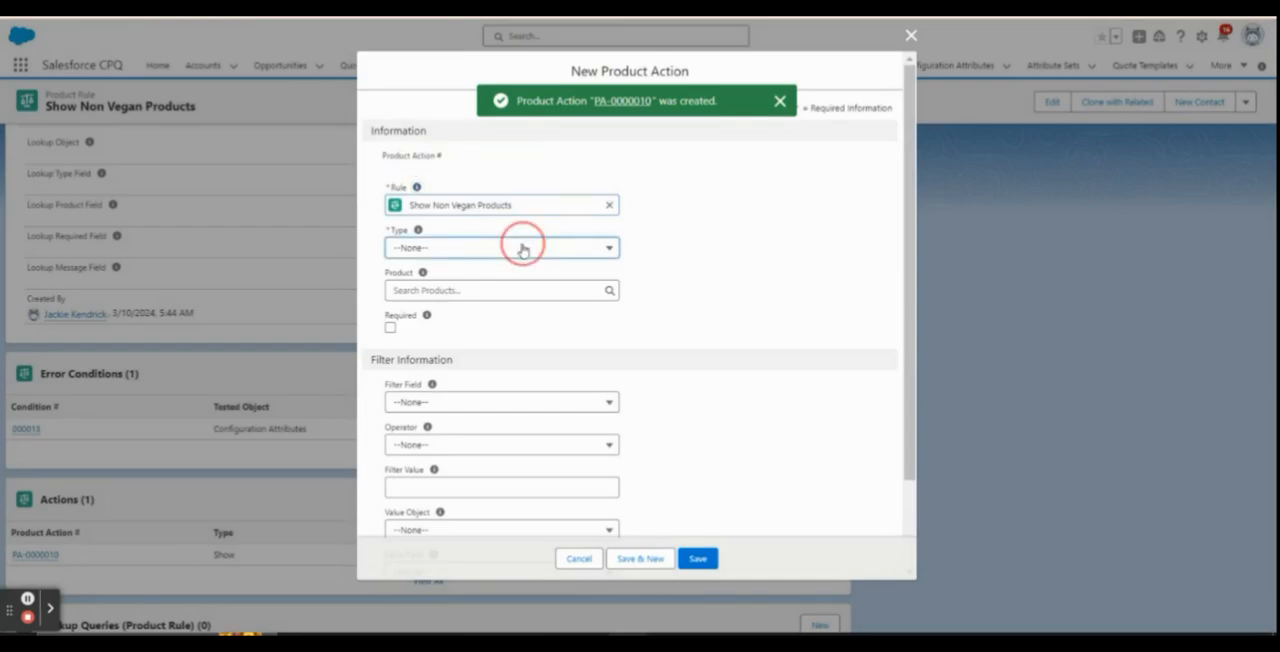
pyautogui.scroll(-2, 508, 480)
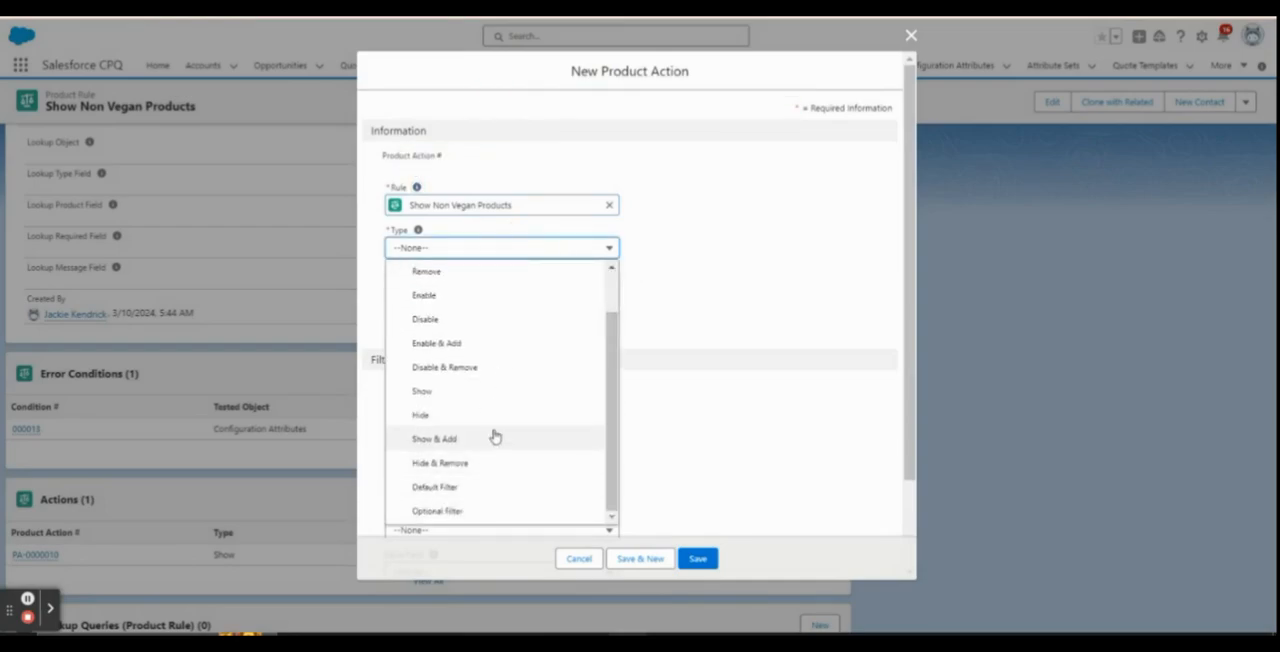
pyautogui.click(488, 391)
pyautogui.click(482, 291)
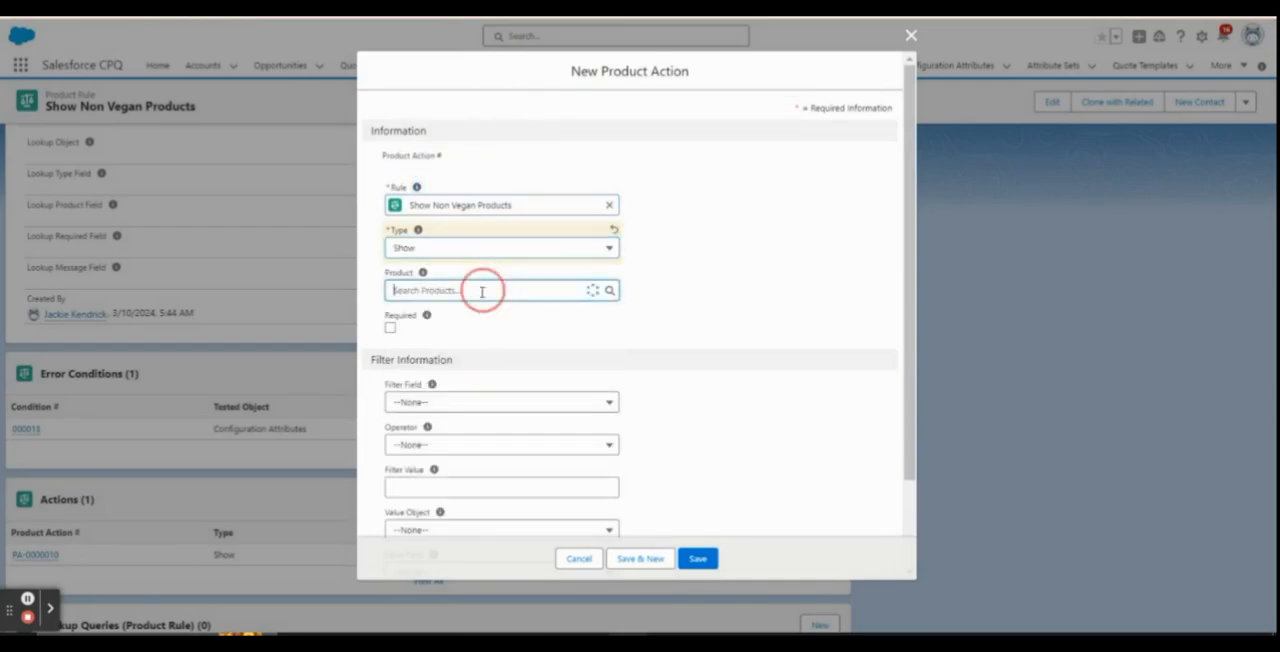
pyautogui.write('chic')
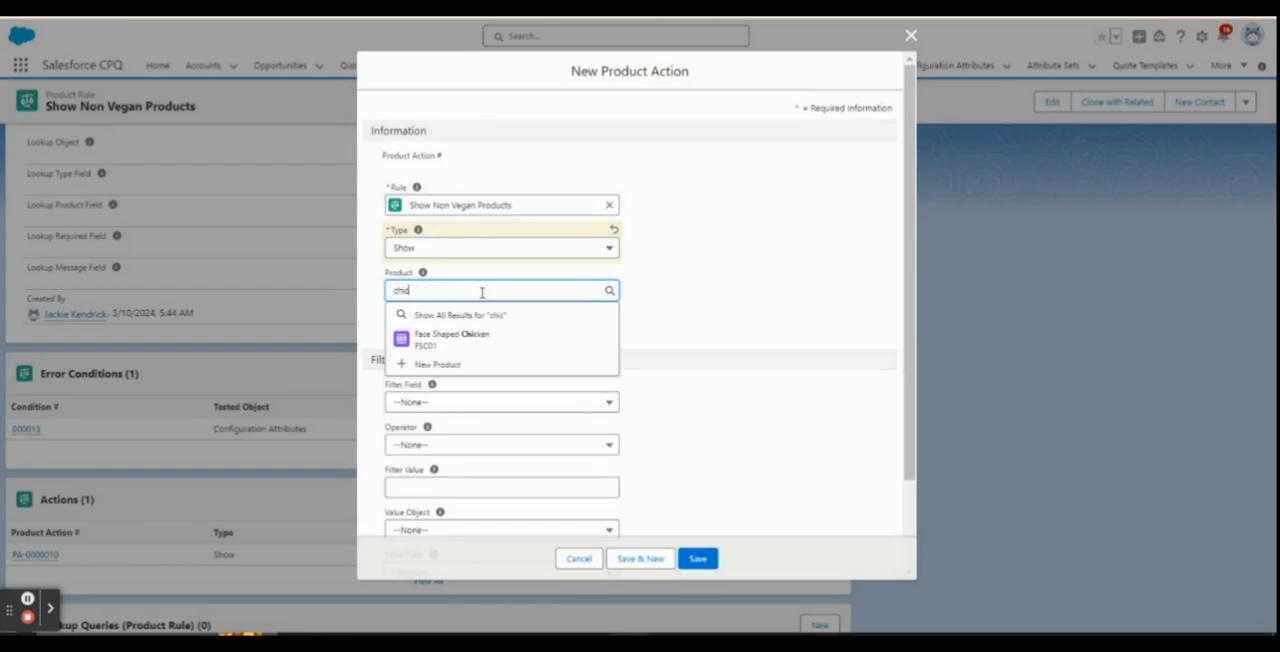
pyautogui.click(495, 345)
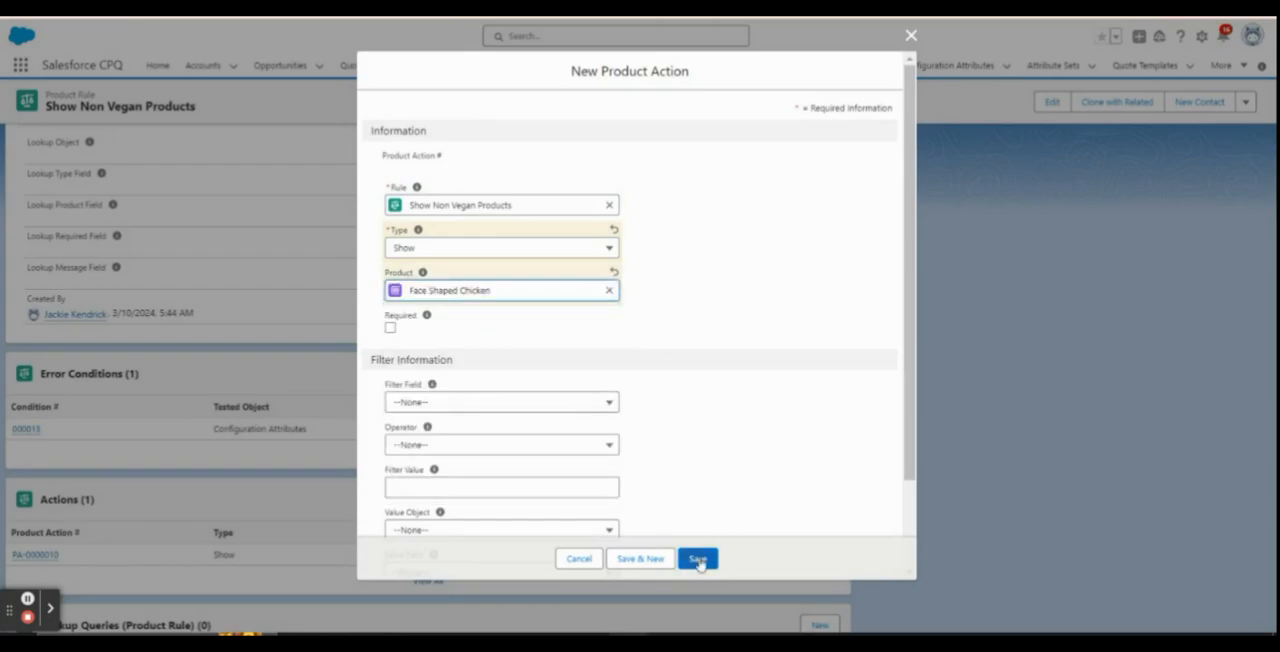
pyautogui.click(698, 558)
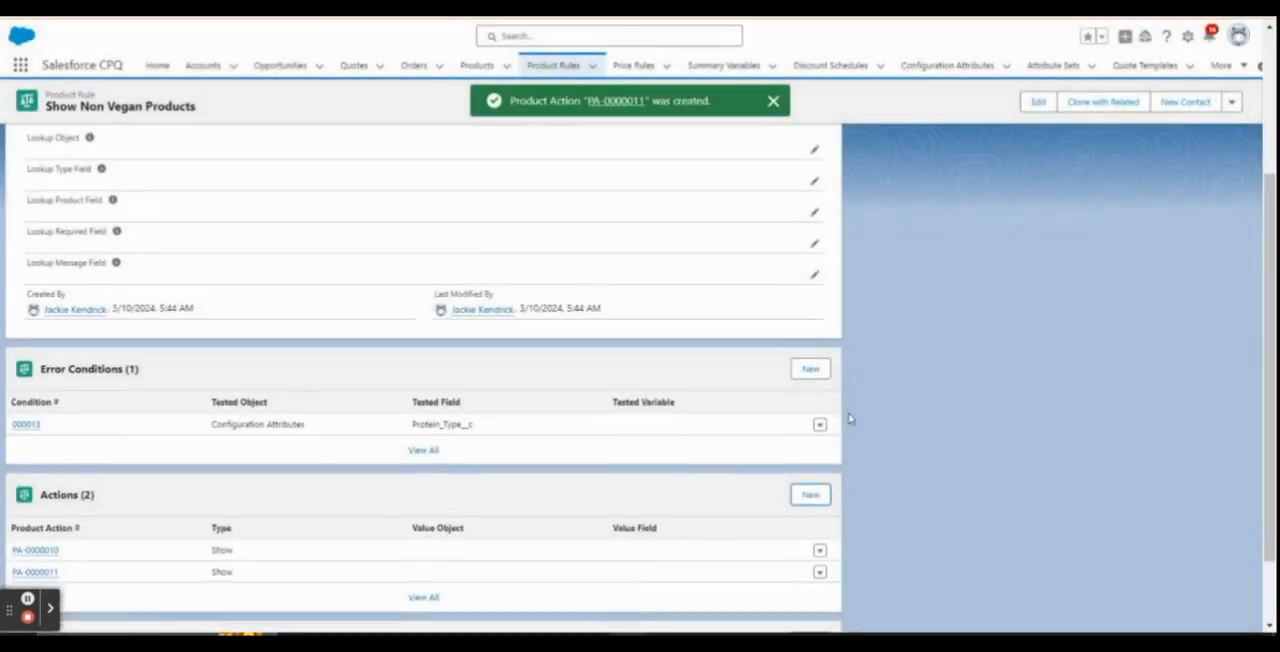
# Add an active configuration rule linking this product rule to the Premium Bento Box Bundle and save it
pyautogui.scroll(-1, 835, 440)
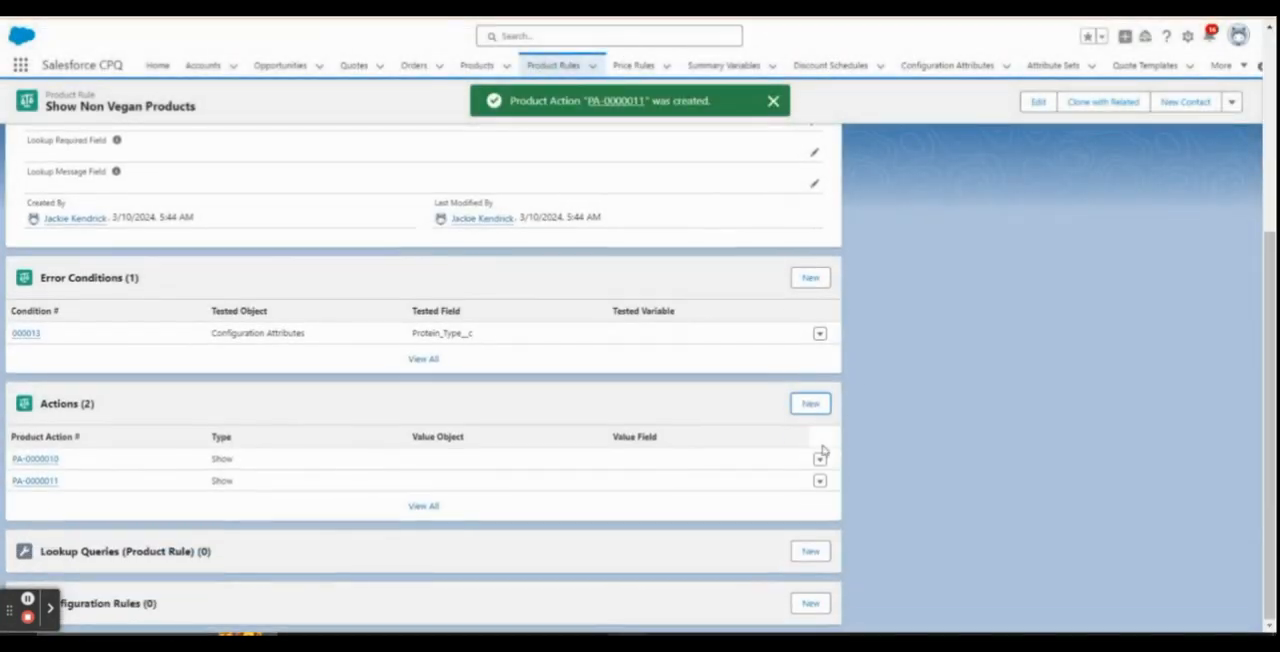
pyautogui.click(810, 604)
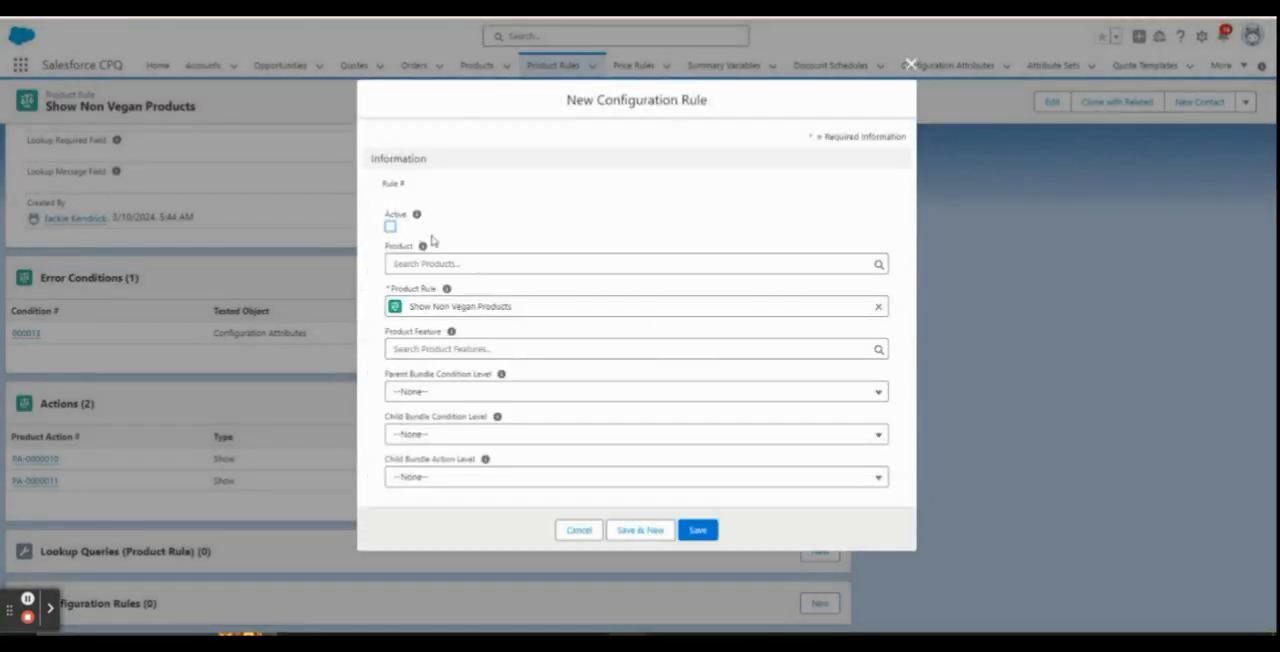
pyautogui.click(391, 227)
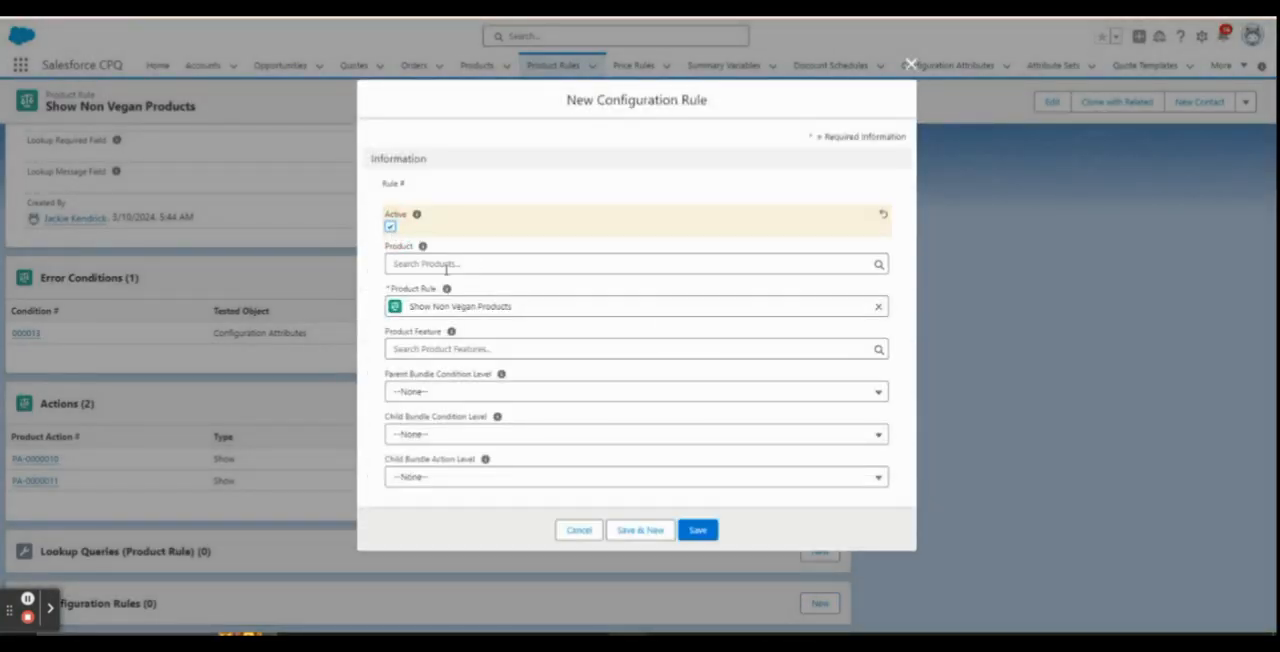
pyautogui.click(446, 264)
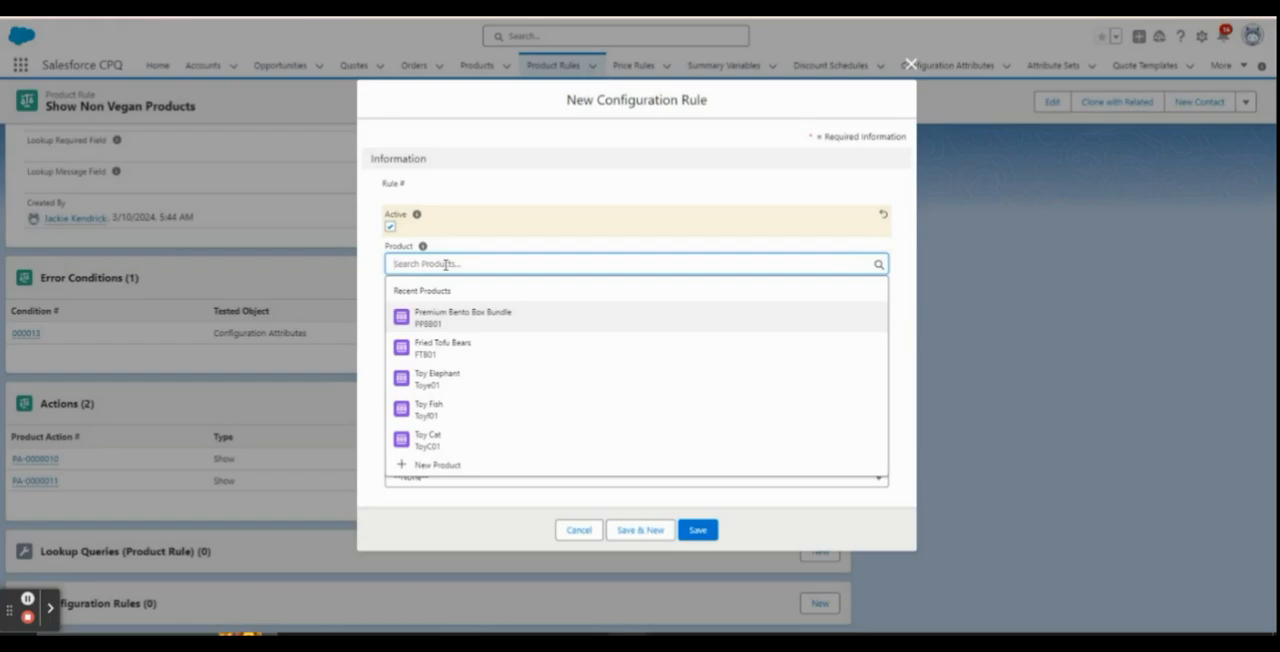
pyautogui.click(486, 315)
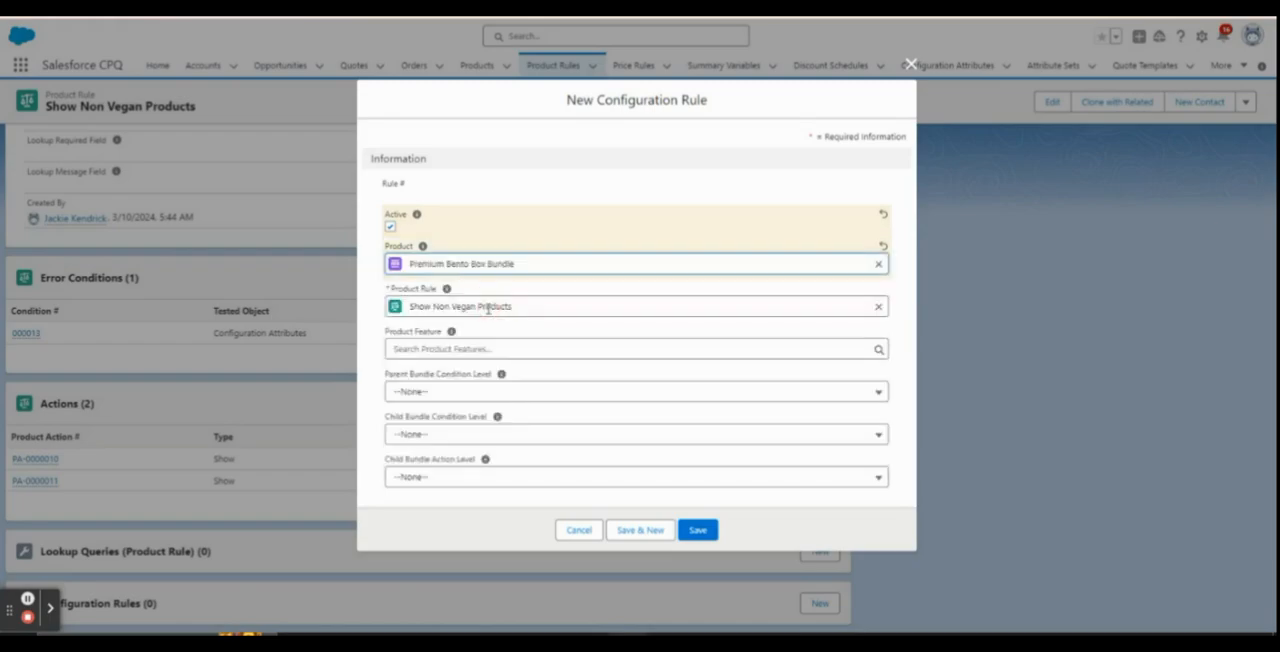
pyautogui.click(699, 527)
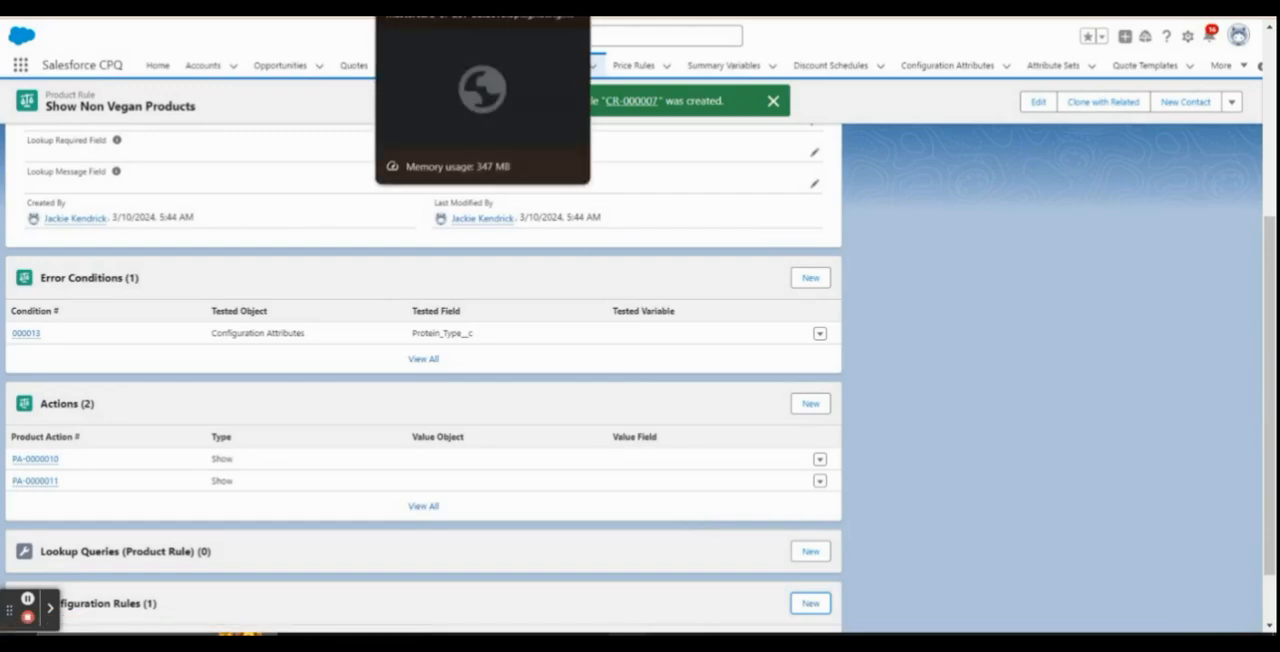
# Switch back to the open quote, cancel its product selection and save the quote without line items
pyautogui.scroll(3, 489, 393)
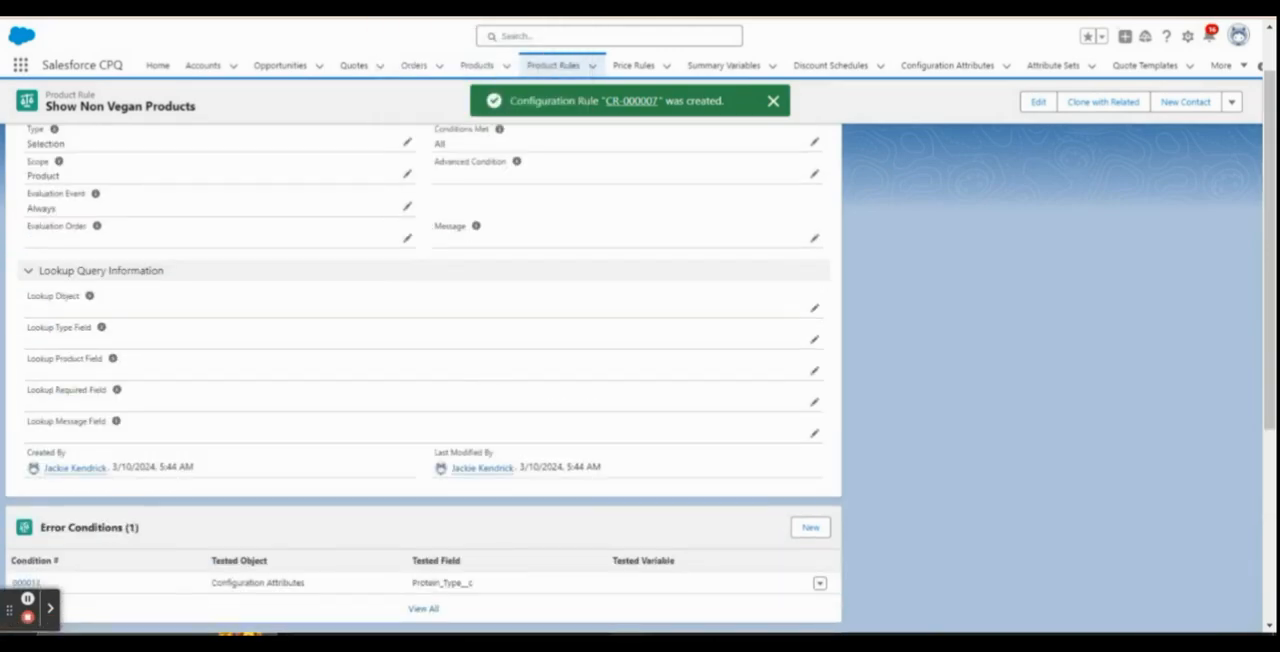
pyautogui.hotkey('ctrl', 'Tab')
pyautogui.click(1185, 118)
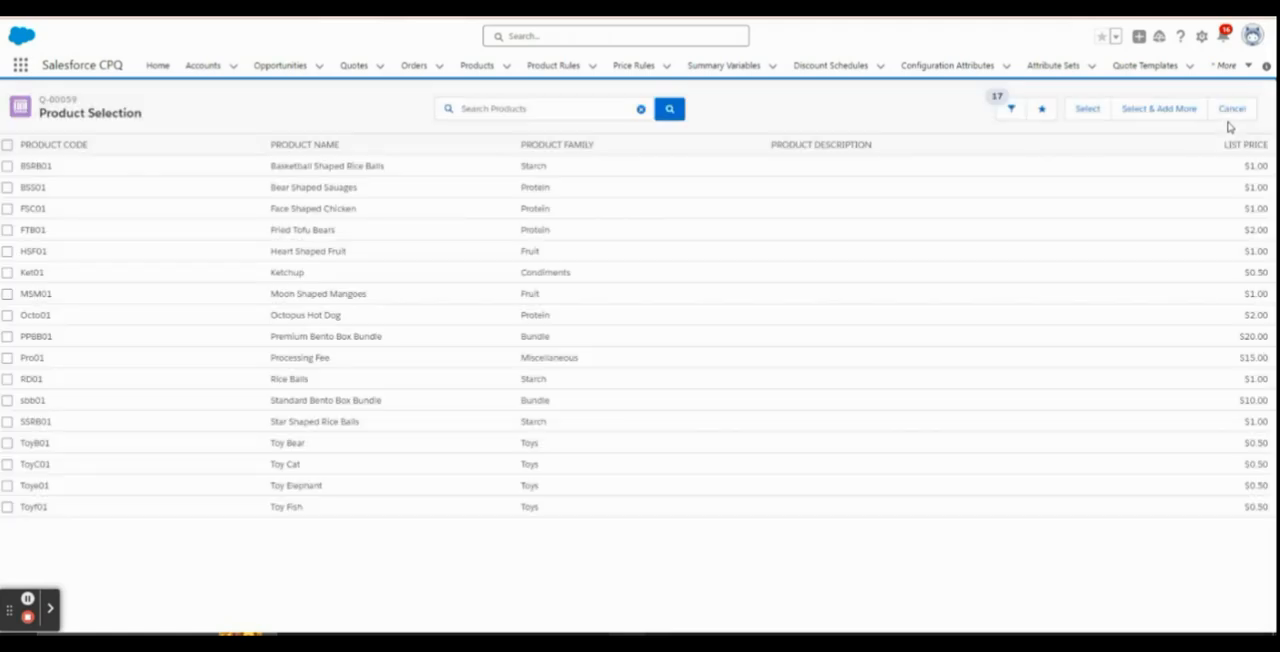
pyautogui.click(1227, 113)
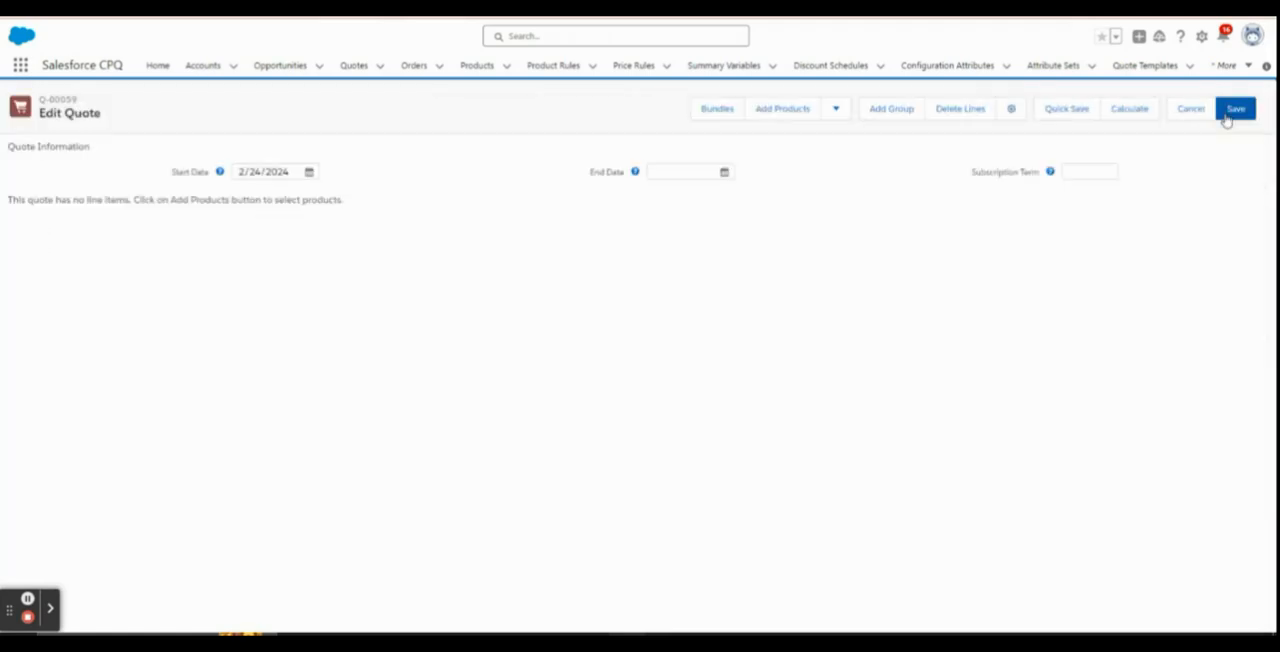
pyautogui.click(1220, 113)
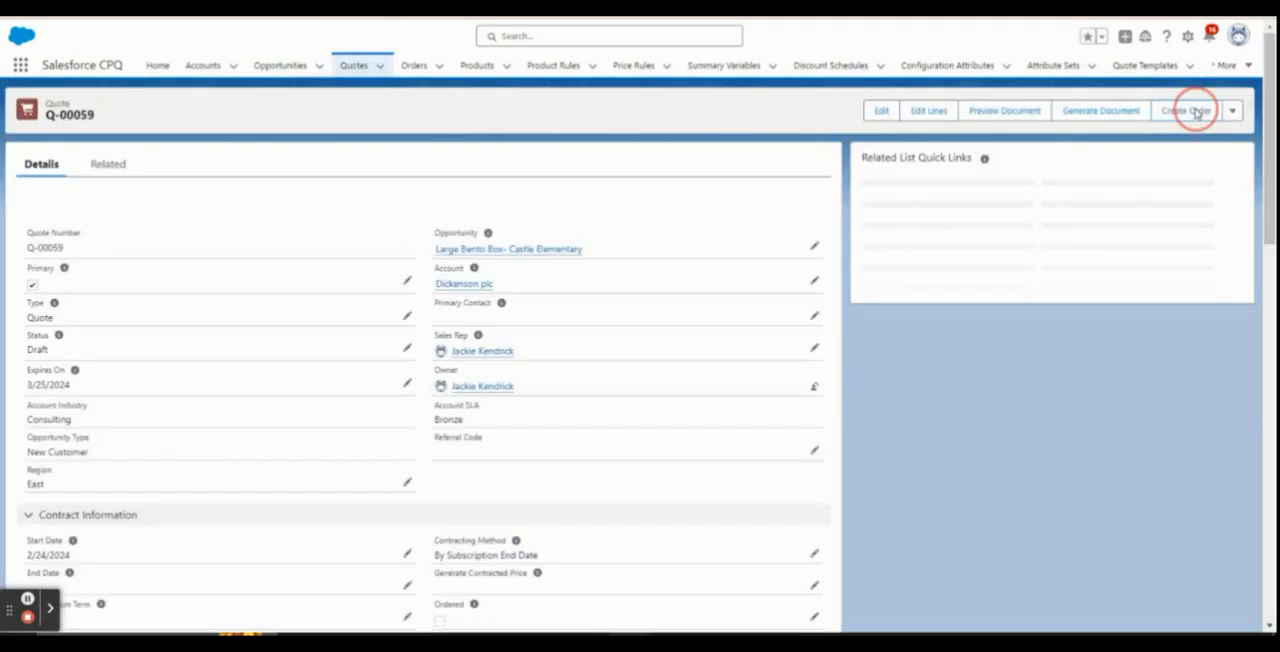
# Reopen the quote's line editor, clear the product filter and select the Premium Bento Box Bundle for configuration
pyautogui.click(926, 110)
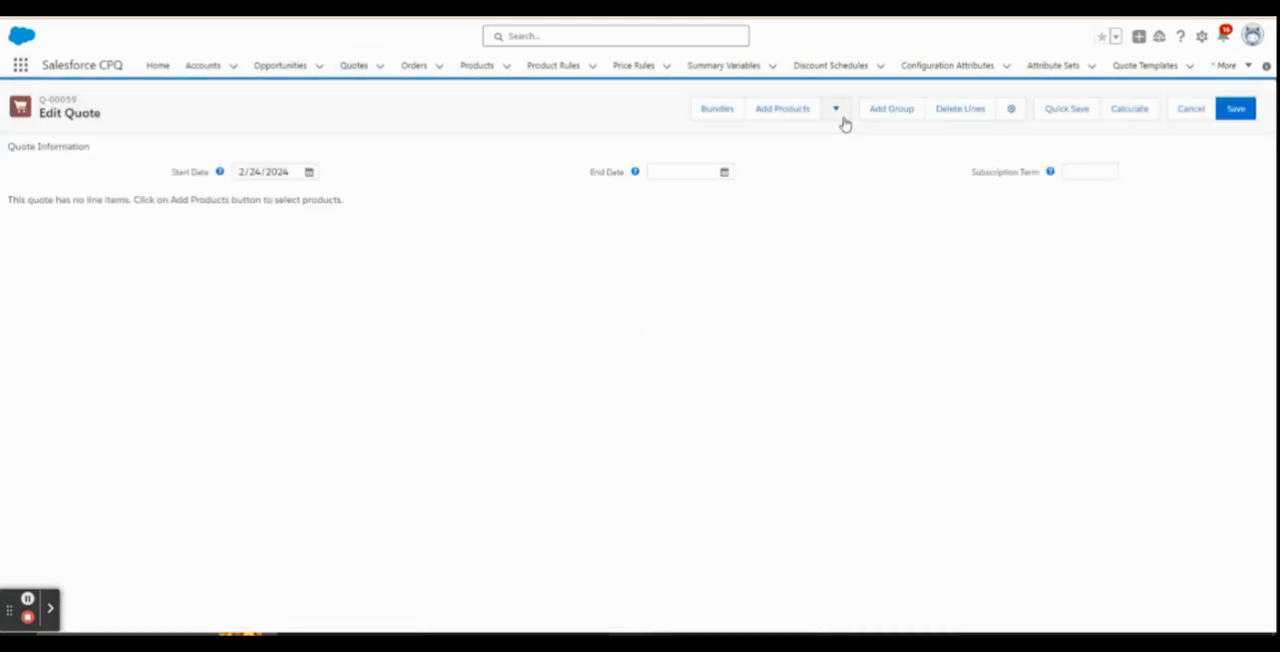
pyautogui.click(782, 109)
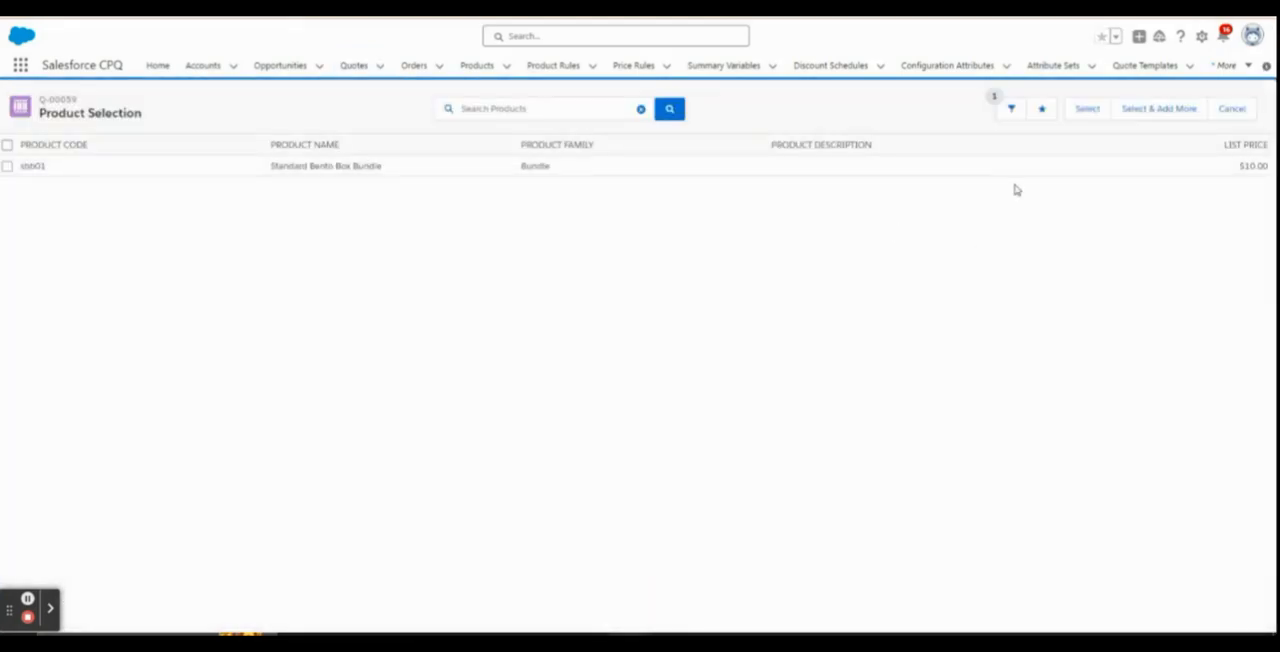
pyautogui.click(1011, 108)
pyautogui.click(1204, 254)
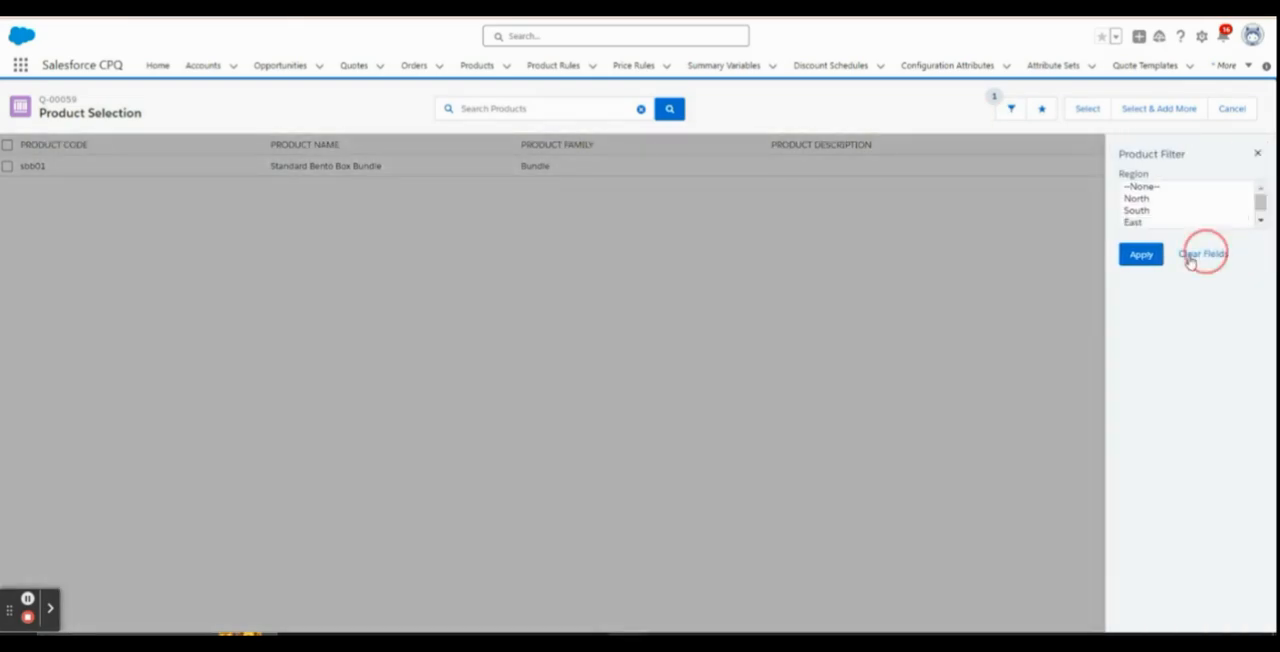
pyautogui.click(1141, 254)
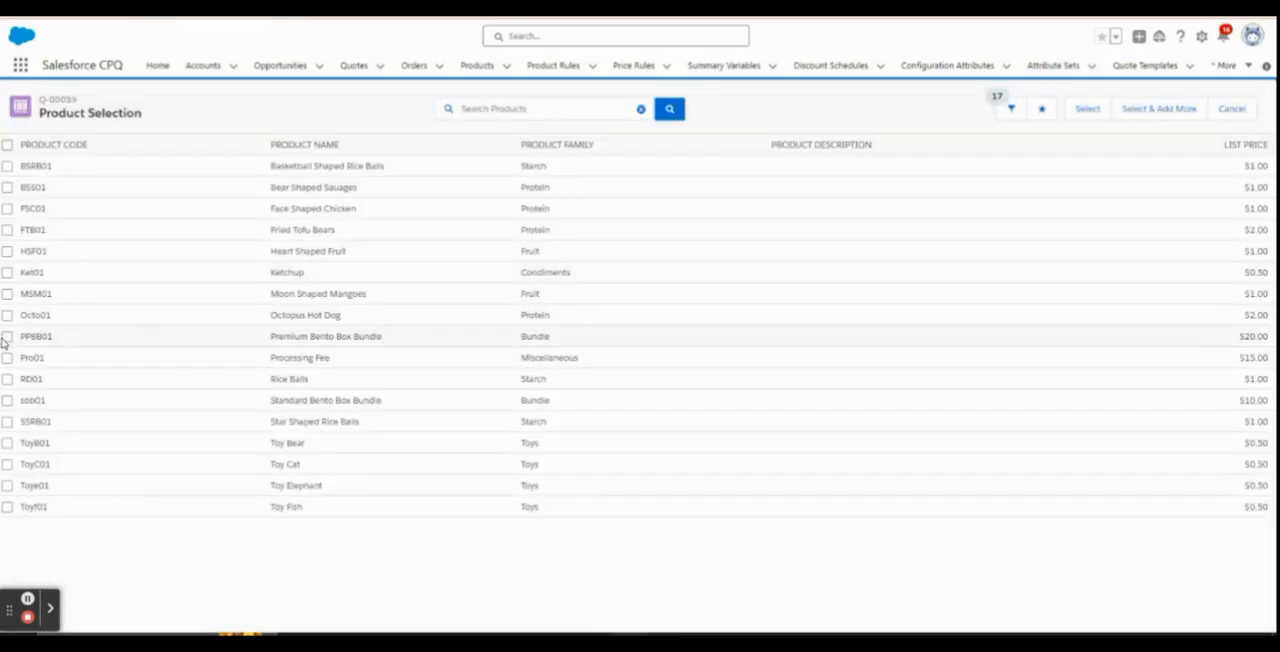
pyautogui.click(7, 341)
pyautogui.click(1087, 108)
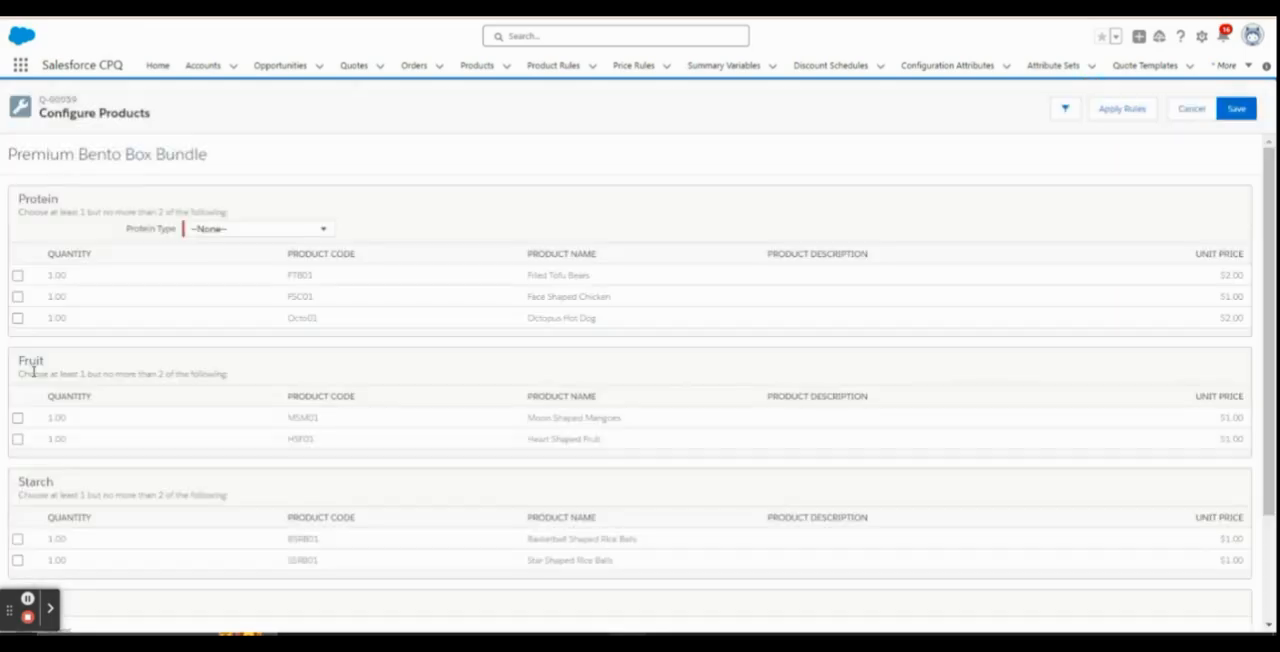
# Select Moon Shaped Mangoes as the fruit option and Basketball Shaped Rice Balls as the starch option
pyautogui.scroll(-1, 33, 371)
pyautogui.scroll(-2, 33, 371)
pyautogui.click(17, 278)
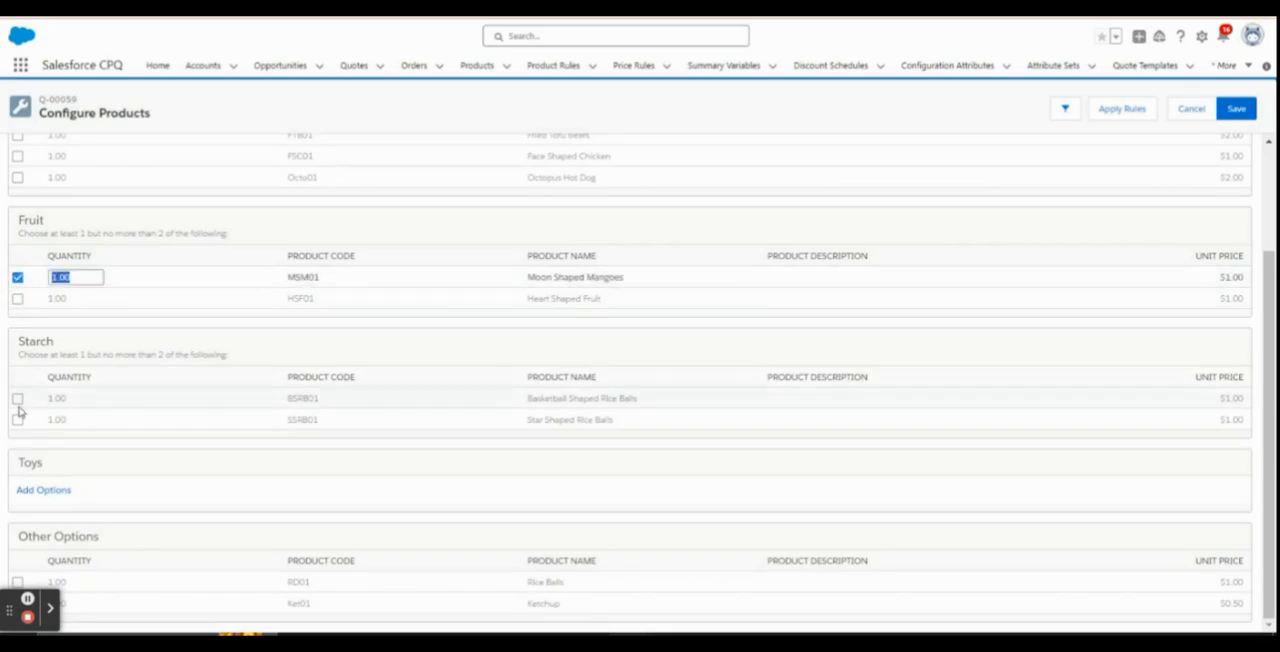
pyautogui.click(17, 402)
pyautogui.scroll(2, 91, 314)
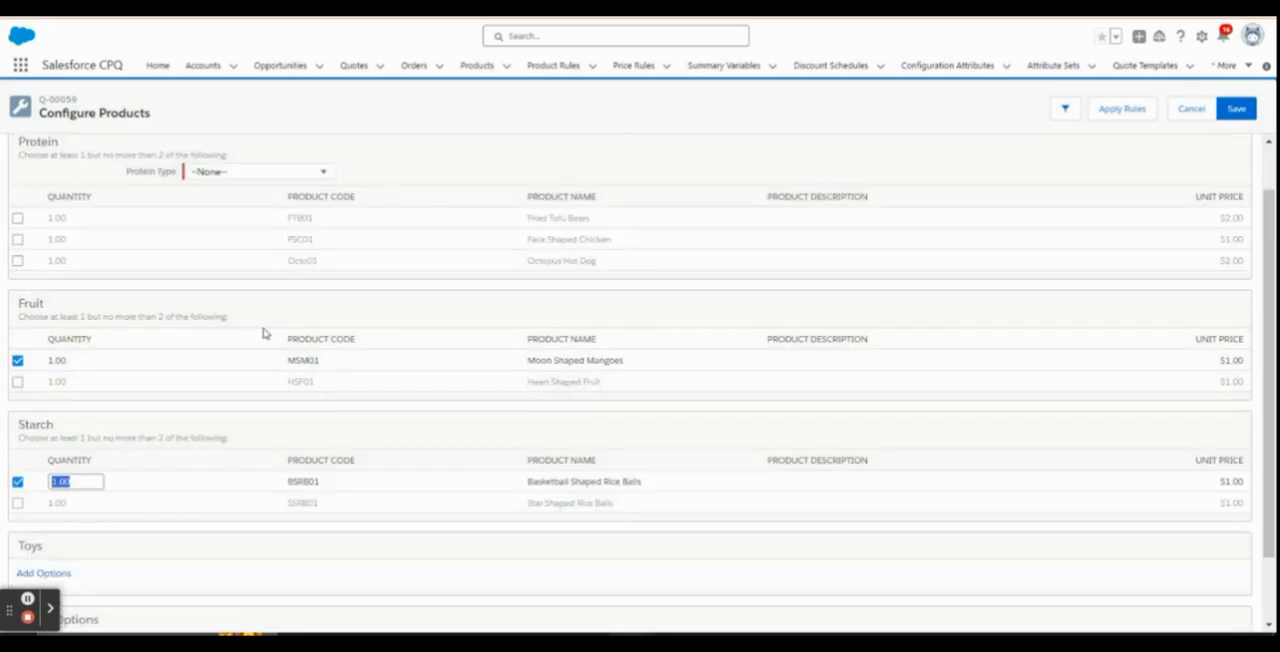
pyautogui.scroll(1, 263, 289)
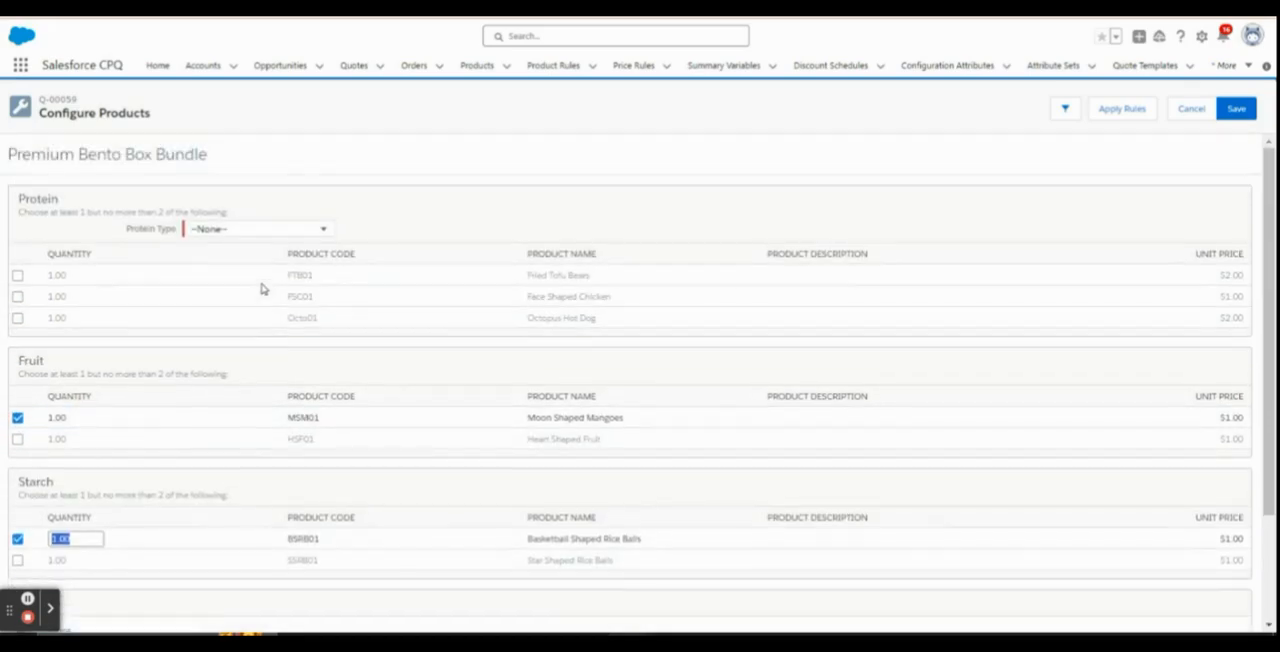
# Test the bundle's rules by setting Protein Type to Vegan and switching it to Non Vegan, dismissing each error message
pyautogui.click(283, 233)
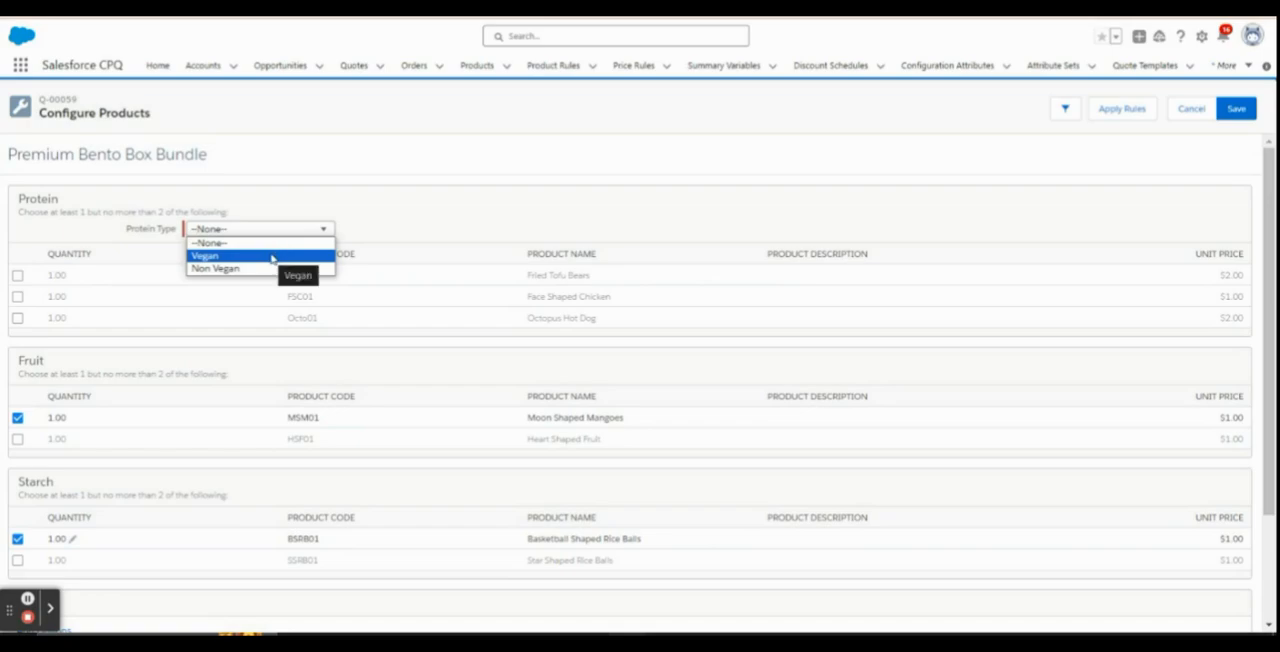
pyautogui.click(272, 257)
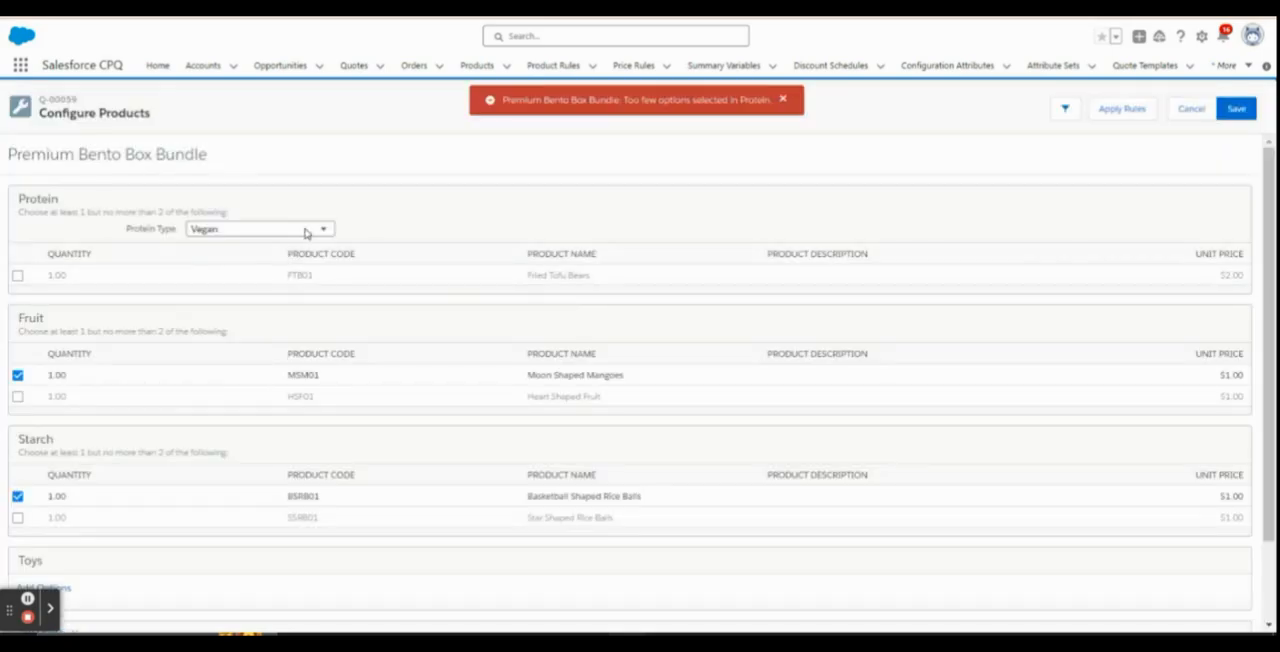
pyautogui.click(783, 99)
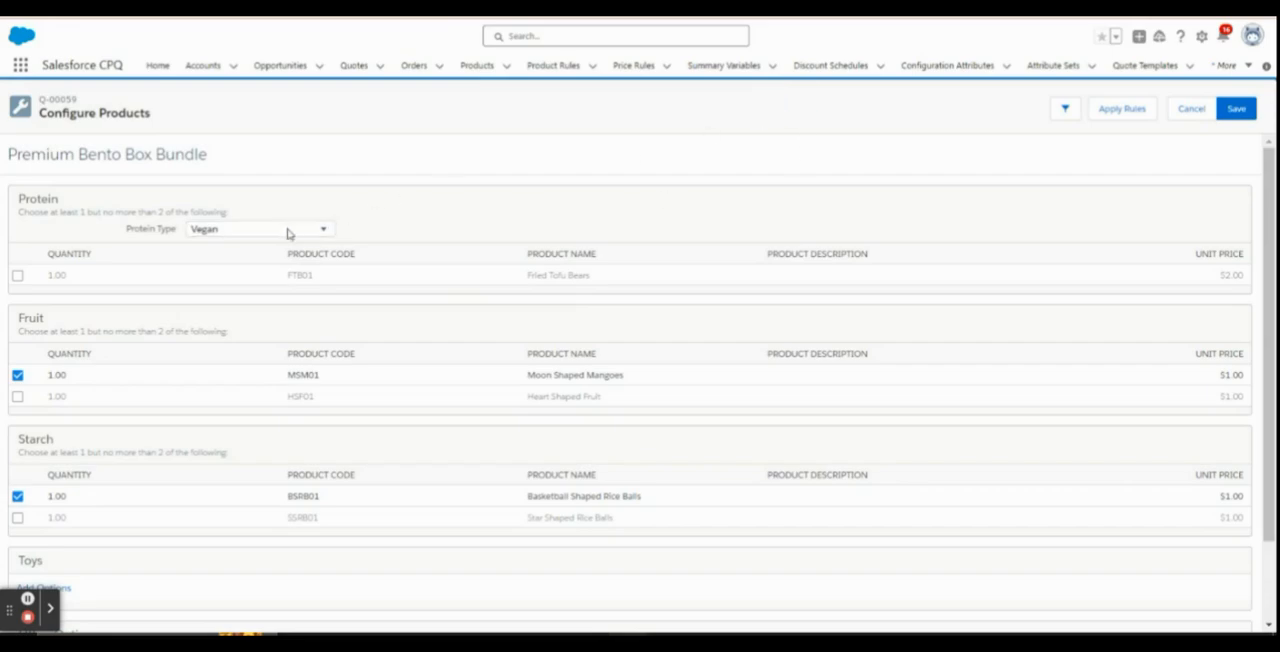
pyautogui.click(287, 233)
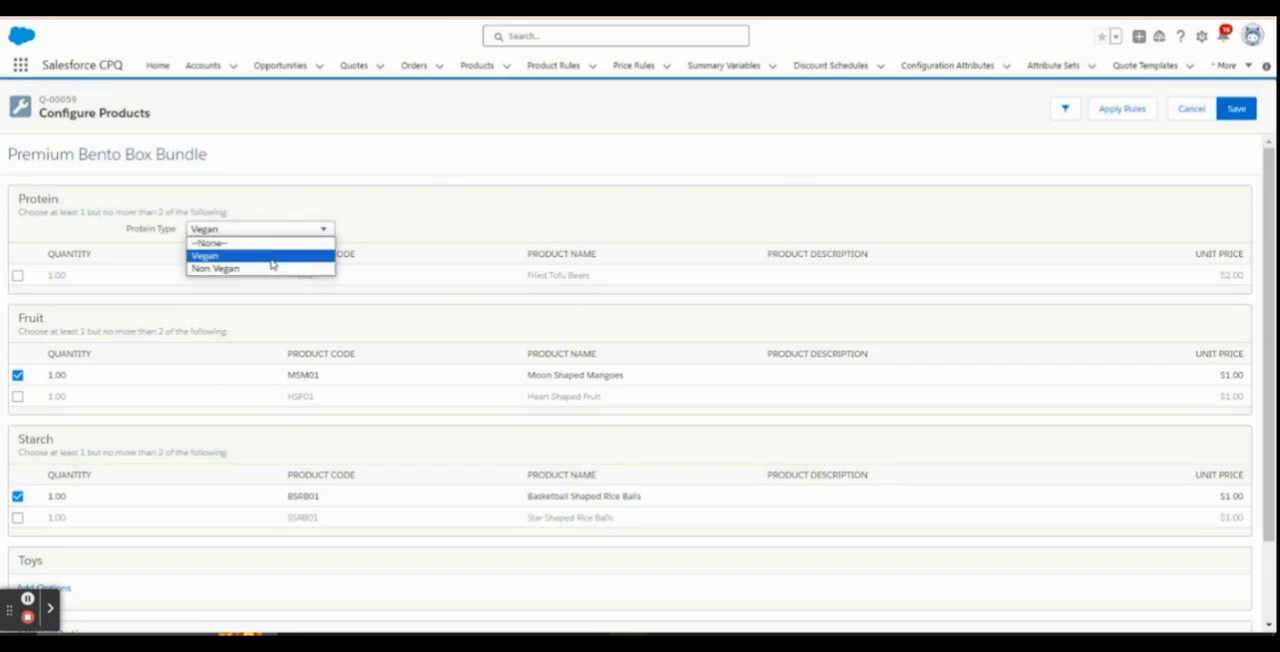
pyautogui.click(268, 270)
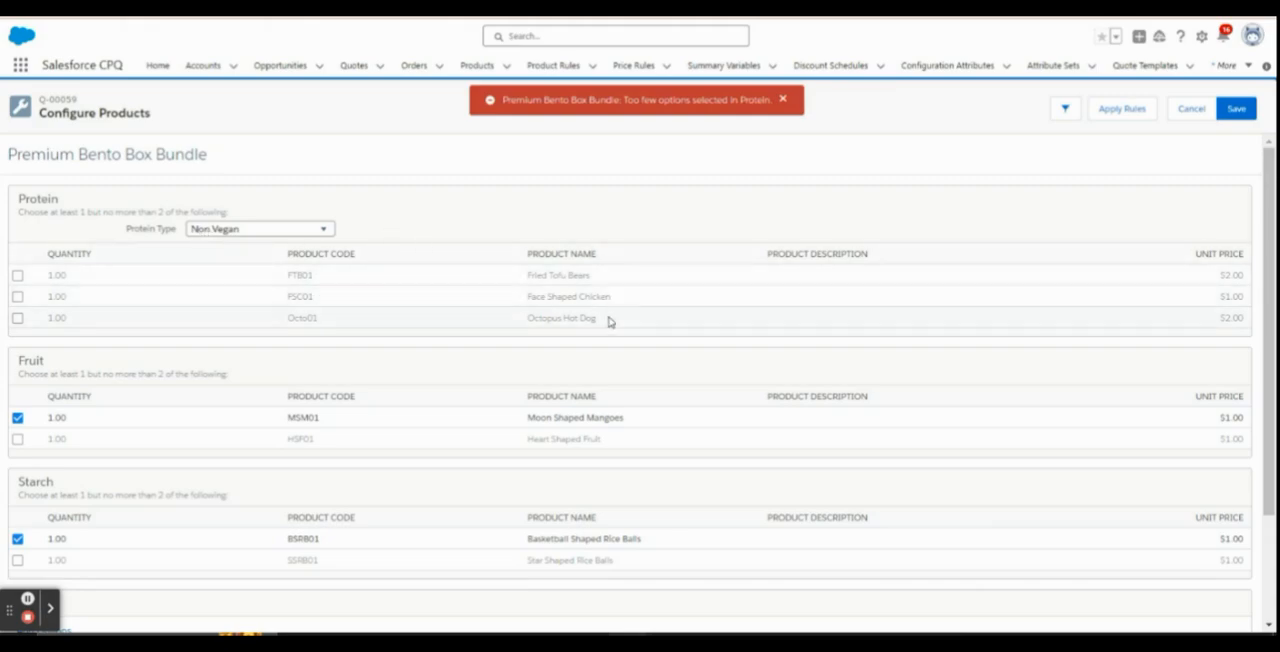
pyautogui.moveTo(594, 277); pyautogui.dragTo(521, 274)
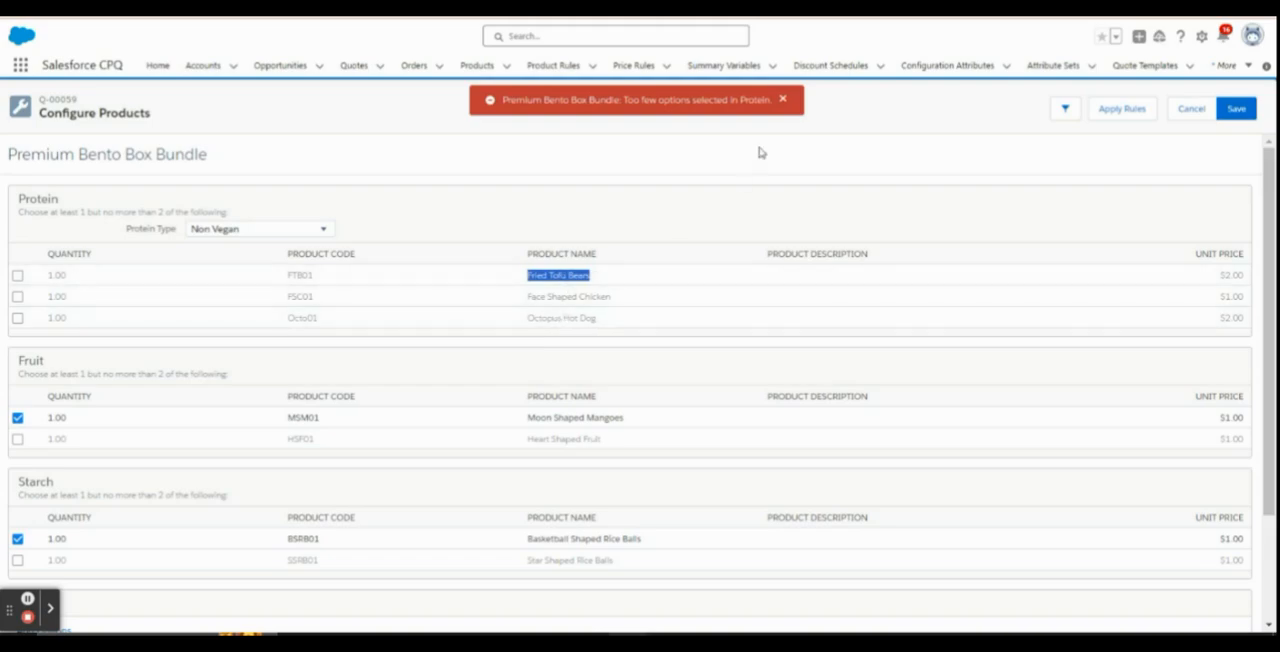
pyautogui.click(783, 100)
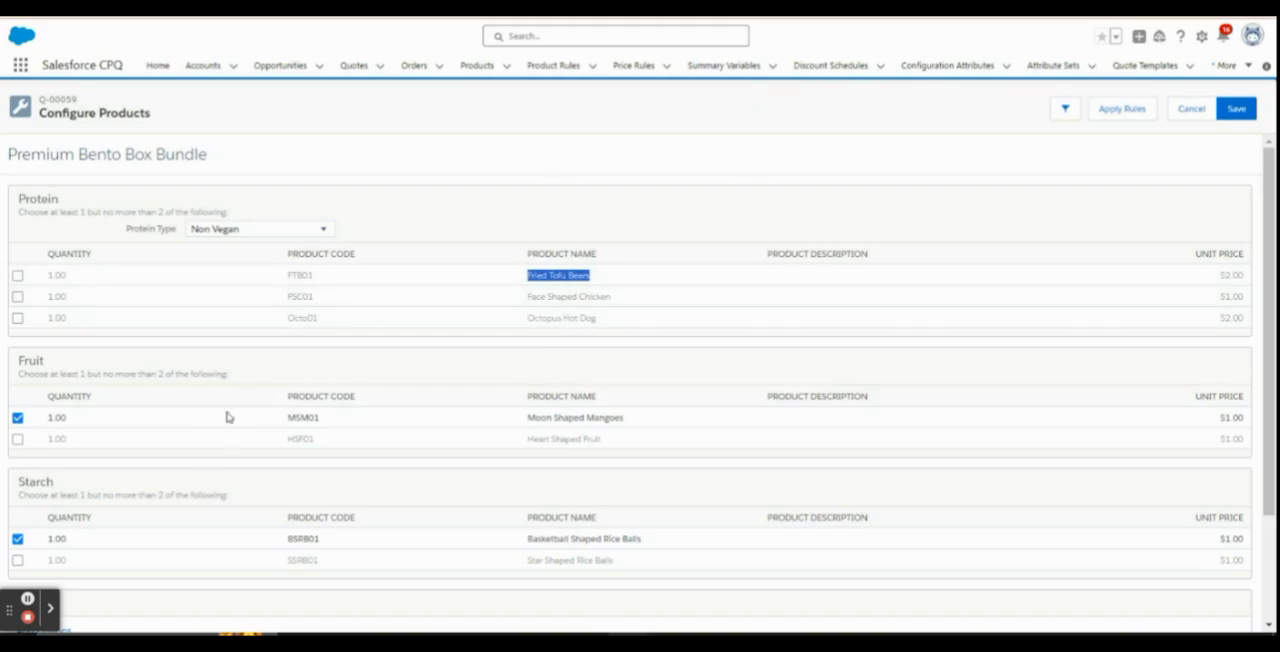